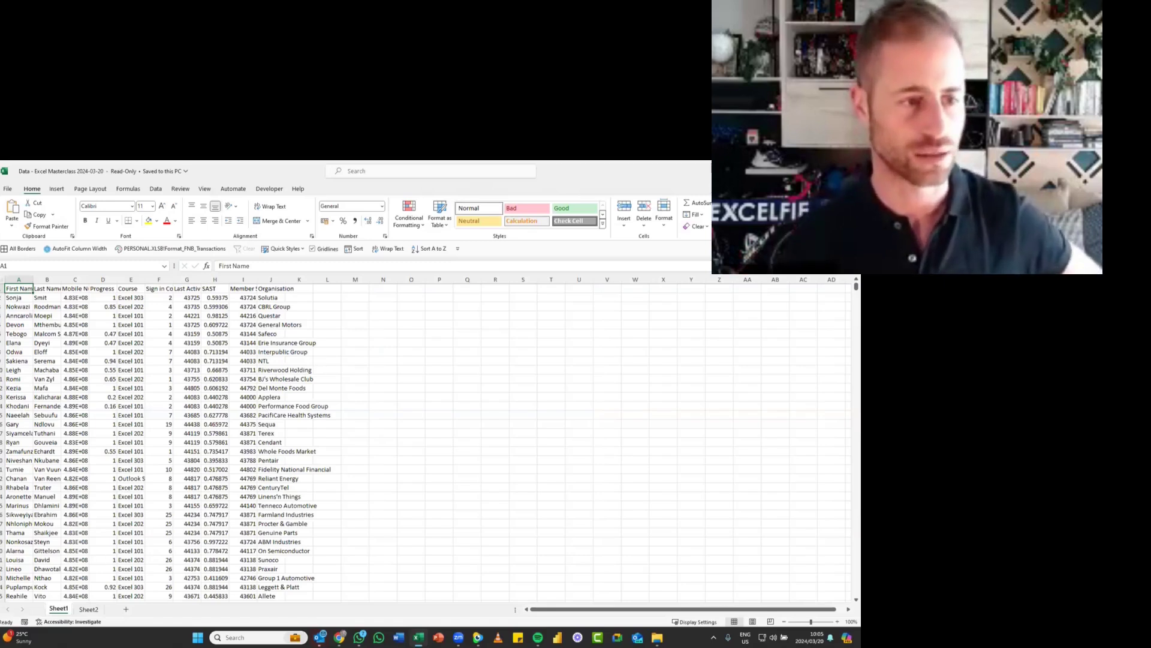
- Enlarge the view of the Sheet1 course data to 130% zoom
{"action": "key", "text": "alt+Tab"}
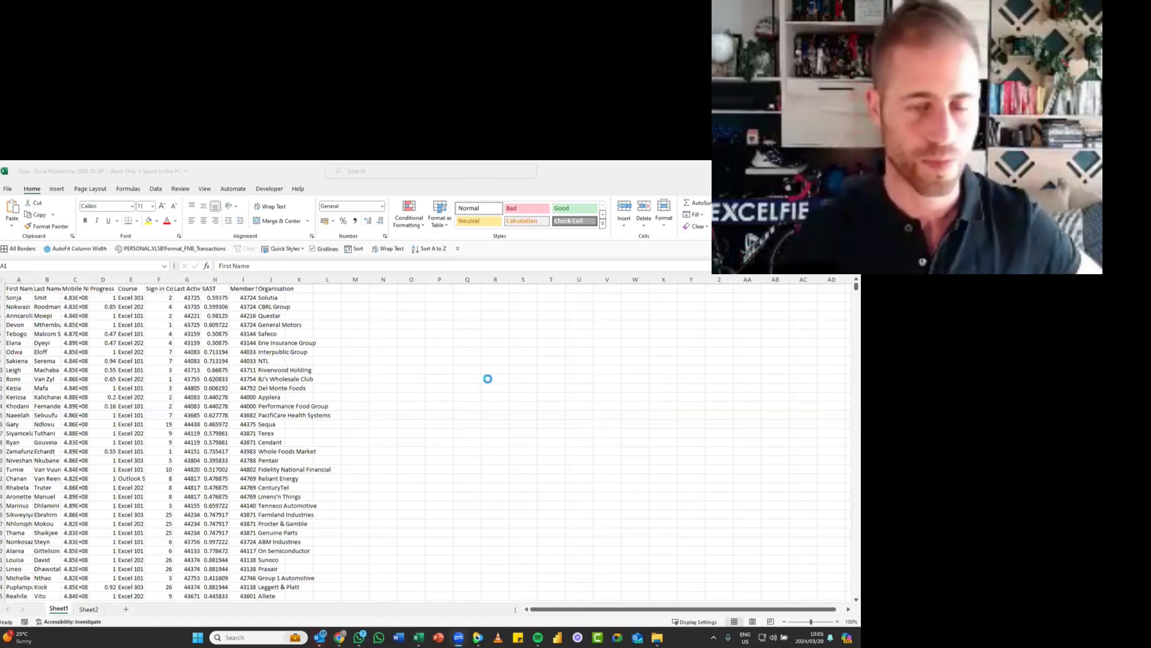
{"action": "left_click", "coordinate": [298, 352]}
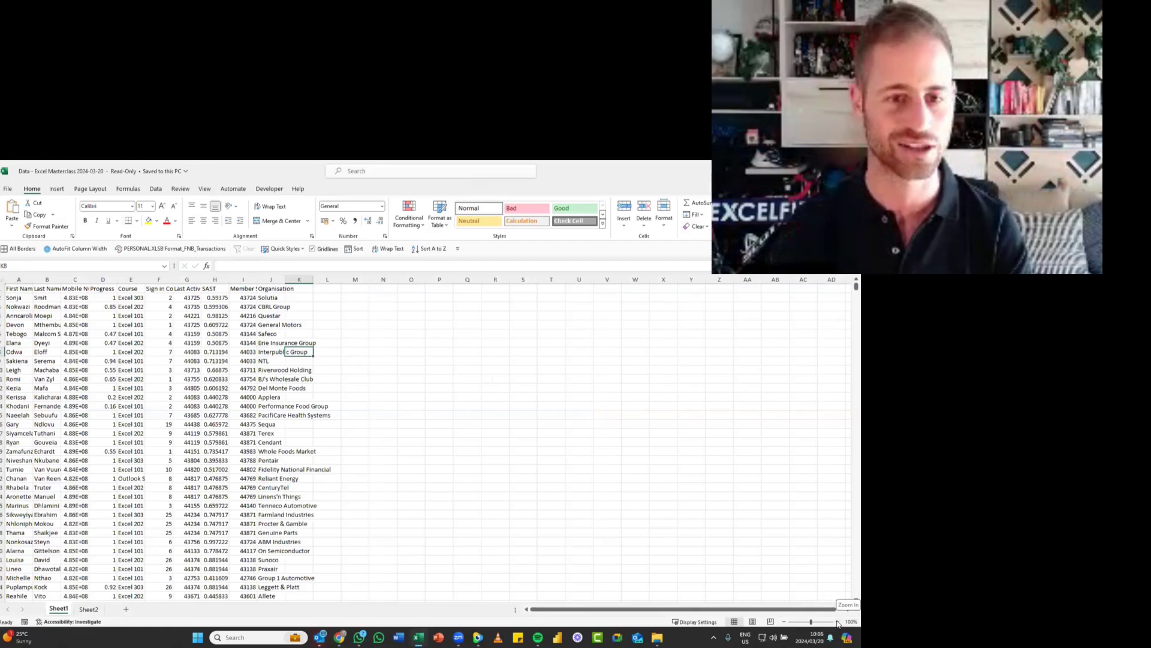
{"action": "left_click", "coordinate": [260, 371]}
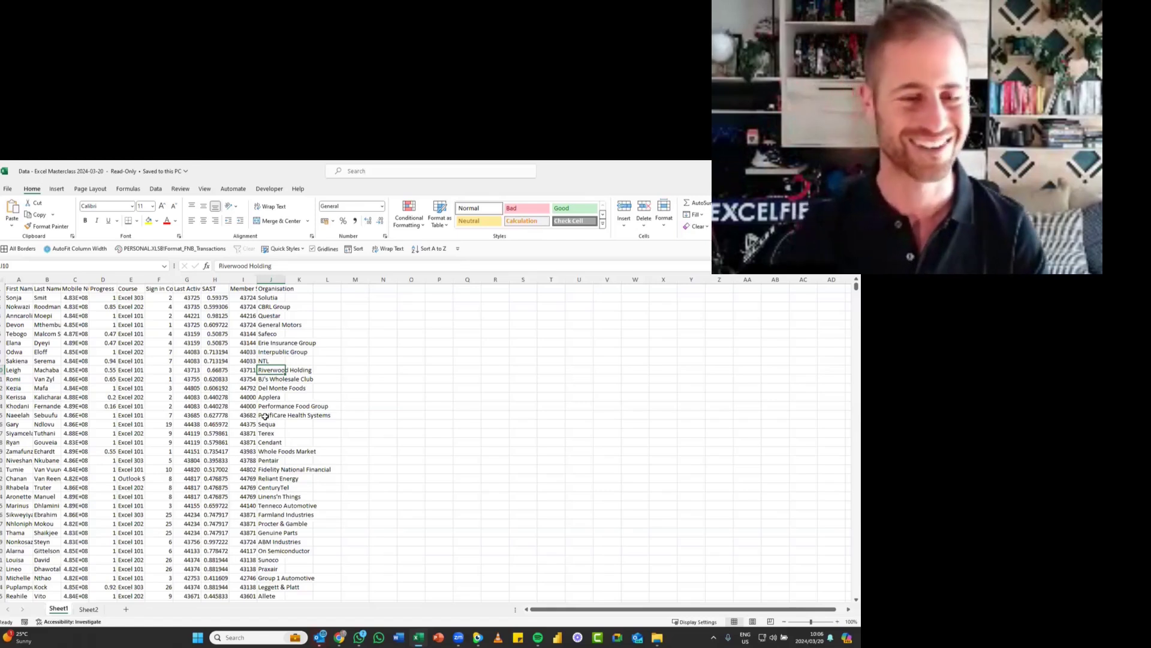
{"action": "scroll", "coordinate": [265, 416], "scroll_direction": "up", "scroll_amount": 1}
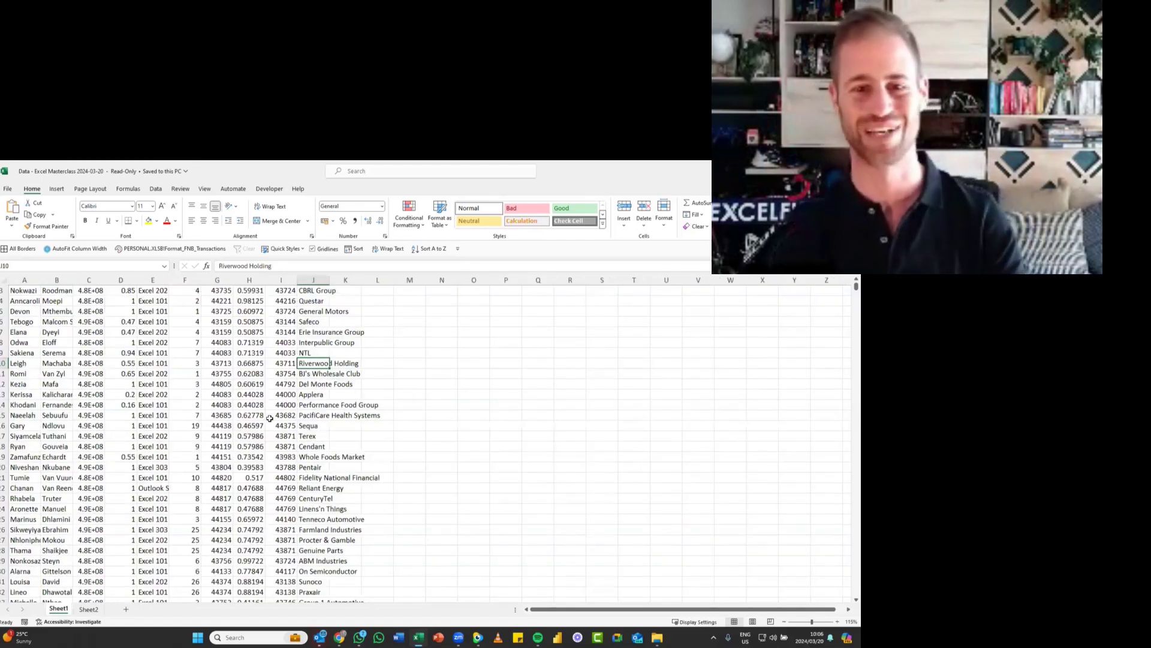
{"action": "scroll", "coordinate": [265, 416], "scroll_direction": "up", "scroll_amount": 1}
{"action": "scroll", "coordinate": [271, 418], "scroll_direction": "up", "scroll_amount": 1}
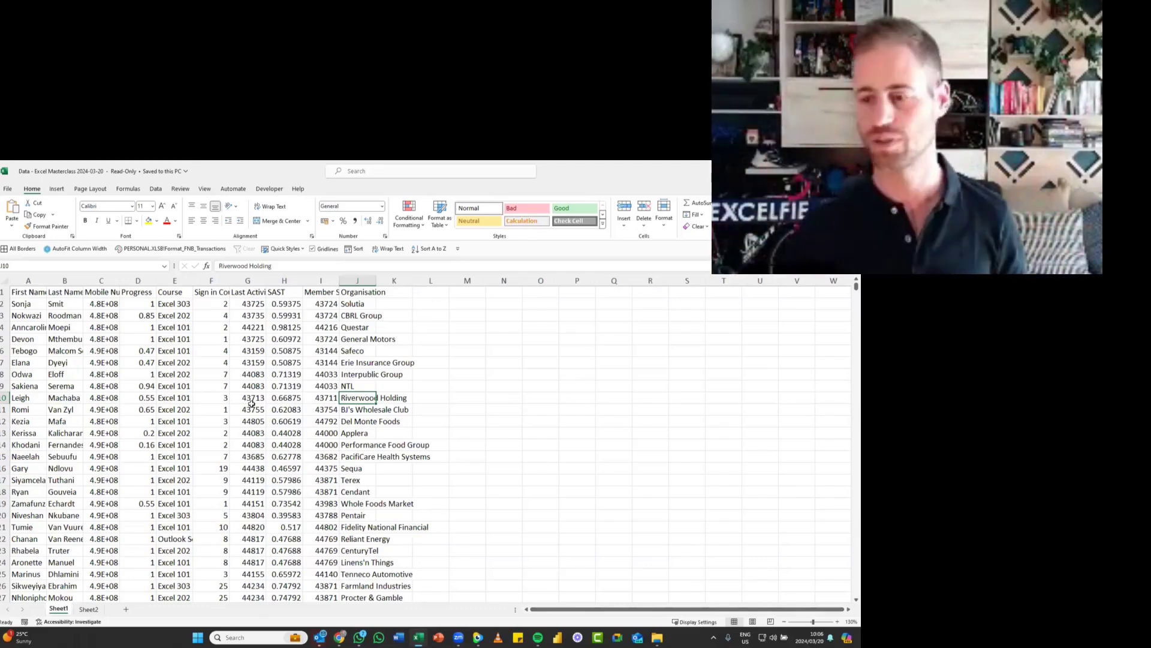
{"action": "left_click", "coordinate": [183, 375]}
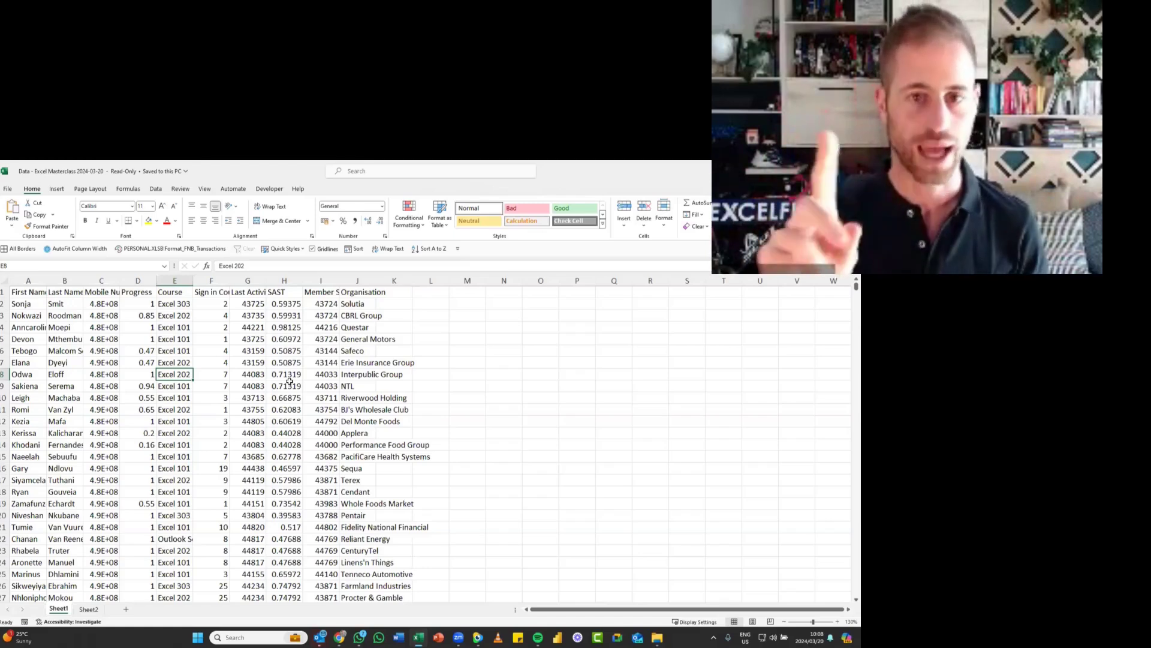
- Switch to the Downloads 2024-03-20 folder in File Explorer and return to the Excel workbook
{"action": "key", "text": "alt+Tab"}
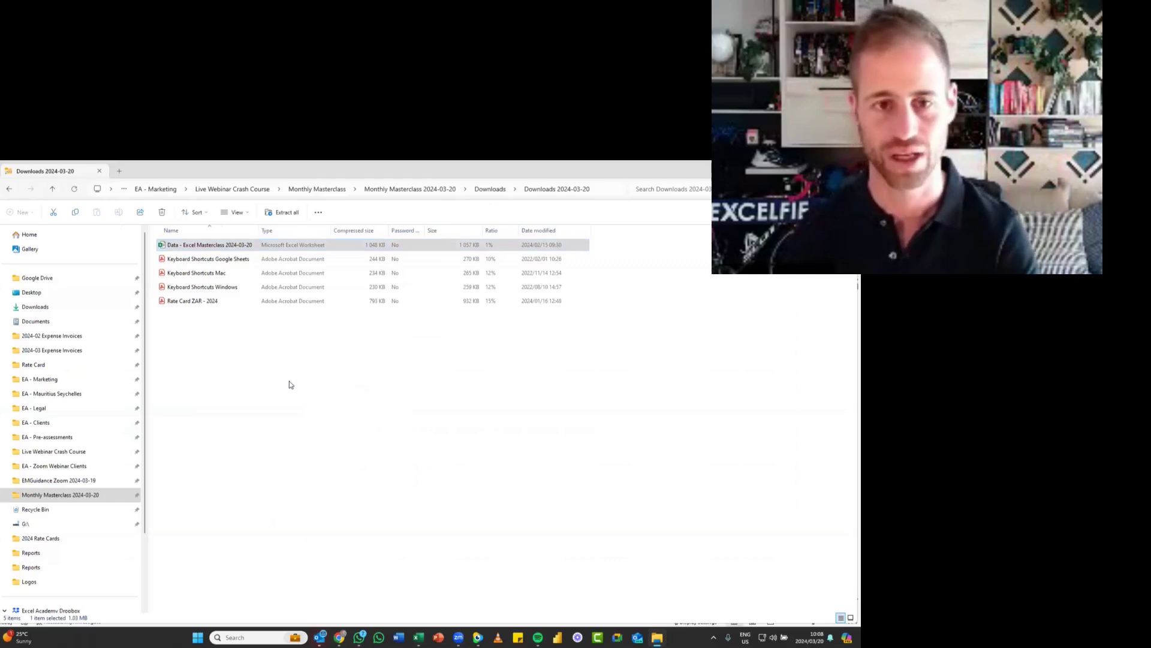
{"action": "key", "text": "alt+Tab"}
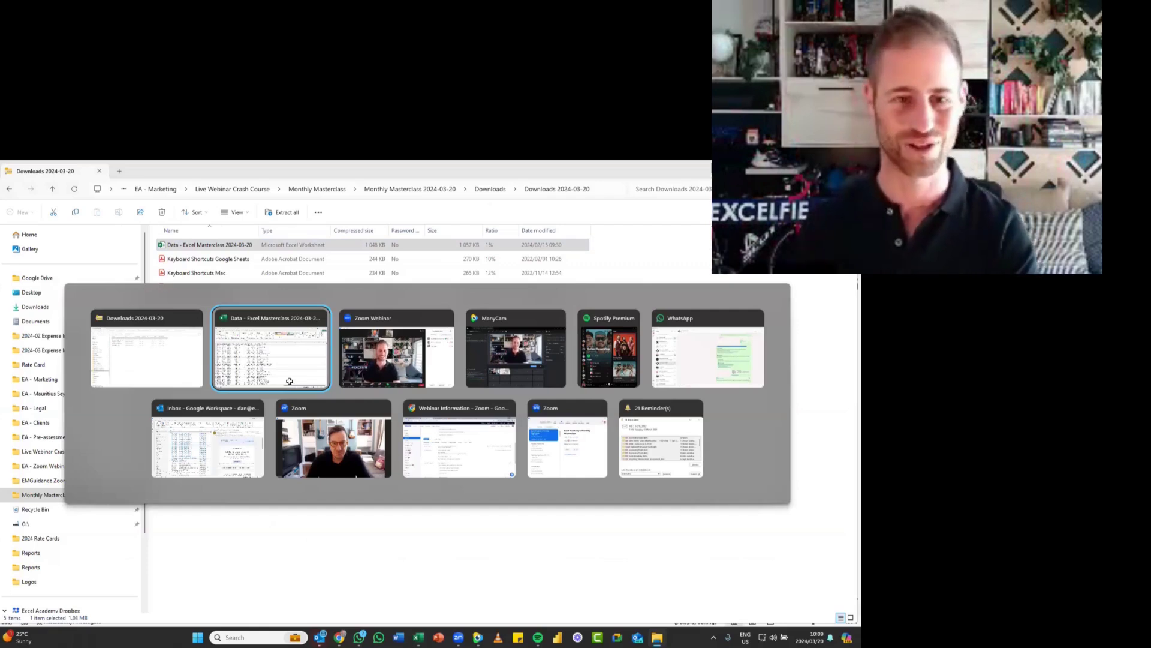
{"action": "left_click", "coordinate": [289, 381]}
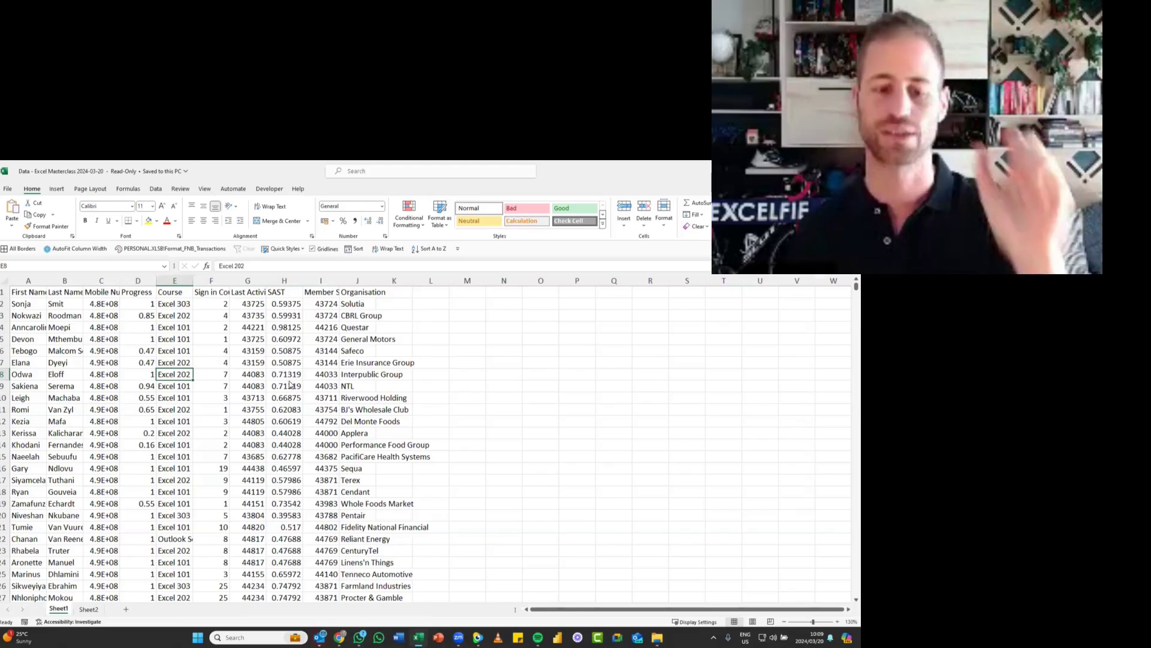
- Switch to File Explorer, open the Keyboard Shortcuts Windows PDF from the Downloads 2024-03-20 folder and maximize its window
{"action": "key", "text": "alt+Tab"}
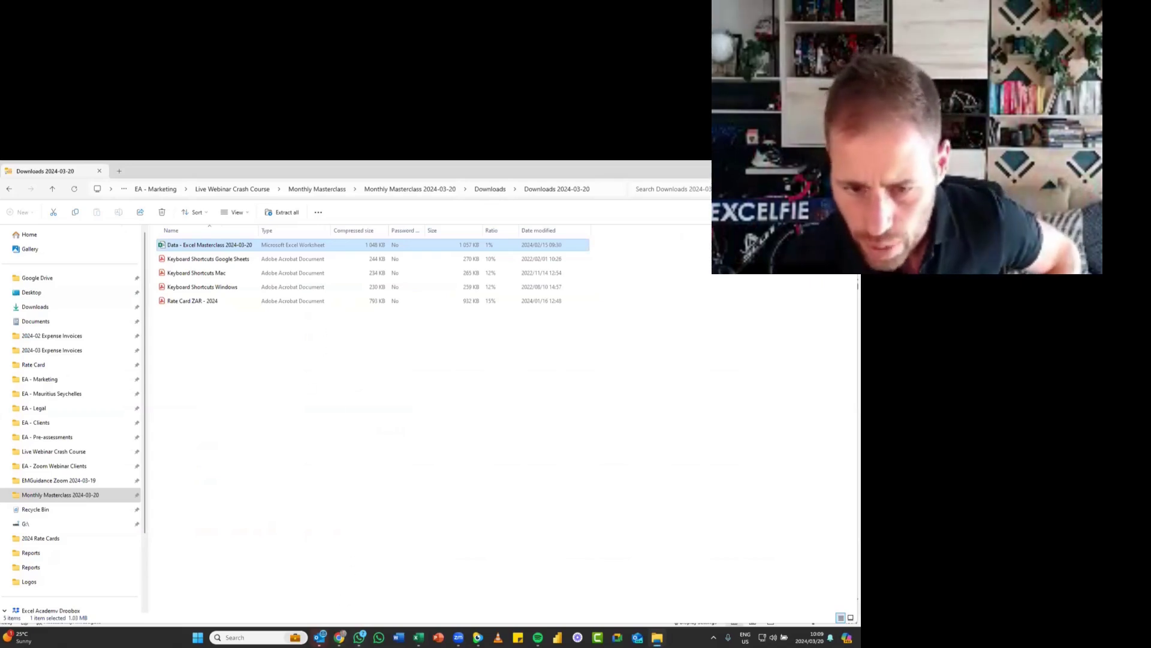
{"action": "left_click", "coordinate": [252, 368]}
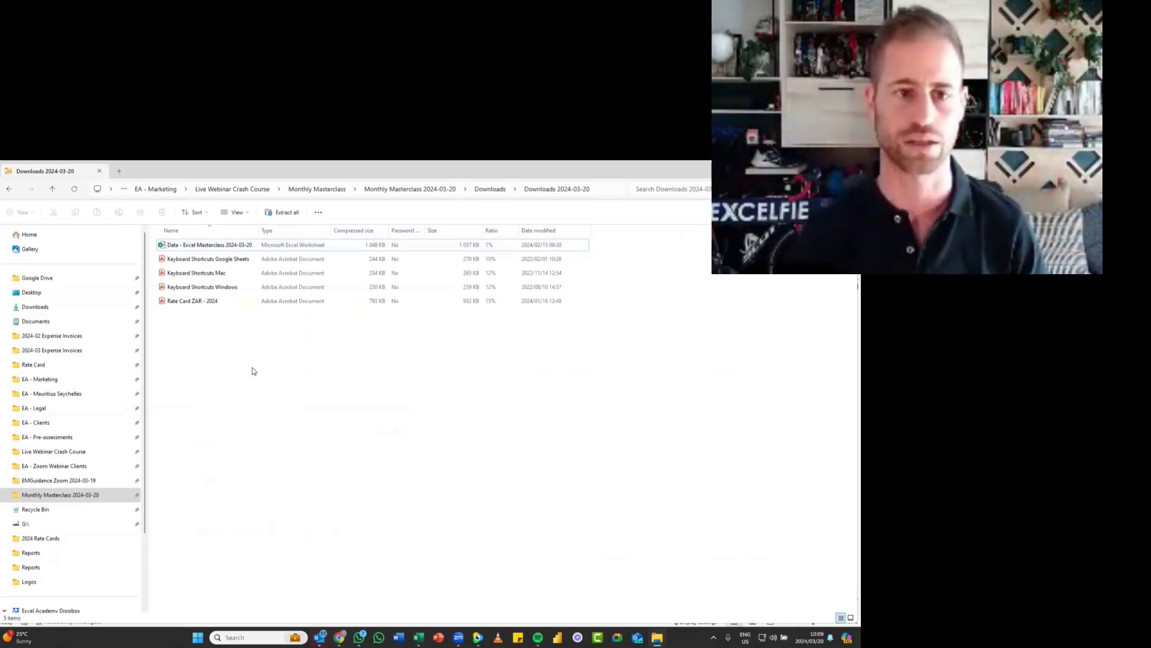
{"action": "key", "text": "Down"}
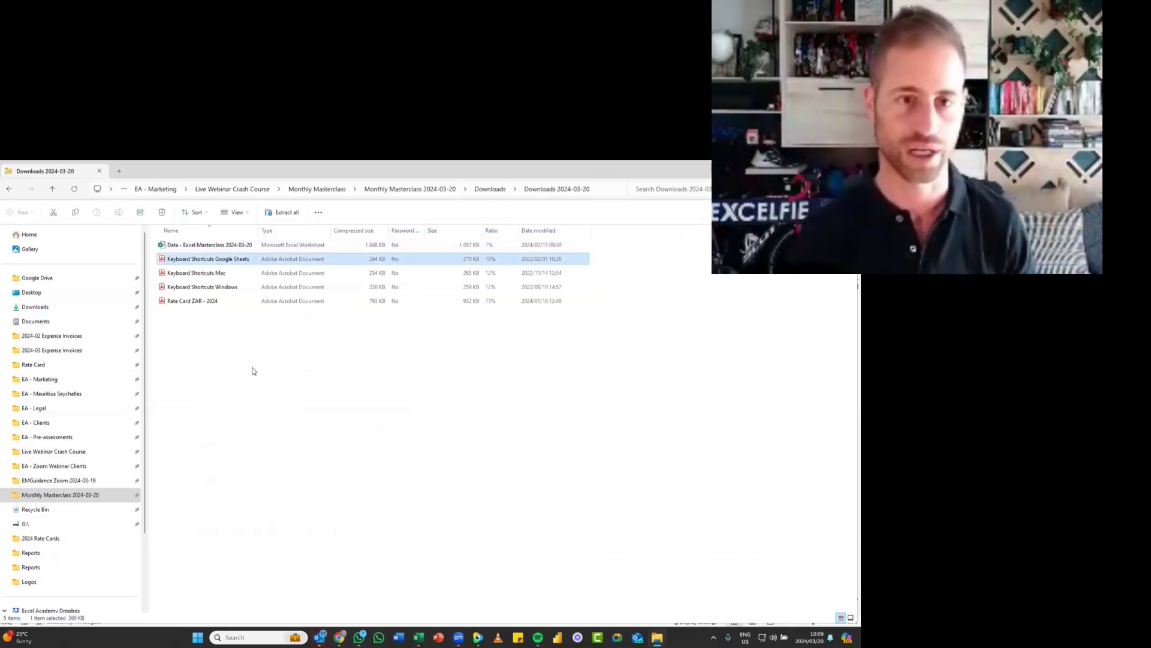
{"action": "key", "text": "Down"}
{"action": "key", "text": "Down"}
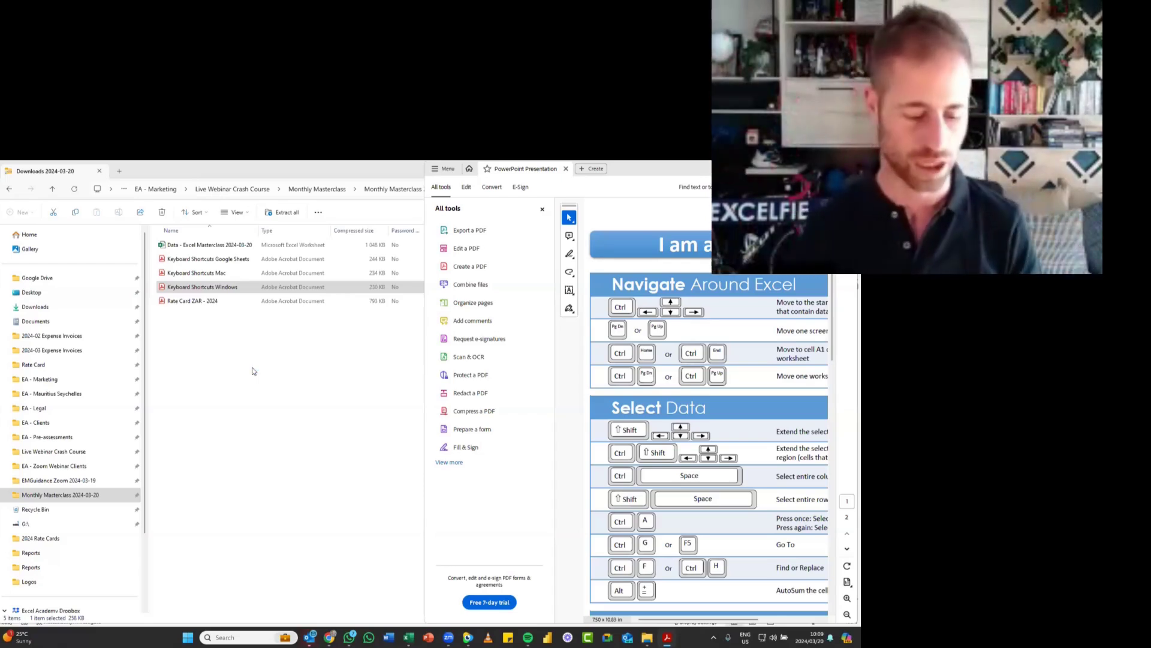
{"action": "key", "text": "super+Up"}
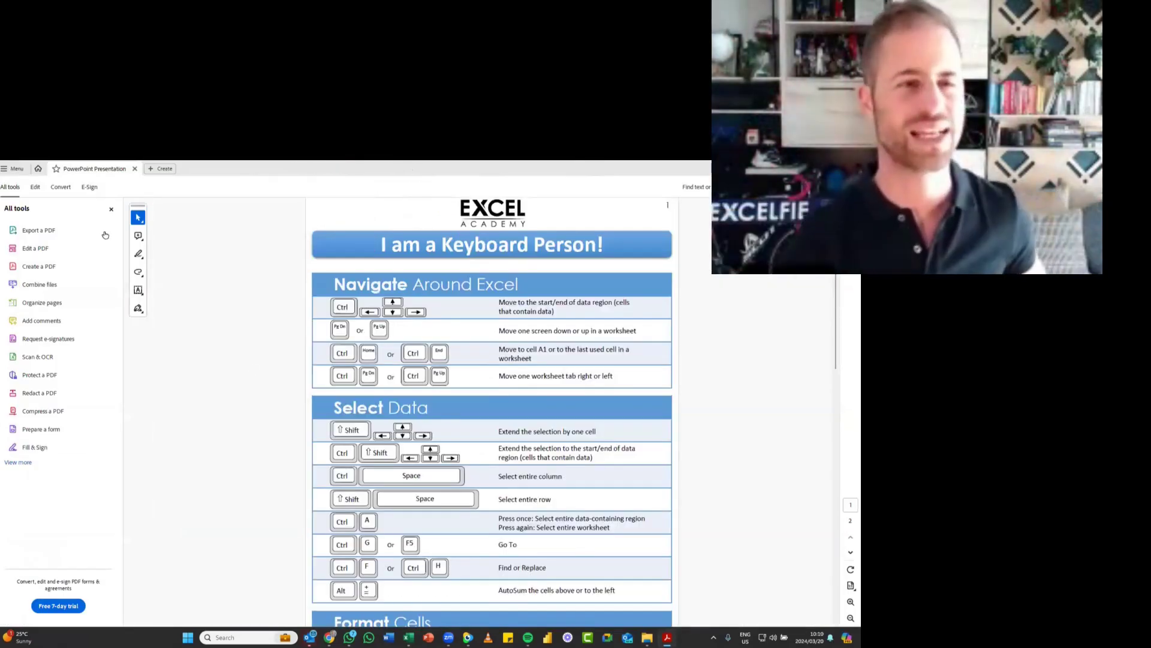
- Display the keyboard shortcuts PDF in full screen mode
{"action": "left_click", "coordinate": [14, 169]}
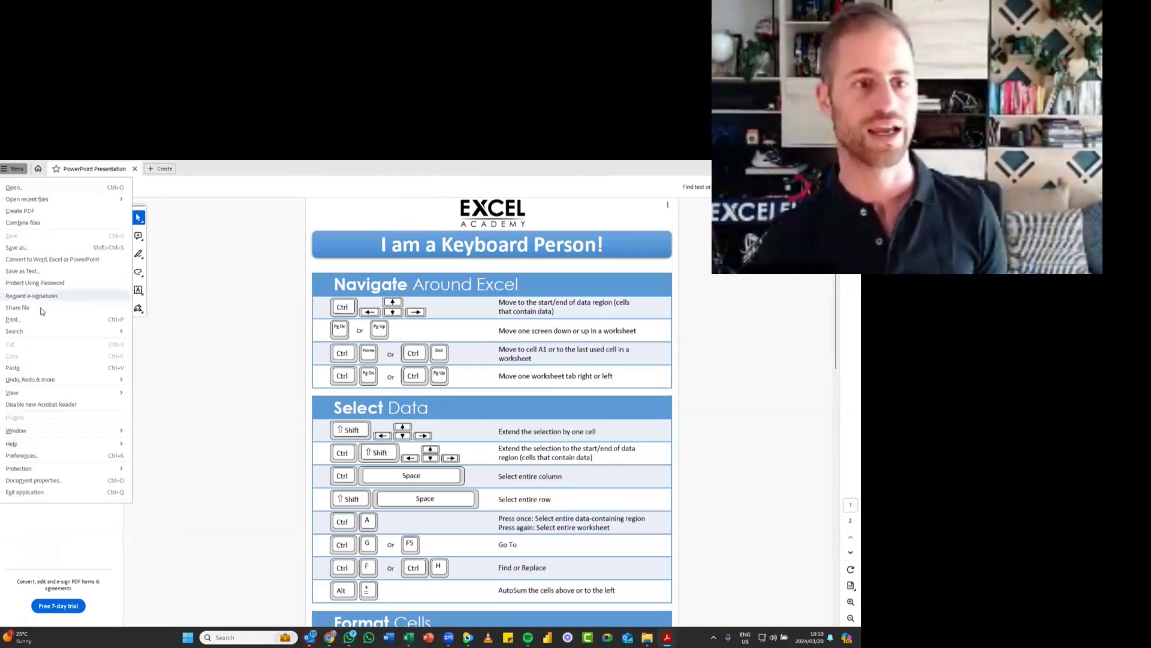
{"action": "mouse_move", "coordinate": [34, 396]}
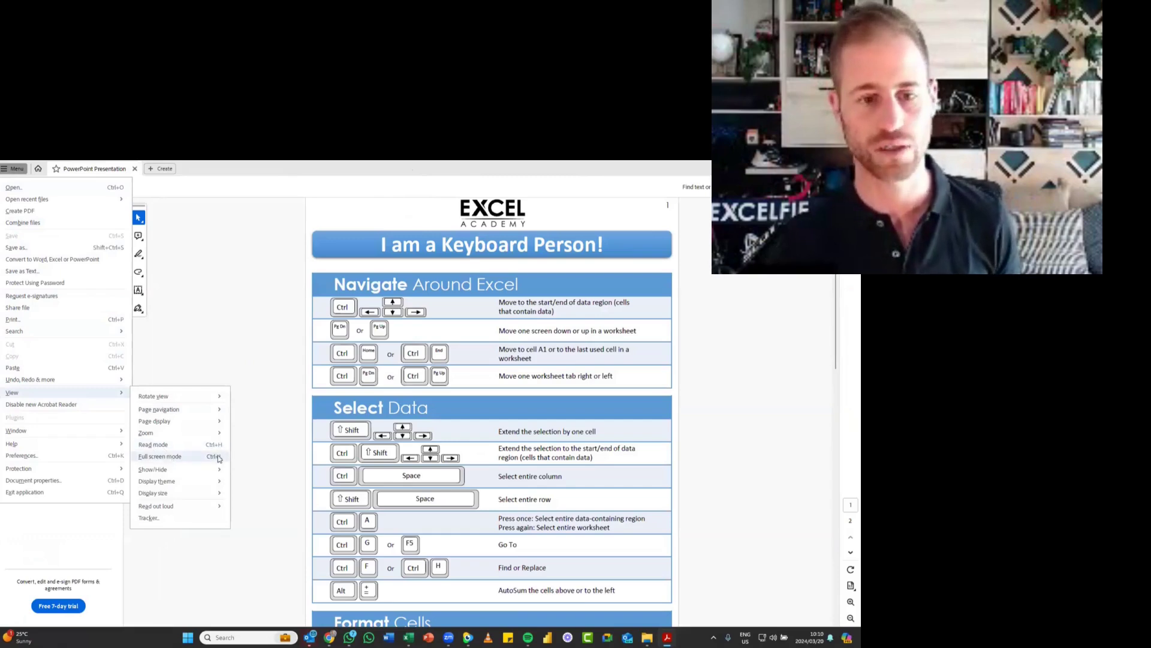
{"action": "left_click", "coordinate": [266, 438]}
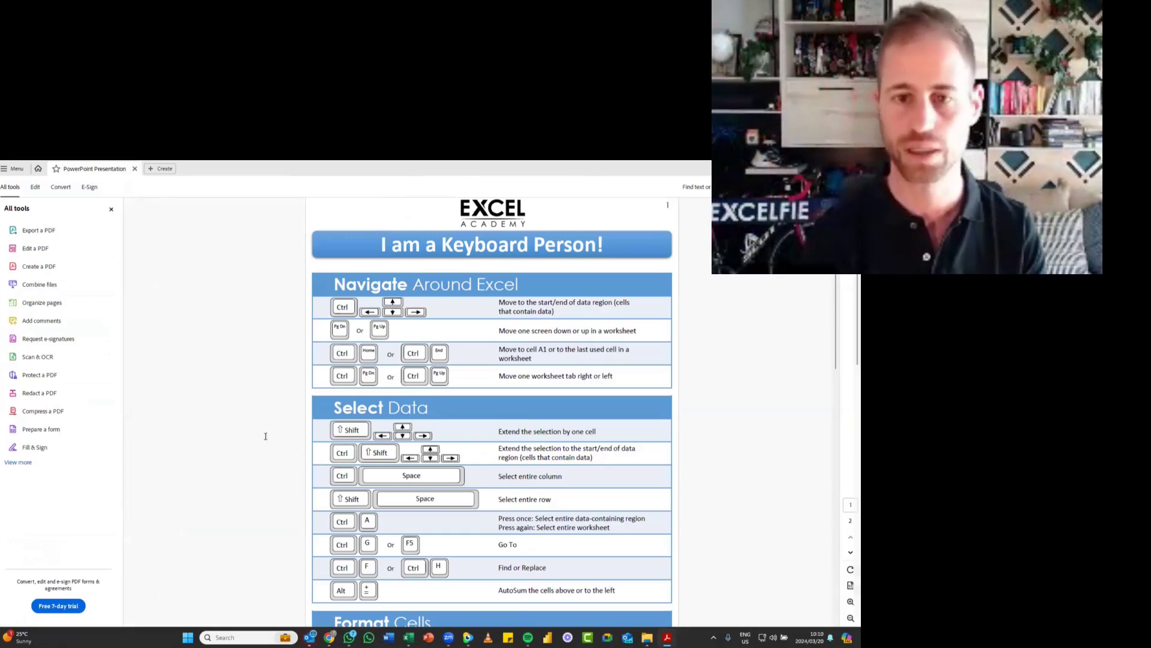
{"action": "key", "text": "ctrl+h"}
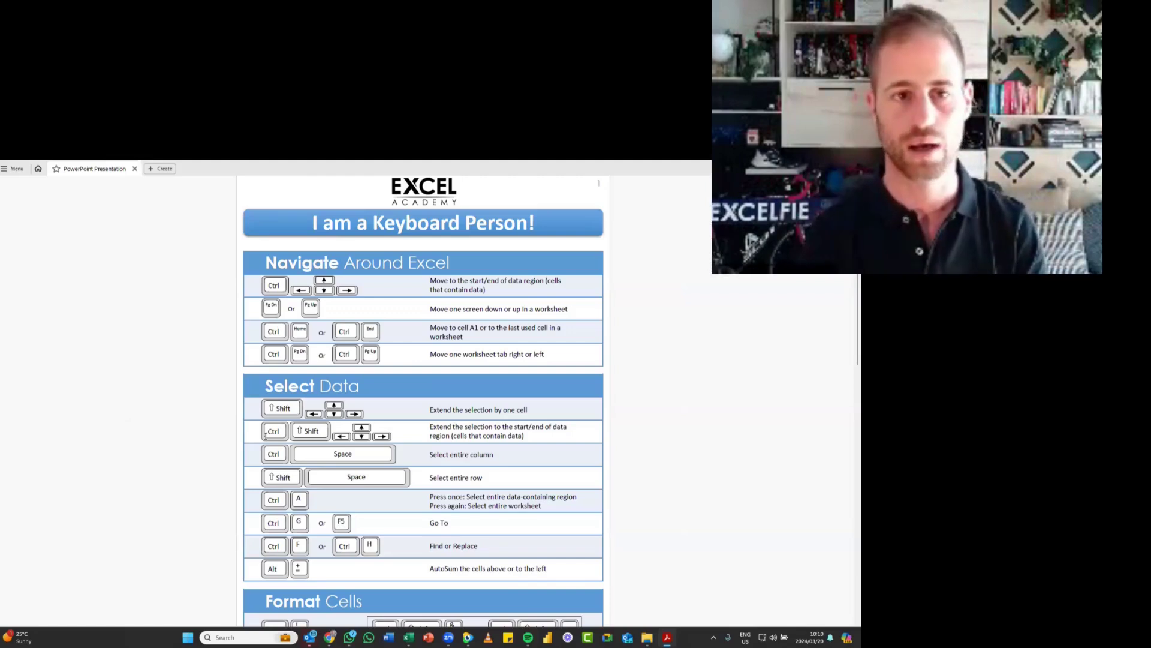
{"action": "key", "text": "ctrl+l"}
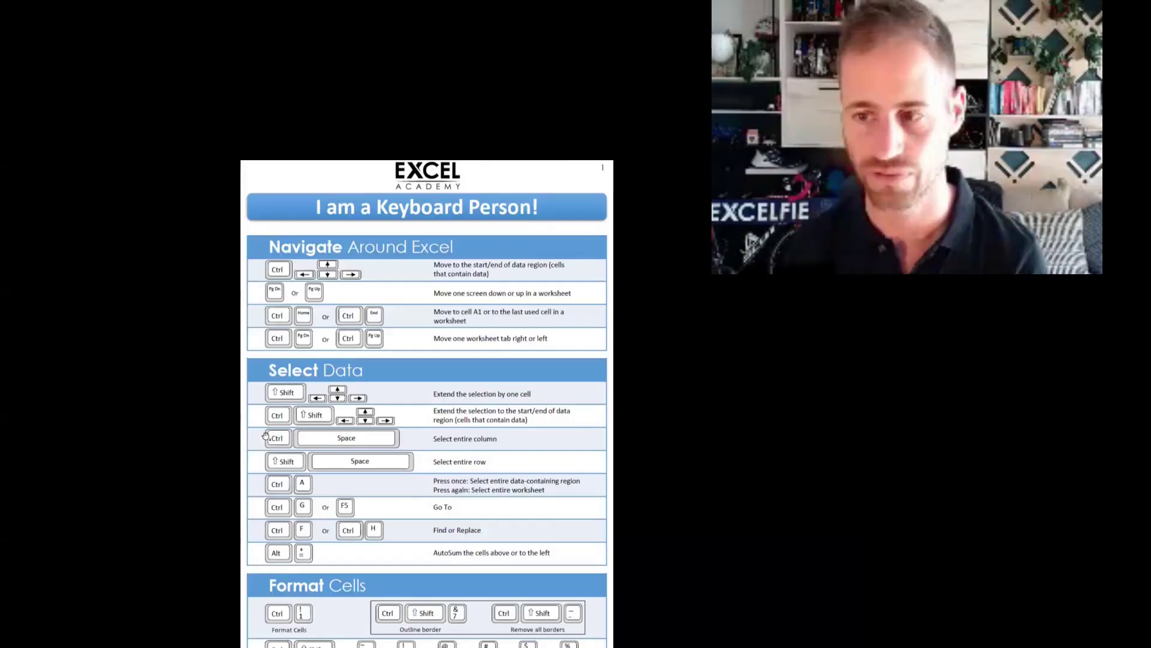
- Fit the whole page on screen and look through both pages of the keyboard shortcuts sheet
{"action": "scroll", "coordinate": [407, 460], "scroll_direction": "down", "scroll_amount": 1}
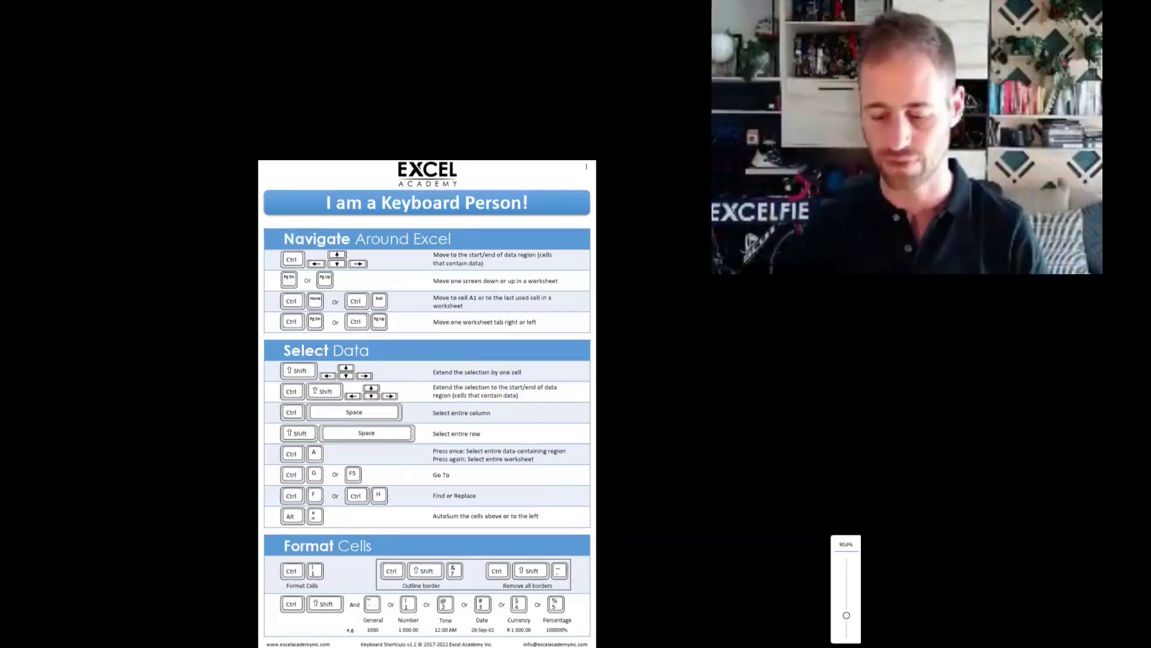
{"action": "left_click", "coordinate": [494, 420]}
{"action": "scroll", "coordinate": [625, 430], "scroll_direction": "up", "scroll_amount": 1}
{"action": "scroll", "coordinate": [625, 430], "scroll_direction": "down", "scroll_amount": 1}
{"action": "scroll", "coordinate": [625, 430], "scroll_direction": "up", "scroll_amount": 1}
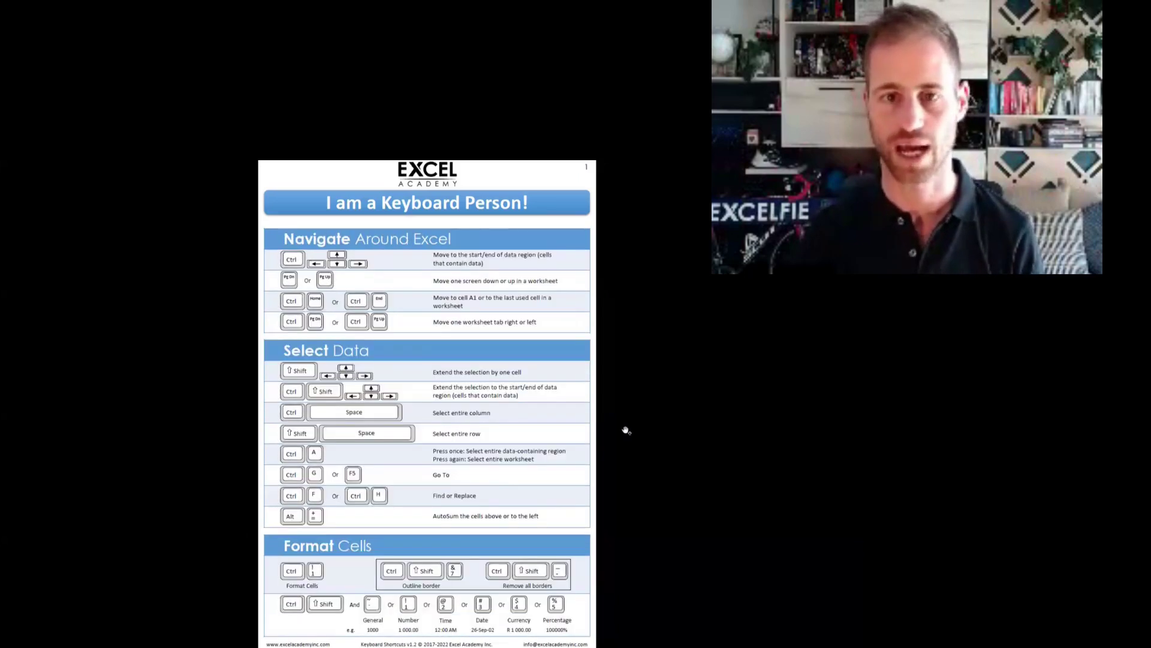
{"action": "scroll", "coordinate": [626, 430], "scroll_direction": "down", "scroll_amount": 1}
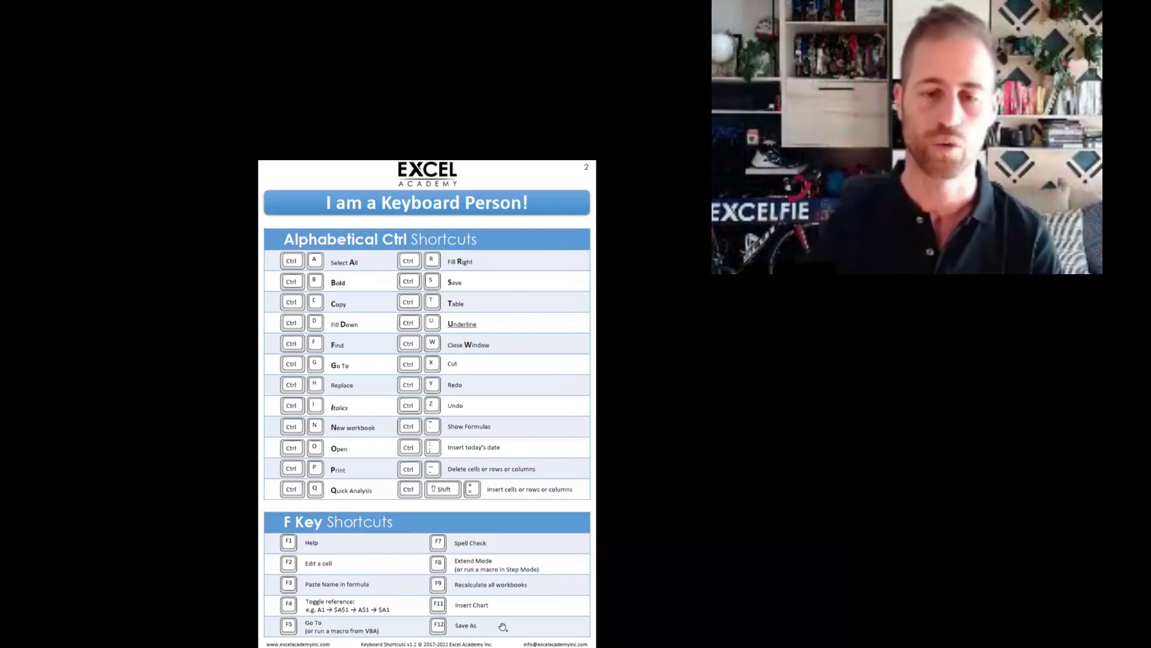
- Switch back to the Excel workbook and open the Save As dialog, checking the webinar chat briefly
{"action": "key", "text": "alt+Tab"}
{"action": "key", "text": "alt+Tab"}
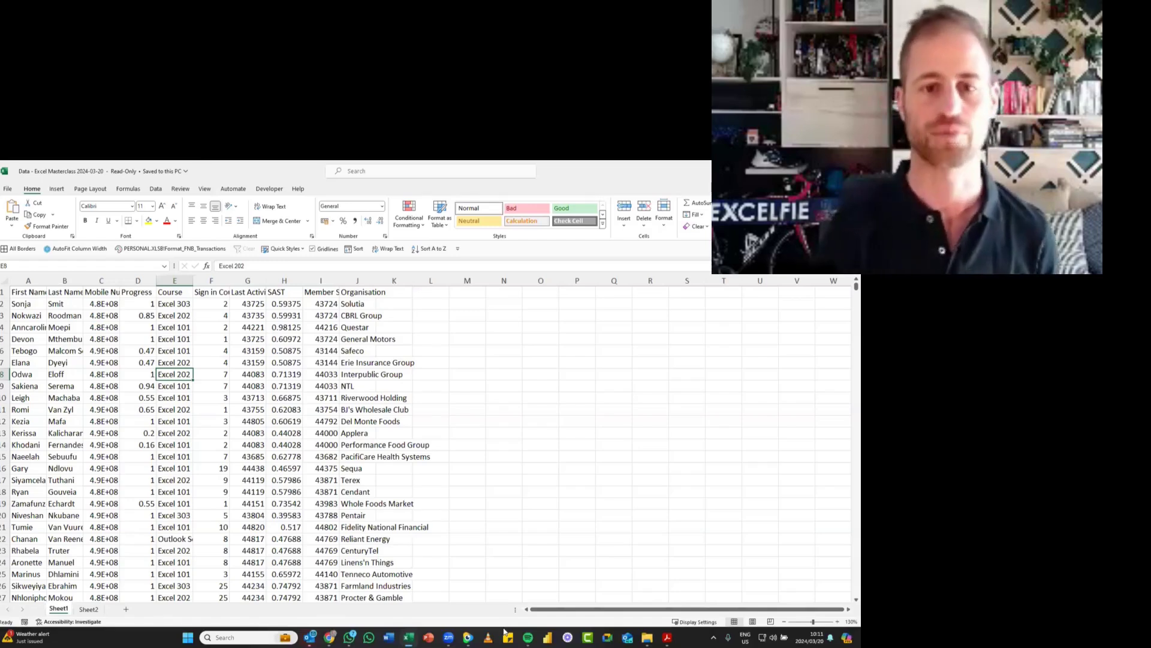
{"action": "key", "text": "F12"}
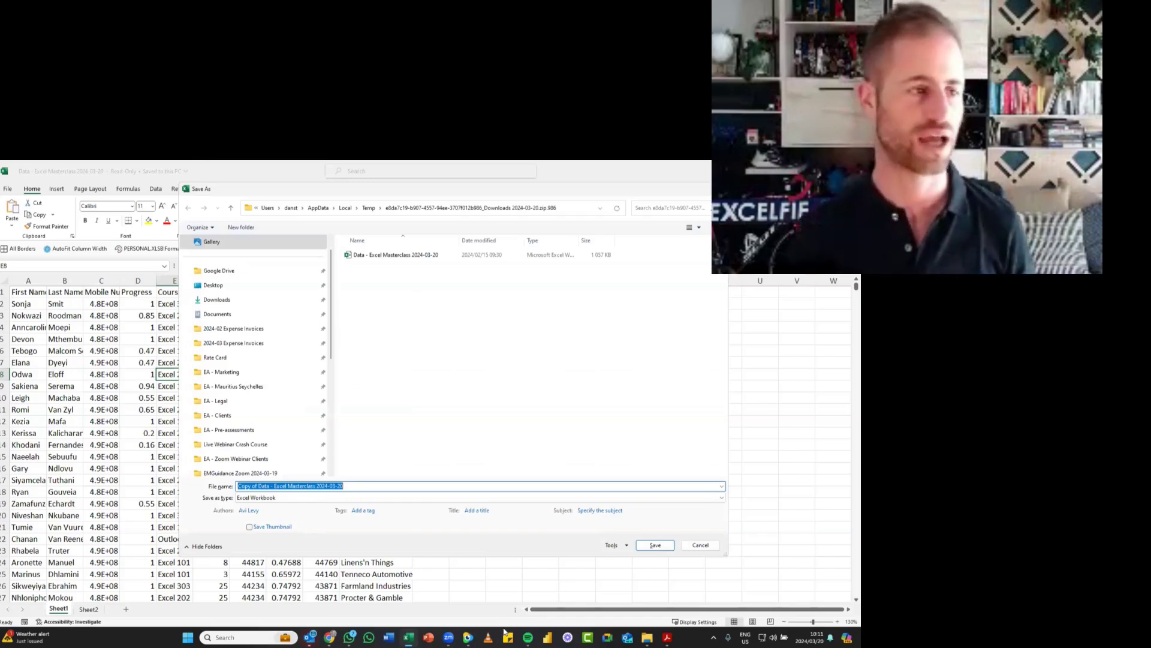
{"action": "key", "text": "alt+Tab"}
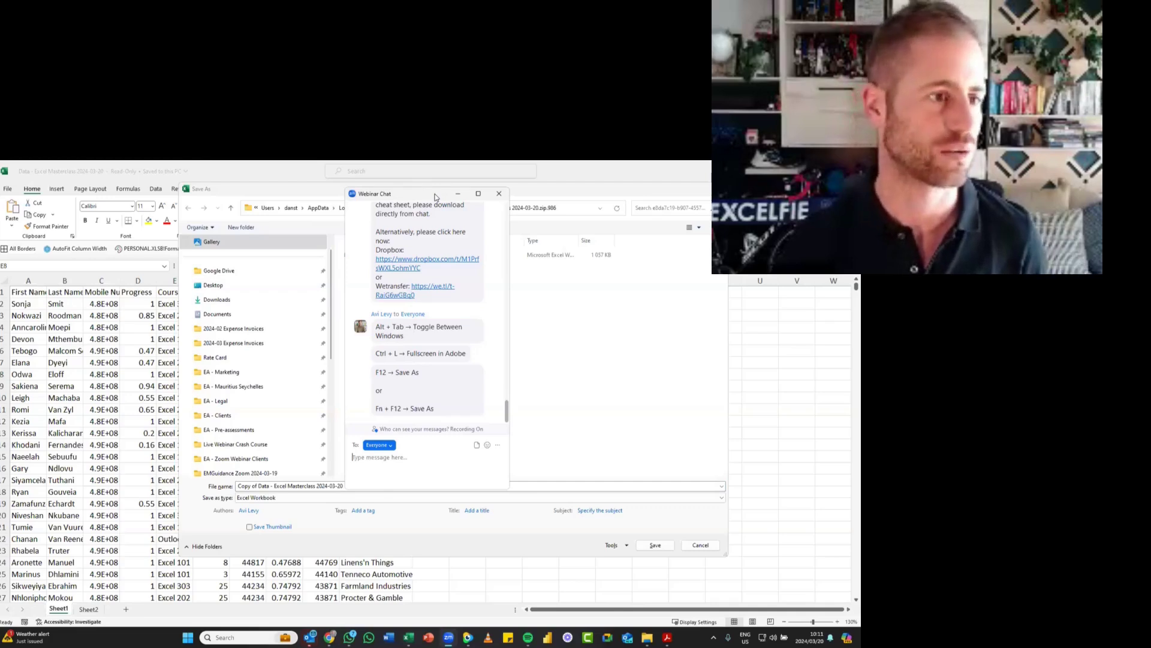
{"action": "key", "text": "alt+Tab"}
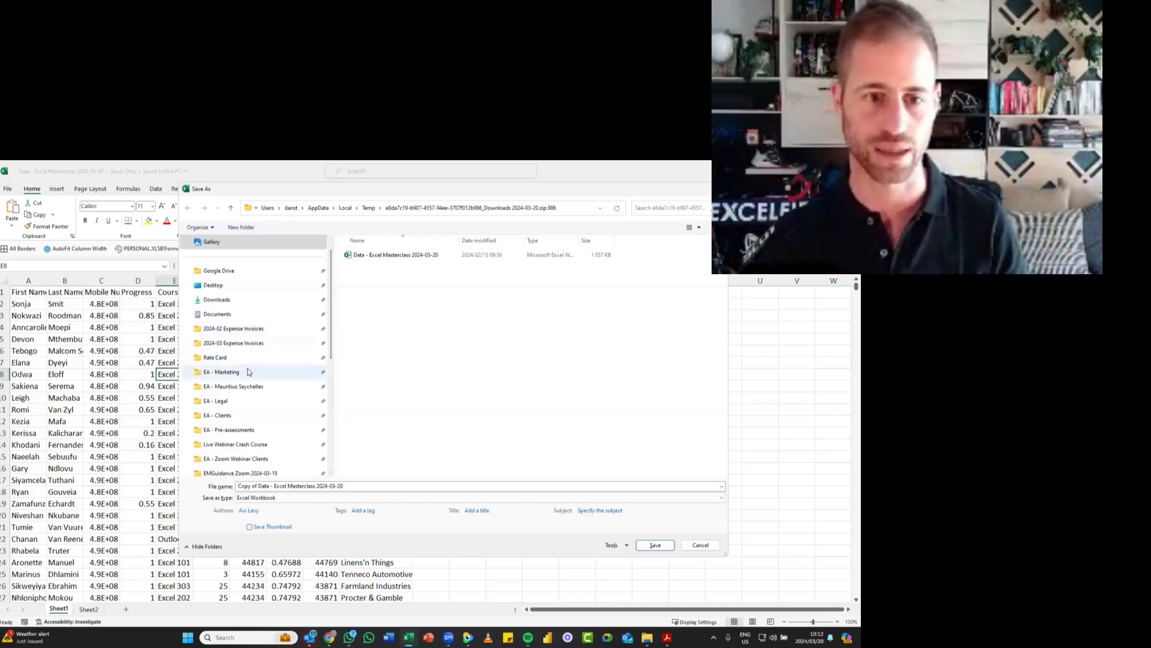
- Browse to the Monthly Masterclass 2024-03-20 folder in the Save As dialog and go up to its parent folder
{"action": "scroll", "coordinate": [296, 402], "scroll_direction": "down", "scroll_amount": 2}
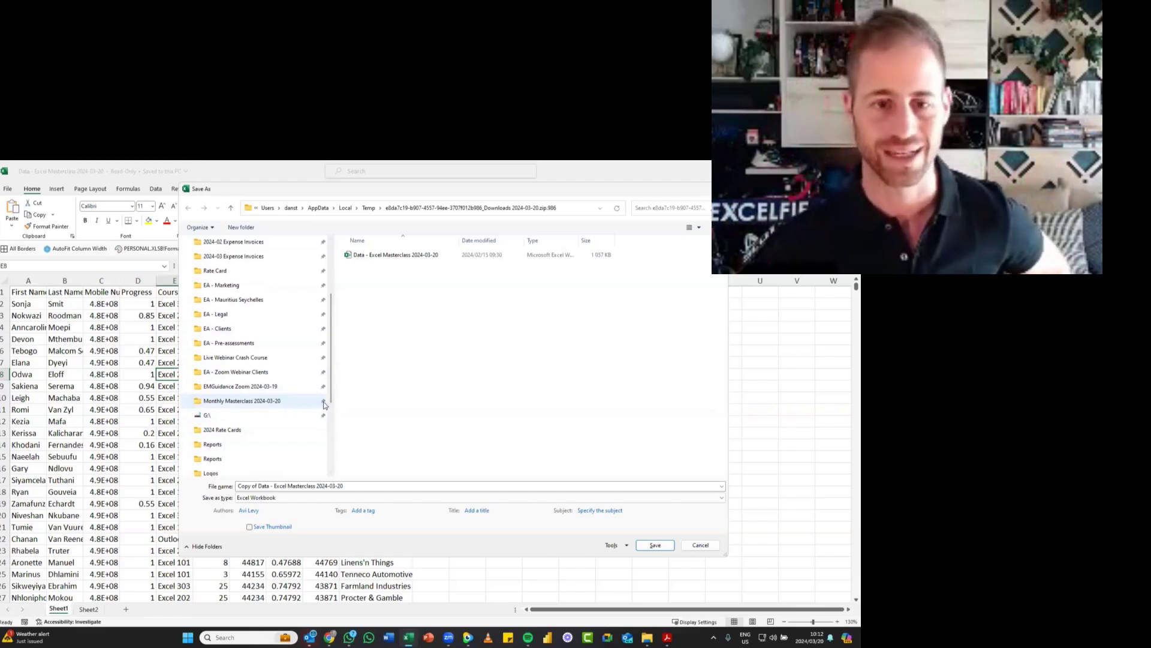
{"action": "left_click", "coordinate": [245, 404]}
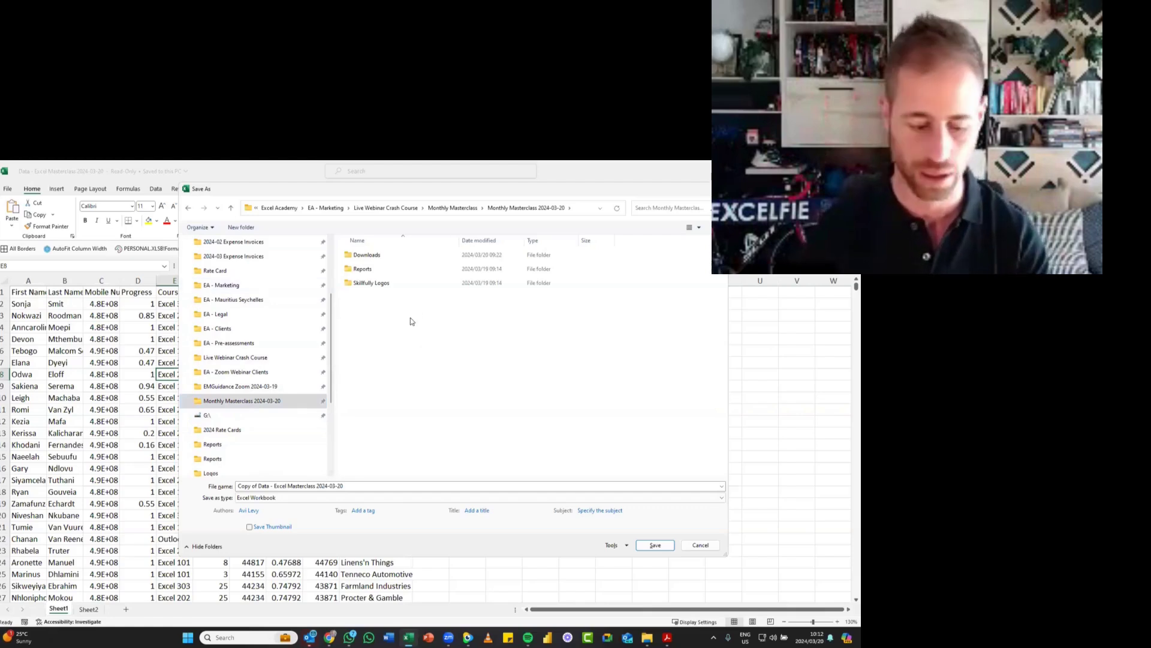
{"action": "key", "text": "alt+Up"}
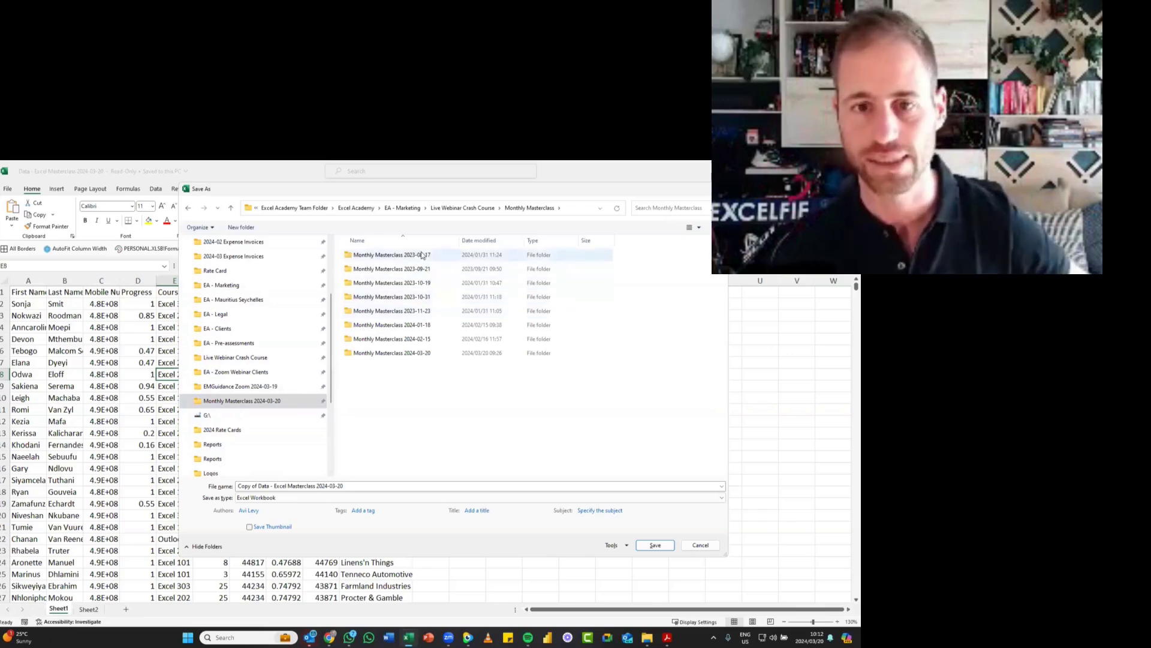
- Pin the Monthly Masterclass 2024-02-15 folder to Quick access
{"action": "left_click", "coordinate": [416, 340]}
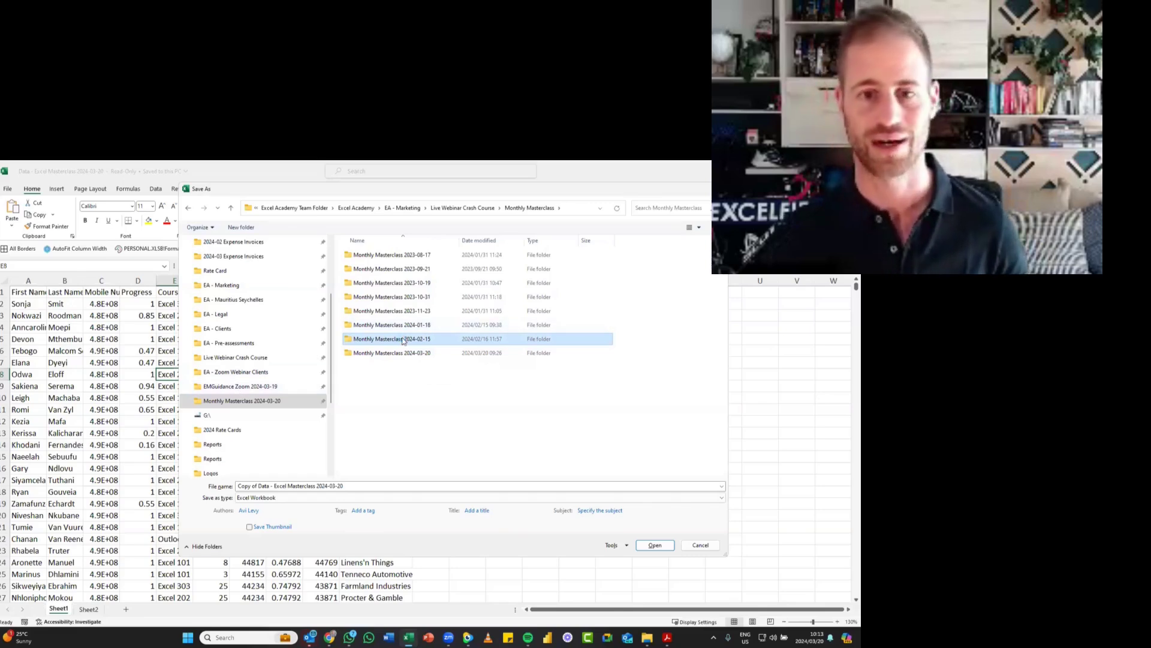
{"action": "right_click", "coordinate": [403, 341]}
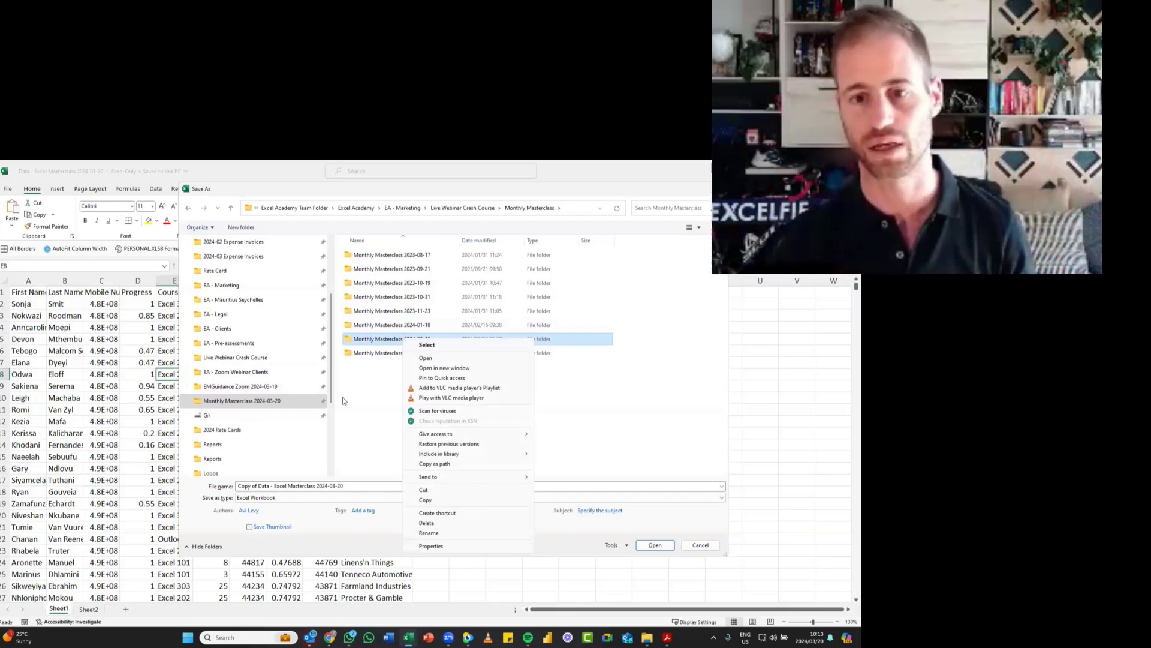
{"action": "left_click", "coordinate": [444, 379]}
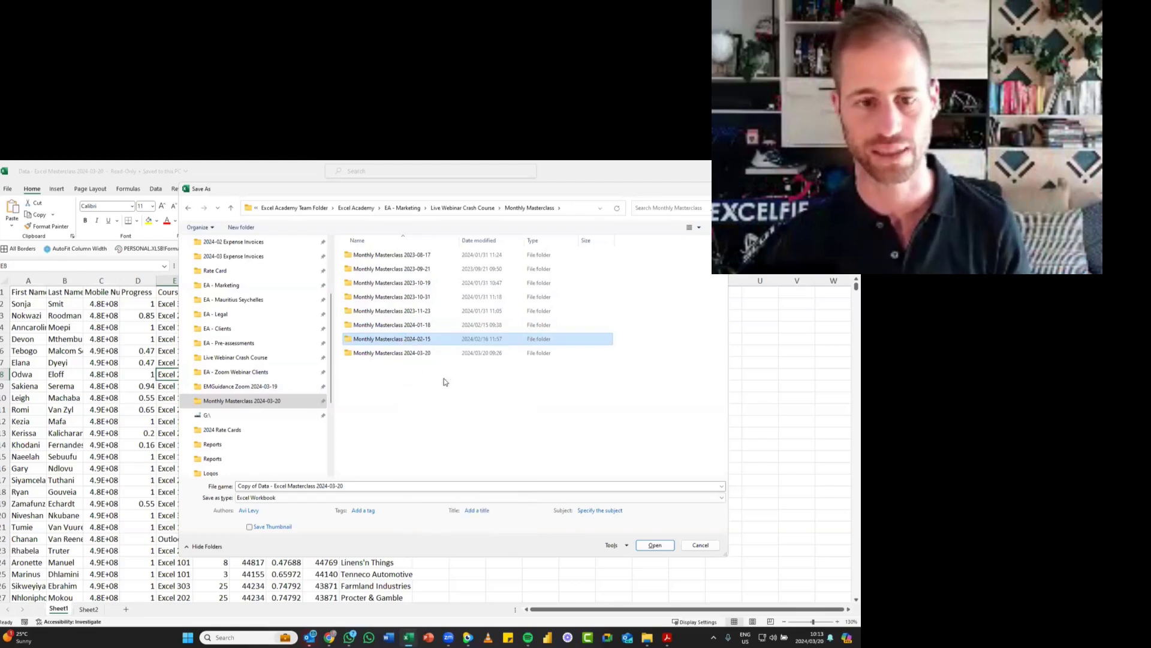
- Unpin the Monthly Masterclass 2024-02-15 folder from Quick access
{"action": "scroll", "coordinate": [263, 413], "scroll_direction": "down", "scroll_amount": 1}
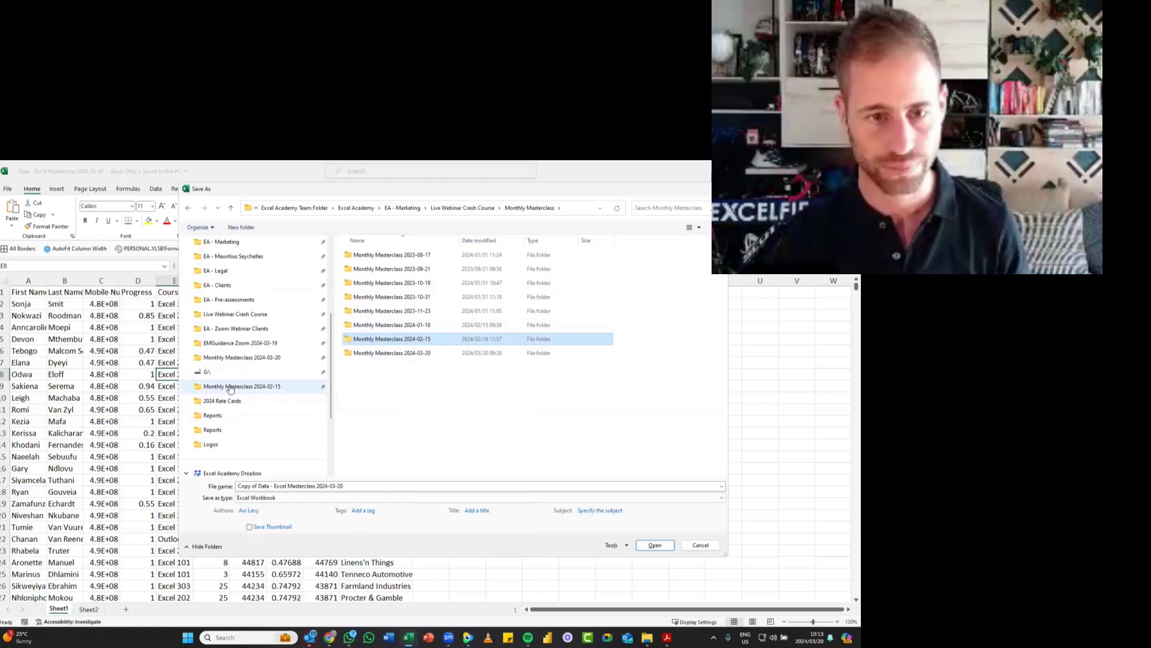
{"action": "left_click", "coordinate": [230, 388]}
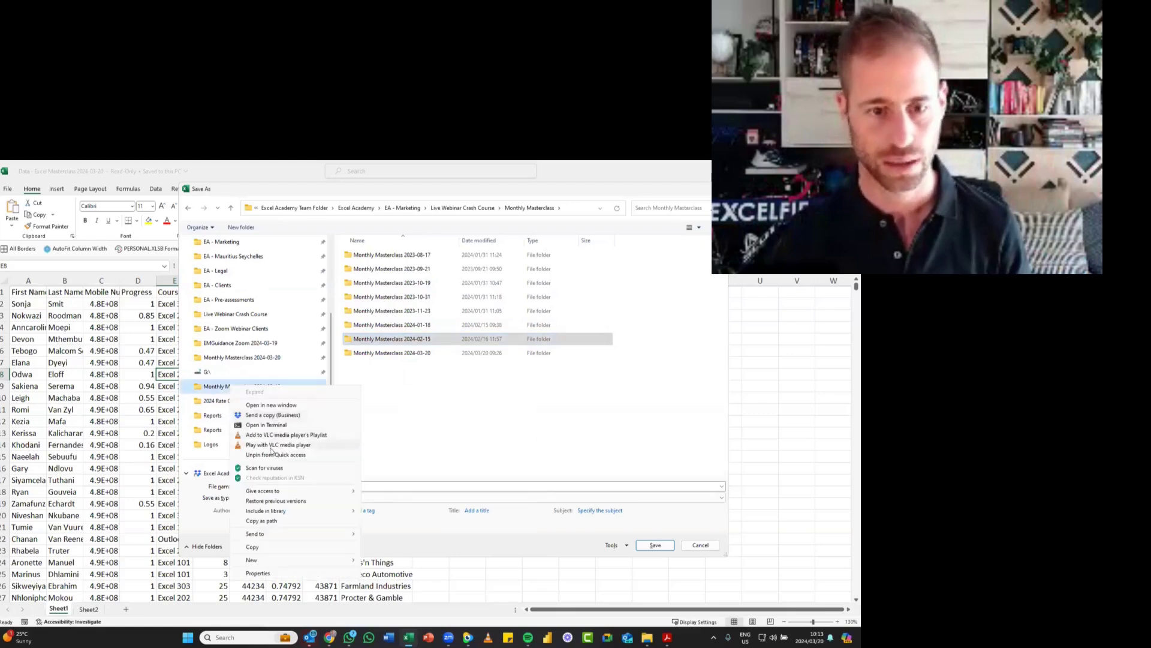
{"action": "left_click", "coordinate": [273, 456]}
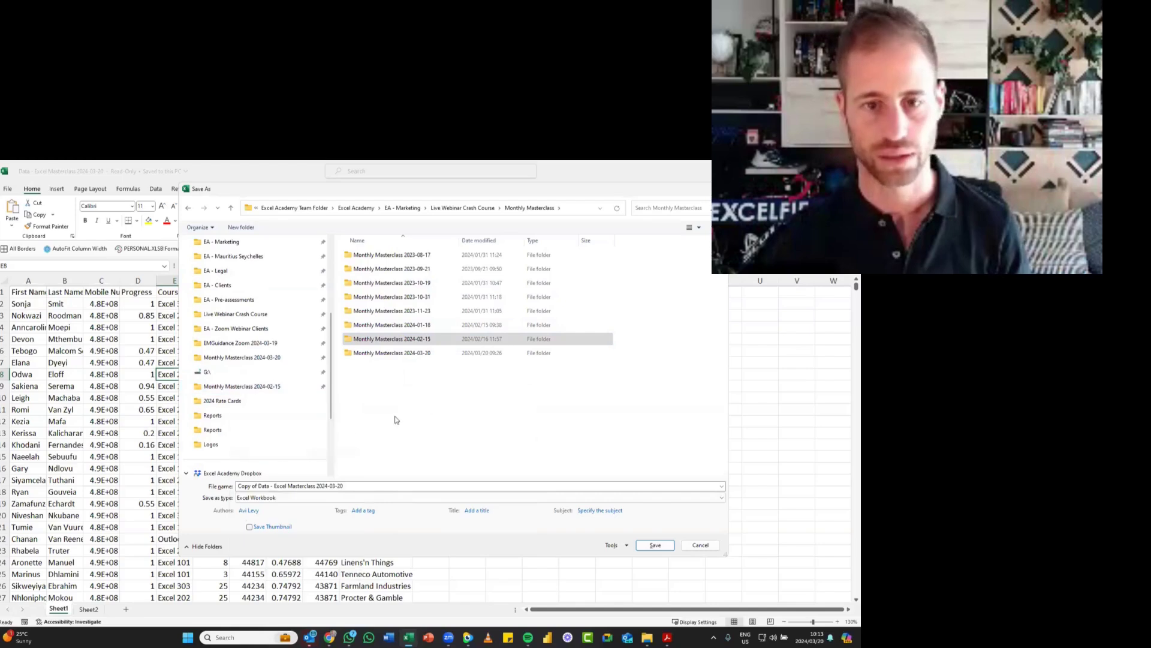
- Browse to the Downloads folder inside Monthly Masterclass 2024-03-20 in the Save As dialog
{"action": "left_click", "coordinate": [411, 354]}
{"action": "double_click", "coordinate": [408, 354]}
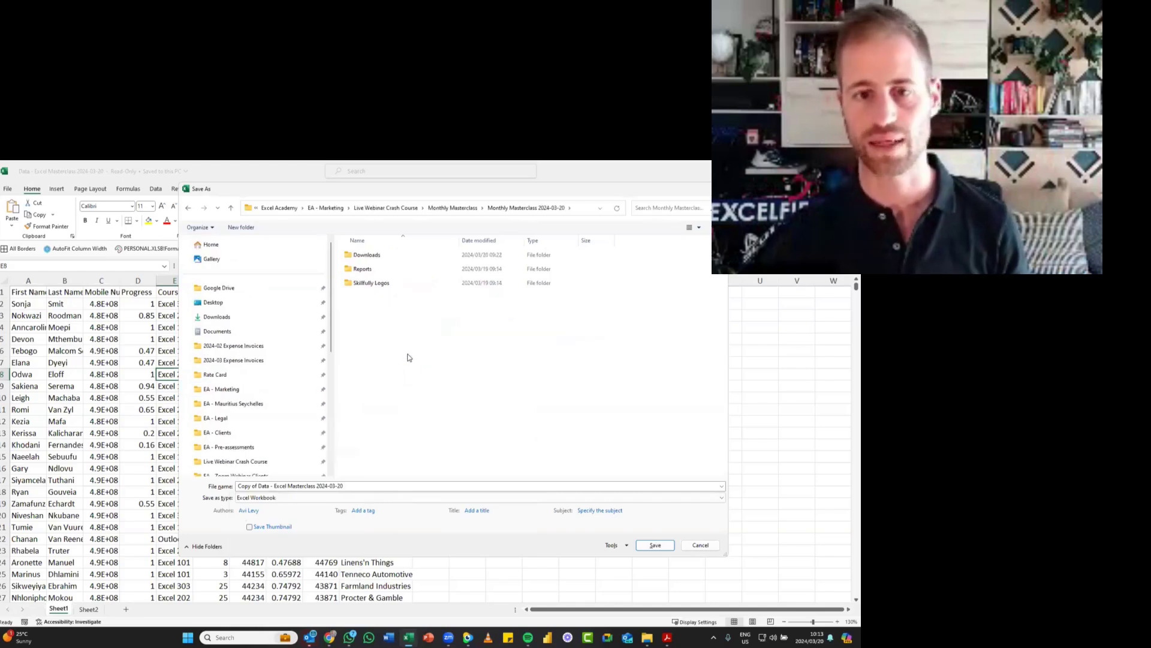
{"action": "double_click", "coordinate": [377, 255]}
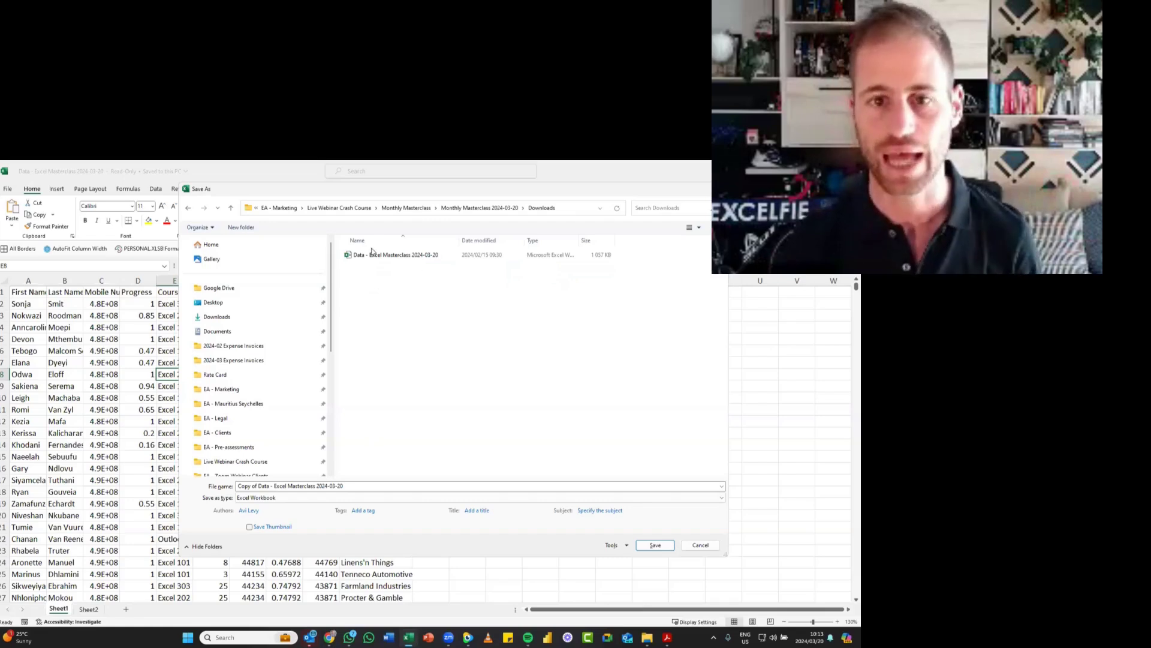
- Name the workbook copy "Data - Excel Masterclass 2024-03-20 DS" and save it in the Downloads folder
{"action": "left_click", "coordinate": [260, 487]}
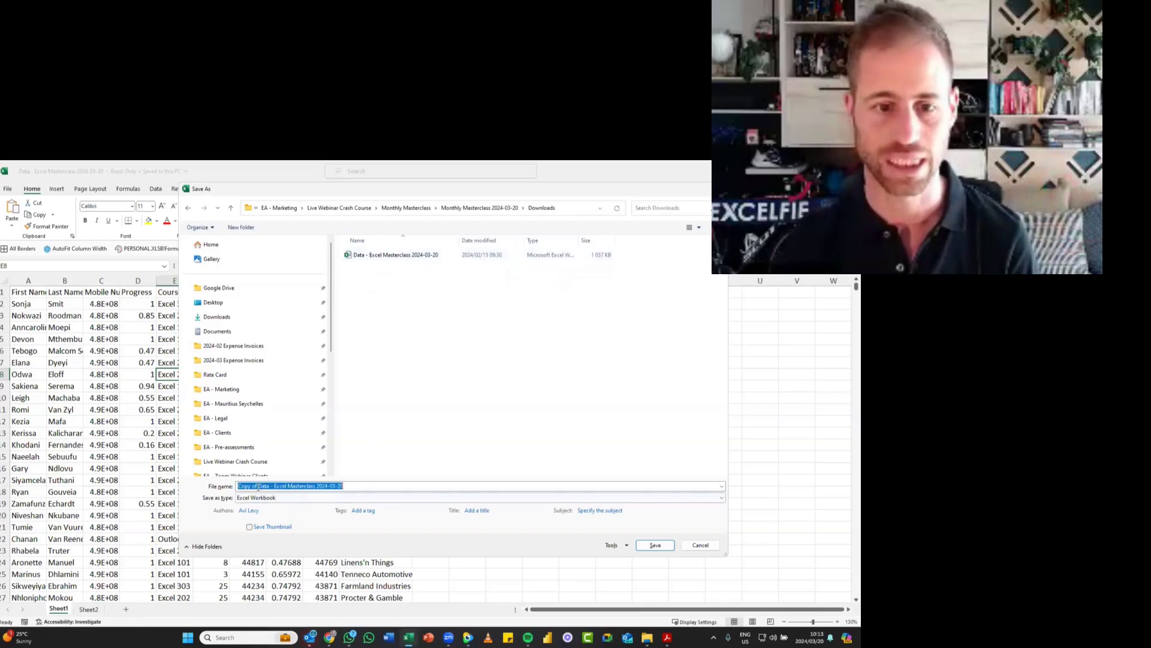
{"action": "left_click", "coordinate": [261, 487]}
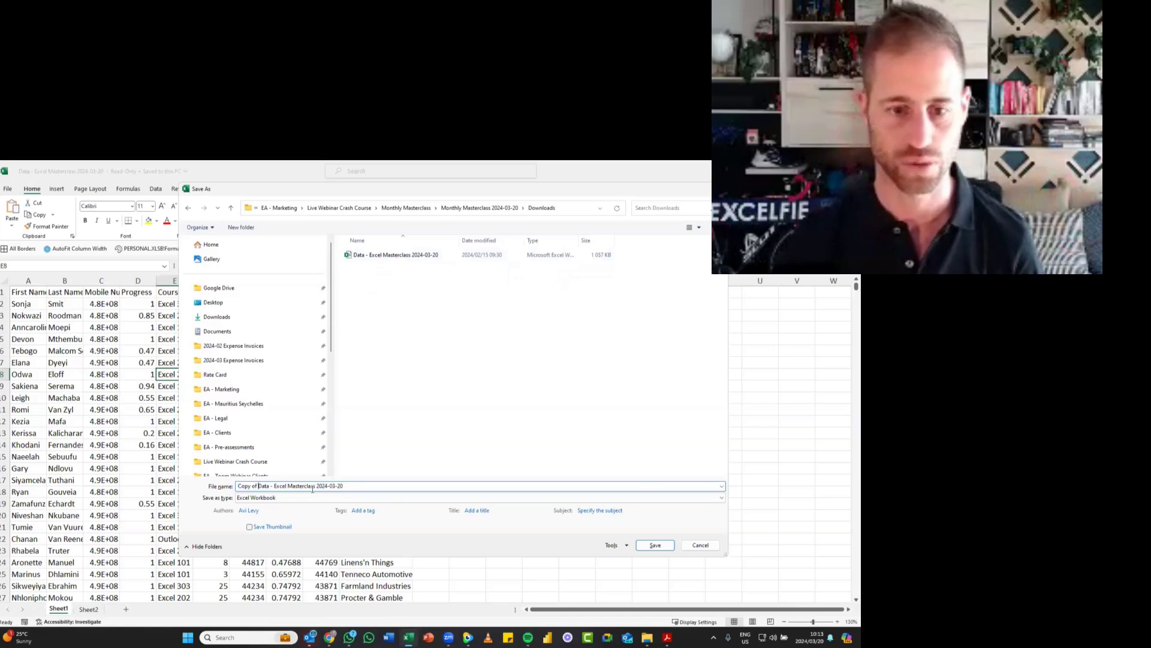
{"action": "key", "text": "BackSpace"}
{"action": "key", "text": "BackSpace"}
{"action": "key", "text": "BackSpace"}
{"action": "key", "text": "BackSpace"}
{"action": "key", "text": "BackSpace"}
{"action": "key", "text": "BackSpace"}
{"action": "key", "text": "BackSpace"}
{"action": "key", "text": "BackSpace"}
{"action": "key", "text": "End"}
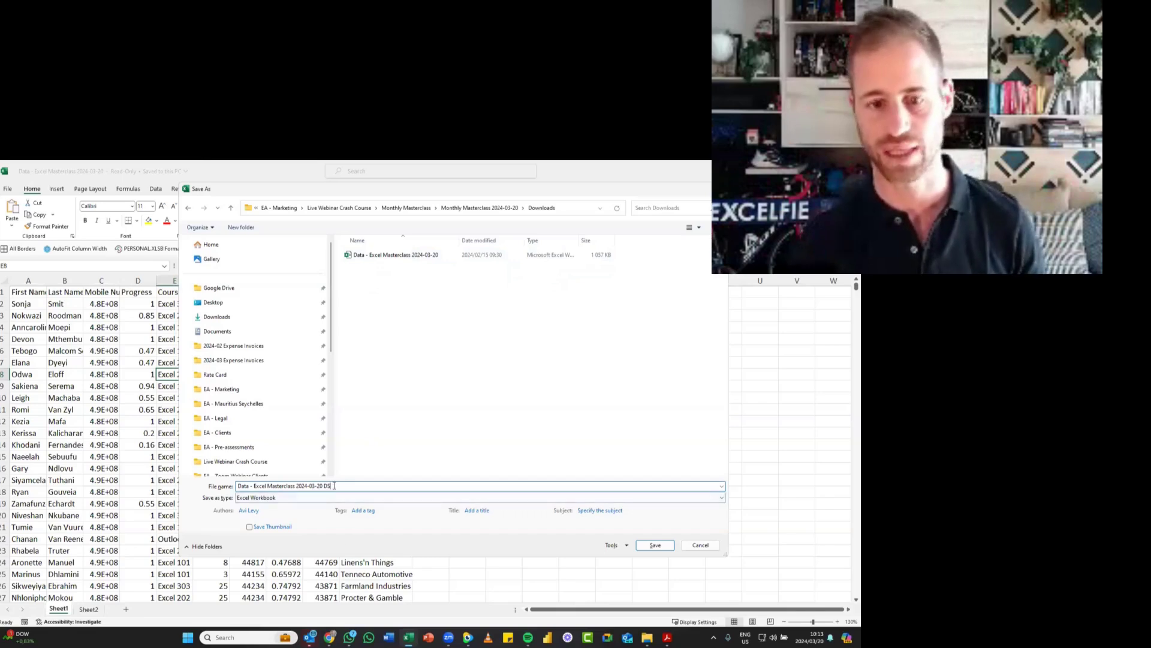
{"action": "triple_click", "coordinate": [336, 486]}
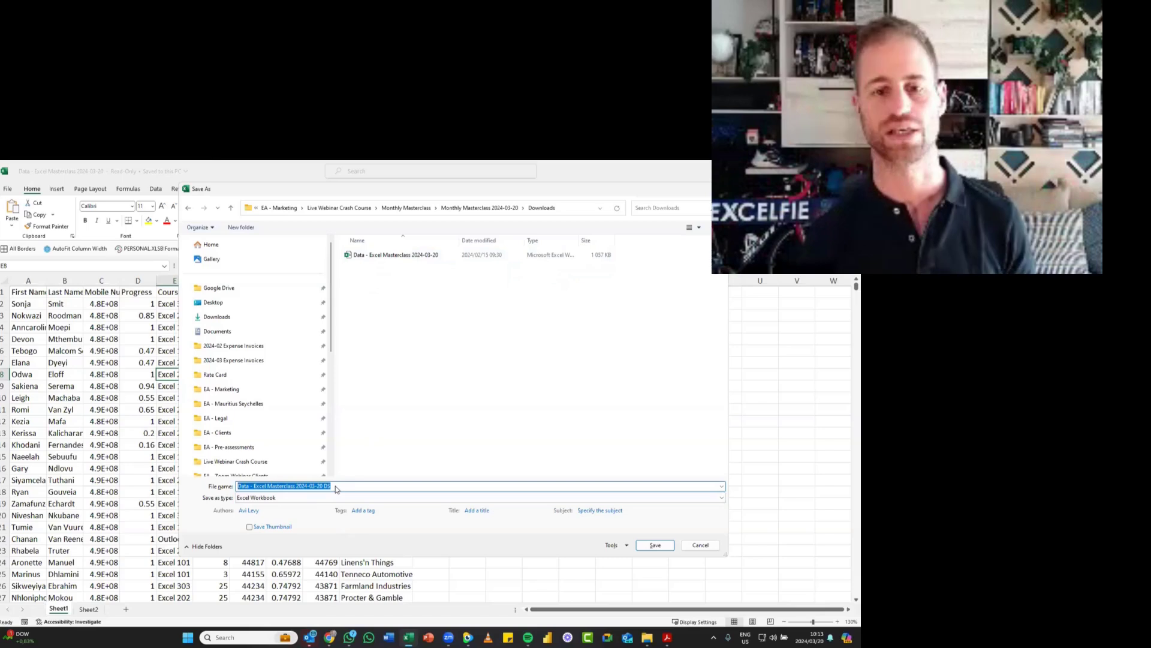
{"action": "key", "text": "Escape"}
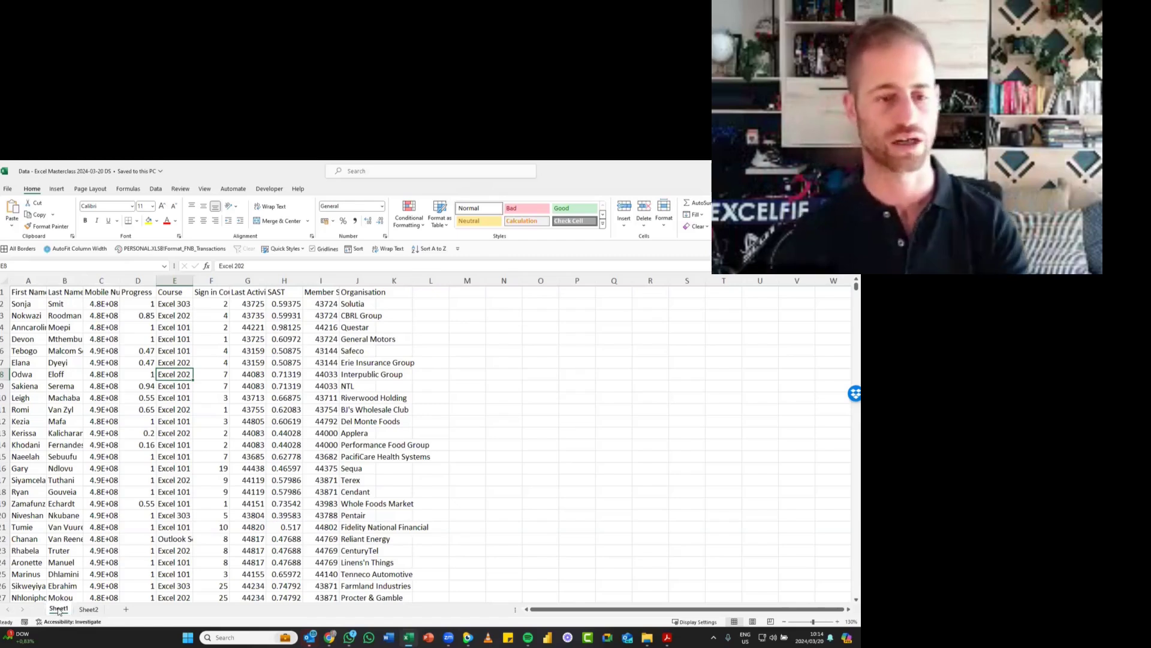
- Rename Sheet1 as Data
{"action": "left_click", "coordinate": [169, 419]}
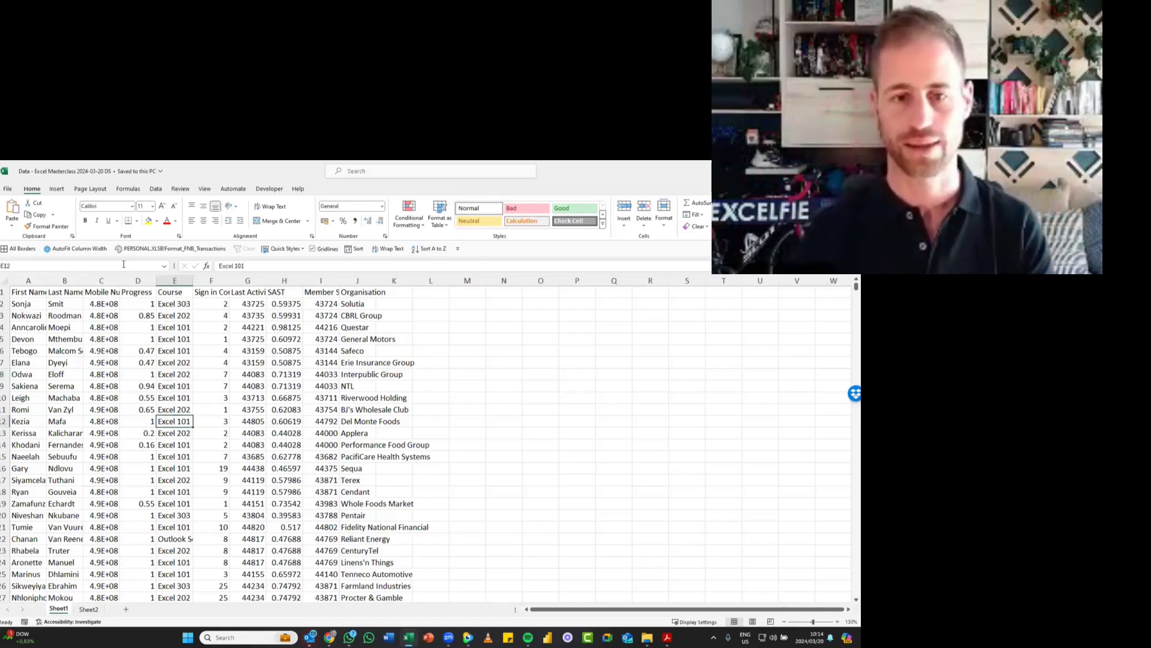
{"action": "double_click", "coordinate": [59, 609]}
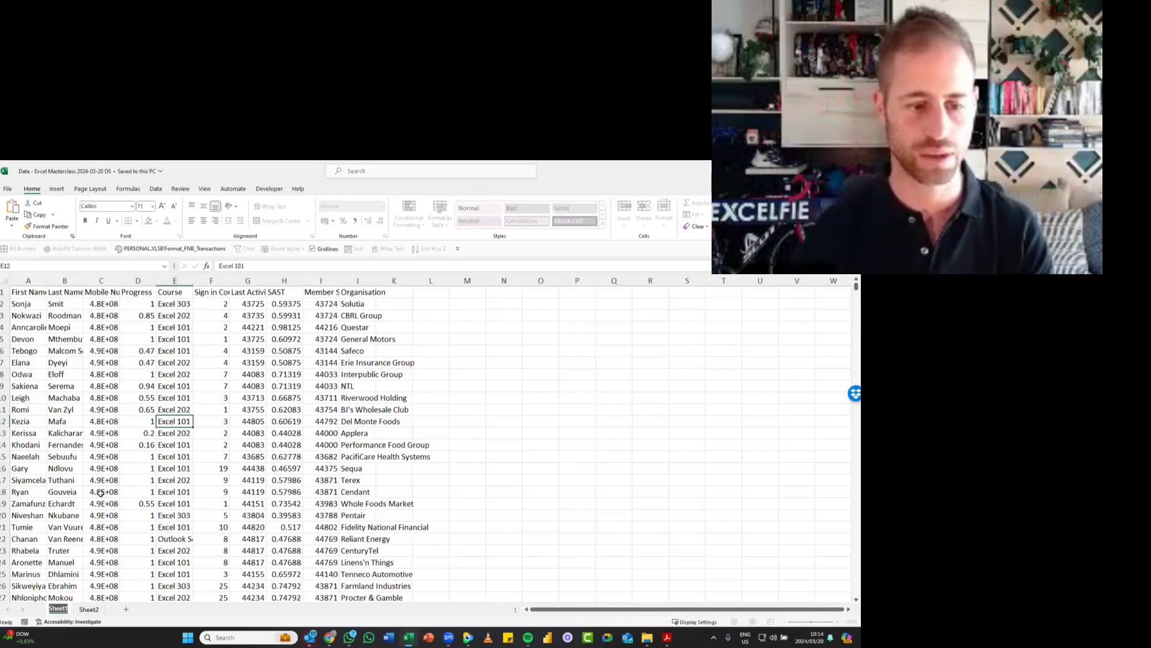
{"action": "type", "text": "Data"}
{"action": "key", "text": "Return"}
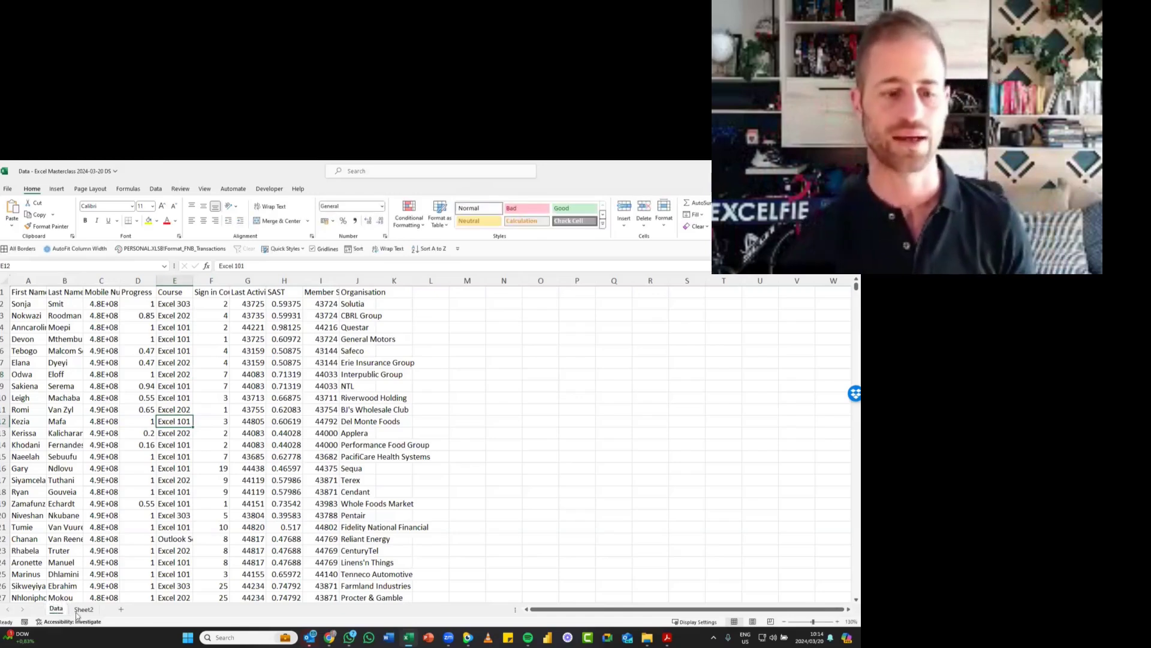
- Open Sheet2, select the feedback comments in A1:A19, and return to cell A1
{"action": "left_click", "coordinate": [76, 613]}
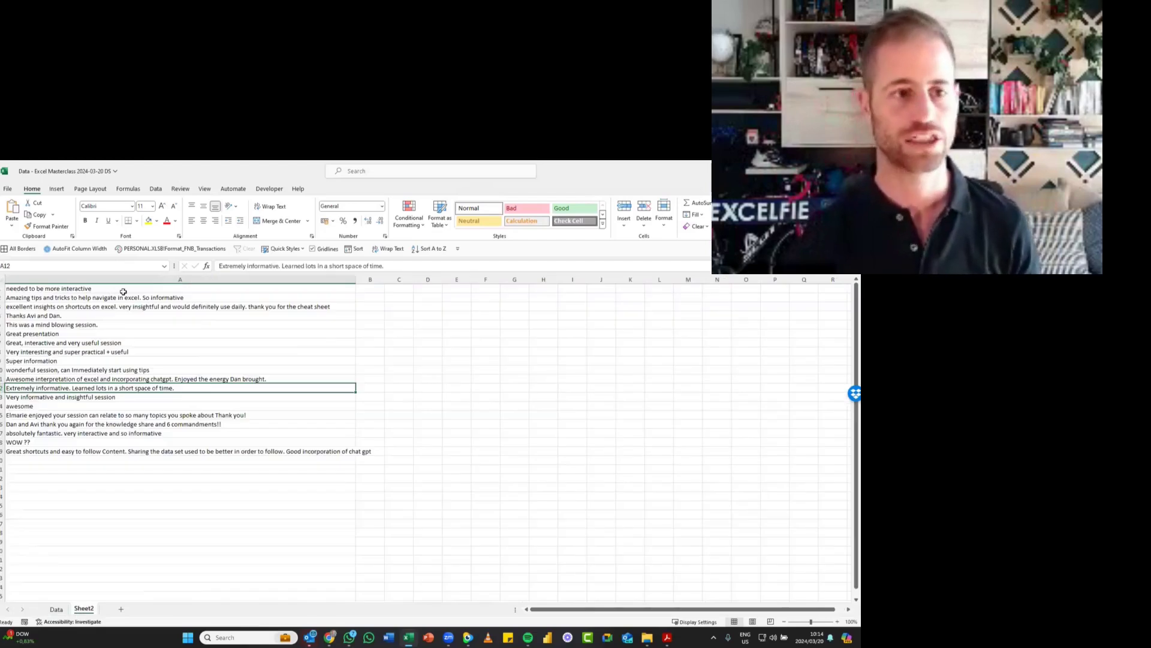
{"action": "left_click_drag", "start_coordinate": [123, 291], "coordinate": [171, 451]}
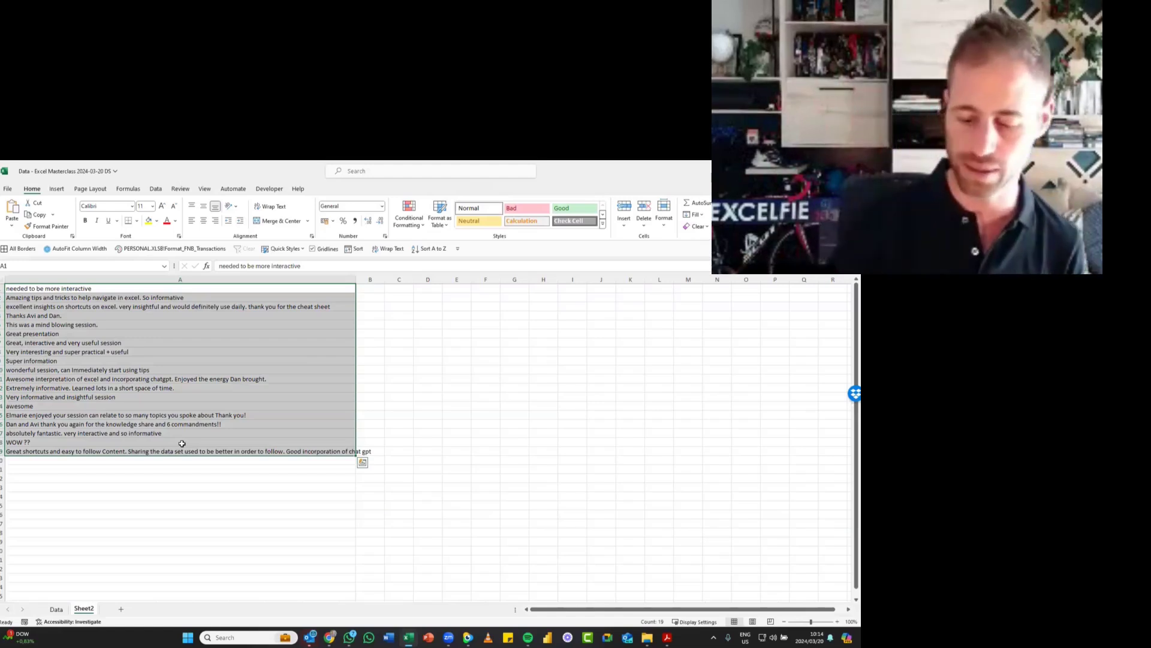
{"action": "key", "text": "ctrl+Home"}
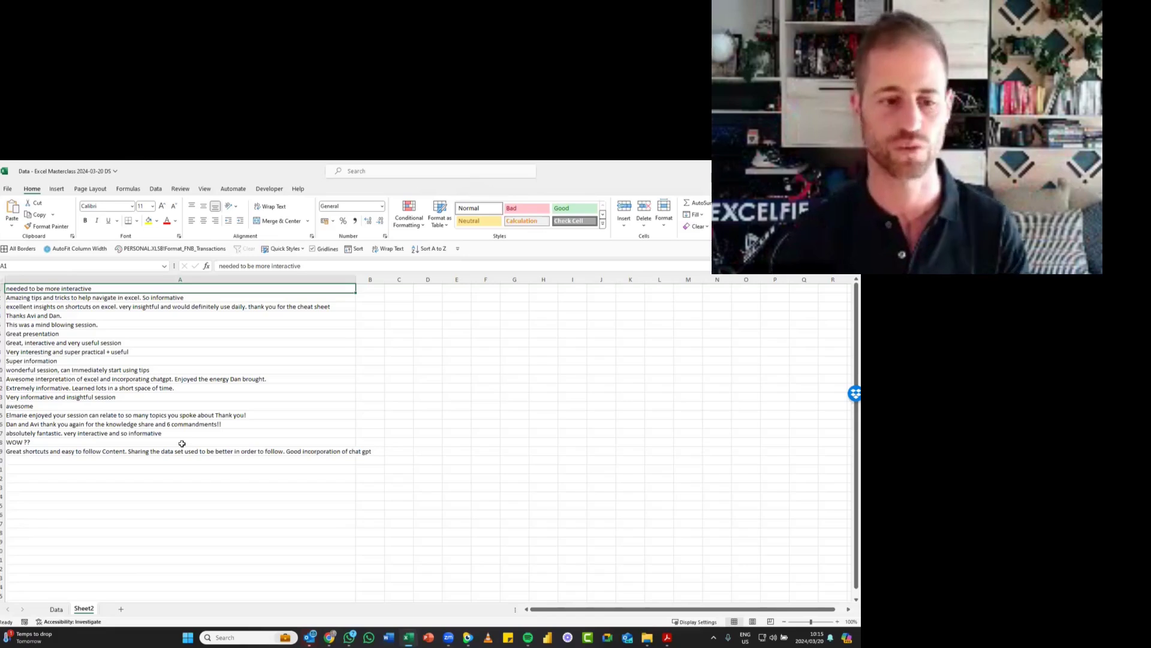
- Rename Sheet2 as Survey feedback
{"action": "double_click", "coordinate": [84, 609]}
{"action": "type", "text": "Survey feedback"}
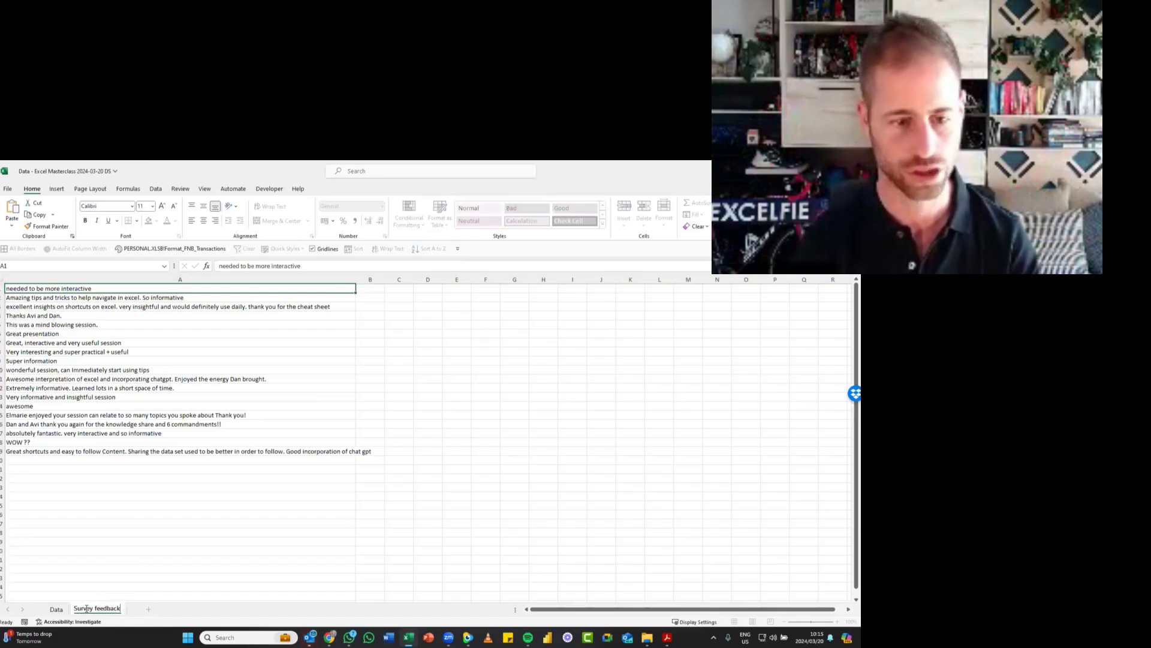
{"action": "key", "text": "Return"}
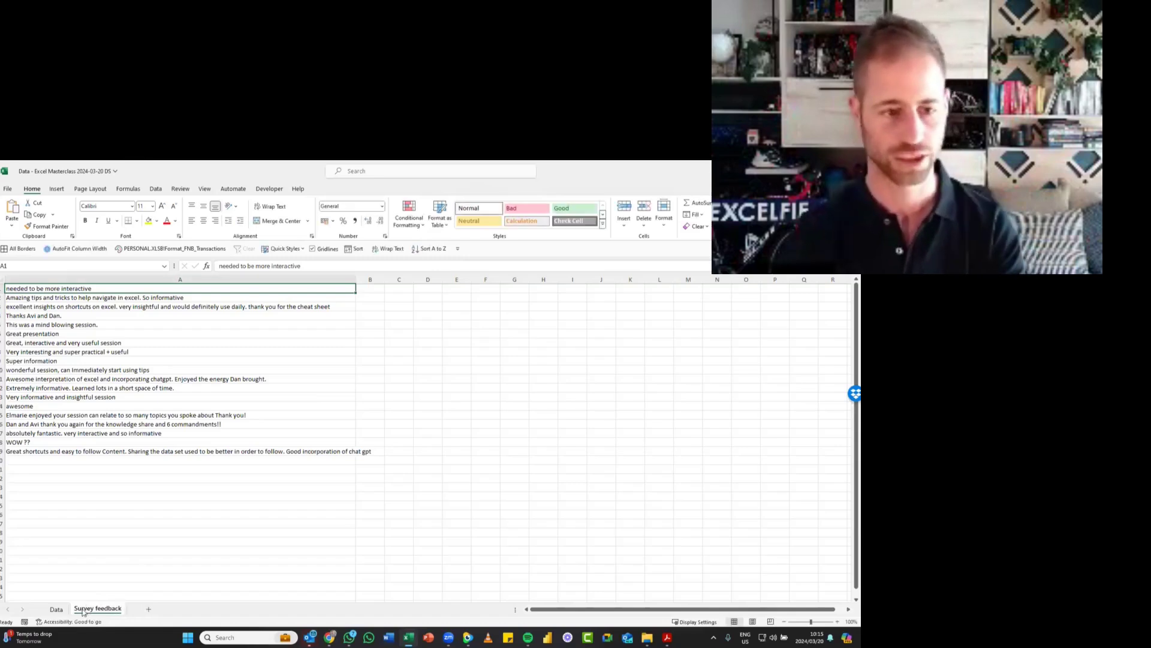
- Switch to the Data sheet and step through the column headers in row 1 from First Name to Organisation
{"action": "left_click", "coordinate": [57, 609]}
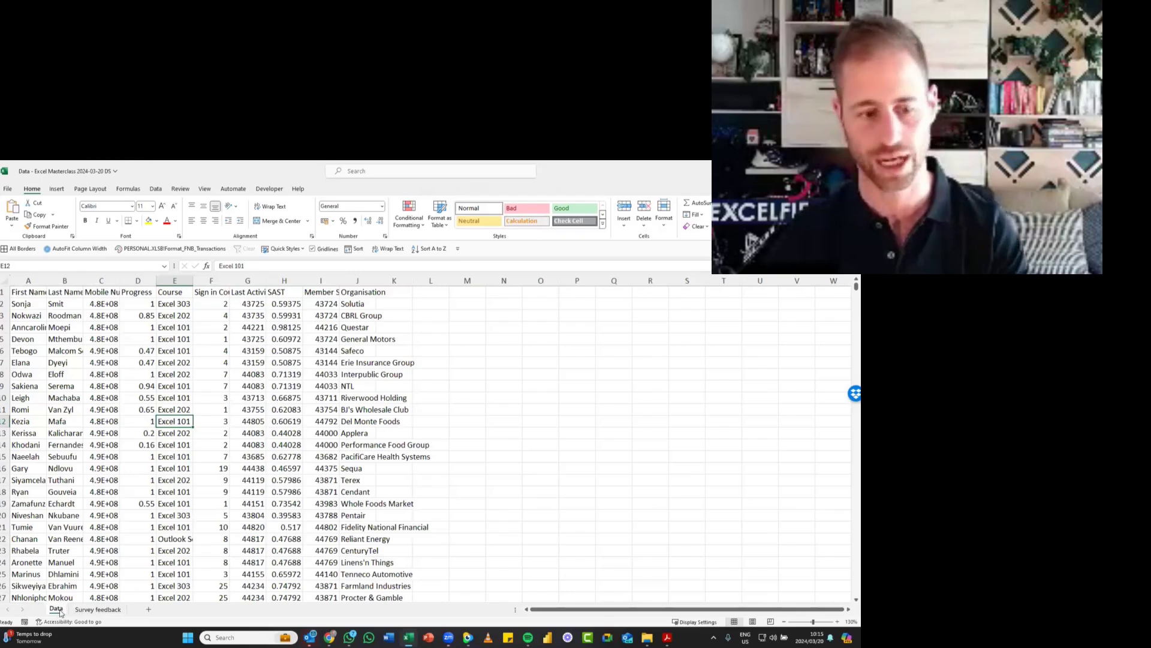
{"action": "left_click", "coordinate": [211, 386]}
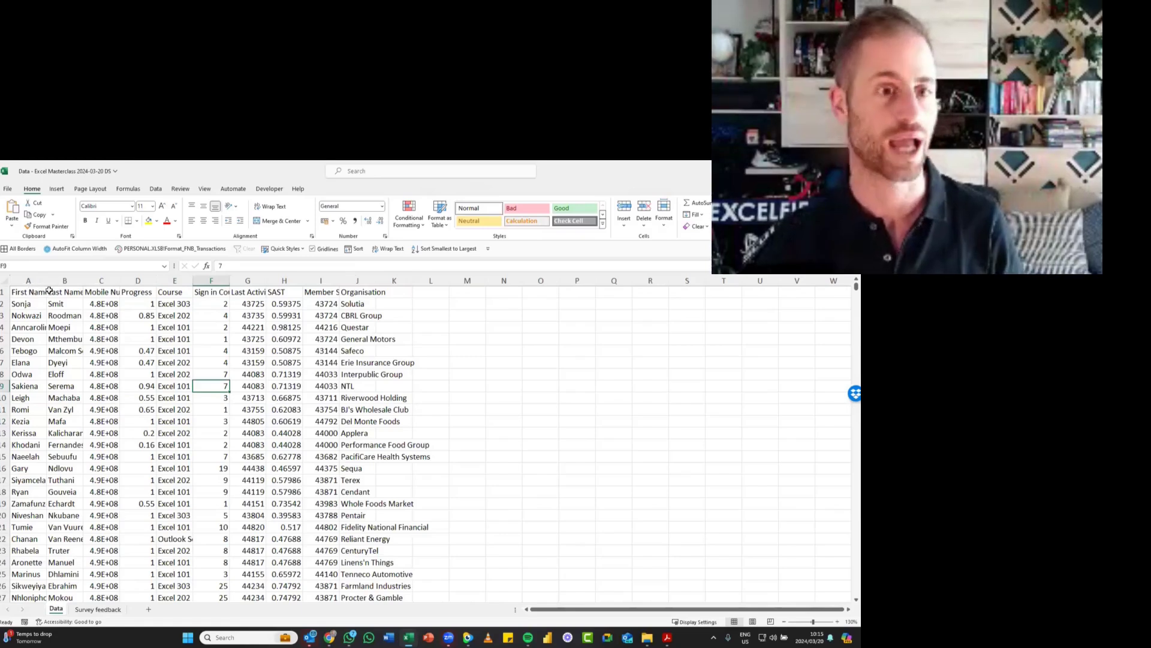
{"action": "key", "text": "ctrl+Home"}
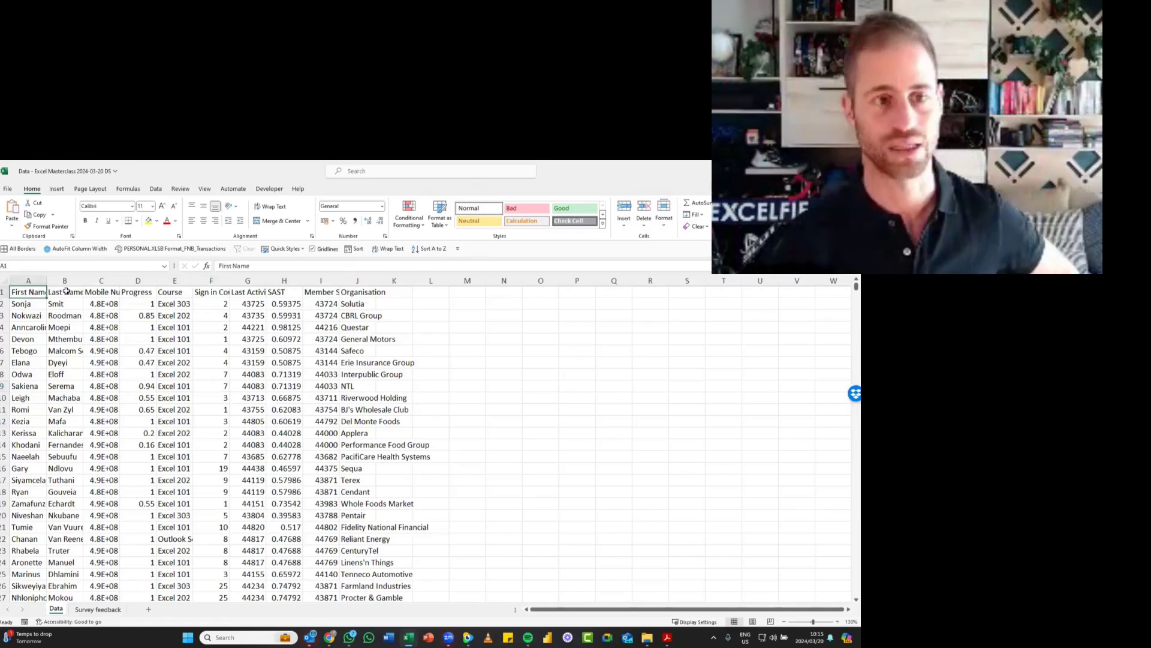
{"action": "key", "text": "Right"}
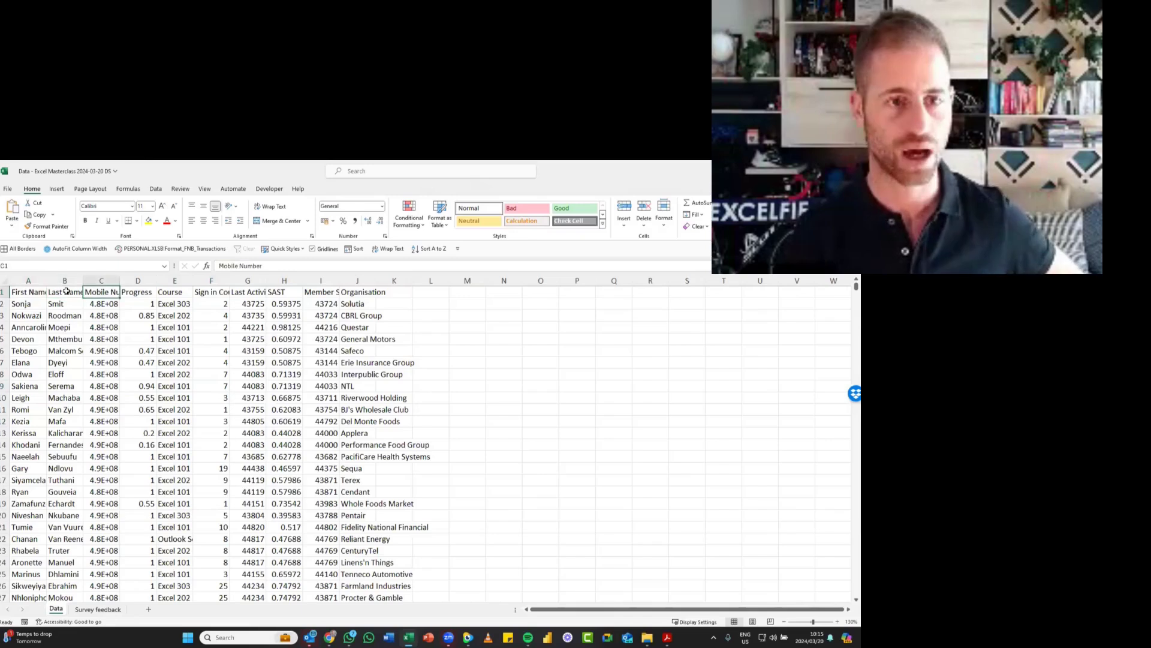
{"action": "key", "text": "Right"}
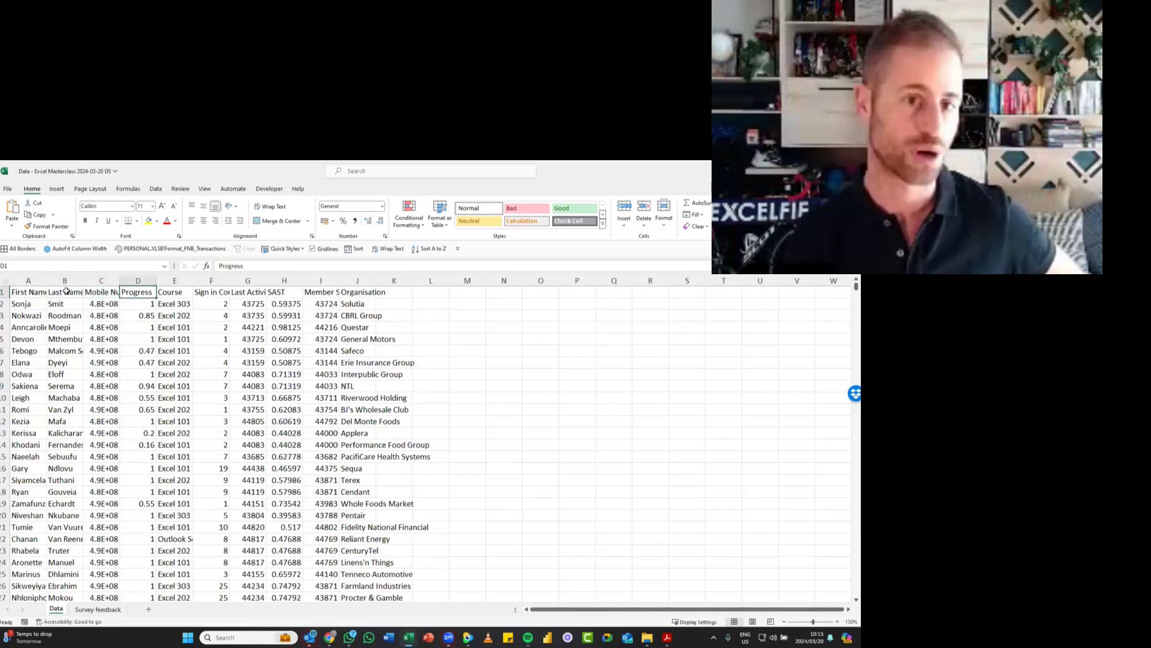
{"action": "key", "text": "Right"}
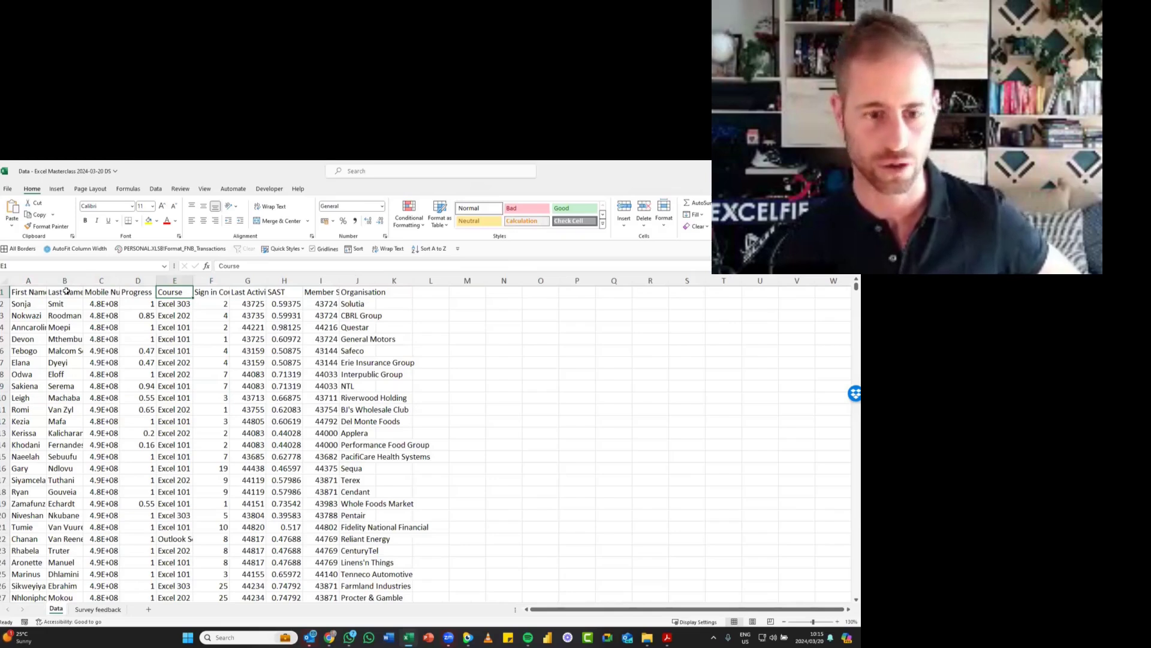
{"action": "key", "text": "Right"}
{"action": "key", "text": "Right"}
{"action": "key", "text": "Right"}
{"action": "key", "text": "Right"}
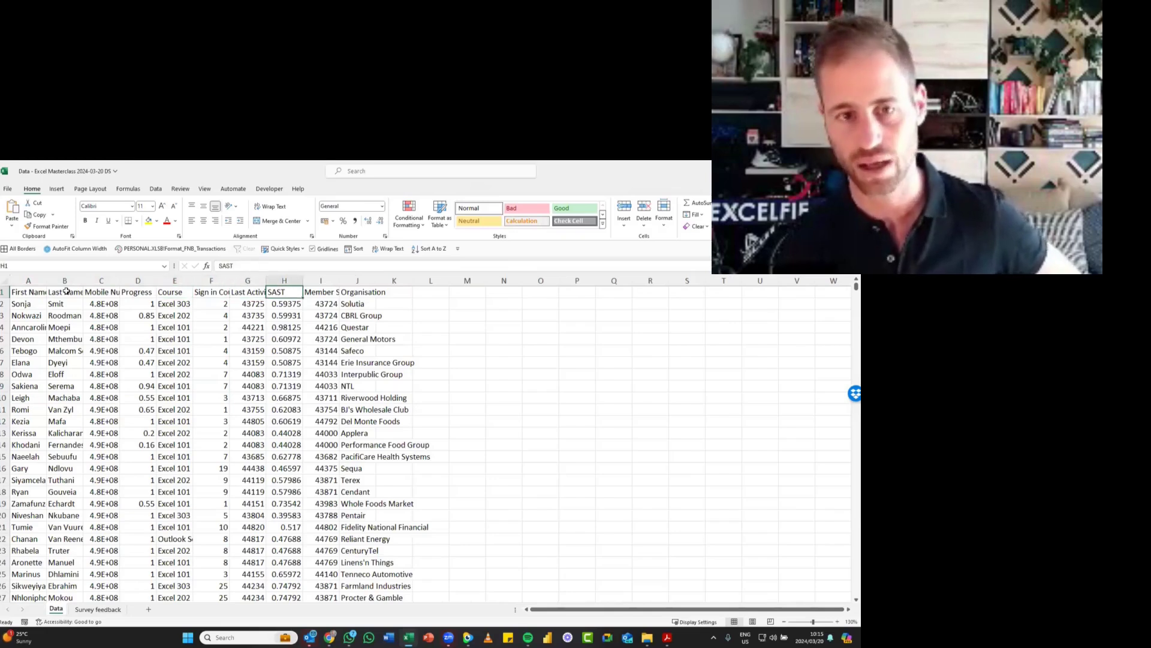
{"action": "key", "text": "Right"}
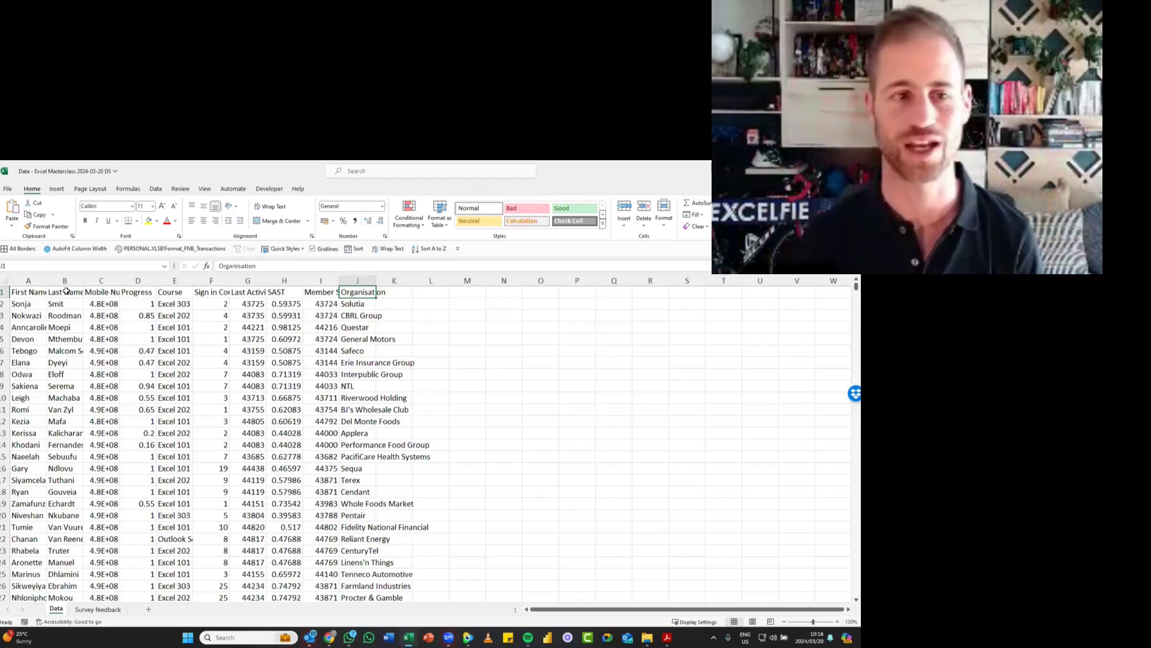
- Inspect the mobile number in C2 and commit the cell so the Mobile Number column widens to fit full numbers
{"action": "left_click", "coordinate": [106, 304]}
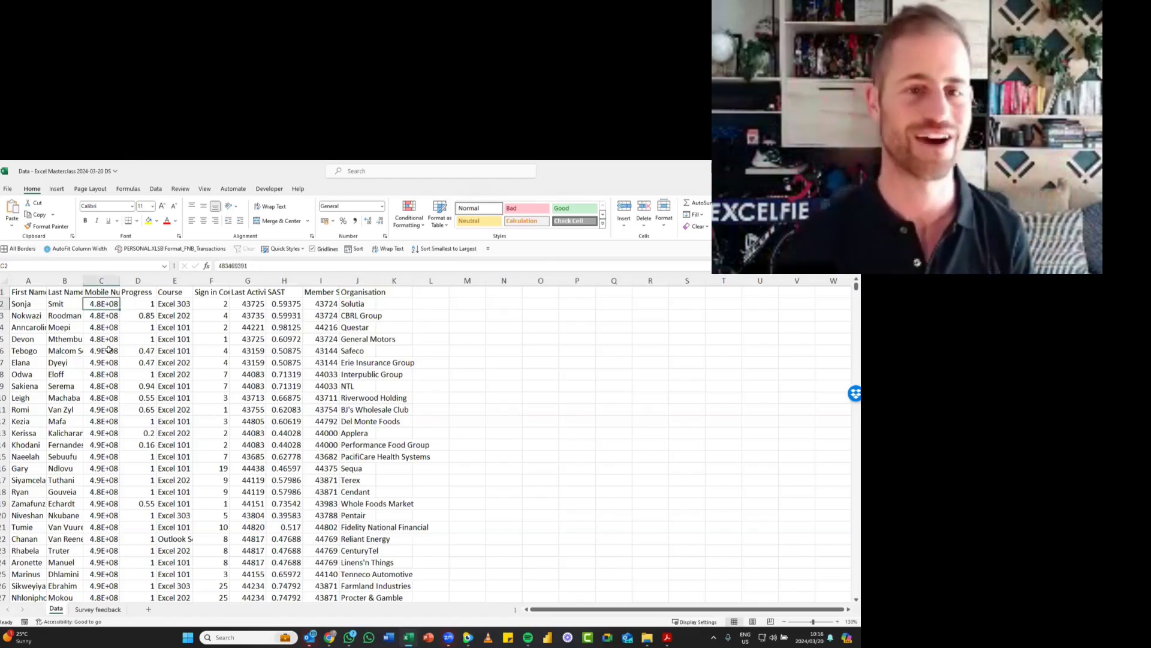
{"action": "left_click", "coordinate": [224, 265]}
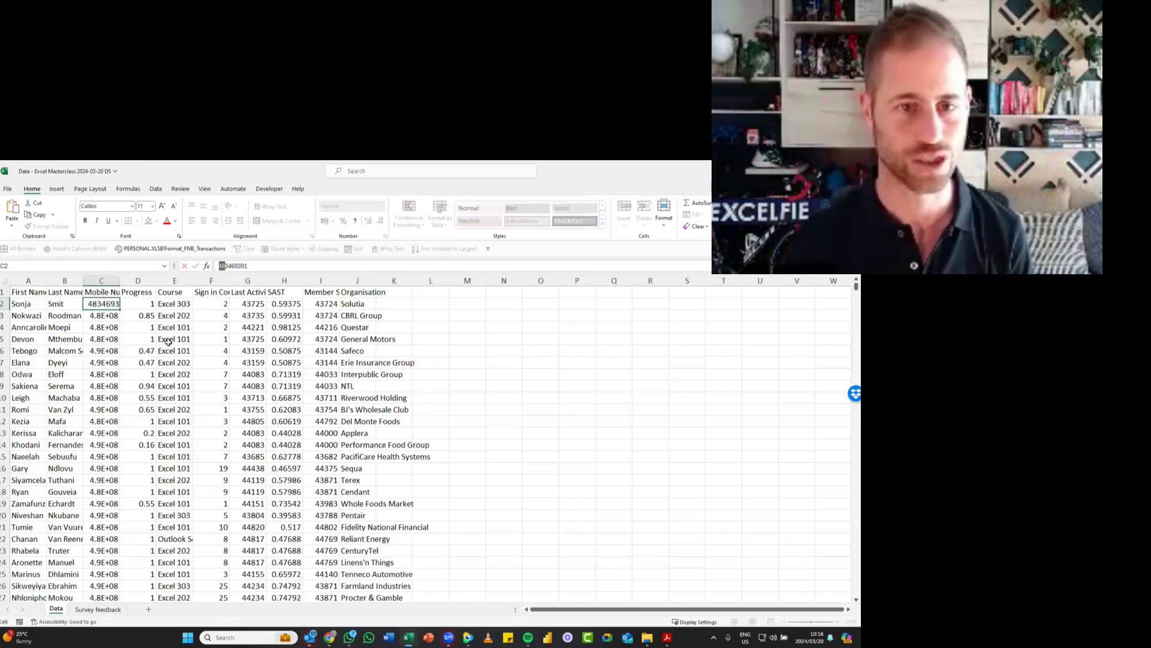
{"action": "left_click", "coordinate": [105, 339]}
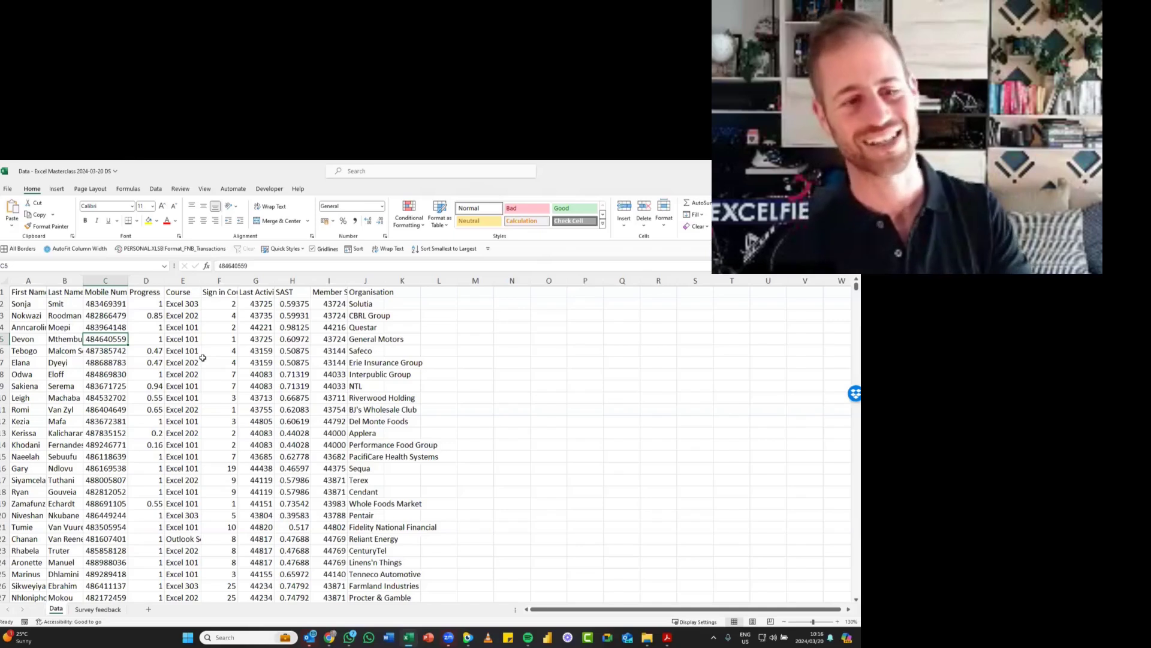
- Move across to column F and go down through the records to row 156 to examine the extent of the data
{"action": "key", "text": "Right"}
{"action": "key", "text": "Right"}
{"action": "key", "text": "Right"}
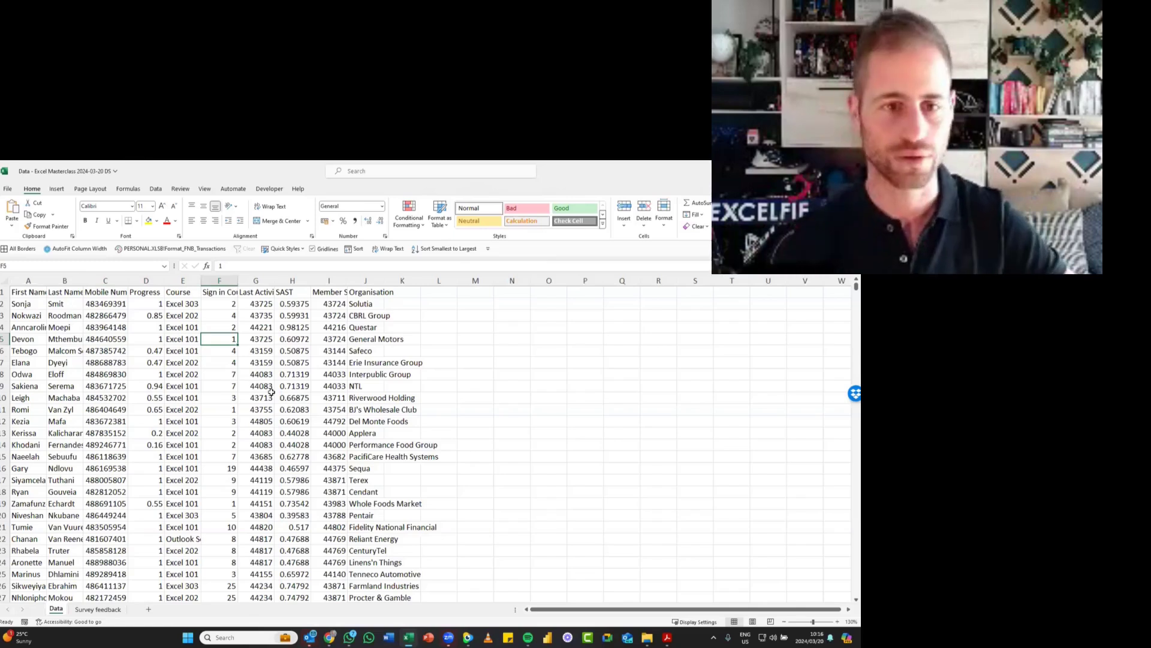
{"action": "key", "text": "Down"}
{"action": "key", "text": "Down"}
{"action": "key", "text": "Down"}
{"action": "key", "text": "Down"}
{"action": "key", "text": "Down"}
{"action": "key", "text": "Down"}
{"action": "key", "text": "Down"}
{"action": "key", "text": "Down"}
{"action": "key", "text": "Down"}
{"action": "key", "text": "Down"}
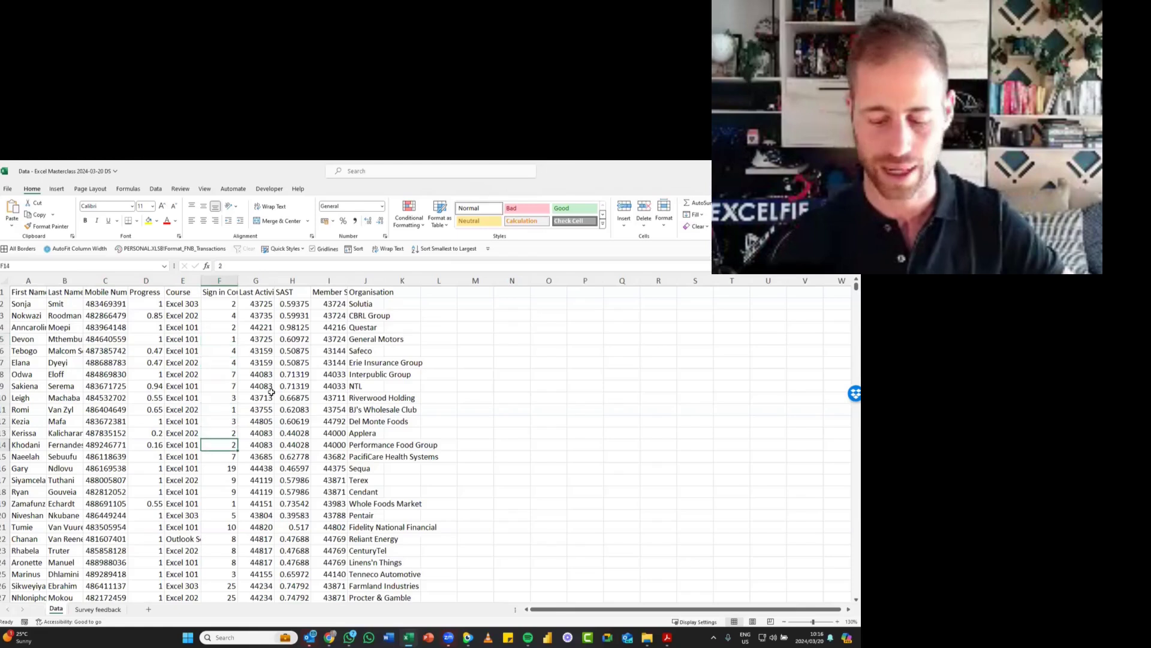
{"action": "key", "text": "Down"}
{"action": "key", "text": "Down"}
{"action": "key", "text": "Down"}
{"action": "key", "text": "Down"}
{"action": "key", "text": "Down"}
{"action": "key", "text": "Down"}
{"action": "key", "text": "Down"}
{"action": "key", "text": "Down"}
{"action": "key", "text": "Down"}
{"action": "key", "text": "Down"}
{"action": "key", "text": "Down"}
{"action": "key", "text": "Down"}
{"action": "key", "text": "Down"}
{"action": "key", "text": "Down"}
{"action": "key", "text": "Down"}
{"action": "key", "text": "Down"}
{"action": "key", "text": "Down"}
{"action": "key", "text": "Down"}
{"action": "key", "text": "Down"}
{"action": "key", "text": "Down"}
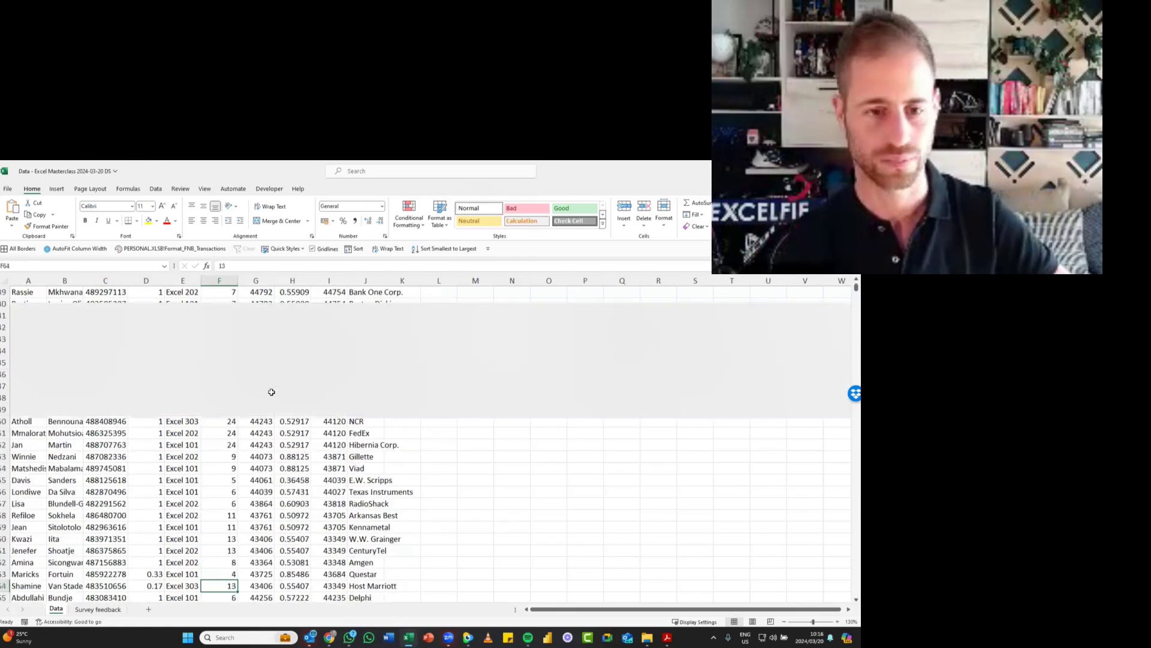
{"action": "key", "text": "Down"}
{"action": "key", "text": "Down"}
{"action": "key", "text": "Down"}
{"action": "key", "text": "Down"}
{"action": "key", "text": "Down"}
{"action": "key", "text": "Down"}
{"action": "key", "text": "Down"}
{"action": "key", "text": "Down"}
{"action": "key", "text": "Down"}
{"action": "key", "text": "Down"}
{"action": "key", "text": "Down"}
{"action": "key", "text": "Down"}
{"action": "key", "text": "Down"}
{"action": "key", "text": "Down"}
{"action": "key", "text": "Down"}
{"action": "key", "text": "Down"}
{"action": "key", "text": "Down"}
{"action": "key", "text": "Down"}
{"action": "key", "text": "Down"}
{"action": "key", "text": "Down"}
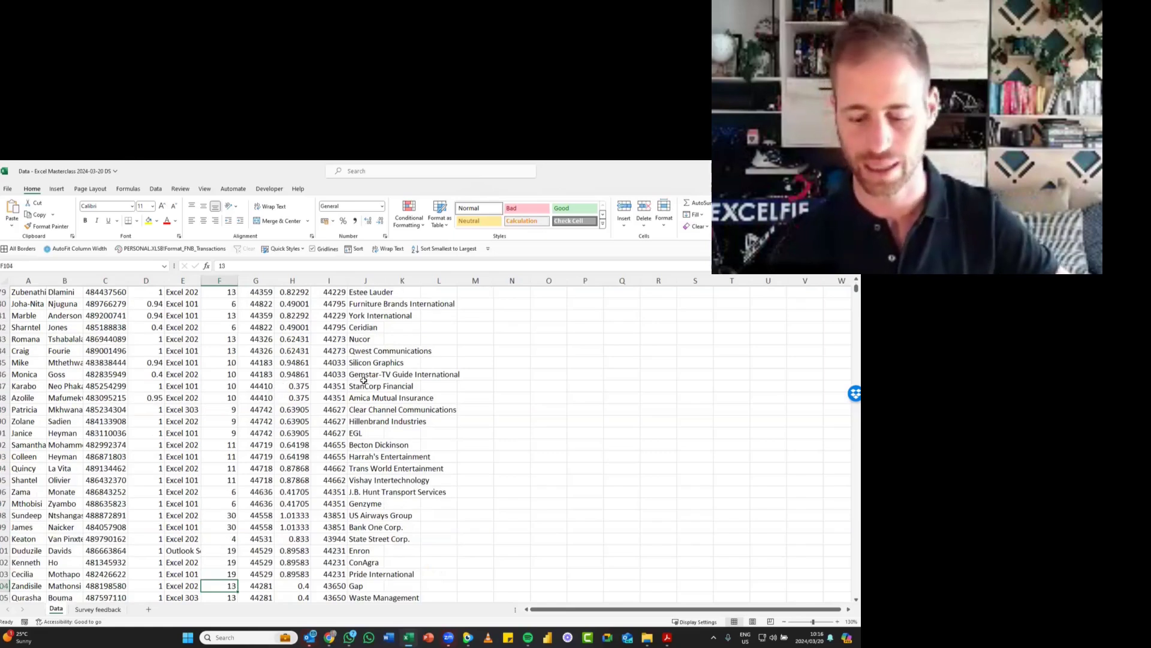
{"action": "key", "text": "Page_Down"}
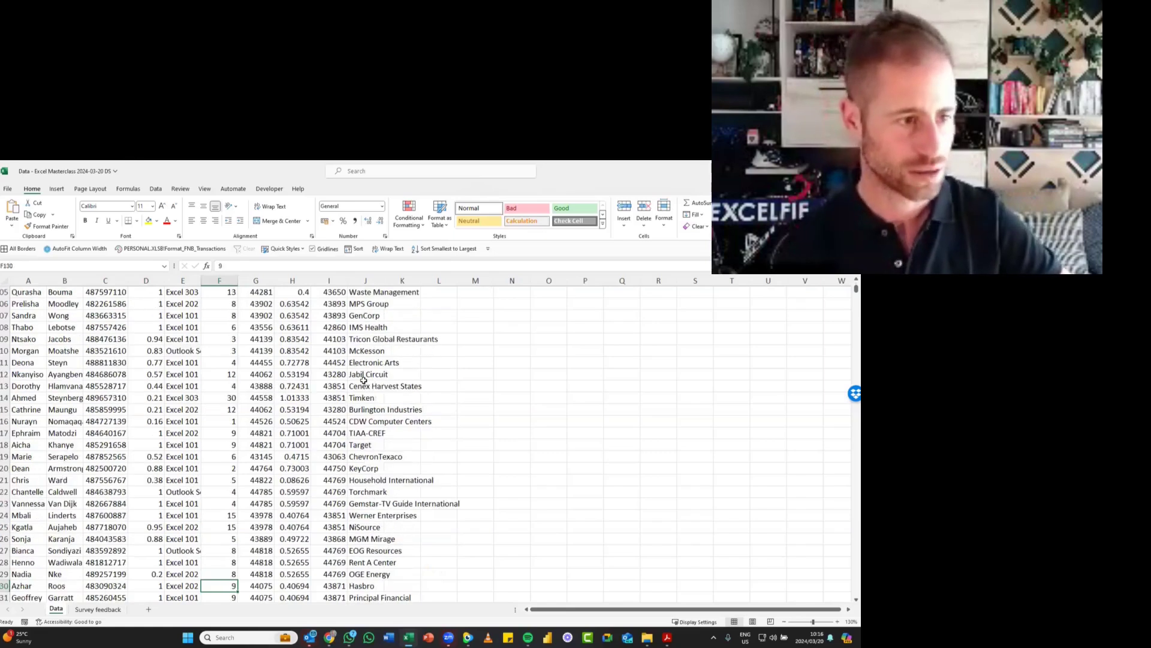
{"action": "key", "text": "Page_Down"}
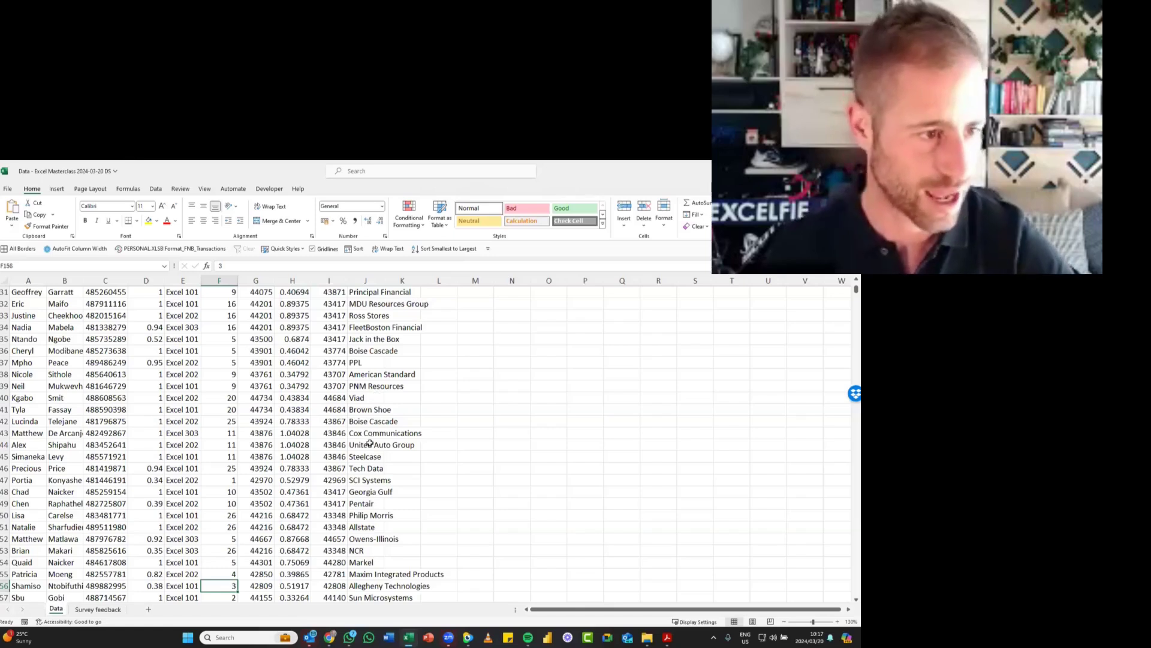
- Select the cells F136:F148, and then select the block G135:H146 instead
{"action": "left_click", "coordinate": [230, 351]}
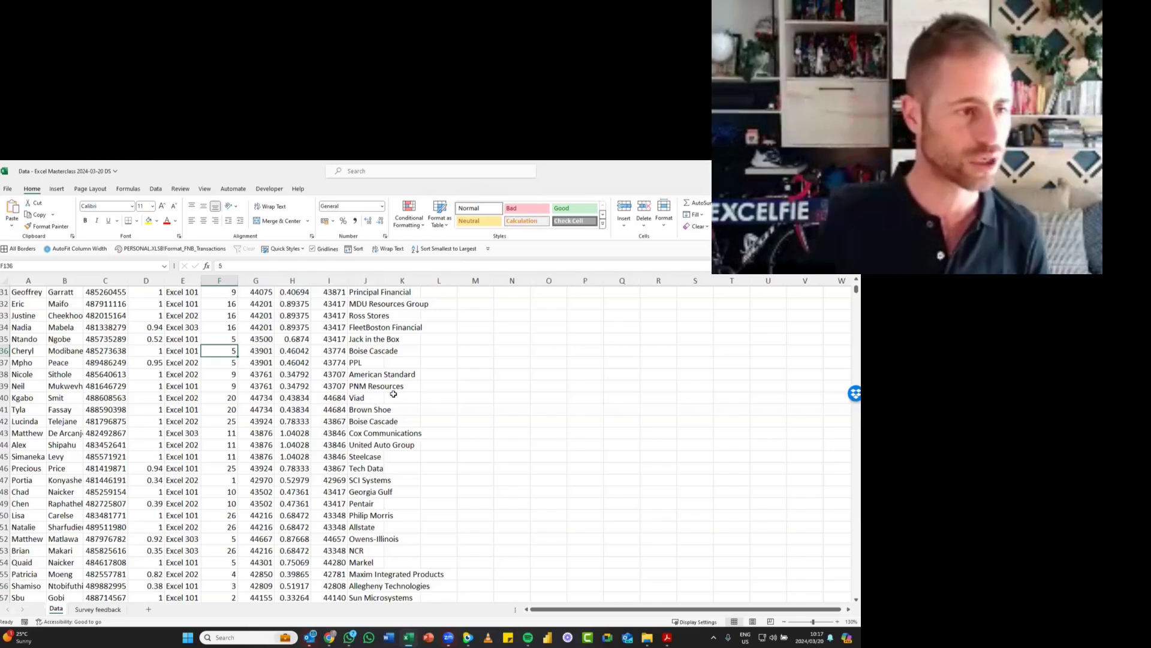
{"action": "key", "text": "shift+Down"}
{"action": "key", "text": "shift+Down"}
{"action": "key", "text": "shift+Down"}
{"action": "key", "text": "shift+Down"}
{"action": "key", "text": "shift+Down"}
{"action": "key", "text": "shift+Down"}
{"action": "key", "text": "shift+Down"}
{"action": "key", "text": "shift+Down"}
{"action": "key", "text": "shift+Down"}
{"action": "key", "text": "shift+Down"}
{"action": "key", "text": "shift+Down"}
{"action": "key", "text": "shift+Down"}
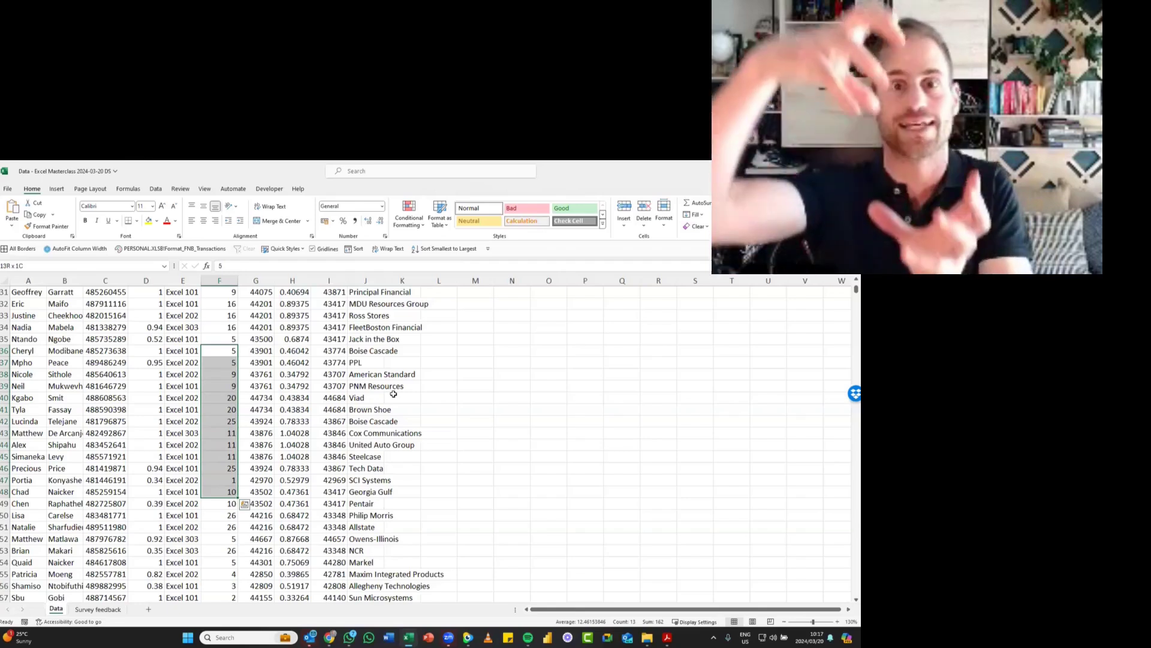
{"action": "left_click_drag", "start_coordinate": [260, 338], "coordinate": [307, 465]}
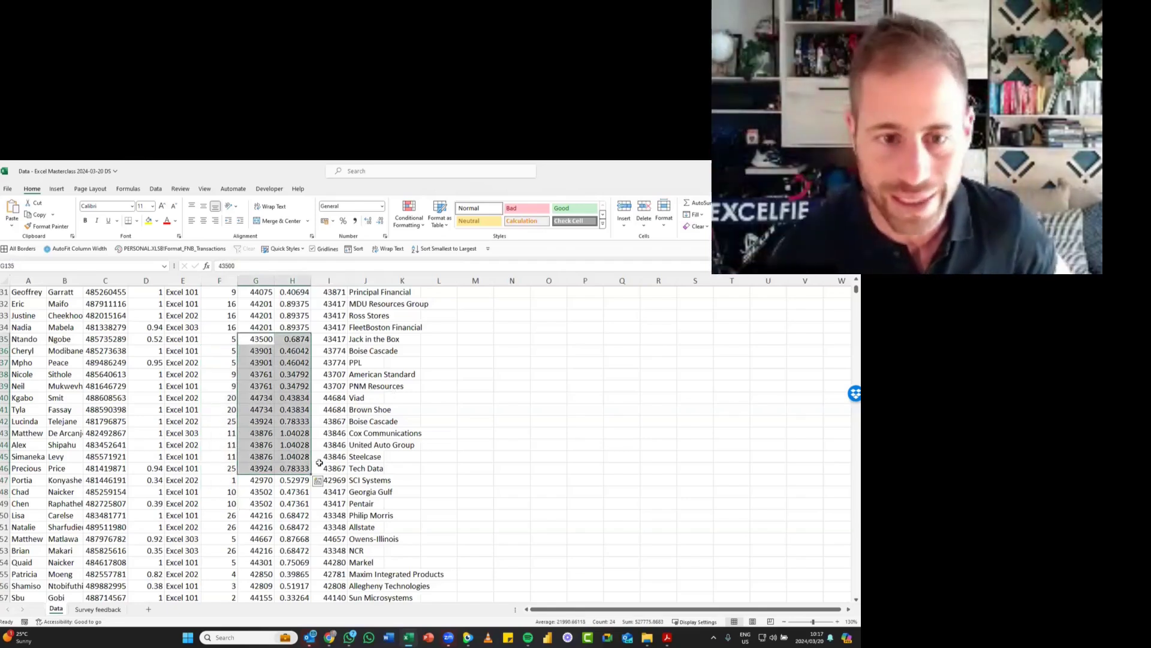
- Select the block E136:H145, extending the selection cell by cell from the course cell E136
{"action": "left_click", "coordinate": [193, 352]}
{"action": "key", "text": "shift+Down"}
{"action": "key", "text": "shift+Right"}
{"action": "key", "text": "shift+Right"}
{"action": "key", "text": "shift+Down"}
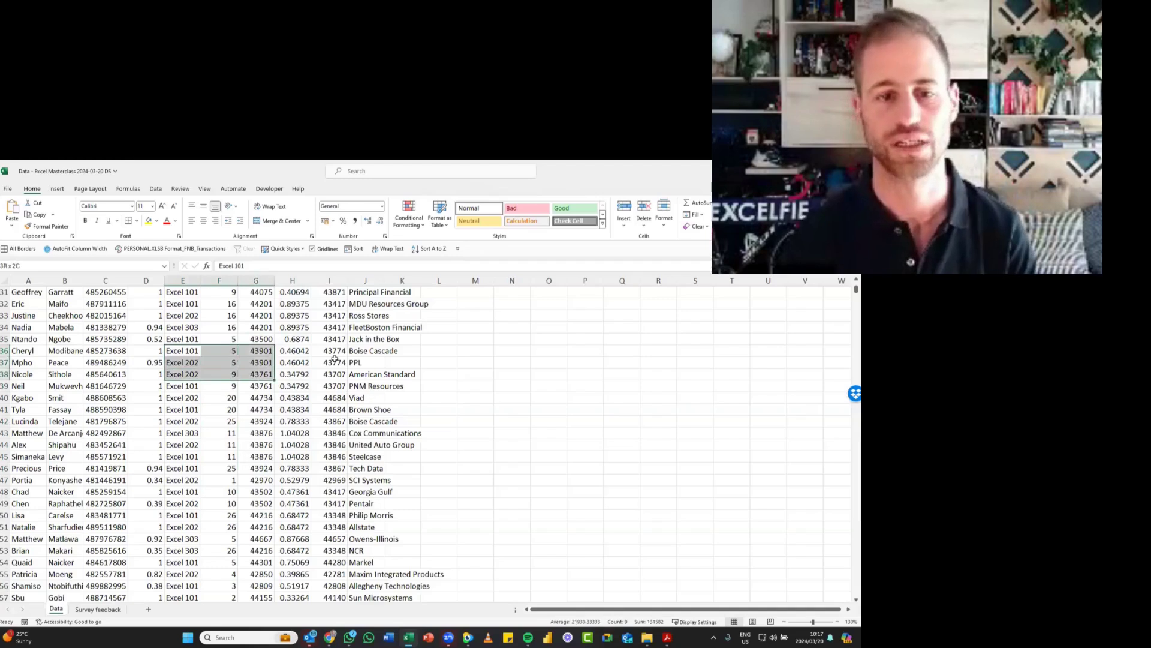
{"action": "key", "text": "shift+Right"}
{"action": "key", "text": "shift+Down"}
{"action": "key", "text": "shift+Down"}
{"action": "key", "text": "shift+Down"}
{"action": "key", "text": "shift+Down"}
{"action": "key", "text": "shift+Down"}
{"action": "key", "text": "shift+Down"}
{"action": "key", "text": "shift+Down"}
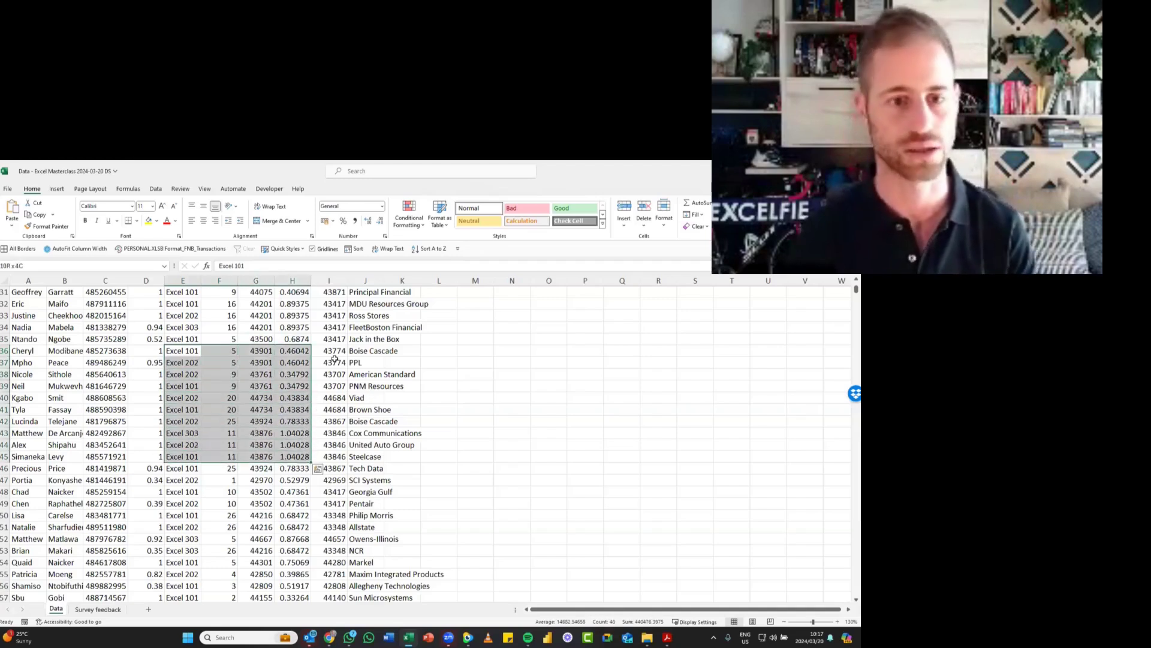
- Collapse the selection to E136, and go to the last used cell J14839 and back to A1
{"action": "key", "text": "Left"}
{"action": "key", "text": "Right"}
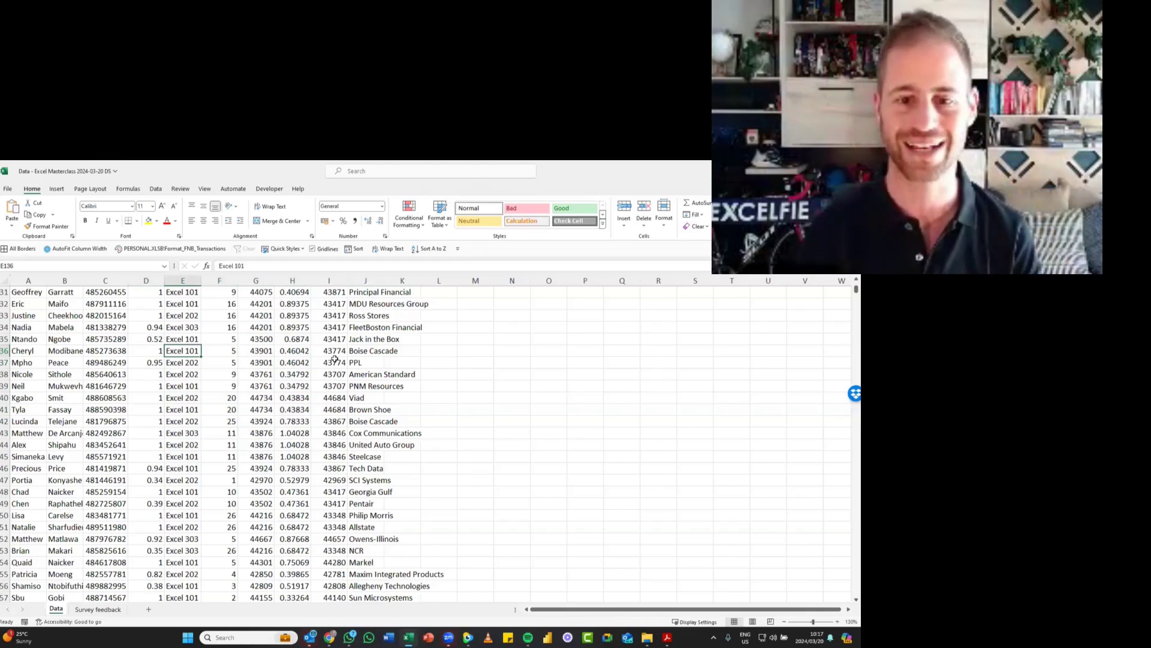
{"action": "key", "text": "ctrl+End"}
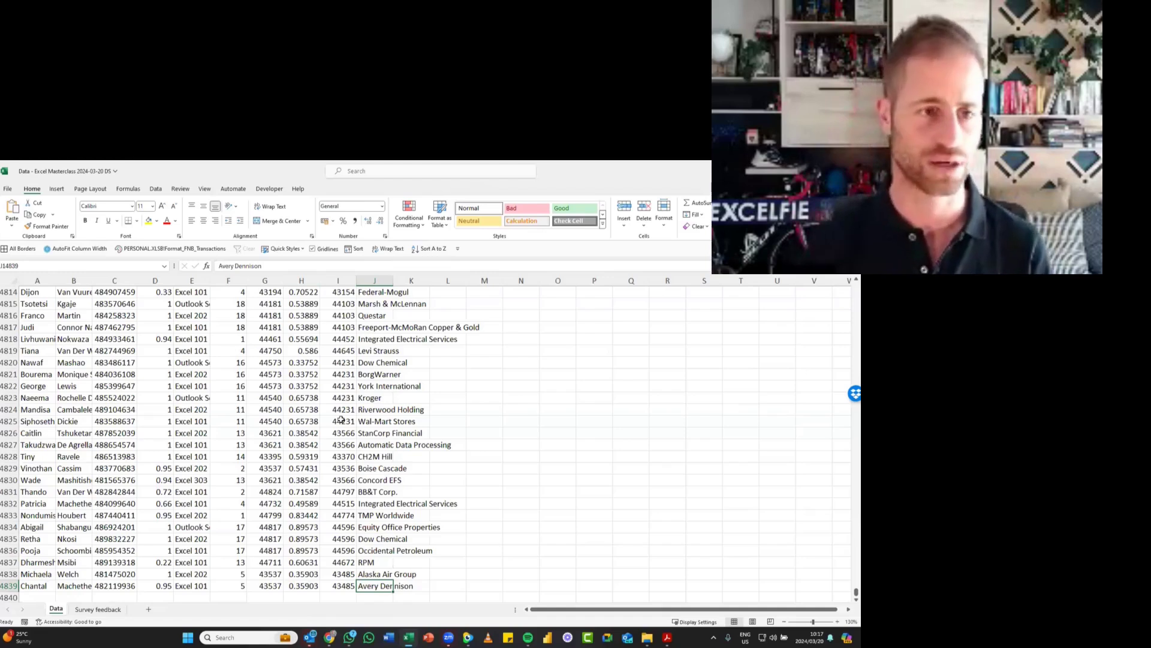
{"action": "key", "text": "ctrl+Home"}
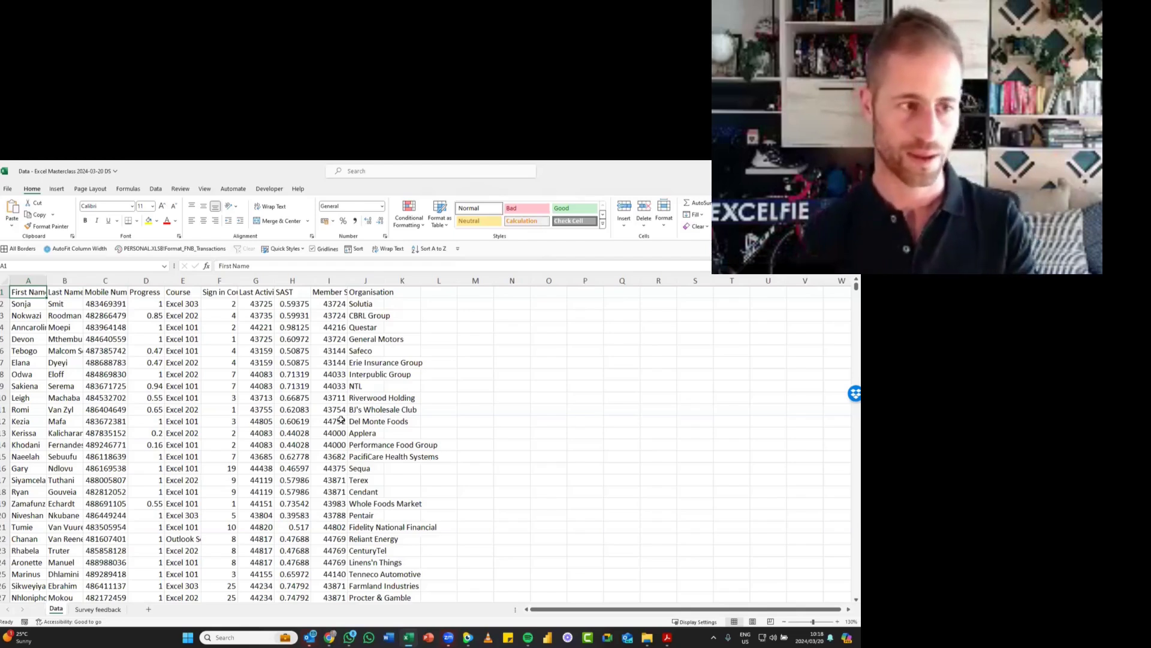
- Select a cell in the Progress column and move down cell by cell to D20
{"action": "left_click", "coordinate": [161, 351]}
{"action": "key", "text": "Down"}
{"action": "key", "text": "Down"}
{"action": "key", "text": "Down"}
{"action": "key", "text": "Down"}
{"action": "key", "text": "Down"}
{"action": "key", "text": "Down"}
{"action": "key", "text": "Down"}
{"action": "key", "text": "Down"}
{"action": "key", "text": "Down"}
{"action": "key", "text": "Down"}
{"action": "key", "text": "Down"}
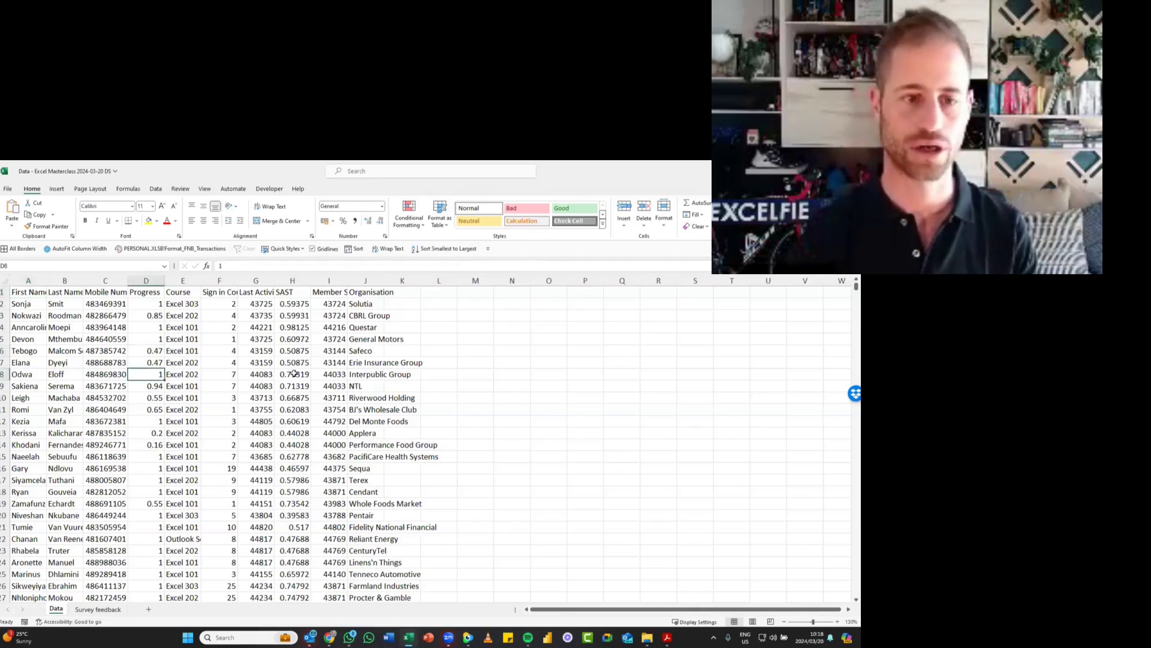
{"action": "key", "text": "Down"}
{"action": "key", "text": "Down"}
{"action": "key", "text": "Down"}
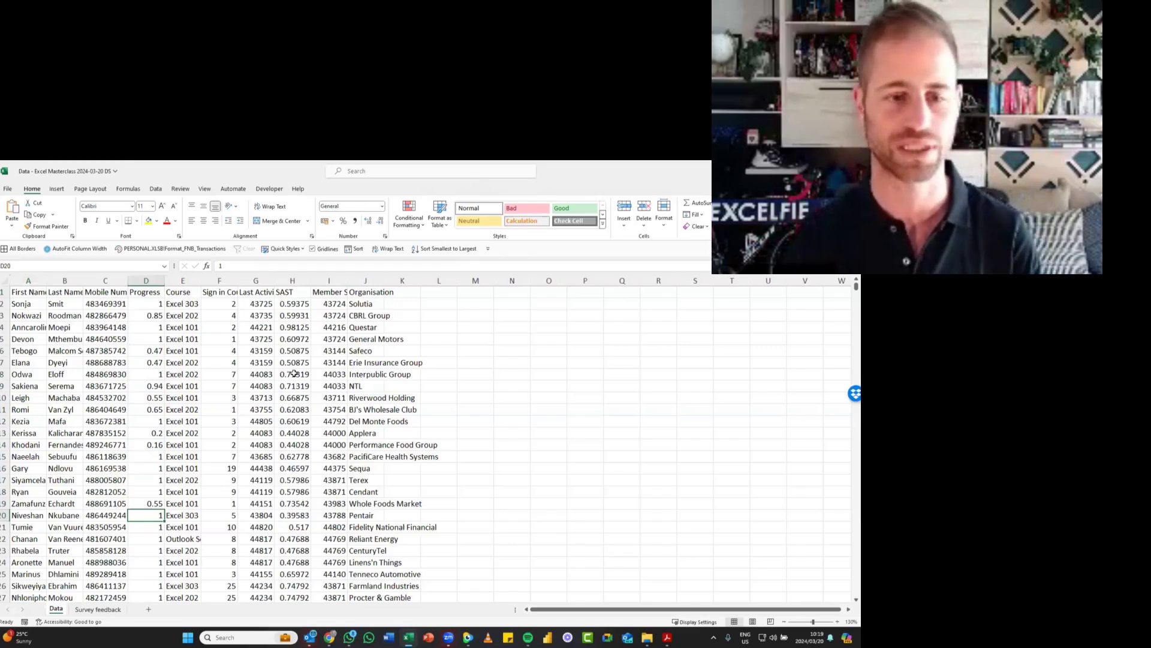
- Jump down column D to its last record and on to the sheet's last row, and return to the last record
{"action": "key", "text": "ctrl+Down"}
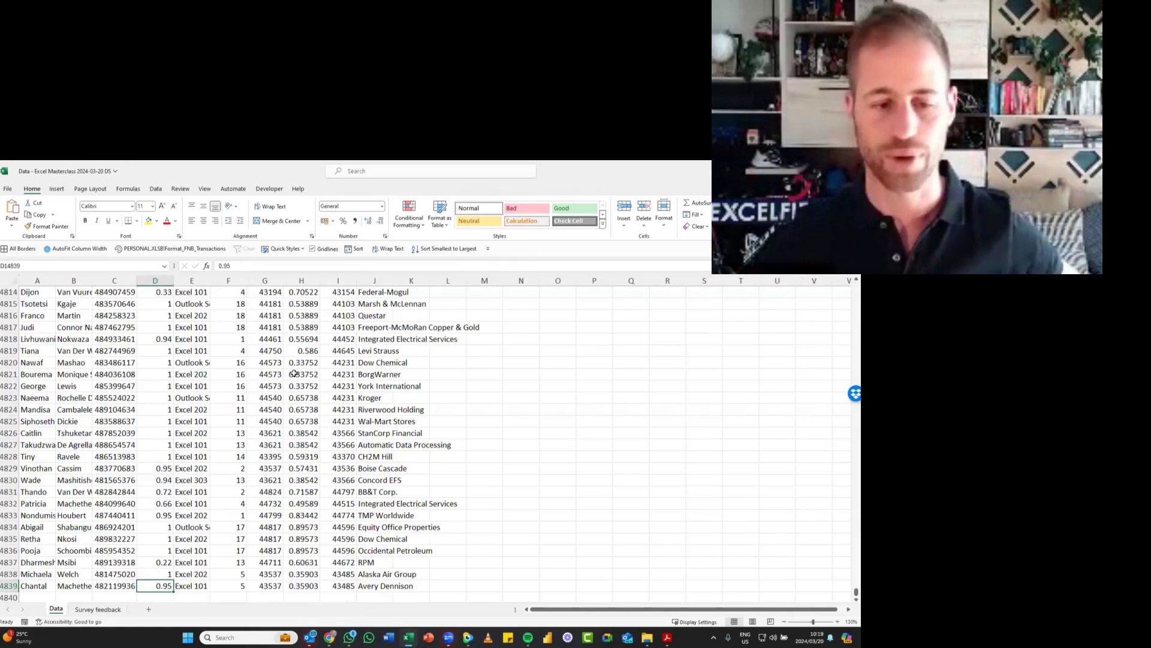
{"action": "key", "text": "ctrl+Down"}
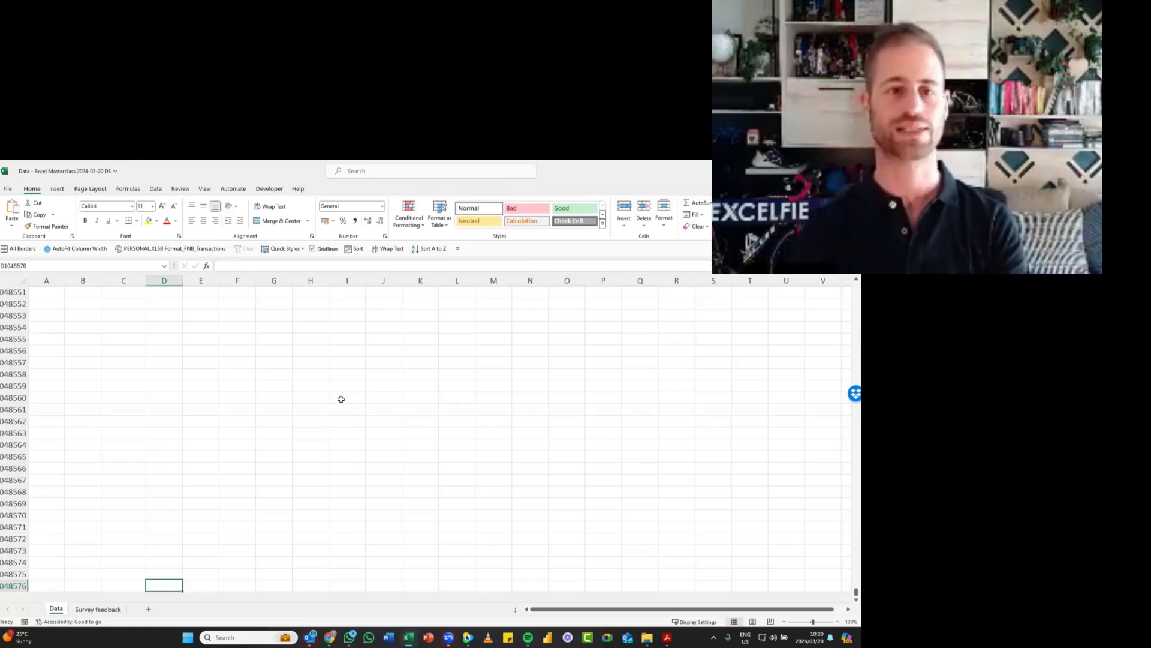
{"action": "key", "text": "ctrl+Up"}
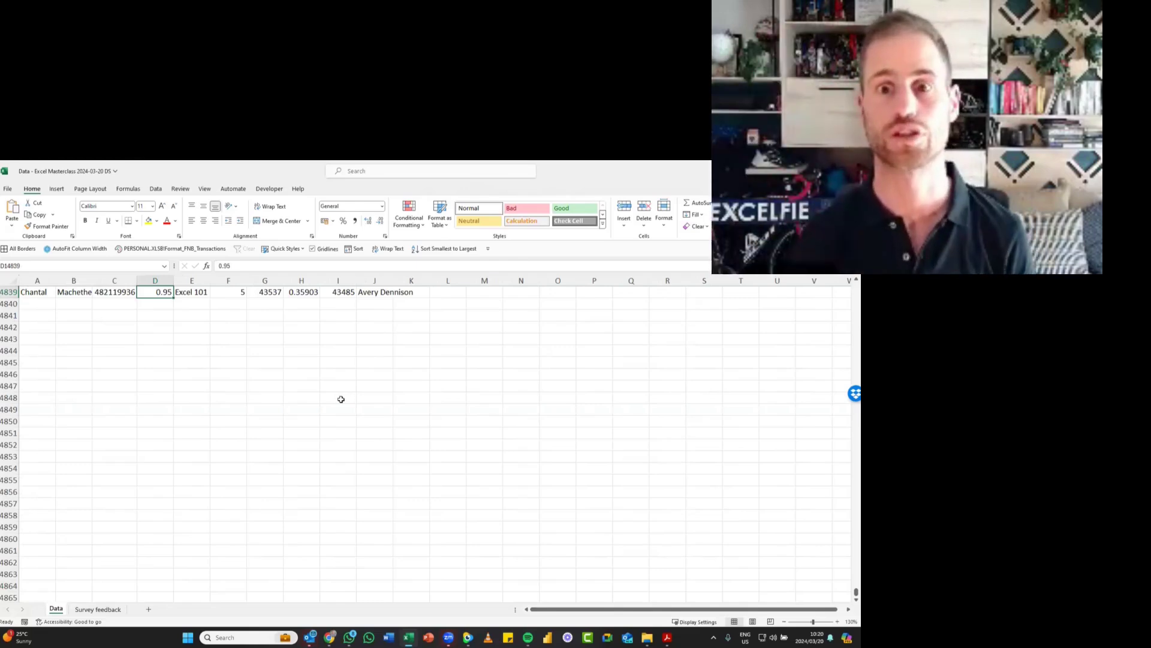
- Jump between the ends of the last record's row, and do the same from column C in row 14834, ending in column A
{"action": "key", "text": "ctrl+Right"}
{"action": "key", "text": "ctrl+Left"}
{"action": "key", "text": "Up"}
{"action": "key", "text": "Up"}
{"action": "key", "text": "Up"}
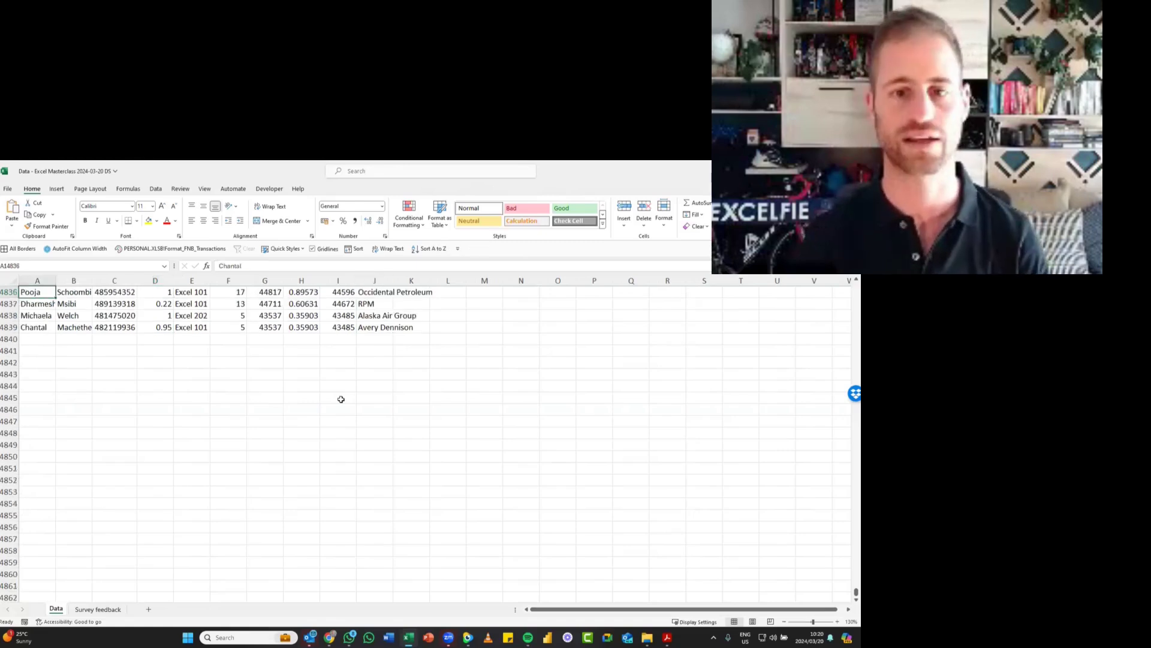
{"action": "key", "text": "Up"}
{"action": "key", "text": "Up"}
{"action": "key", "text": "Right"}
{"action": "key", "text": "Right"}
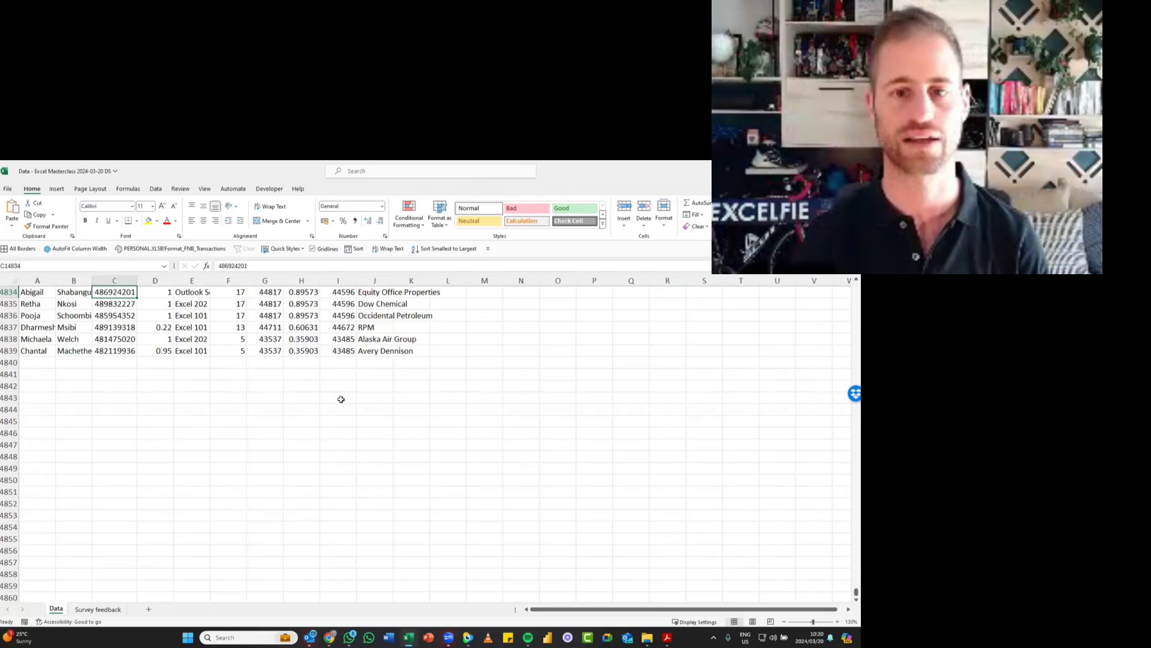
{"action": "key", "text": "ctrl+Right"}
{"action": "key", "text": "ctrl+Left"}
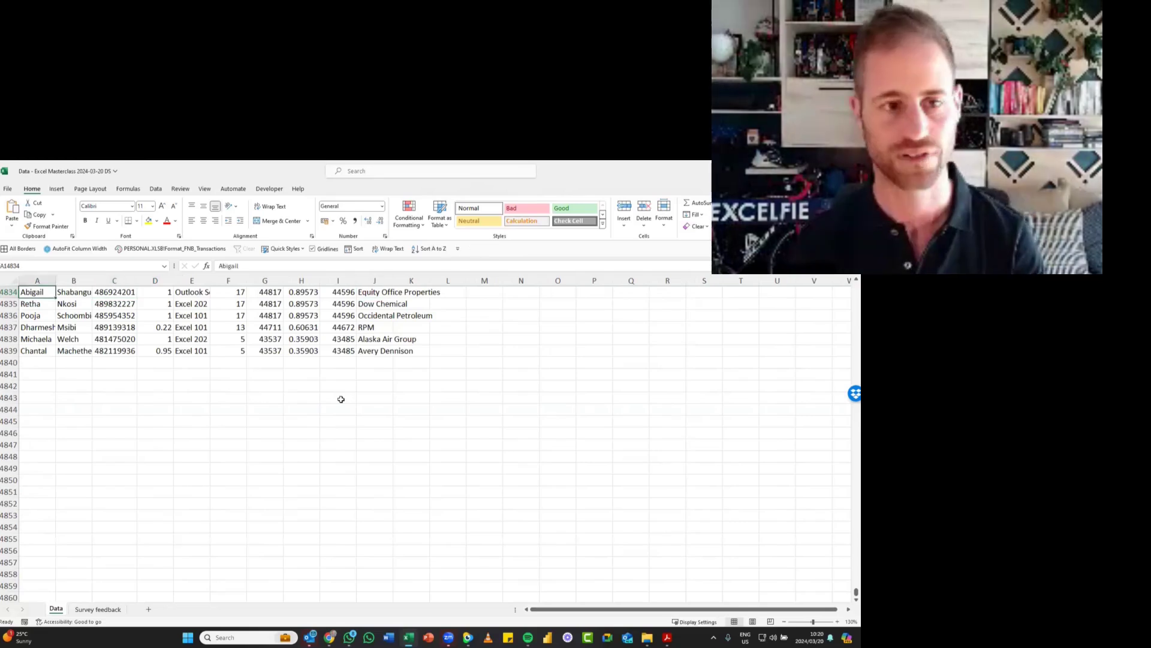
- Jump up column A to the header row and move across to the Progress header in D1
{"action": "key", "text": "ctrl+Up"}
{"action": "key", "text": "Right"}
{"action": "key", "text": "Right"}
{"action": "key", "text": "Right"}
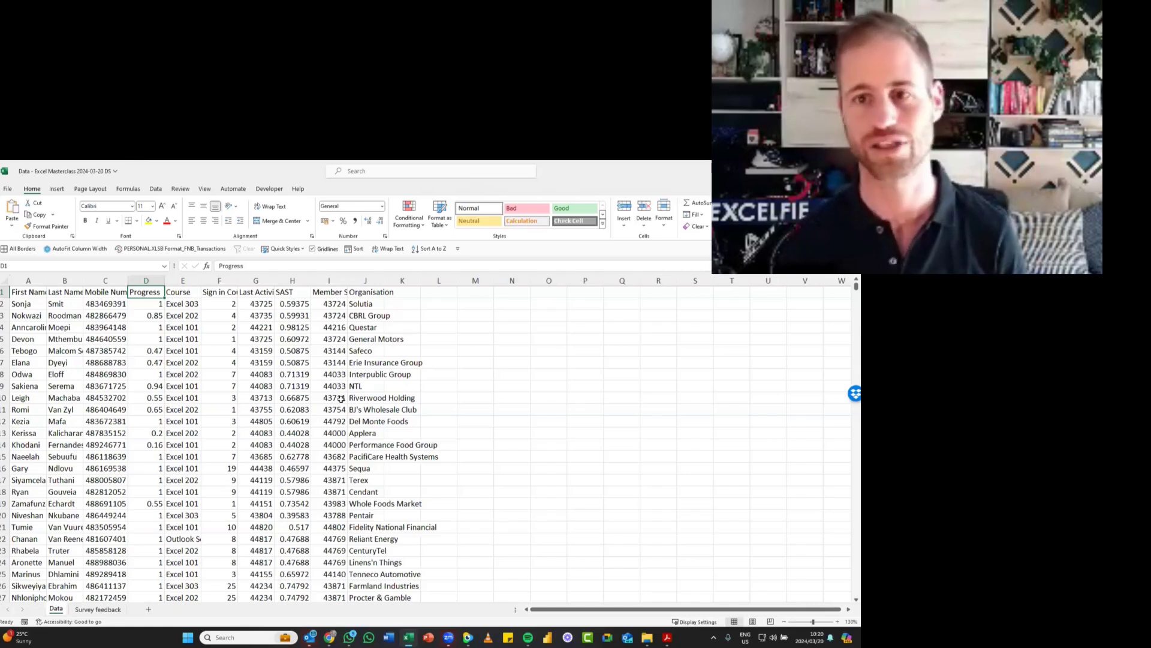
- Select H1195 in the SAST column, jump to that column's last record, and return to its header in H1
{"action": "scroll", "coordinate": [341, 398], "scroll_direction": "down", "scroll_amount": 9}
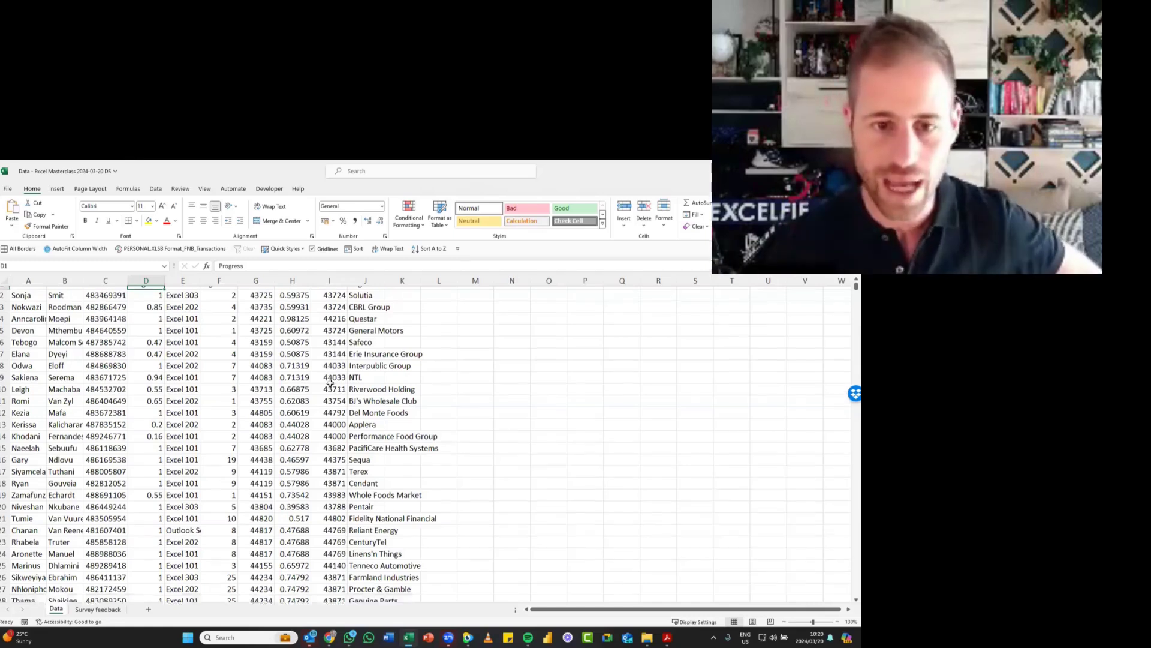
{"action": "scroll", "coordinate": [329, 383], "scroll_direction": "down", "scroll_amount": 10}
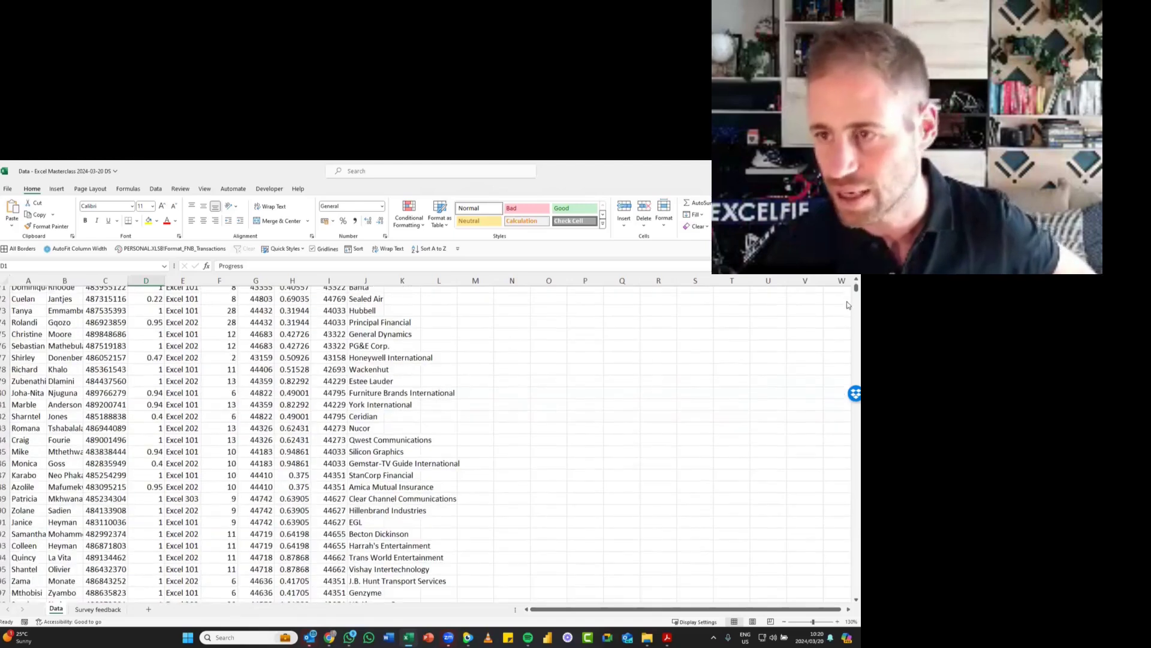
{"action": "left_click_drag", "start_coordinate": [855, 289], "coordinate": [847, 311]}
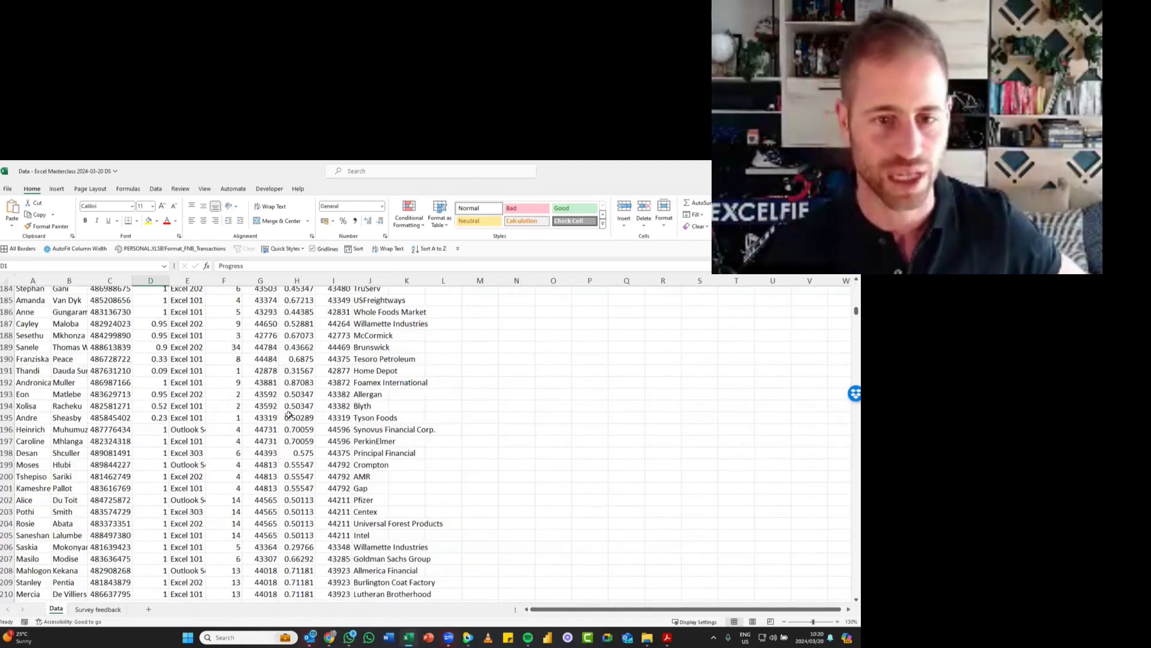
{"action": "left_click", "coordinate": [311, 419]}
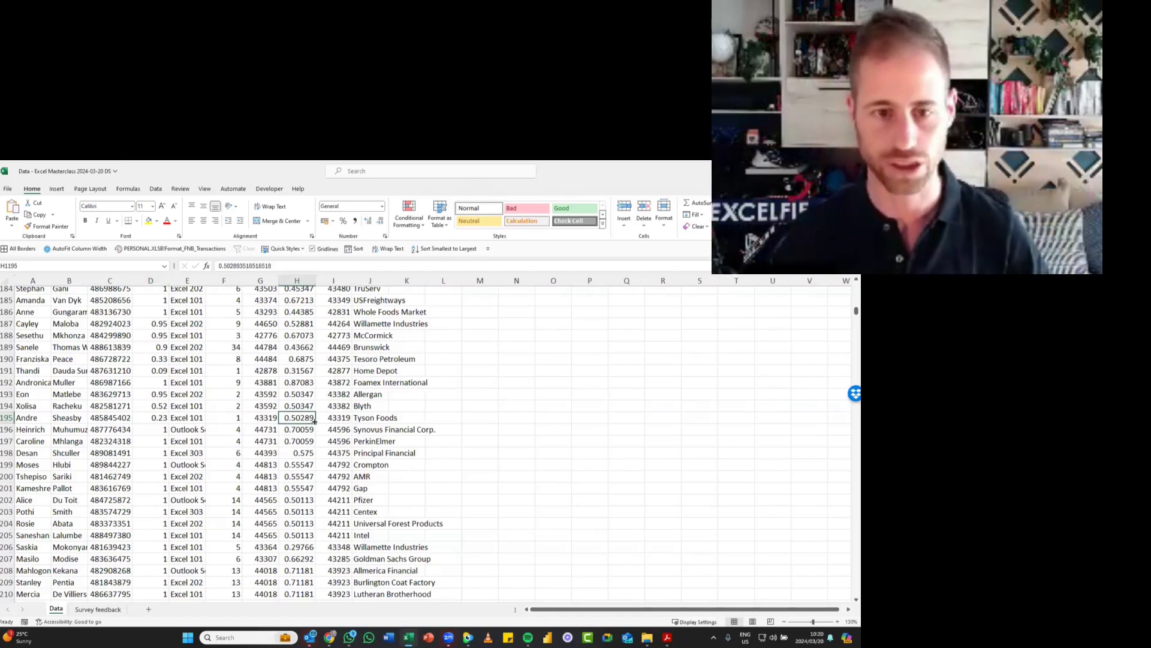
{"action": "key", "text": "ctrl+Down"}
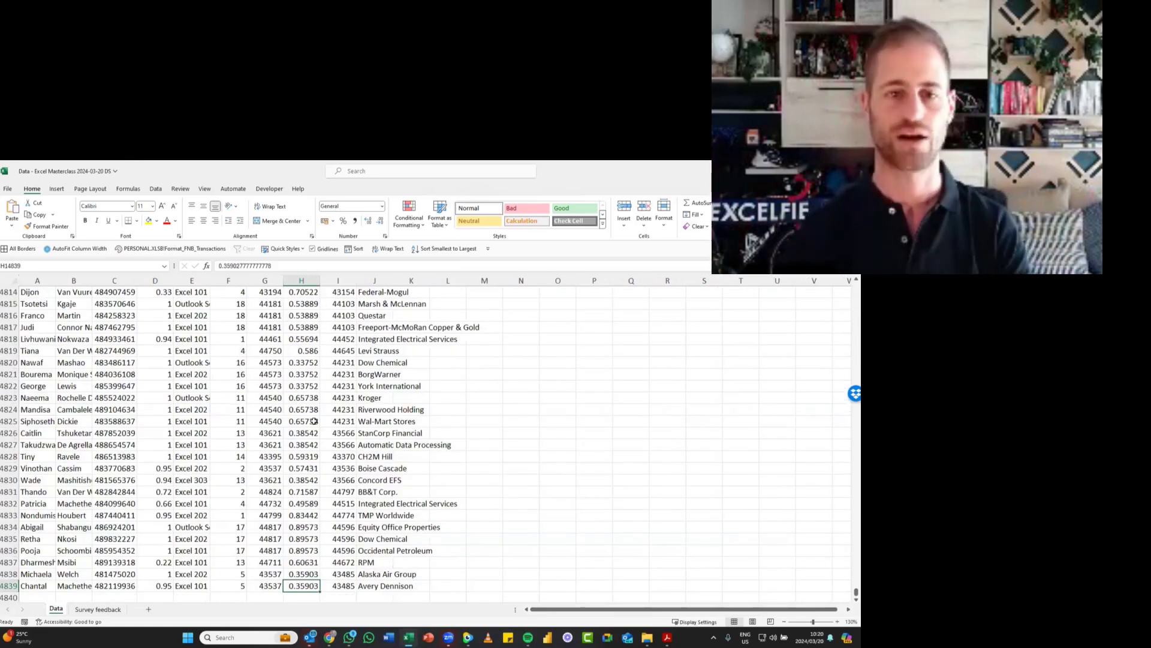
{"action": "key", "text": "ctrl+Up"}
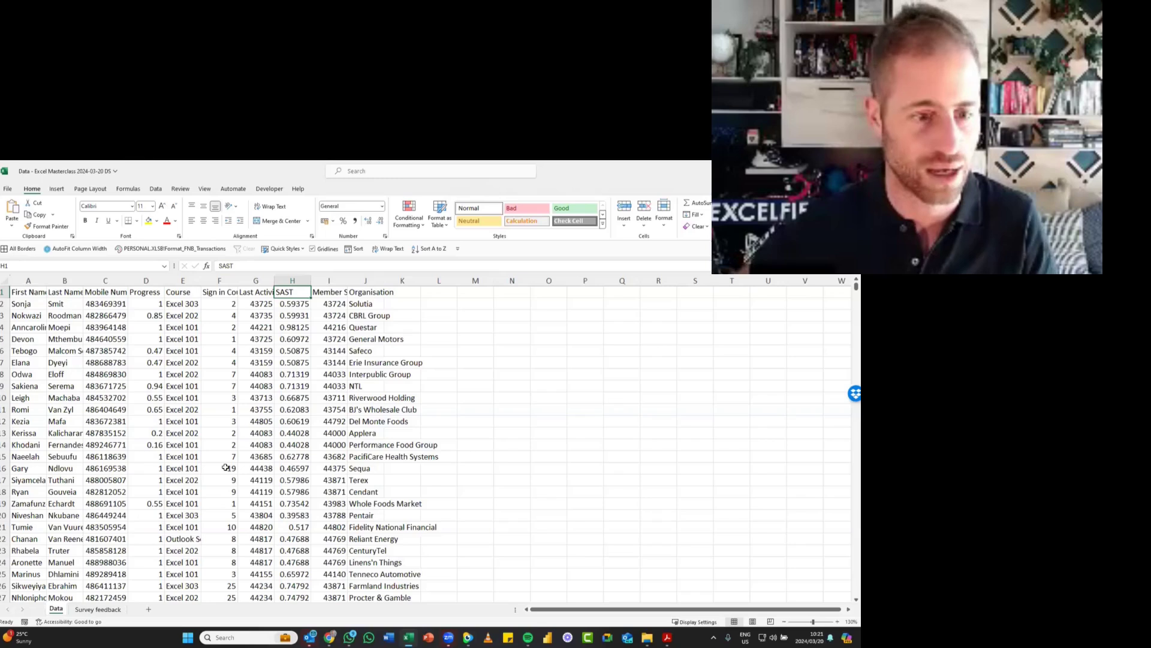
- Save the workbook
{"action": "key", "text": "ctrl+s"}
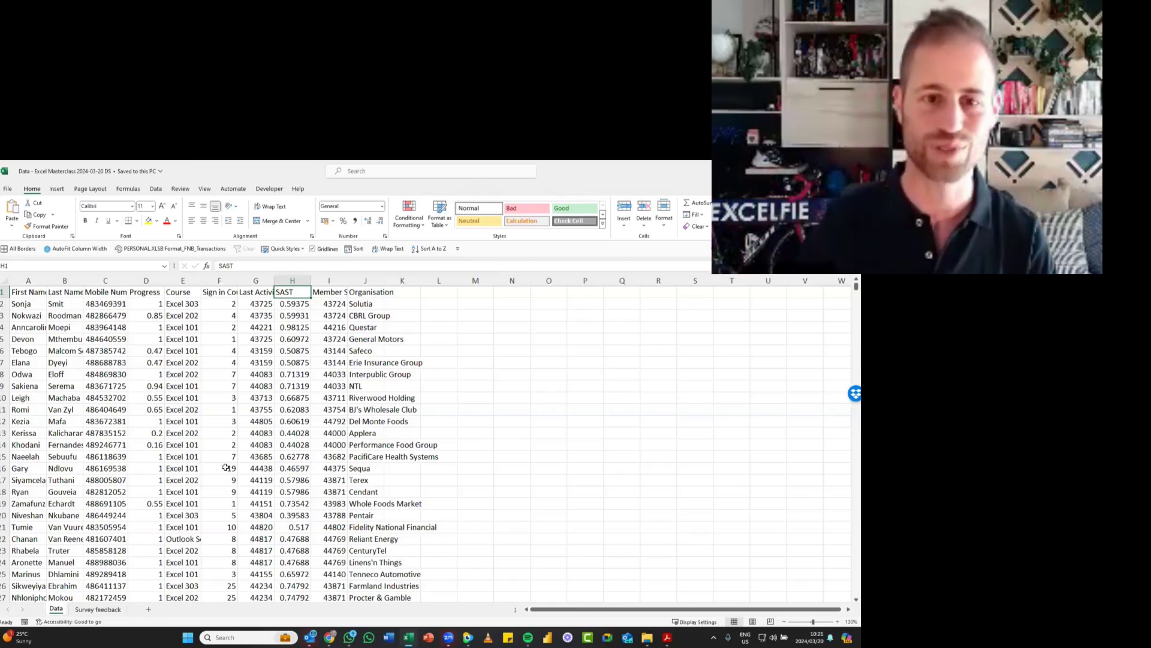
- Compare selecting single cells inside the dataset with selecting blank cells outside it, ending at T10
{"action": "left_click", "coordinate": [162, 390]}
{"action": "left_click", "coordinate": [245, 374]}
{"action": "left_click", "coordinate": [241, 425]}
{"action": "left_click", "coordinate": [154, 425]}
{"action": "left_click", "coordinate": [98, 483]}
{"action": "left_click", "coordinate": [232, 491]}
{"action": "left_click", "coordinate": [269, 425]}
{"action": "left_click", "coordinate": [255, 338]}
{"action": "left_click", "coordinate": [284, 419]}
{"action": "left_click", "coordinate": [731, 340]}
{"action": "left_click", "coordinate": [722, 408]}
{"action": "left_click", "coordinate": [721, 467]}
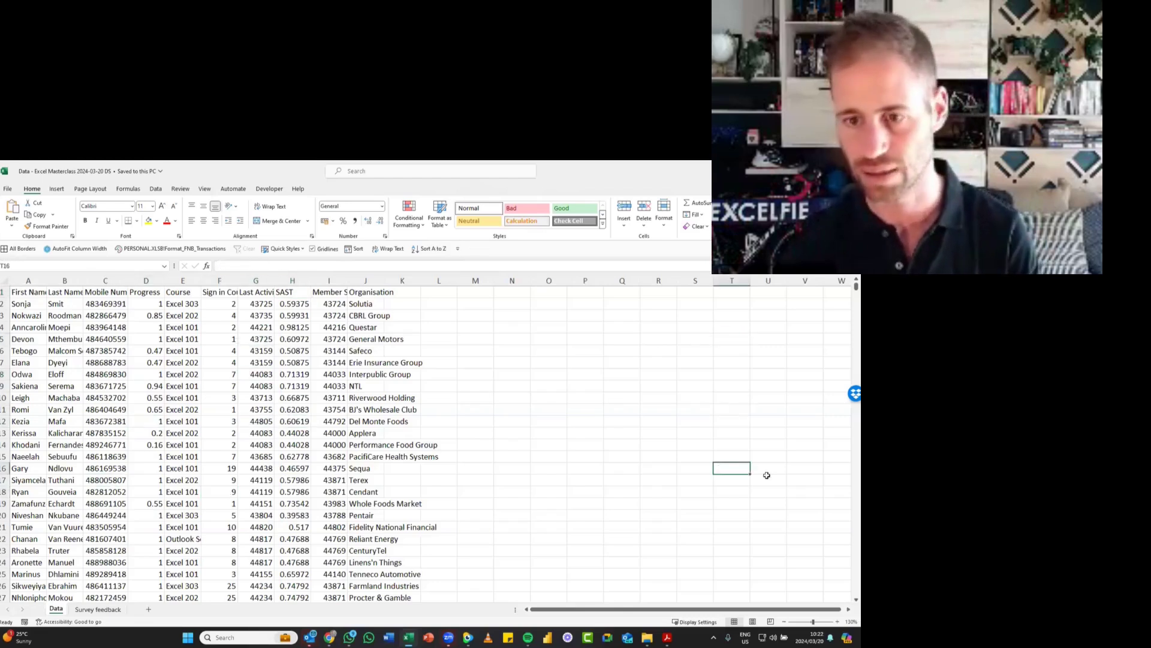
{"action": "left_click", "coordinate": [659, 362]}
{"action": "left_click", "coordinate": [724, 397]}
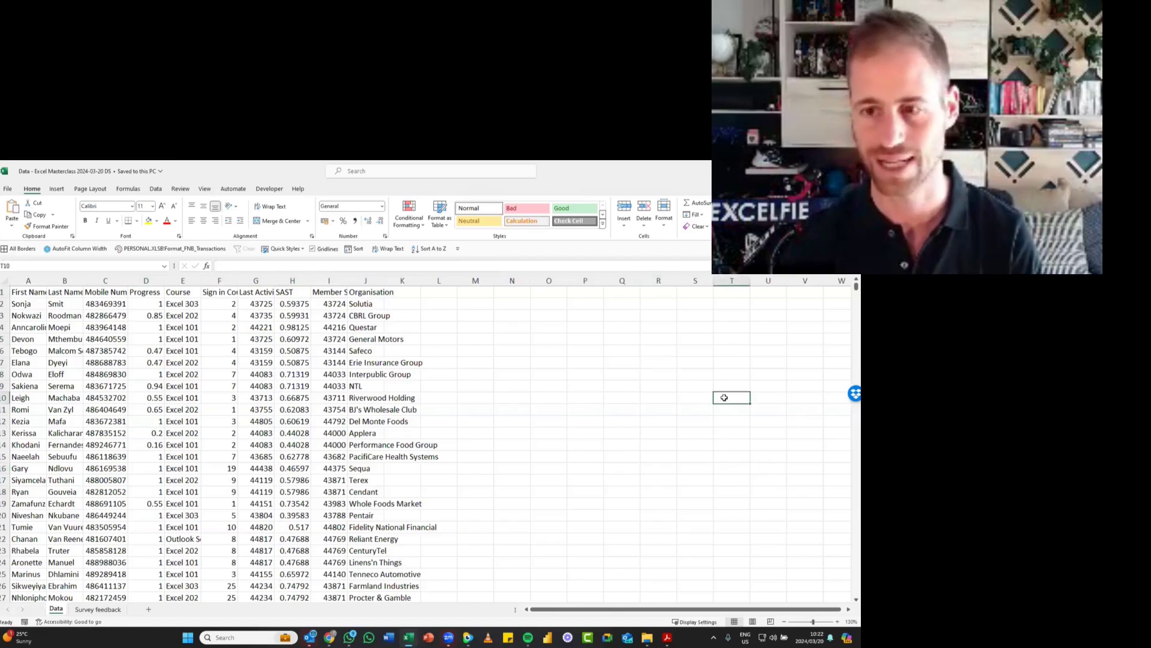
- Create a table with headers from the data range A1:J14839, starting from cell F9
{"action": "left_click", "coordinate": [220, 386]}
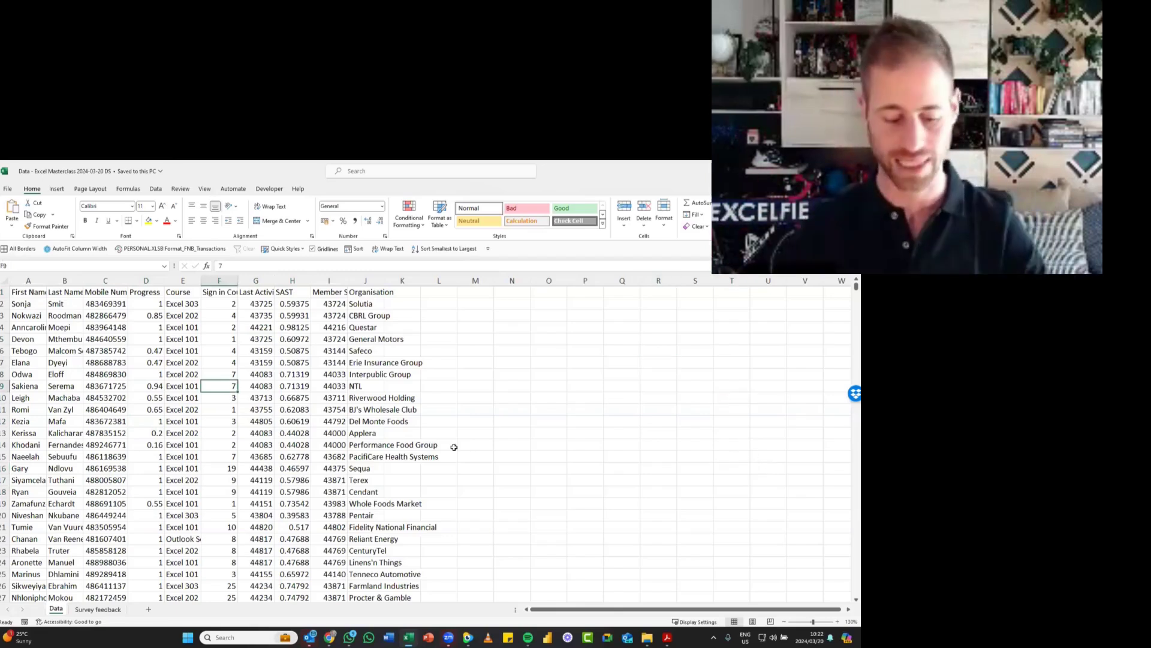
{"action": "key", "text": "ctrl+t"}
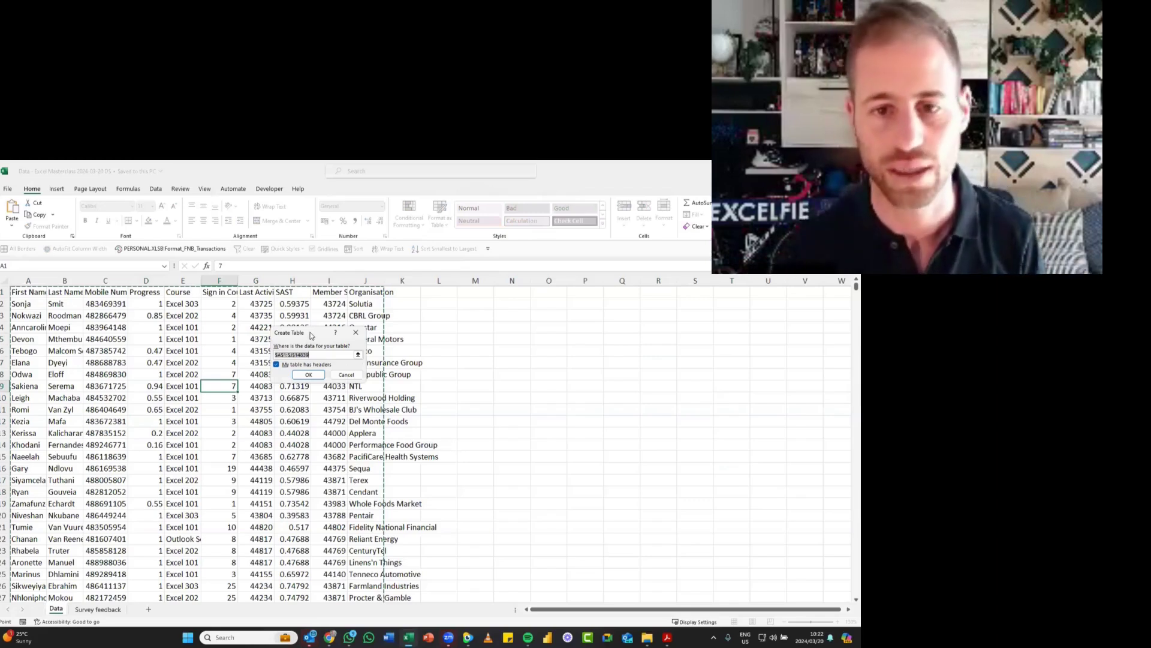
{"action": "left_click_drag", "start_coordinate": [311, 335], "coordinate": [470, 311]}
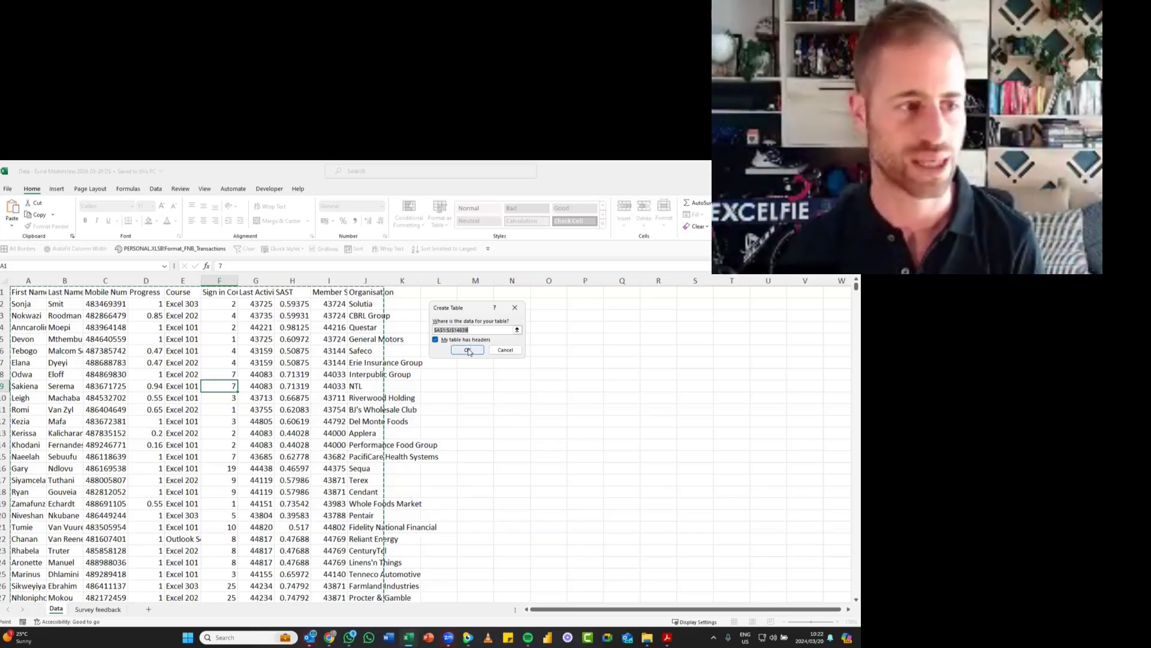
{"action": "left_click", "coordinate": [469, 351]}
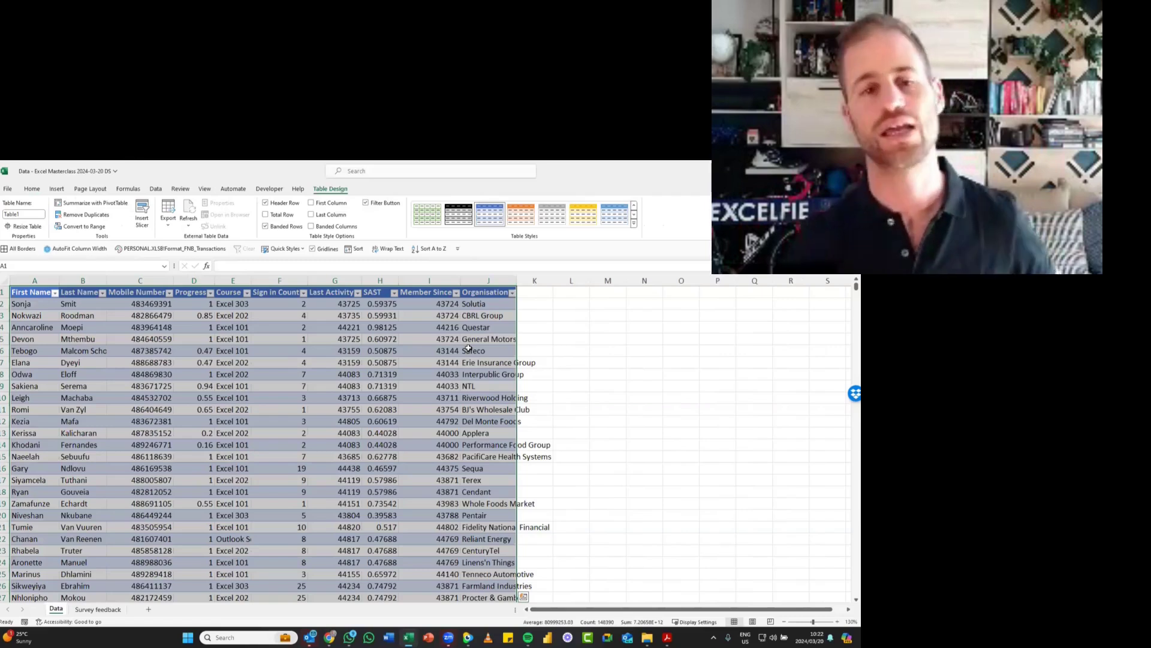
- Select E5 within the table, and inspect the sort and filter options of the Mobile Number column
{"action": "left_click", "coordinate": [241, 339]}
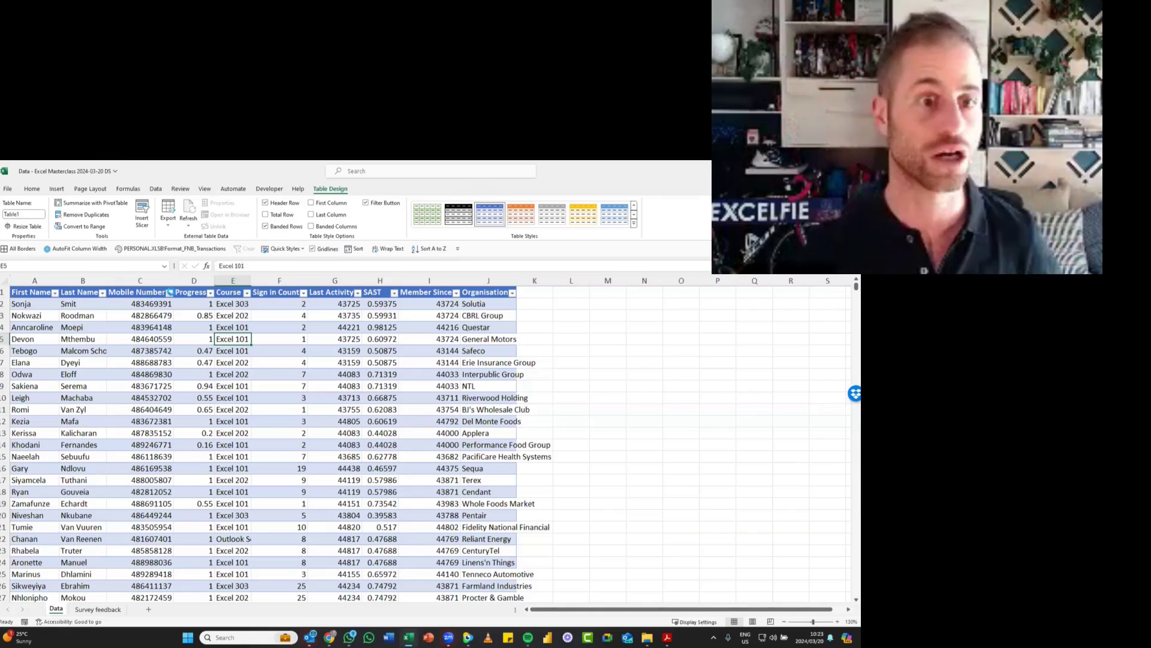
{"action": "left_click", "coordinate": [170, 292]}
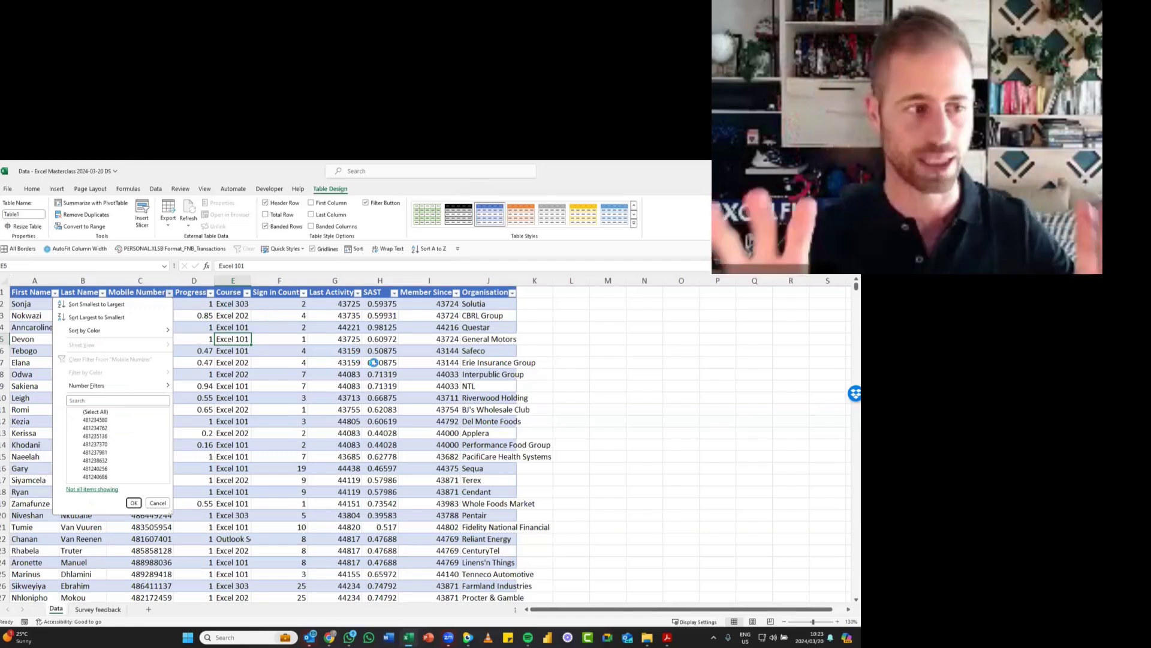
{"action": "key", "text": "Escape"}
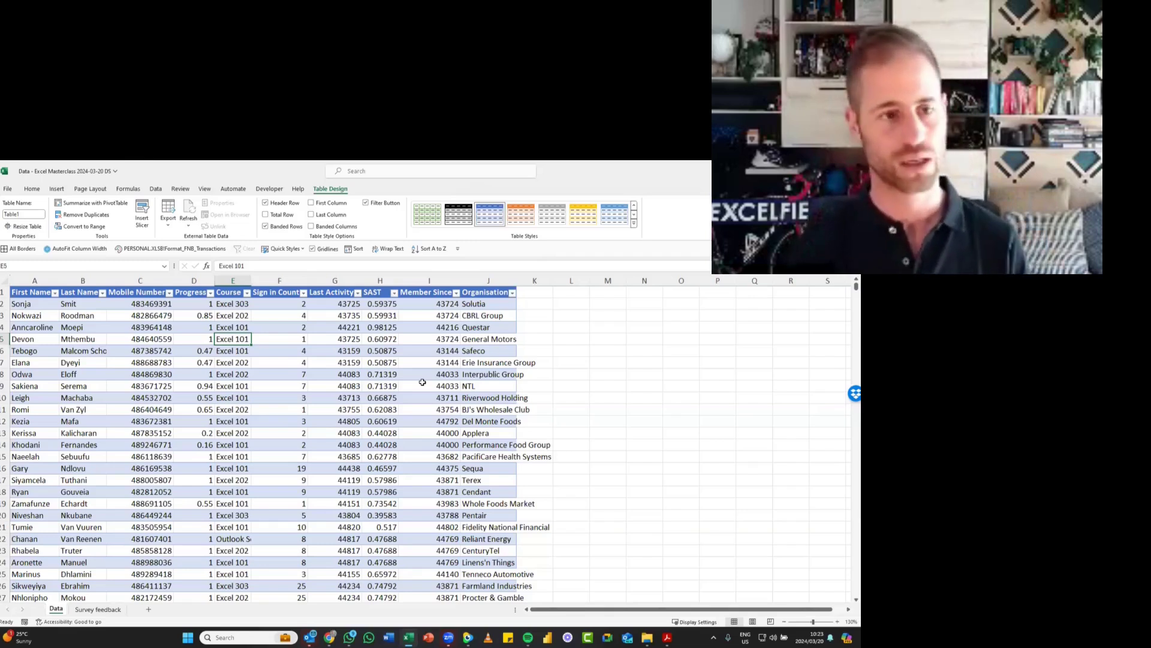
- Go through the first record's fields in row 2 from First Name to Organisation, and select the Organisation cell J5
{"action": "left_click", "coordinate": [45, 304]}
{"action": "left_click", "coordinate": [84, 305]}
{"action": "left_click", "coordinate": [171, 302]}
{"action": "left_click", "coordinate": [192, 304]}
{"action": "left_click", "coordinate": [245, 304]}
{"action": "left_click", "coordinate": [270, 304]}
{"action": "left_click", "coordinate": [355, 303]}
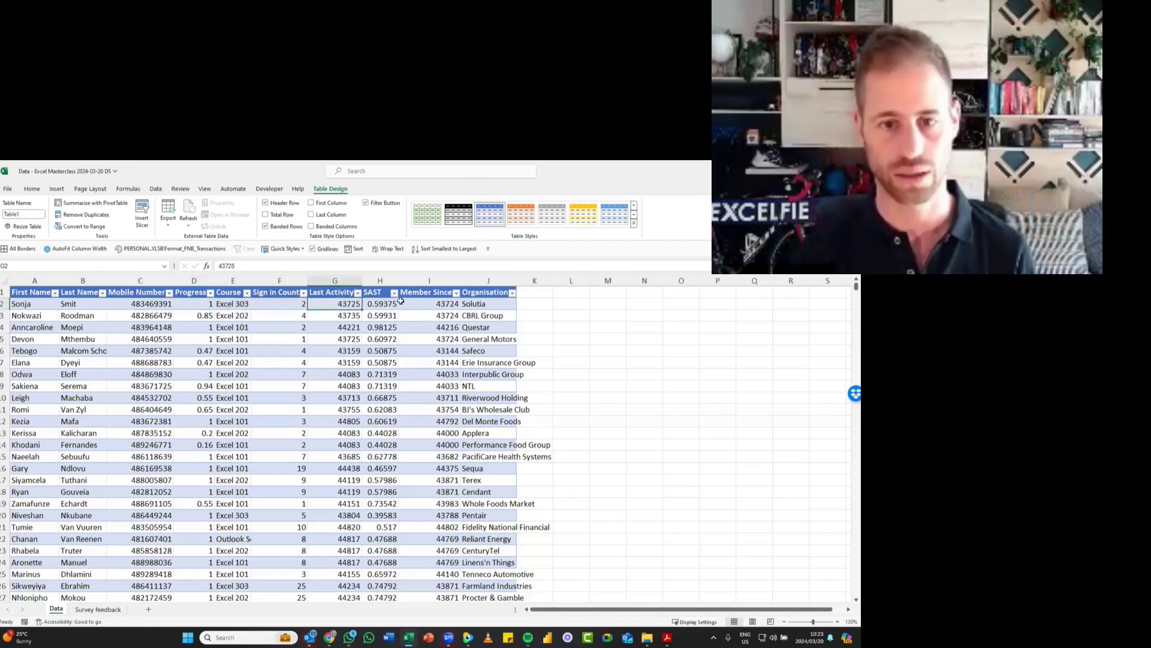
{"action": "left_click", "coordinate": [428, 303]}
{"action": "left_click", "coordinate": [342, 305]}
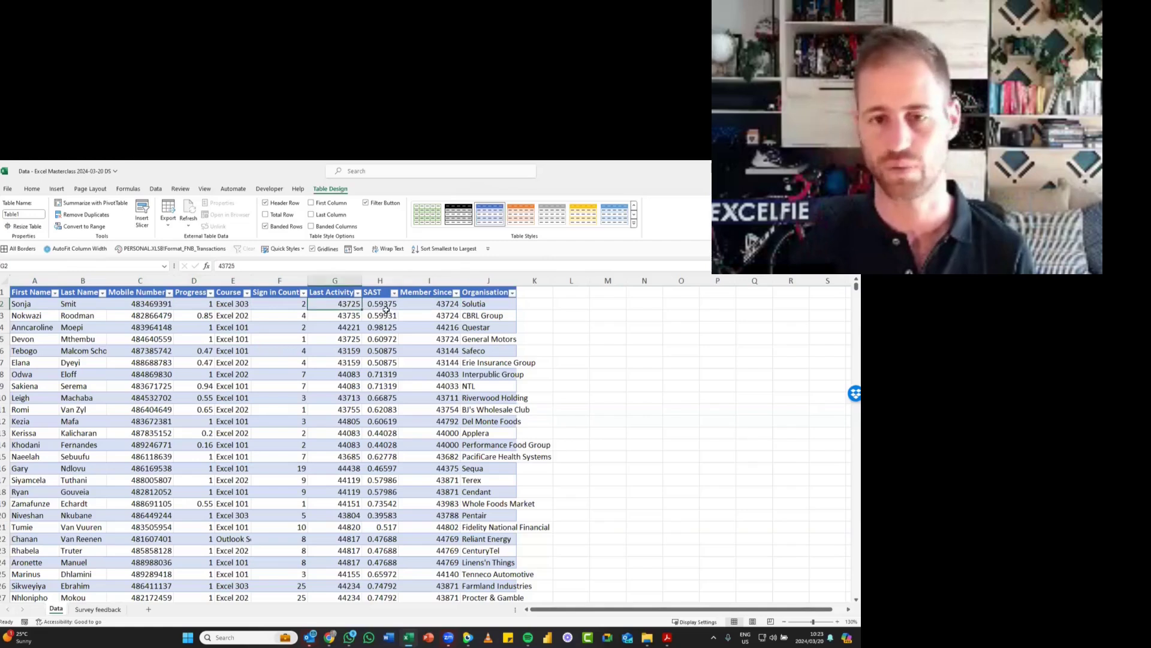
{"action": "left_click", "coordinate": [391, 305]}
{"action": "left_click", "coordinate": [436, 307]}
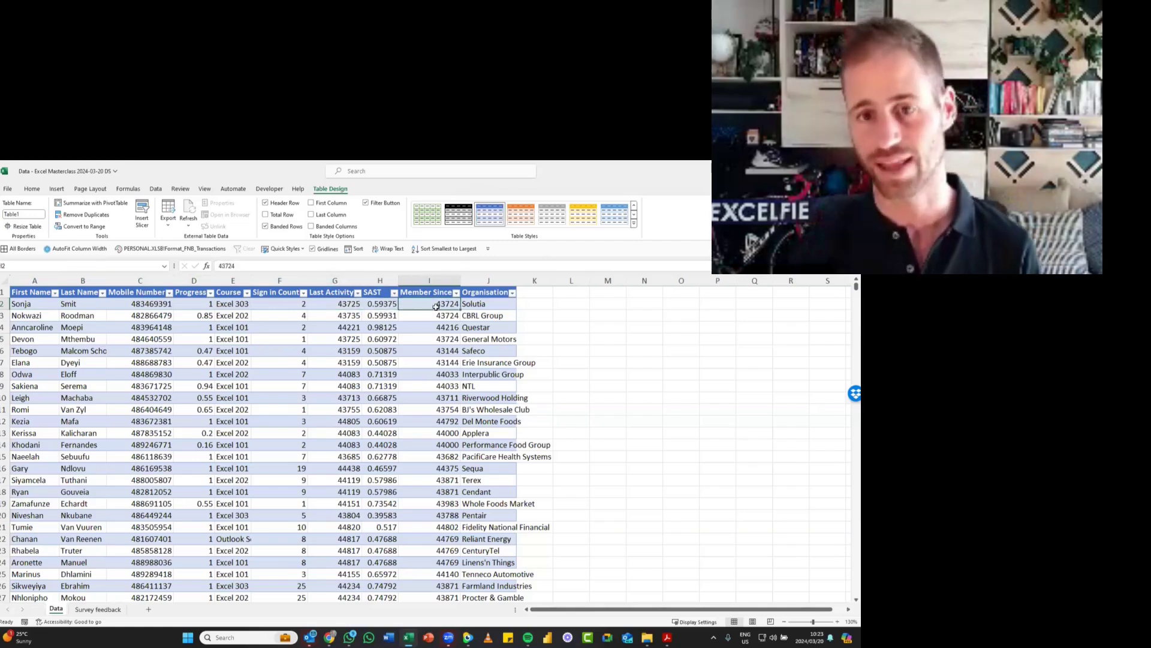
{"action": "left_click", "coordinate": [484, 305]}
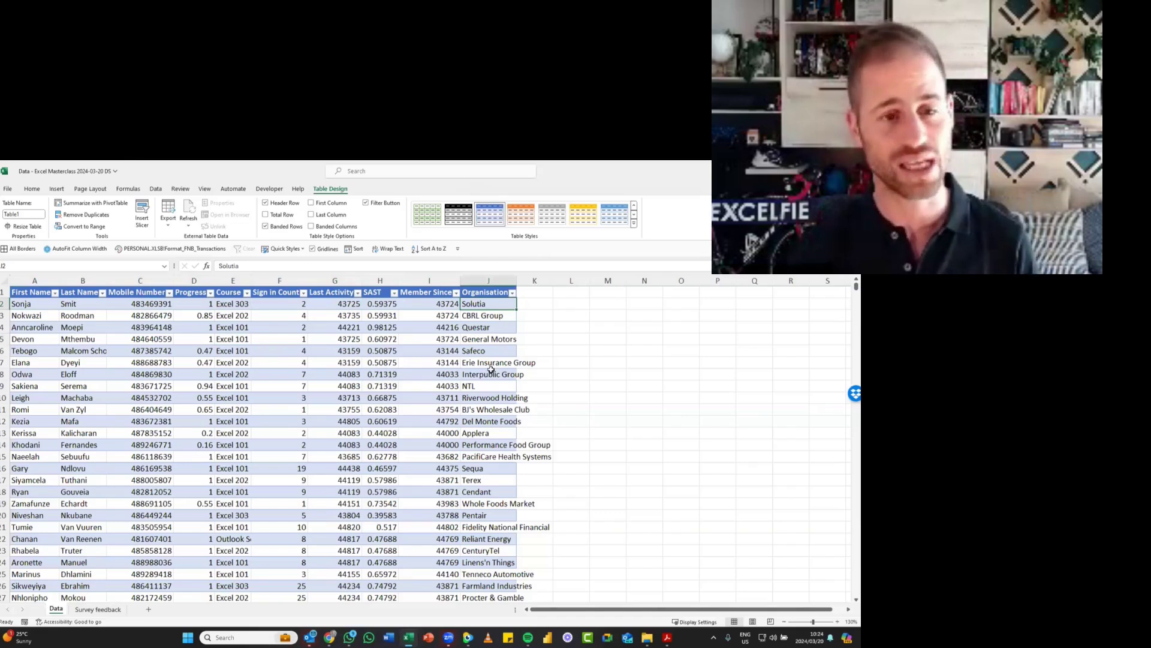
{"action": "left_click", "coordinate": [498, 340]}
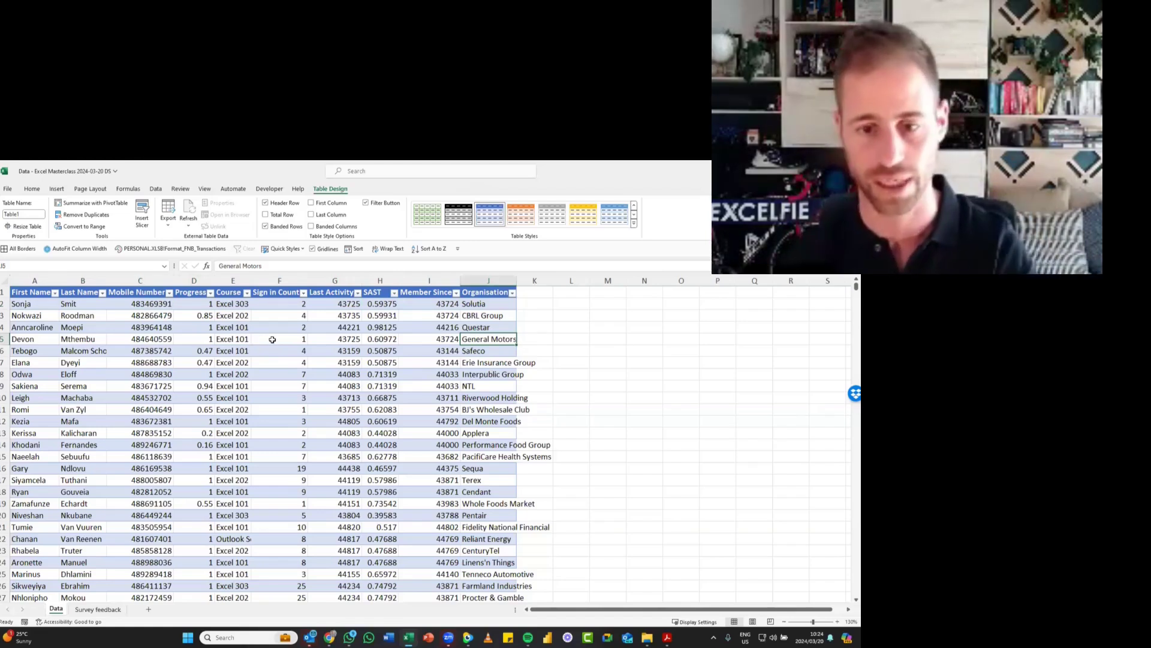
- Select the Member Since header, the Sign in Count range F2:F12, cell F16, and Progress cell D6
{"action": "left_click", "coordinate": [434, 293]}
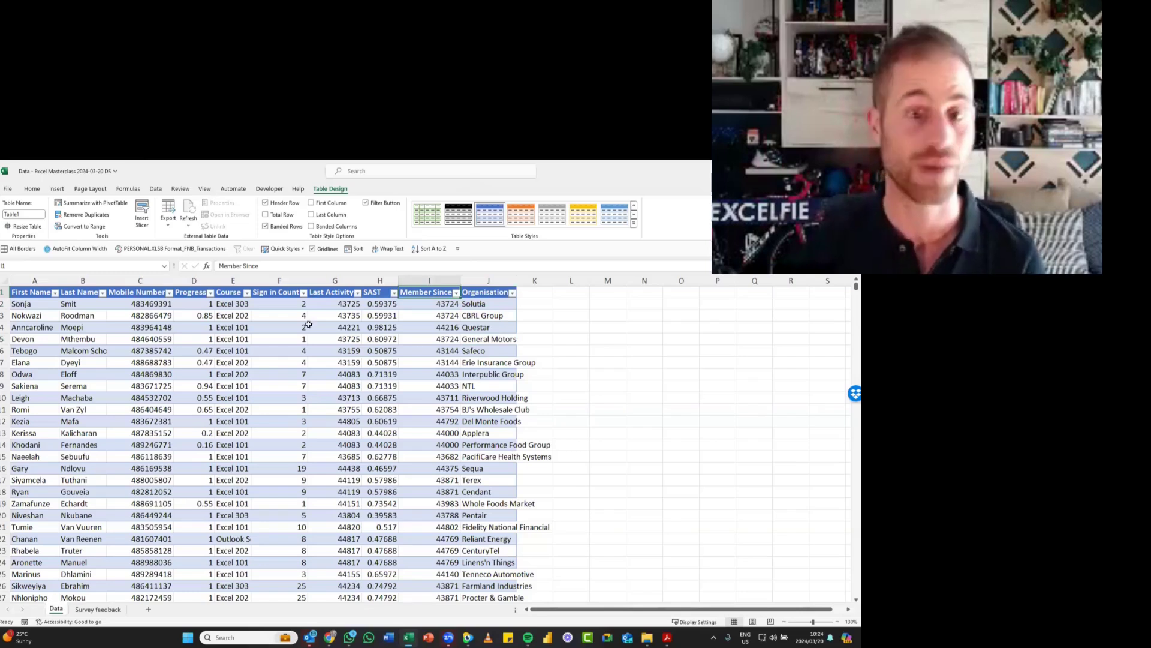
{"action": "left_click", "coordinate": [286, 303]}
{"action": "left_click_drag", "start_coordinate": [305, 417], "coordinate": [317, 434]}
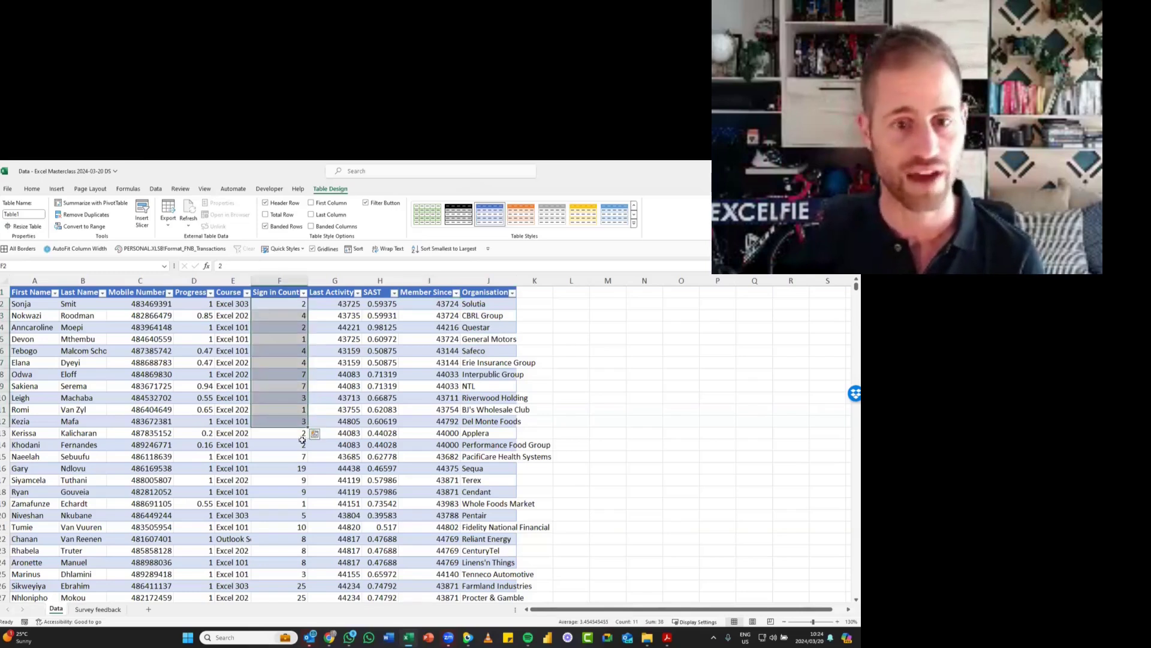
{"action": "left_click", "coordinate": [278, 468]}
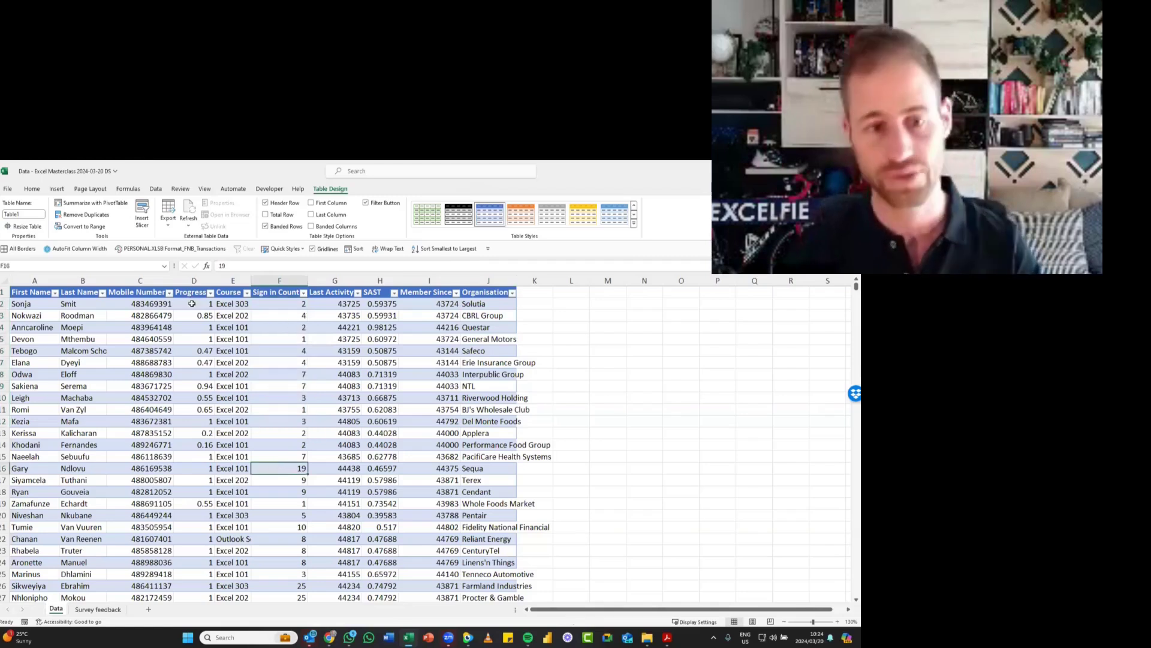
{"action": "left_click", "coordinate": [203, 351]}
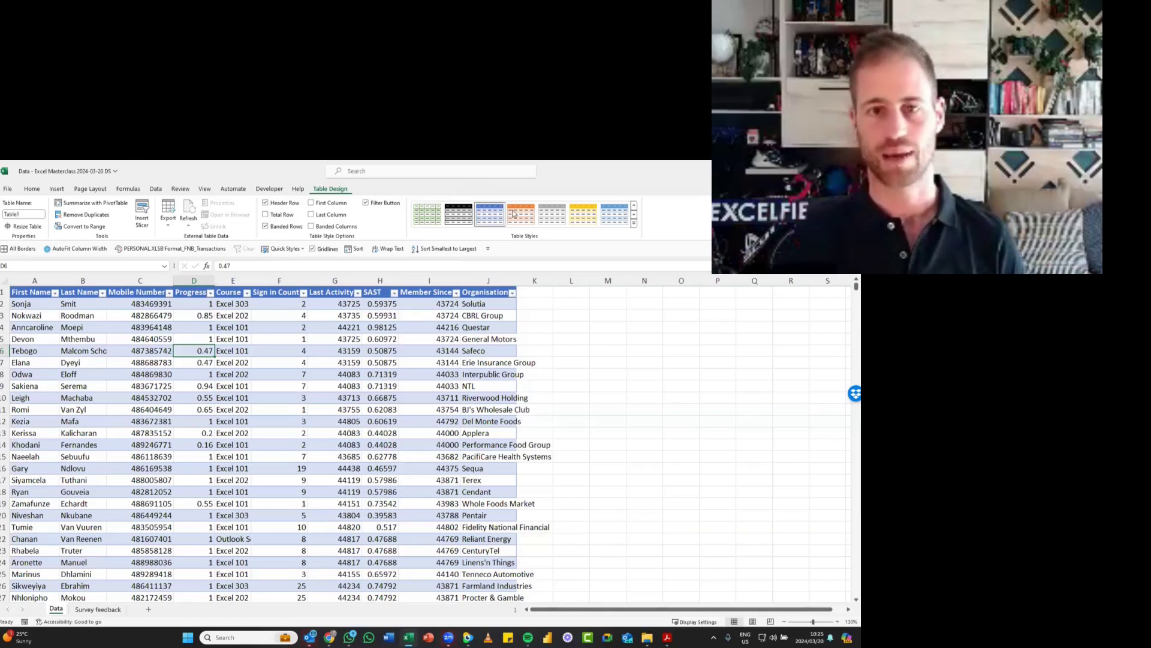
- Compare selecting M8 outside the table with G4 inside it, and apply an orange medium table style with grey banding
{"action": "left_click", "coordinate": [613, 371]}
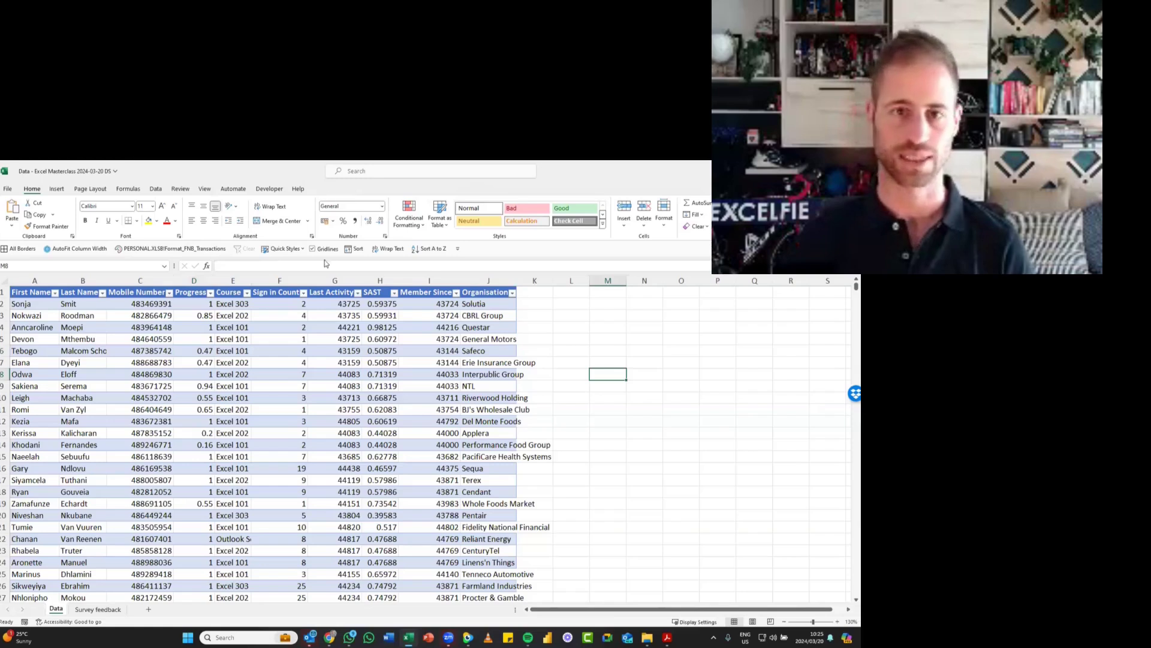
{"action": "left_click", "coordinate": [345, 327]}
{"action": "left_click", "coordinate": [331, 189]}
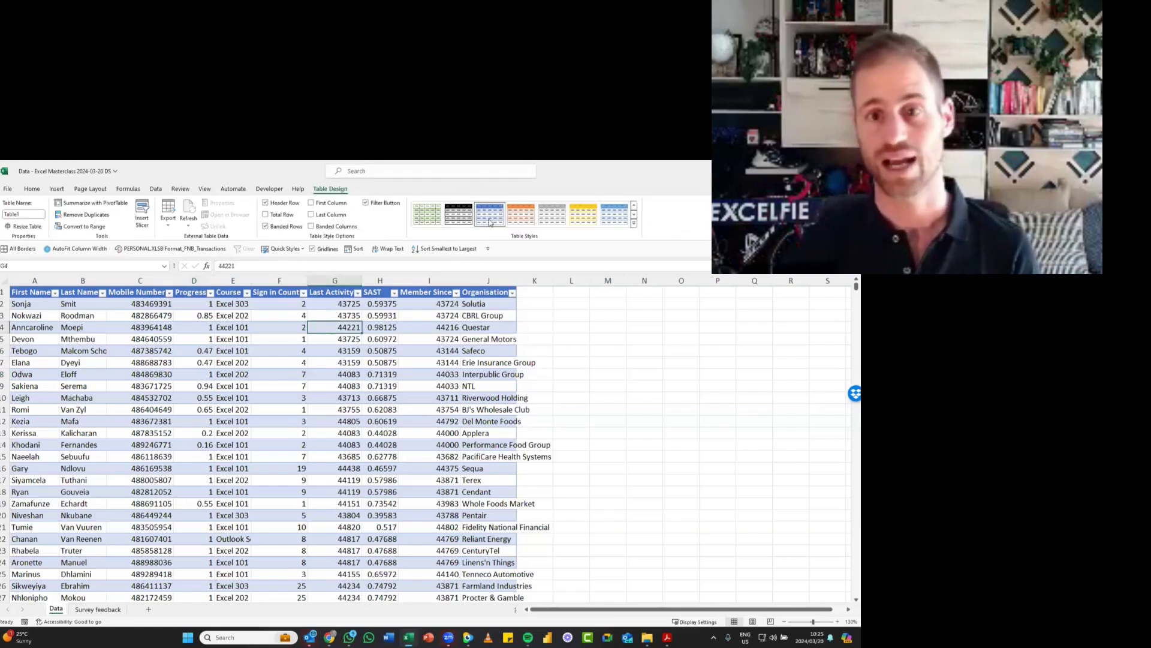
{"action": "left_click", "coordinate": [519, 219]}
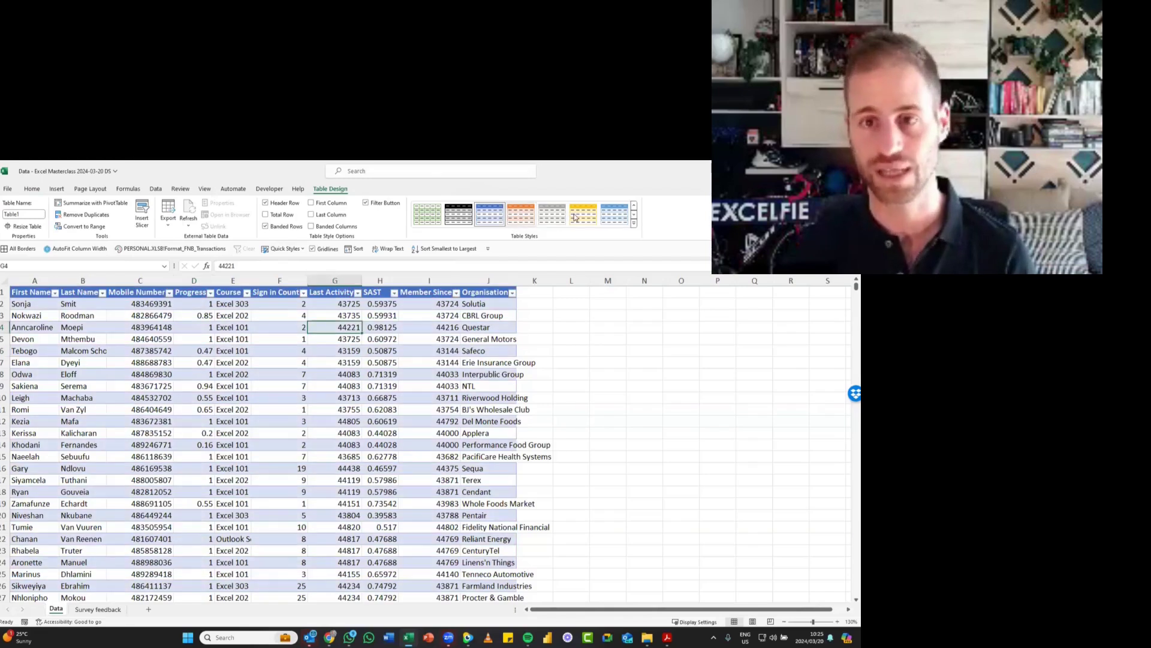
{"action": "left_click", "coordinate": [634, 223]}
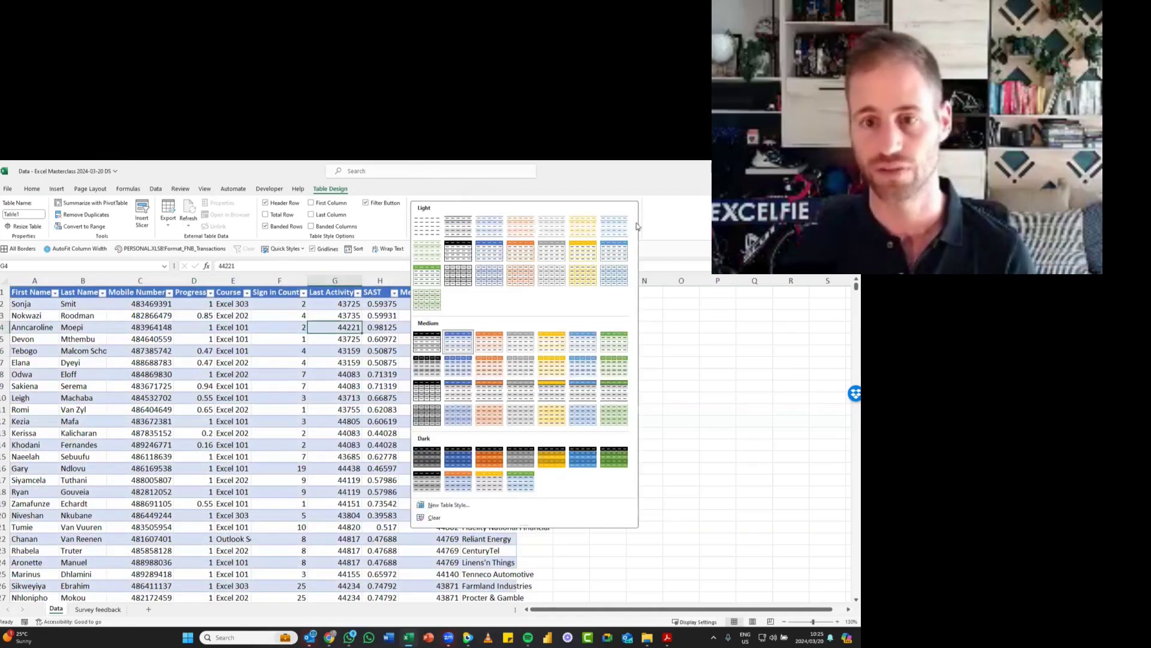
{"action": "left_click", "coordinate": [486, 389]}
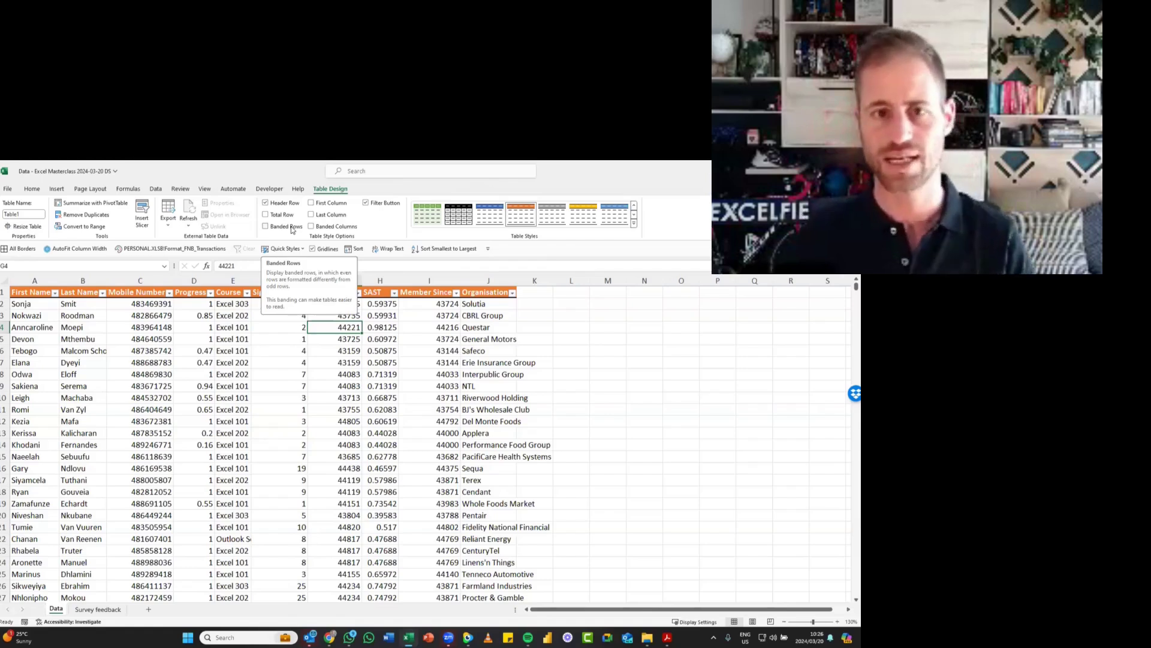
- Preview banded columns on the table, and restore banded rows
{"action": "left_click", "coordinate": [333, 228]}
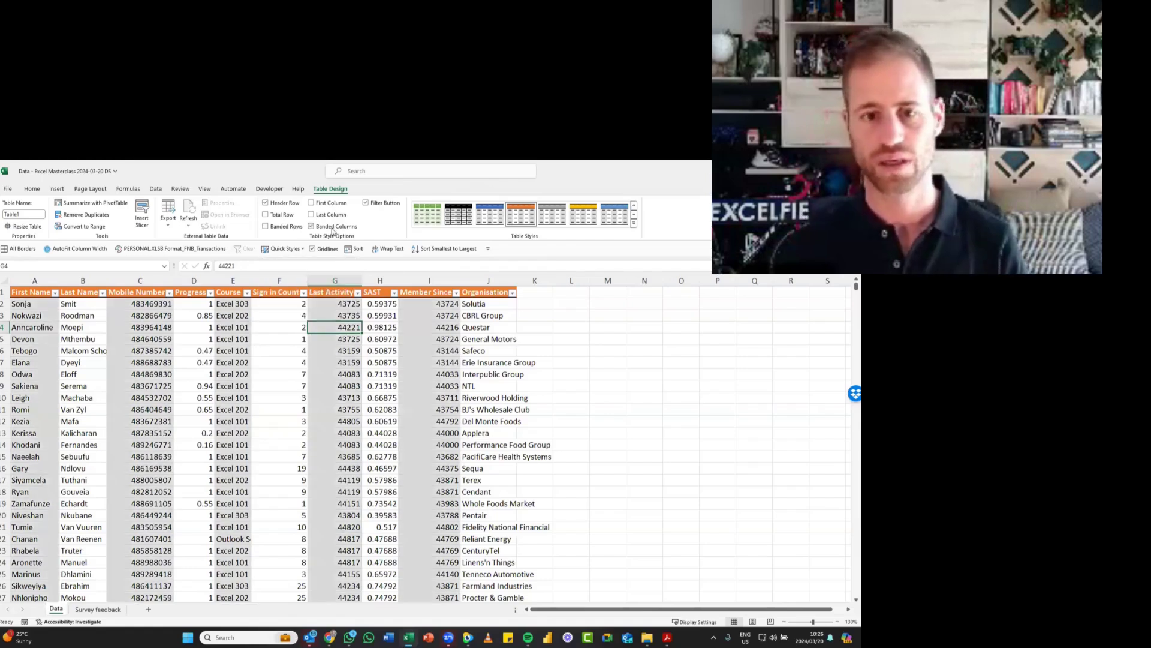
{"action": "left_click", "coordinate": [332, 229]}
{"action": "left_click", "coordinate": [288, 229]}
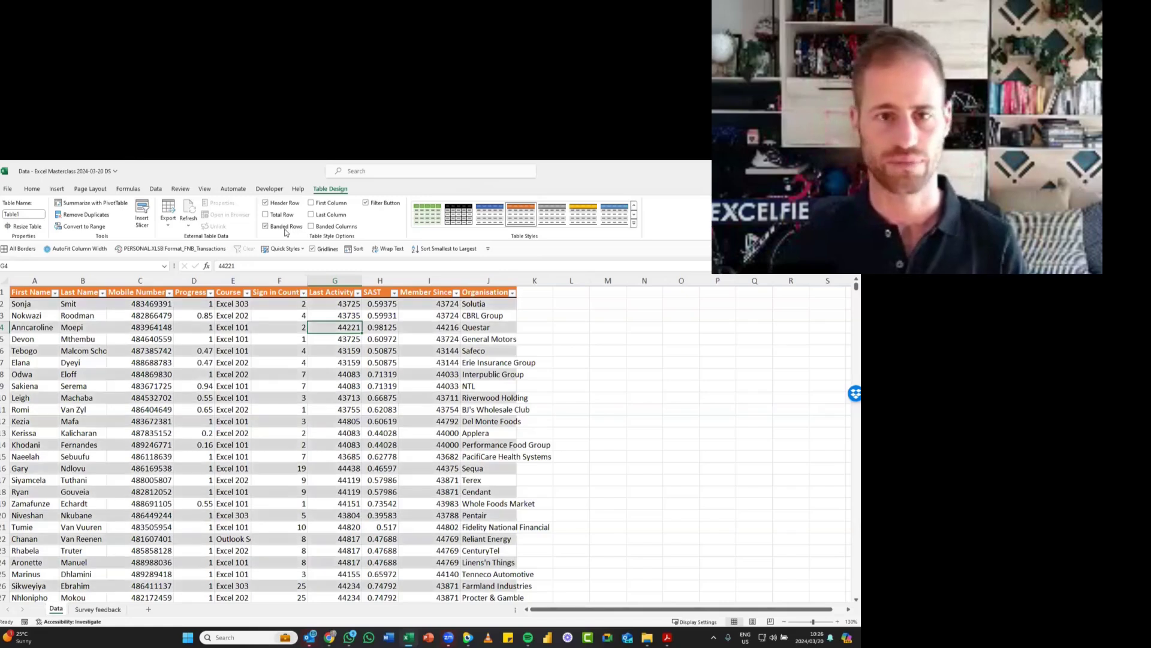
- Try out the table's last column, first column, filter button and header row options
{"action": "left_click", "coordinate": [324, 215]}
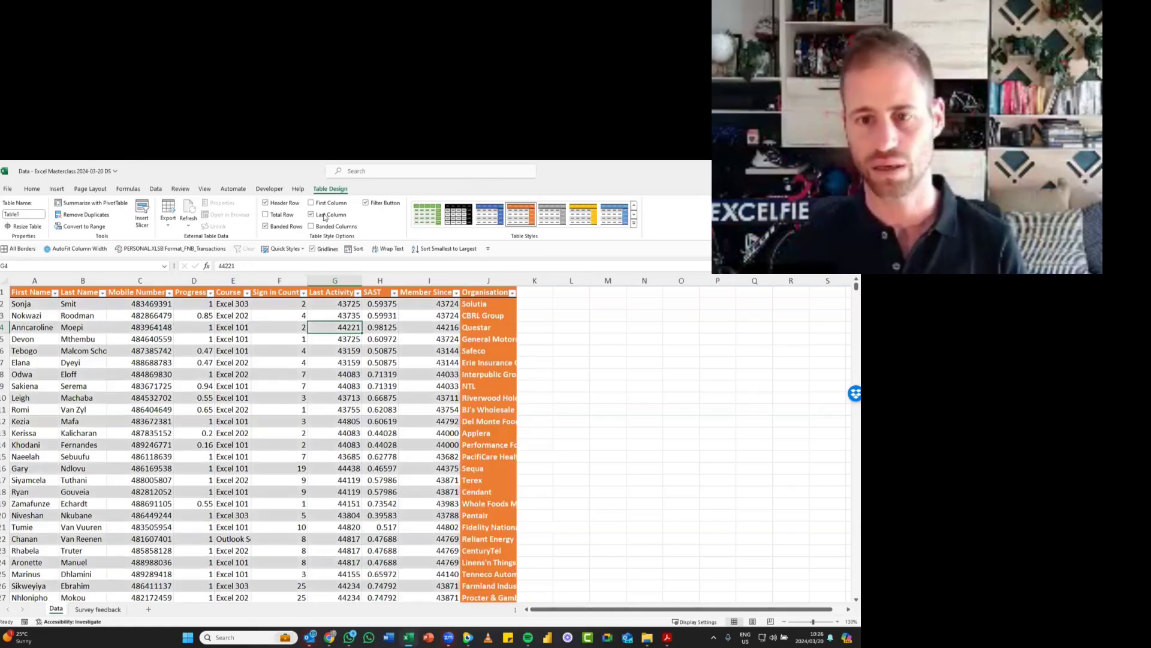
{"action": "left_click", "coordinate": [325, 216]}
{"action": "left_click", "coordinate": [333, 204]}
{"action": "left_click", "coordinate": [335, 206]}
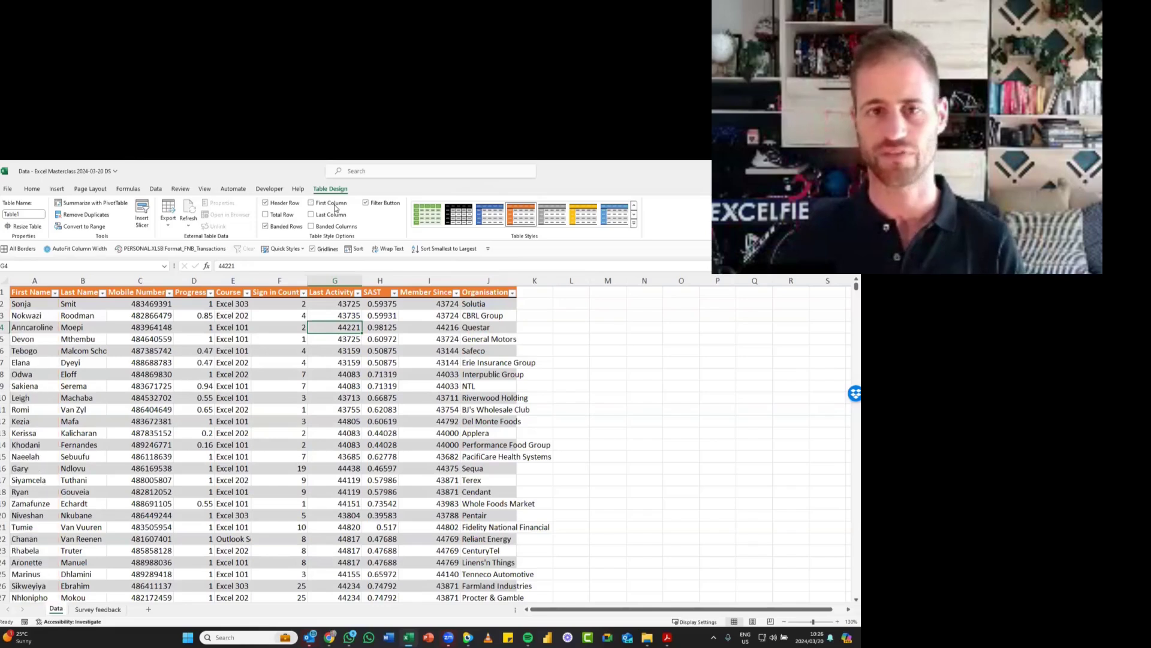
{"action": "left_click", "coordinate": [384, 205]}
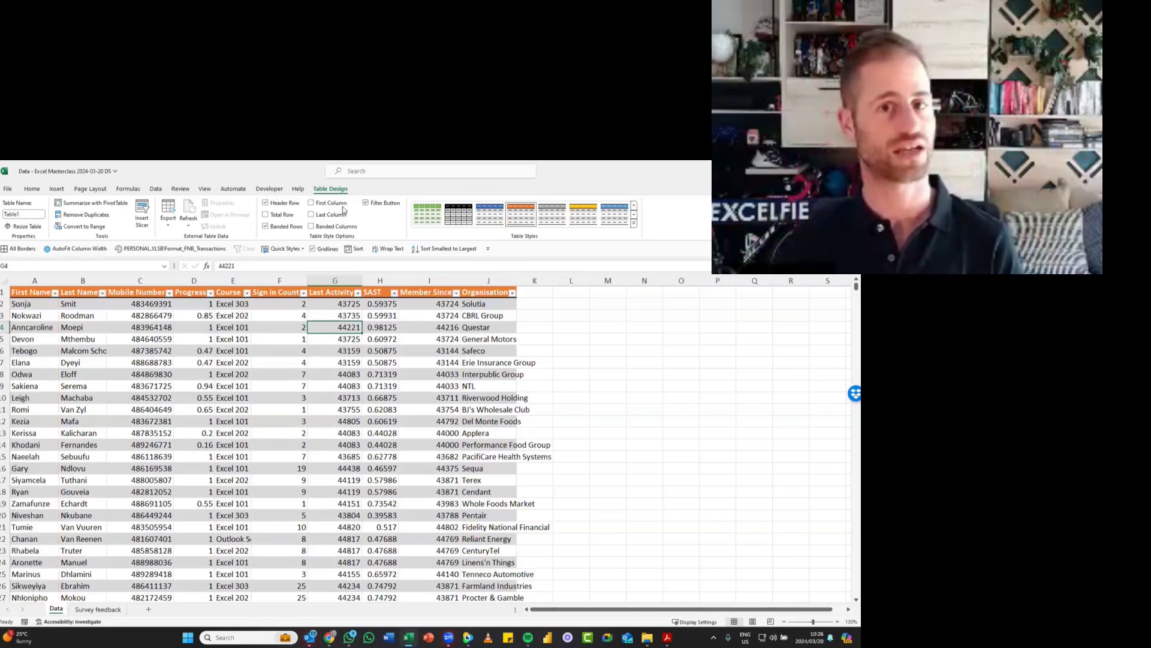
{"action": "left_click", "coordinate": [273, 204]}
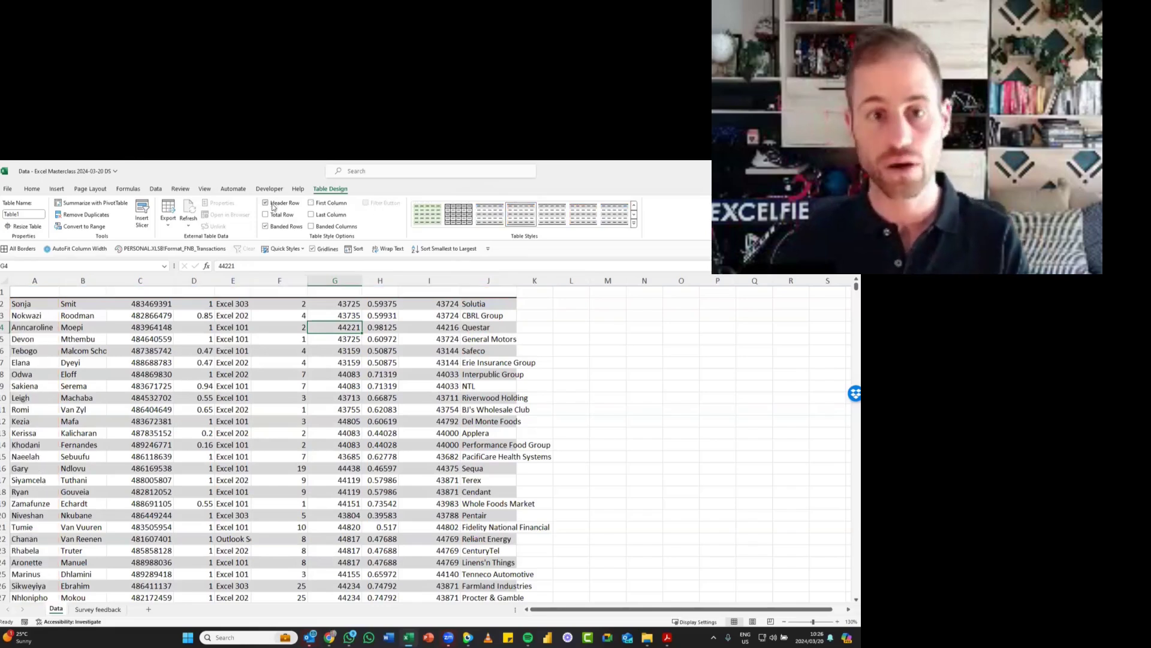
- Add a total row to the table, and check its Organisation and Sign in Count cells
{"action": "left_click", "coordinate": [271, 215]}
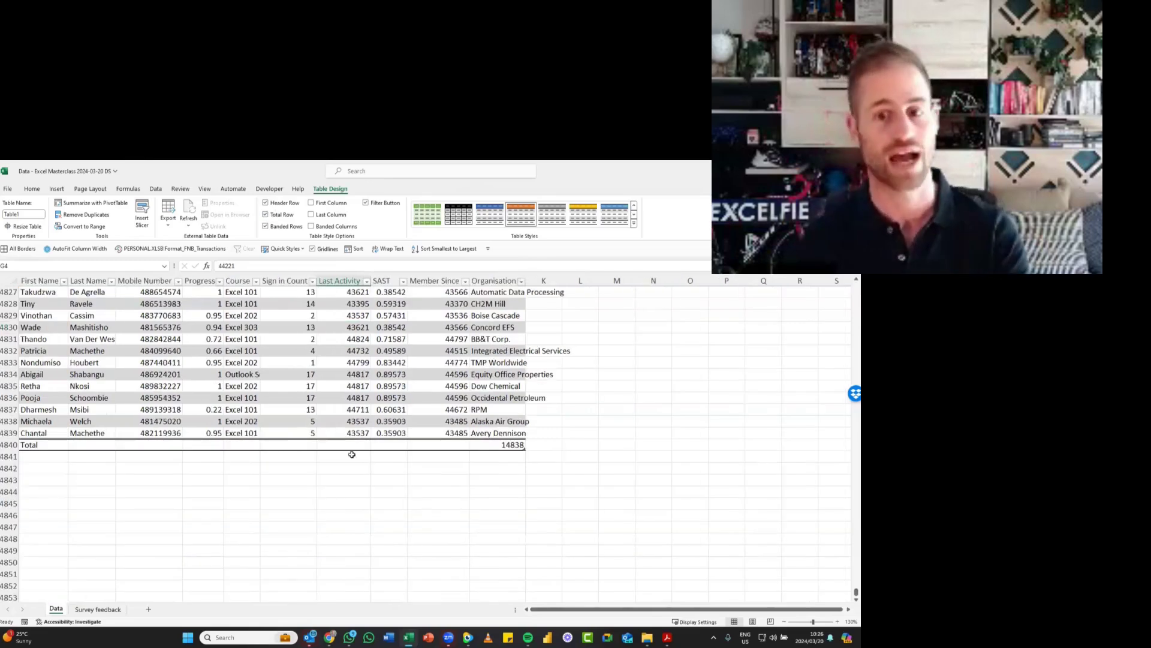
{"action": "left_click", "coordinate": [482, 442]}
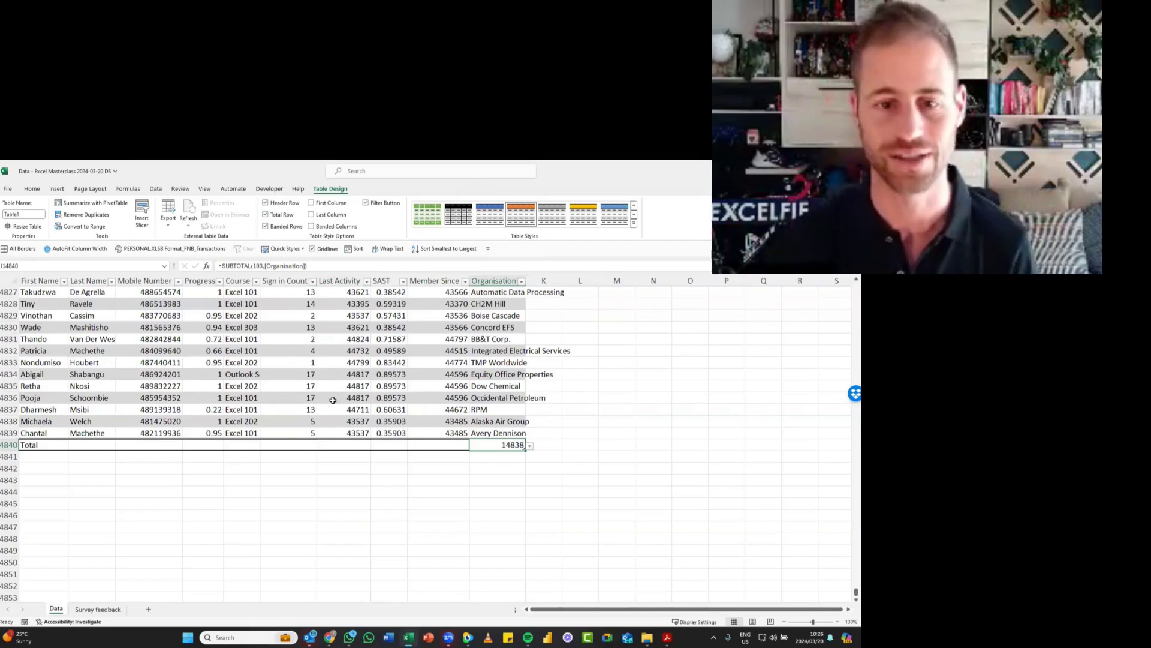
{"action": "left_click", "coordinate": [286, 444]}
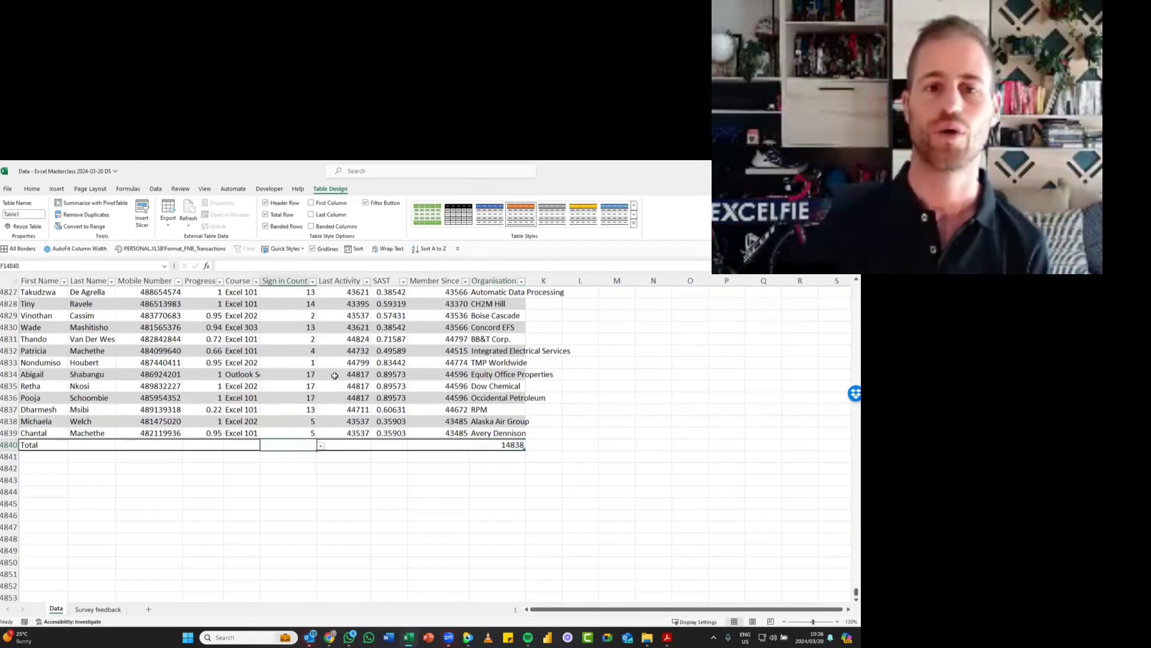
{"action": "left_click", "coordinate": [285, 370]}
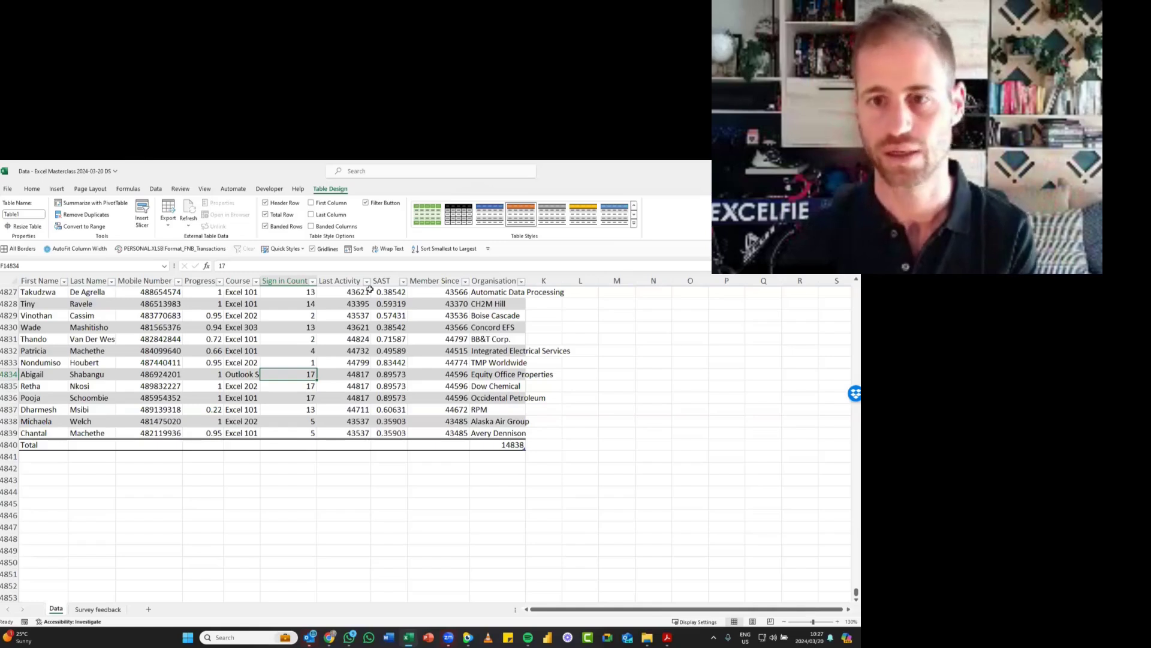
- Compare the column headings with a cell selected outside and inside the table, and inspect the Course column's filter options
{"action": "left_click", "coordinate": [204, 189]}
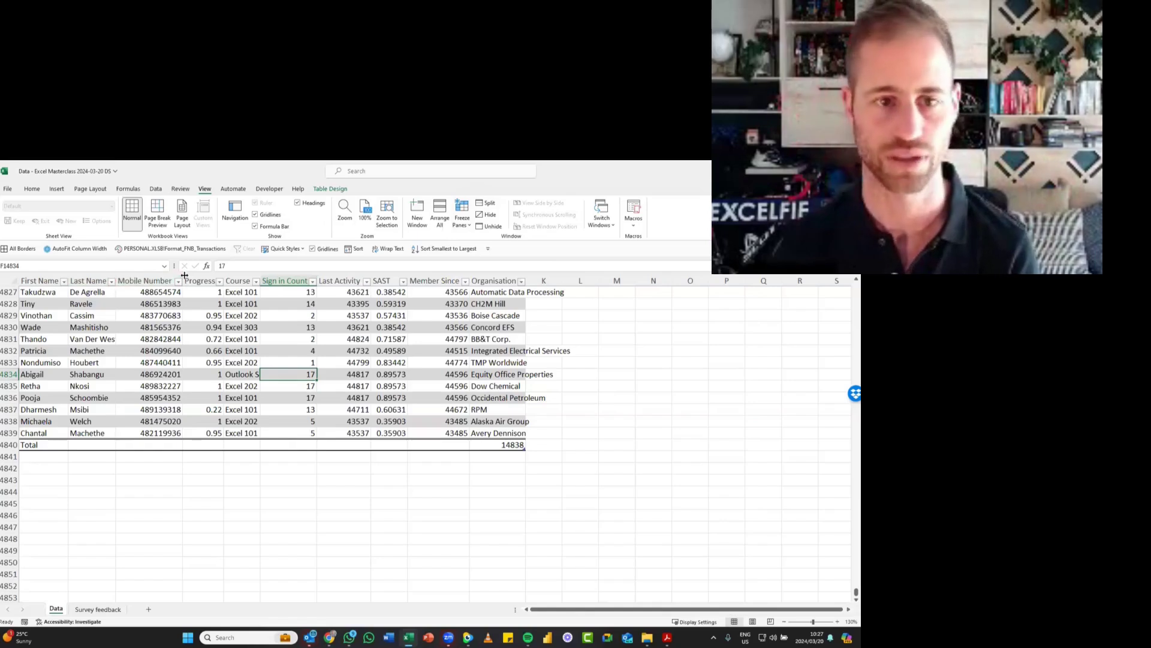
{"action": "left_click", "coordinate": [652, 362]}
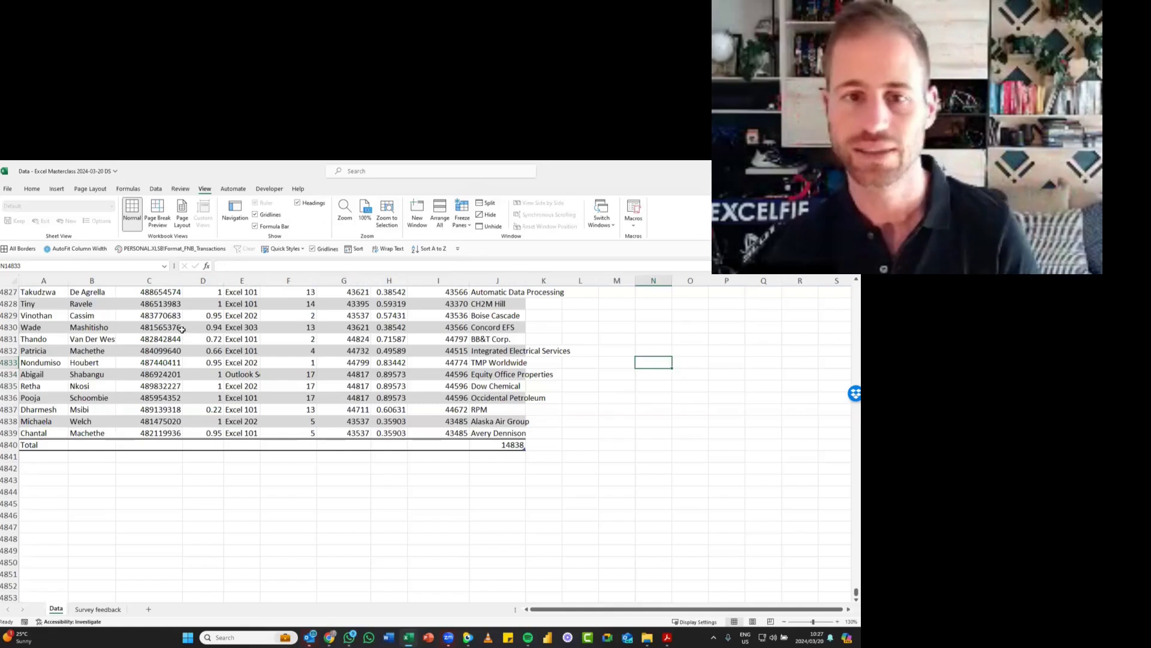
{"action": "left_click", "coordinate": [190, 350]}
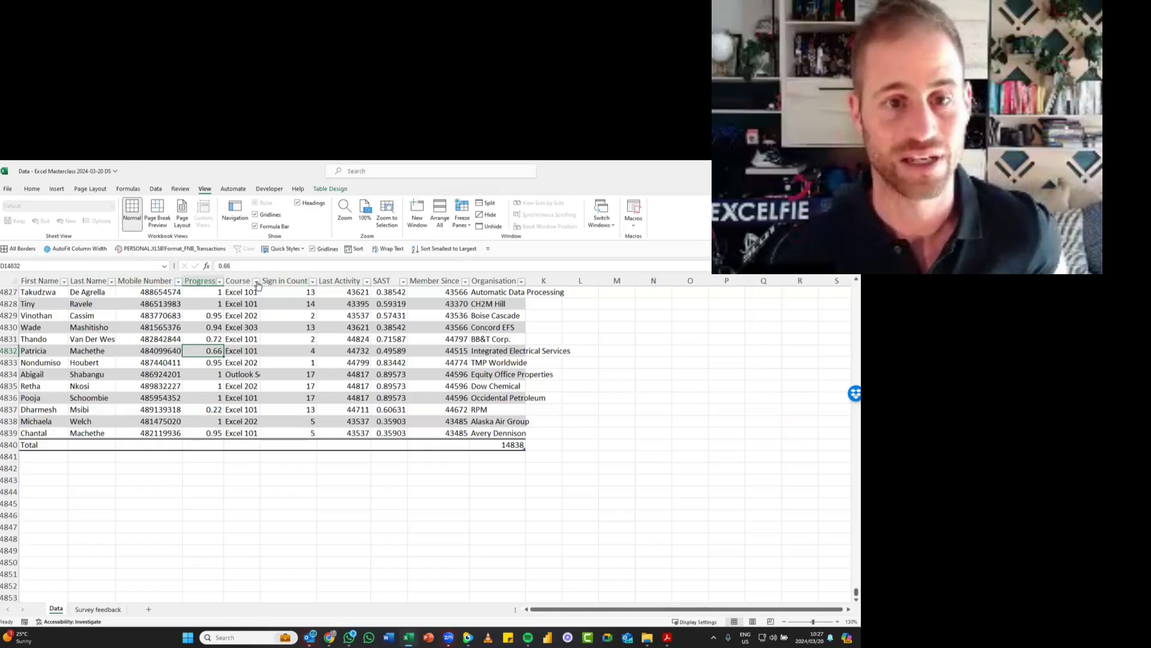
{"action": "left_click", "coordinate": [256, 281]}
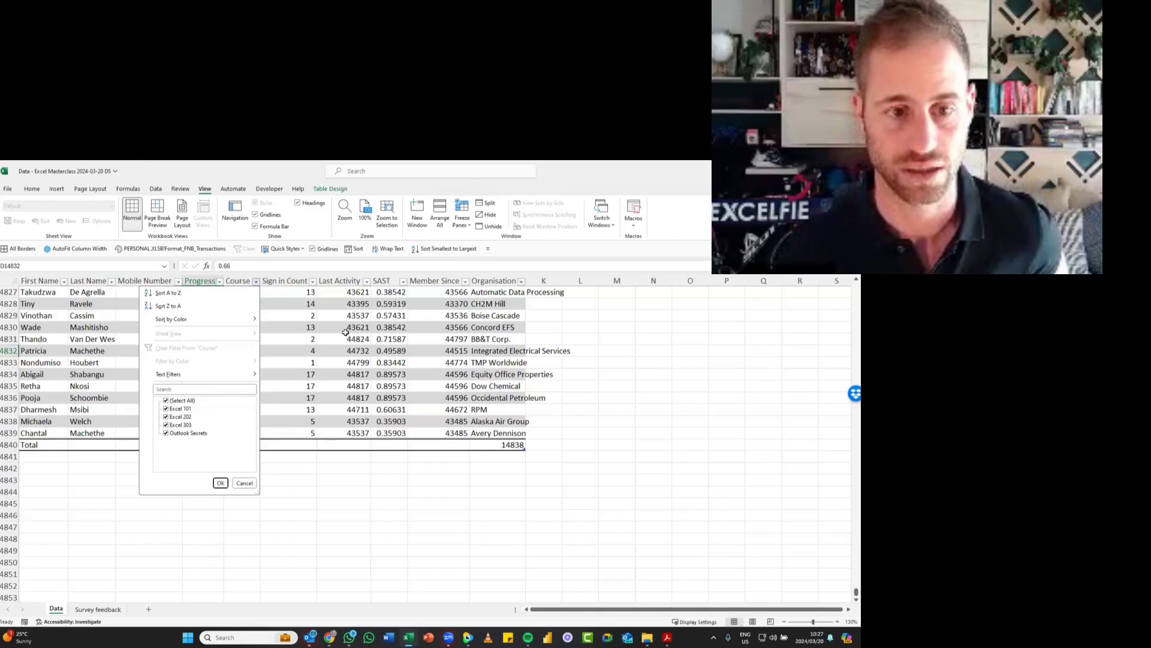
{"action": "left_click", "coordinate": [382, 342]}
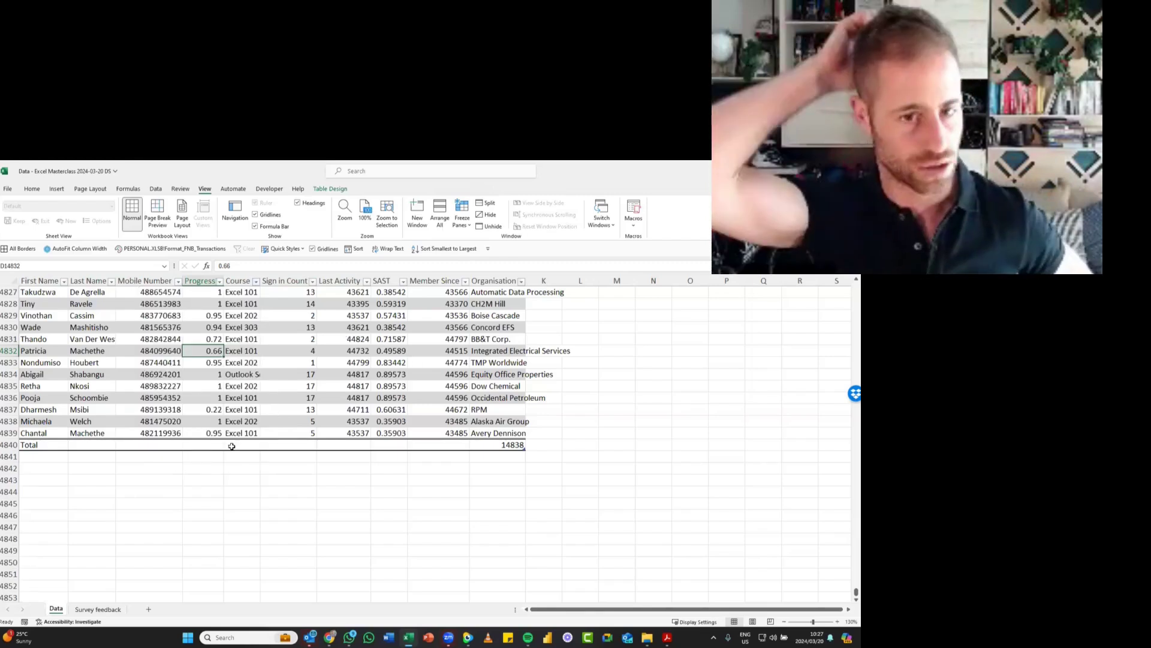
- Set the total row to calculate the Average for both the Progress and Sign in Count columns
{"action": "left_click", "coordinate": [207, 444]}
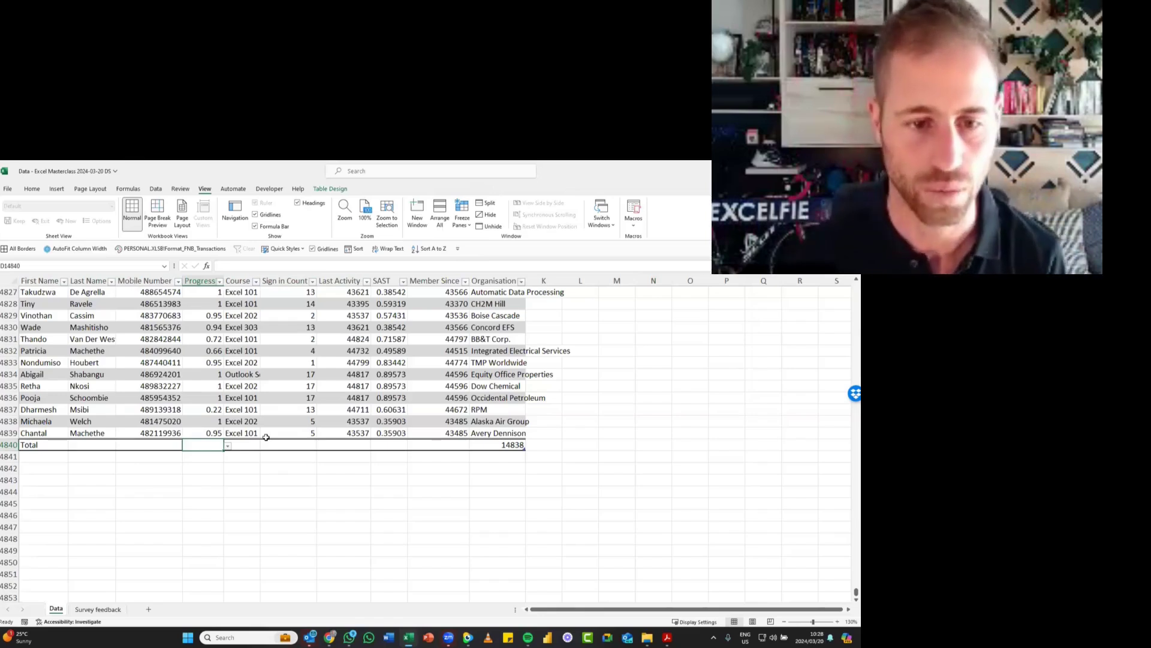
{"action": "left_click", "coordinate": [228, 446]}
{"action": "left_click", "coordinate": [219, 462]}
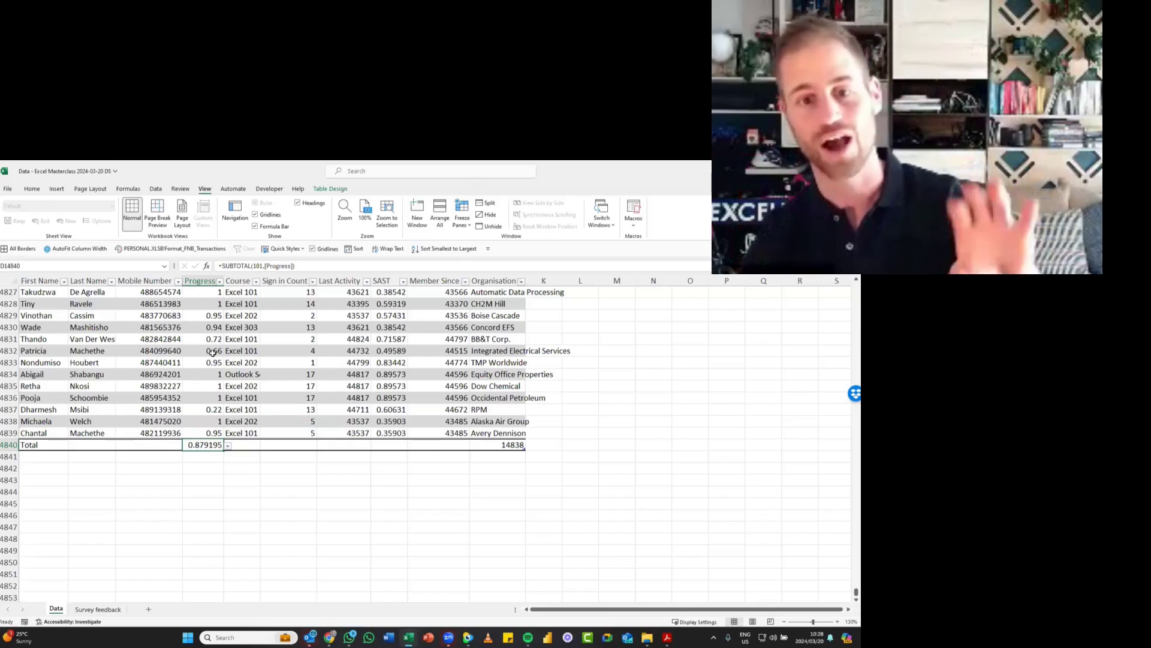
{"action": "left_click", "coordinate": [305, 446]}
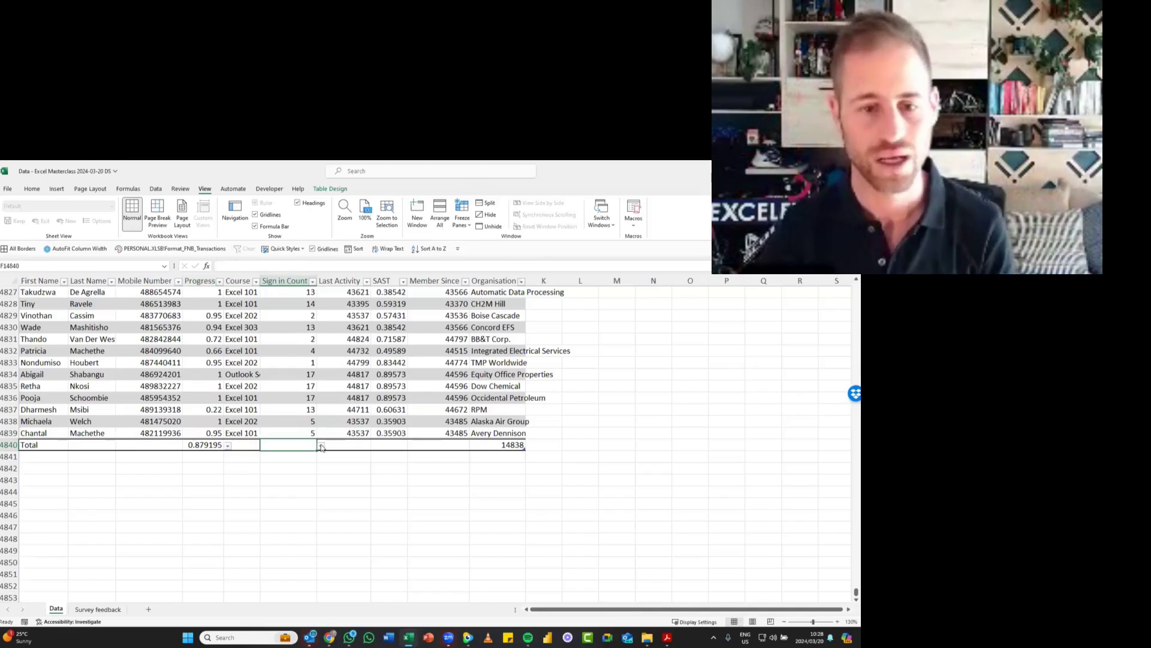
{"action": "left_click", "coordinate": [321, 446]}
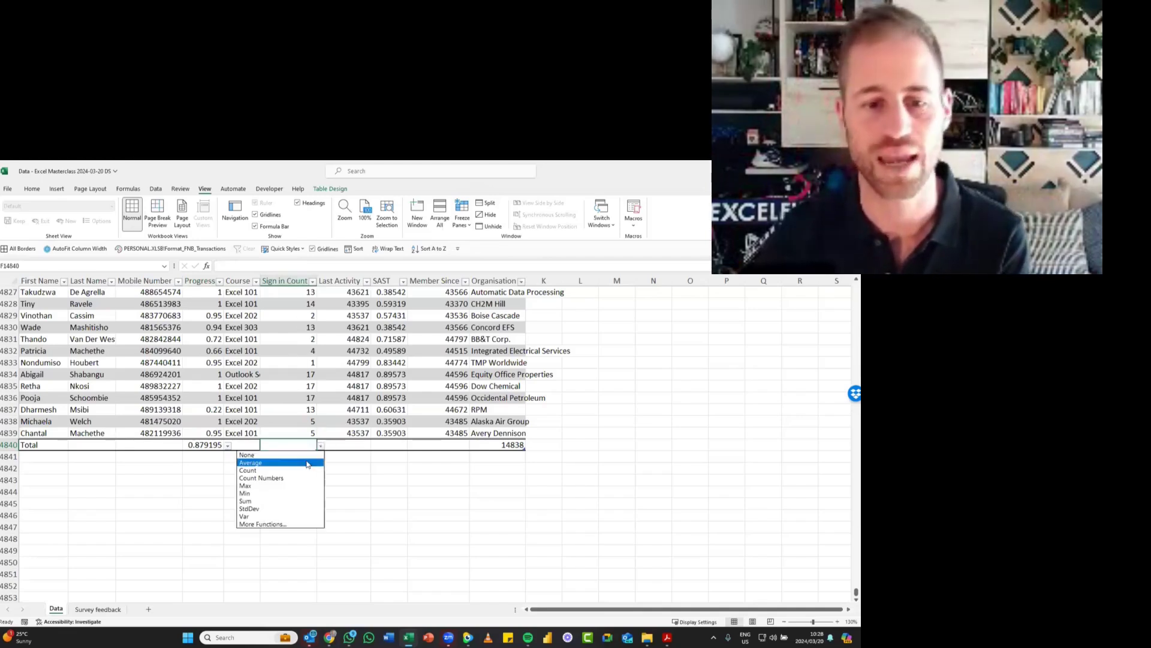
{"action": "left_click", "coordinate": [307, 464]}
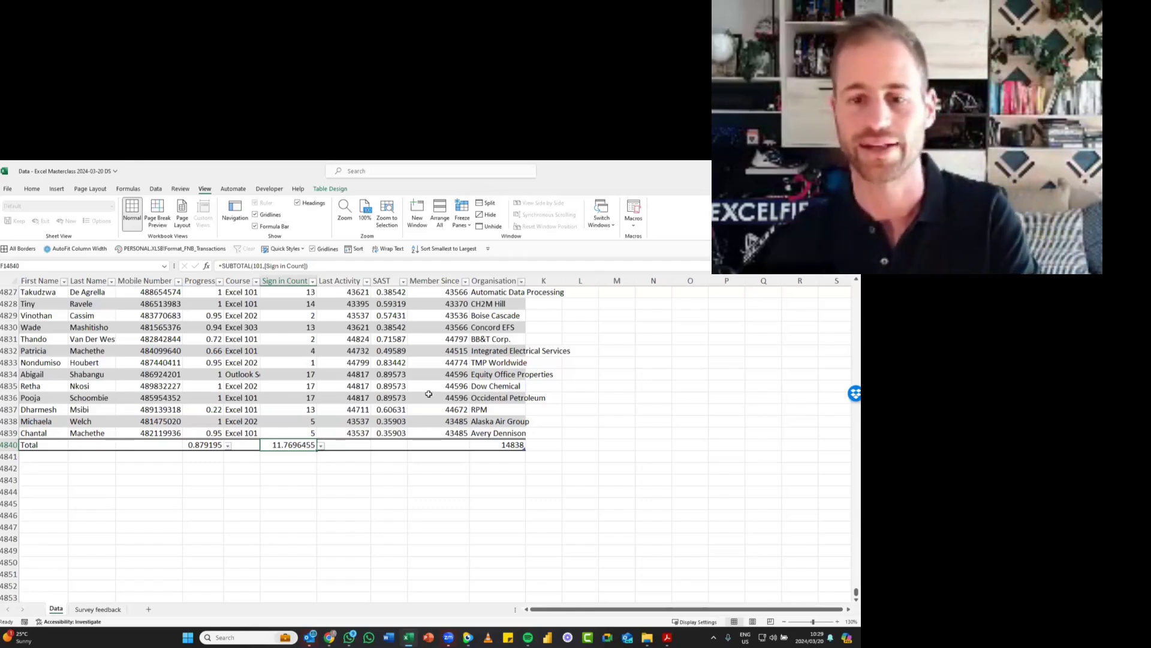
- Examine the Organisation total's summary function choices and the function number in its SUBTOTAL formula without changing it
{"action": "left_click", "coordinate": [499, 445]}
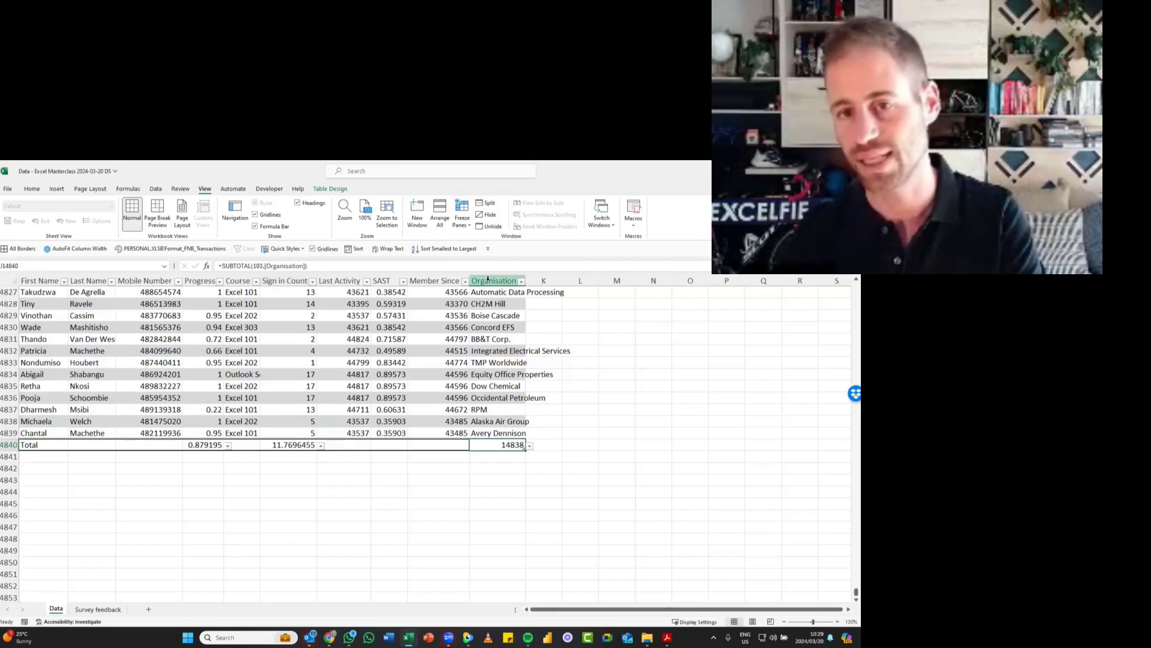
{"action": "left_click", "coordinate": [528, 447]}
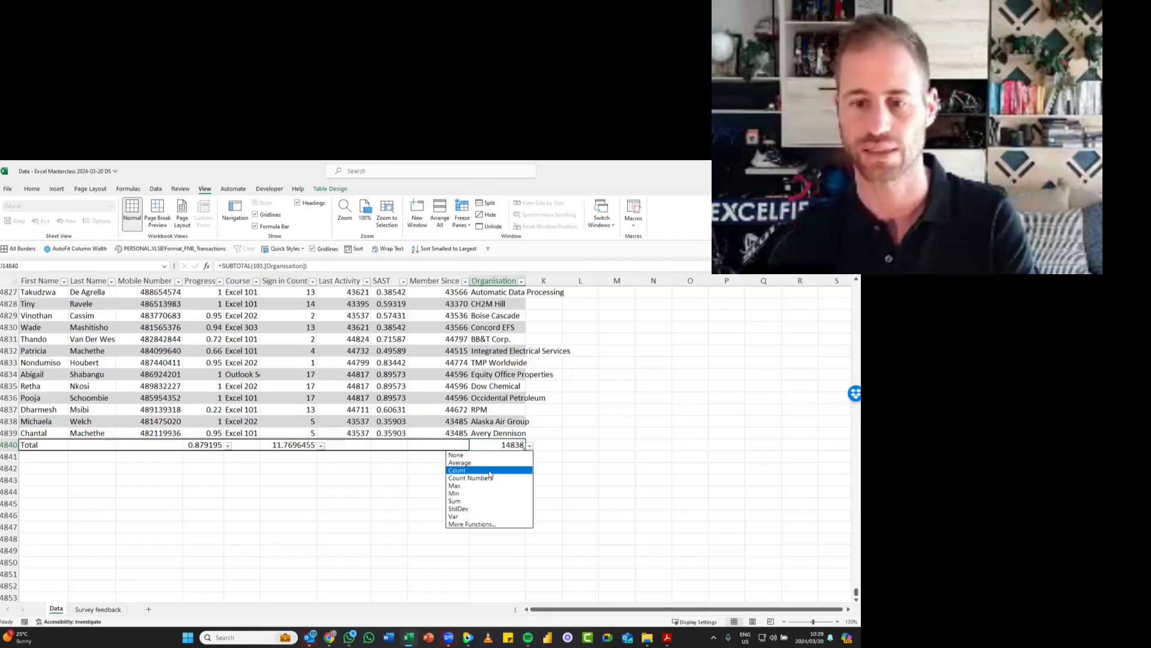
{"action": "left_click", "coordinate": [491, 396]}
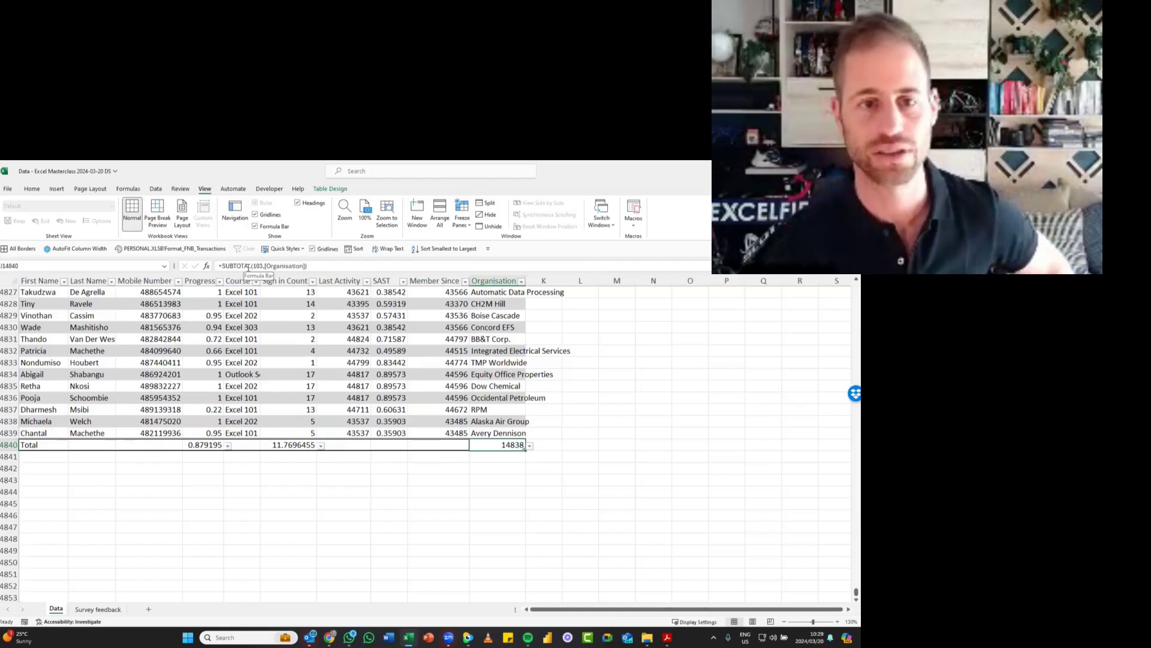
{"action": "left_click", "coordinate": [258, 266]}
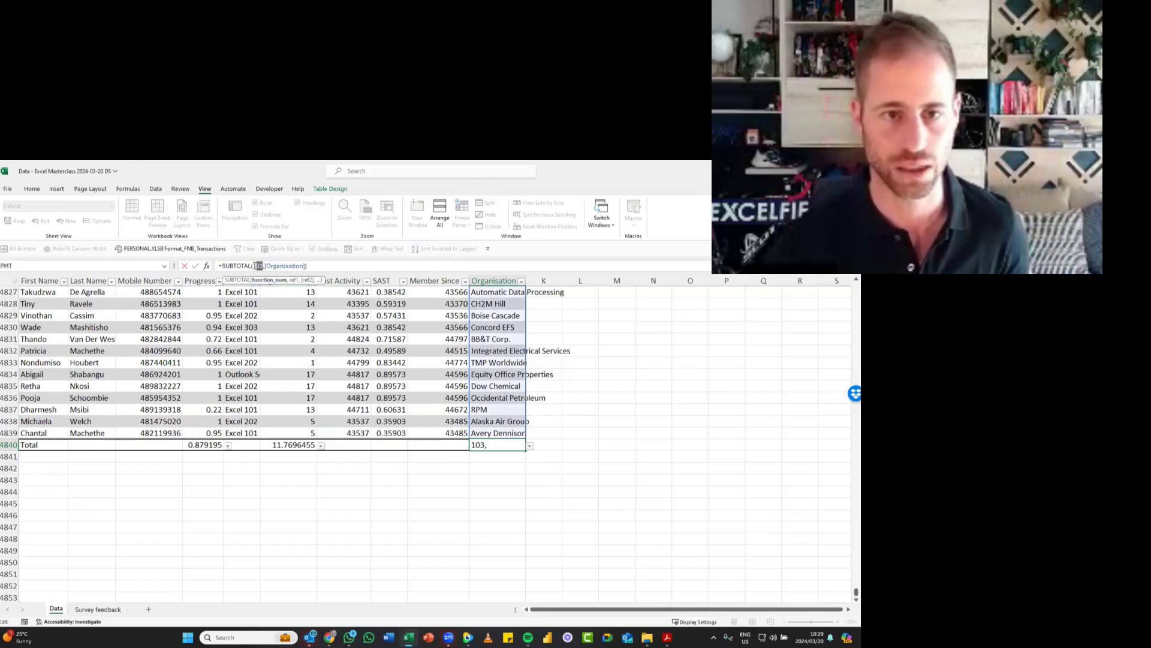
{"action": "left_click", "coordinate": [259, 266]}
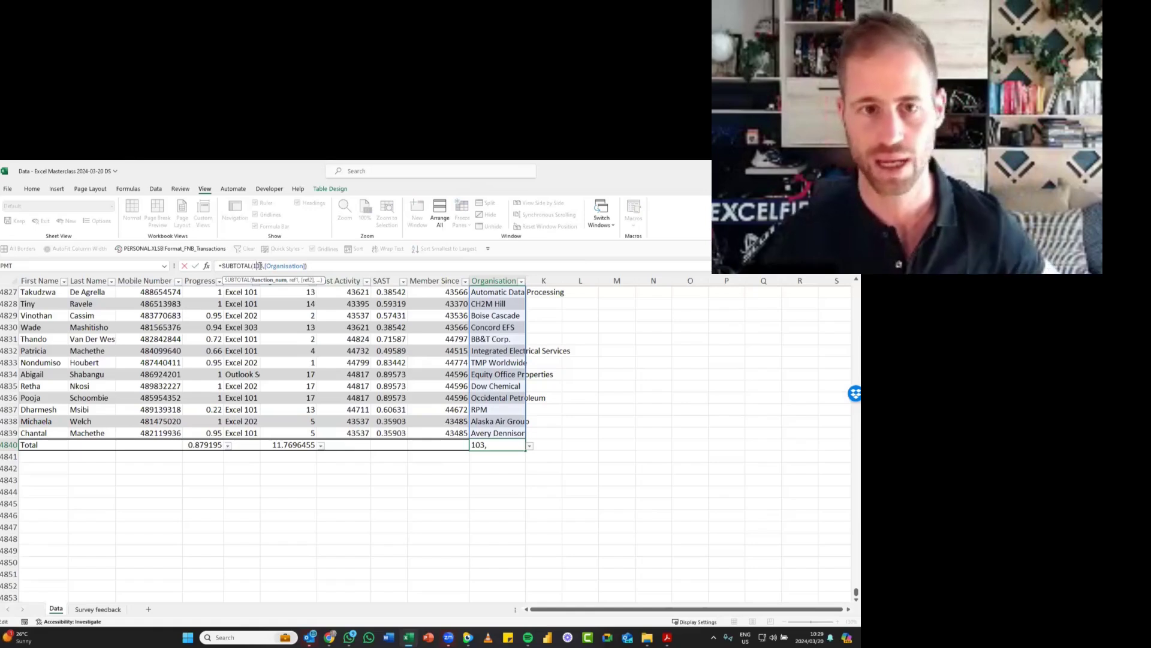
{"action": "key", "text": "Escape"}
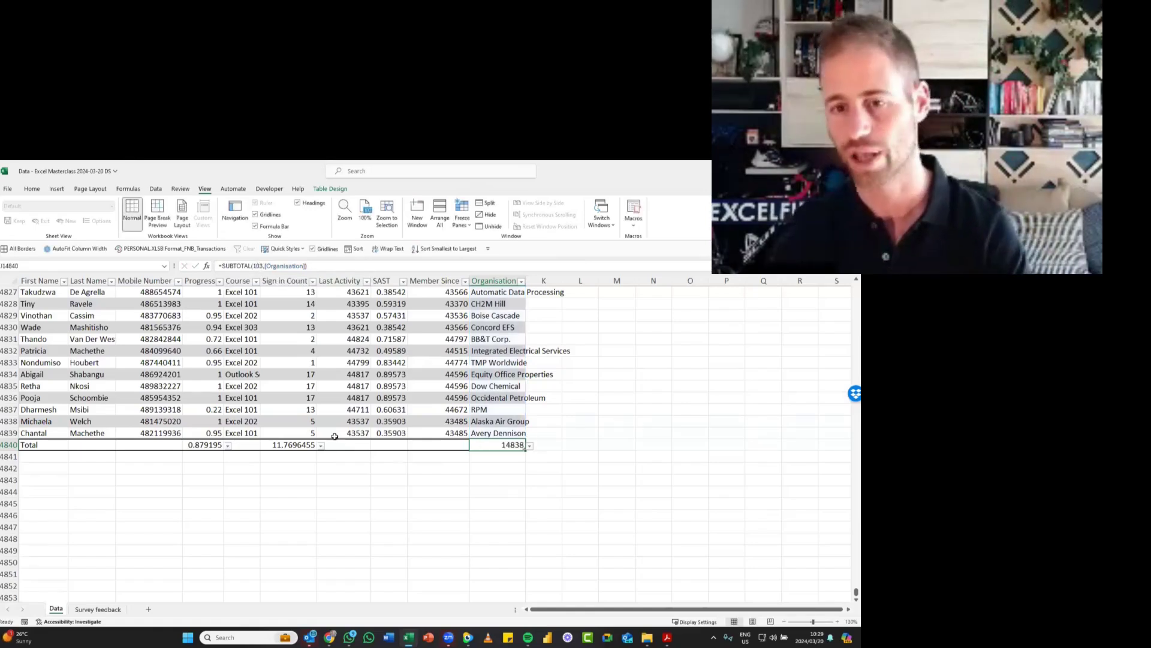
- Switch the Sign in Count total to Sum and inspect the function number in its SUBTOTAL formula without editing it
{"action": "left_click", "coordinate": [289, 444]}
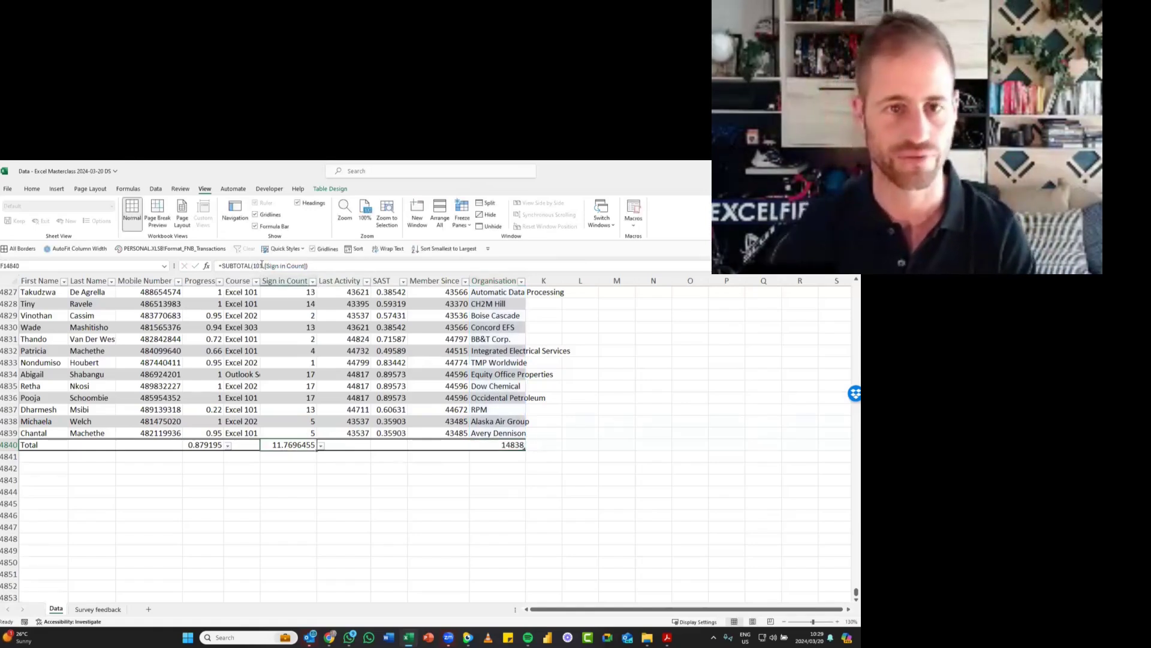
{"action": "left_click", "coordinate": [321, 447]}
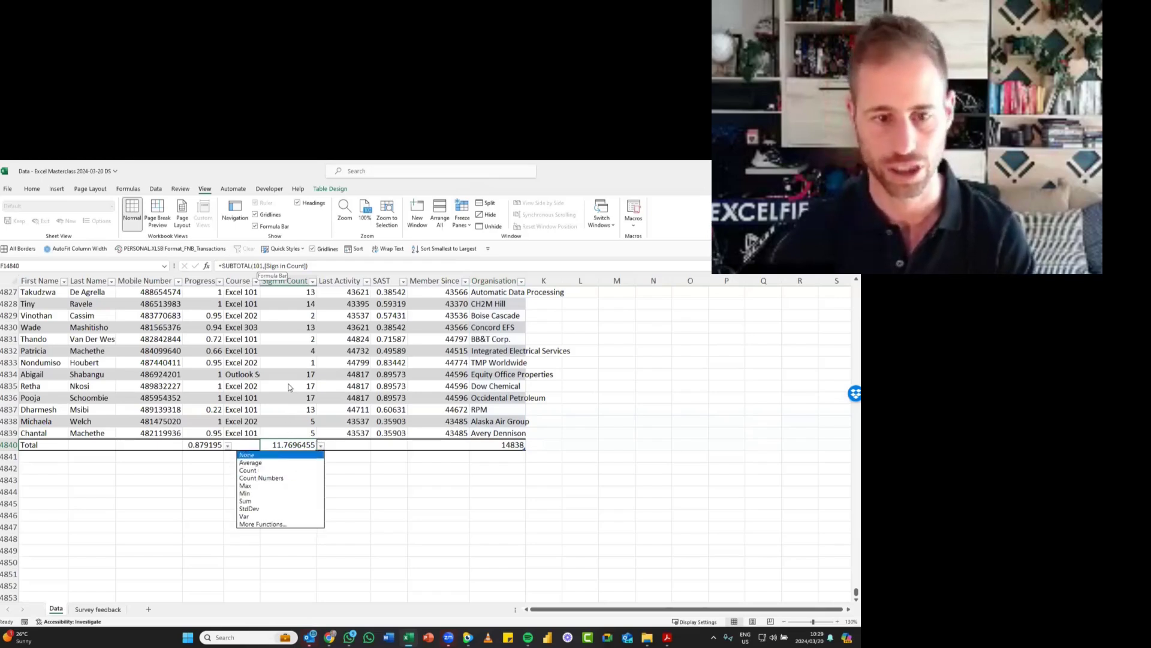
{"action": "left_click", "coordinate": [298, 464]}
{"action": "left_click", "coordinate": [321, 447]}
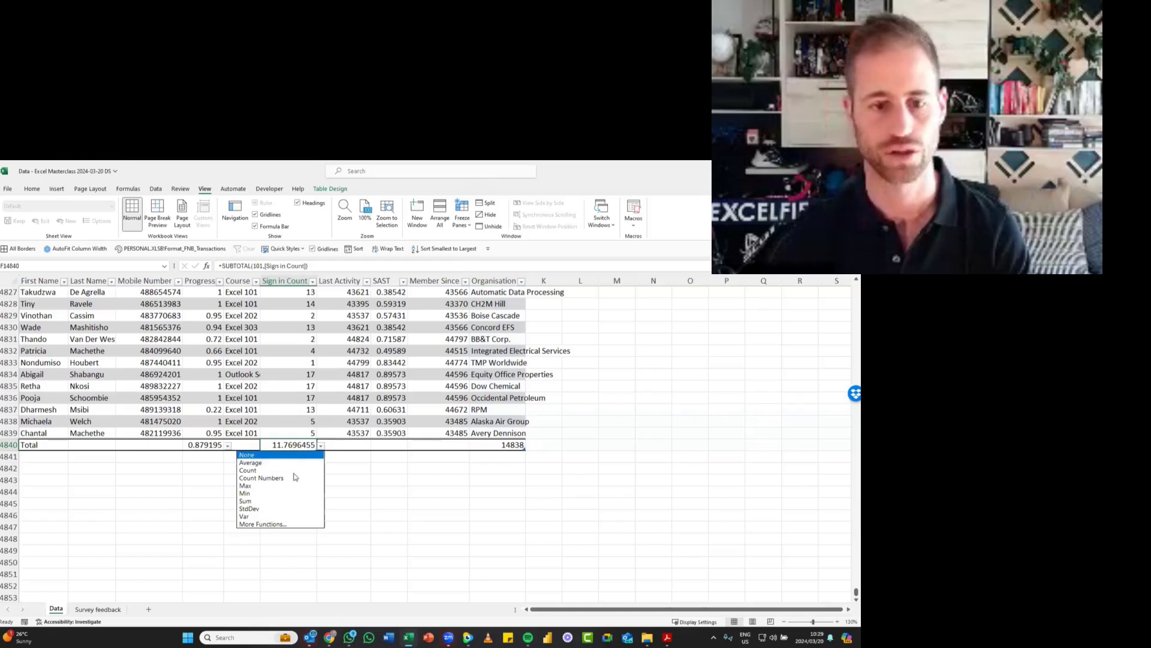
{"action": "left_click", "coordinate": [286, 500]}
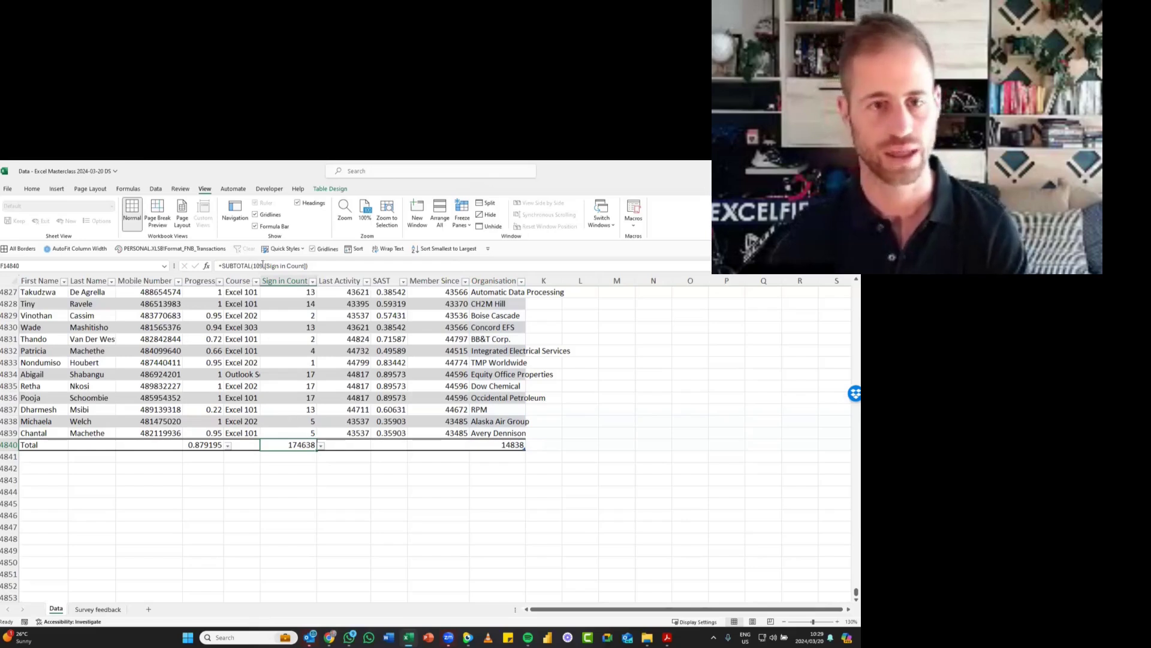
{"action": "left_click_drag", "start_coordinate": [263, 264], "coordinate": [257, 265]}
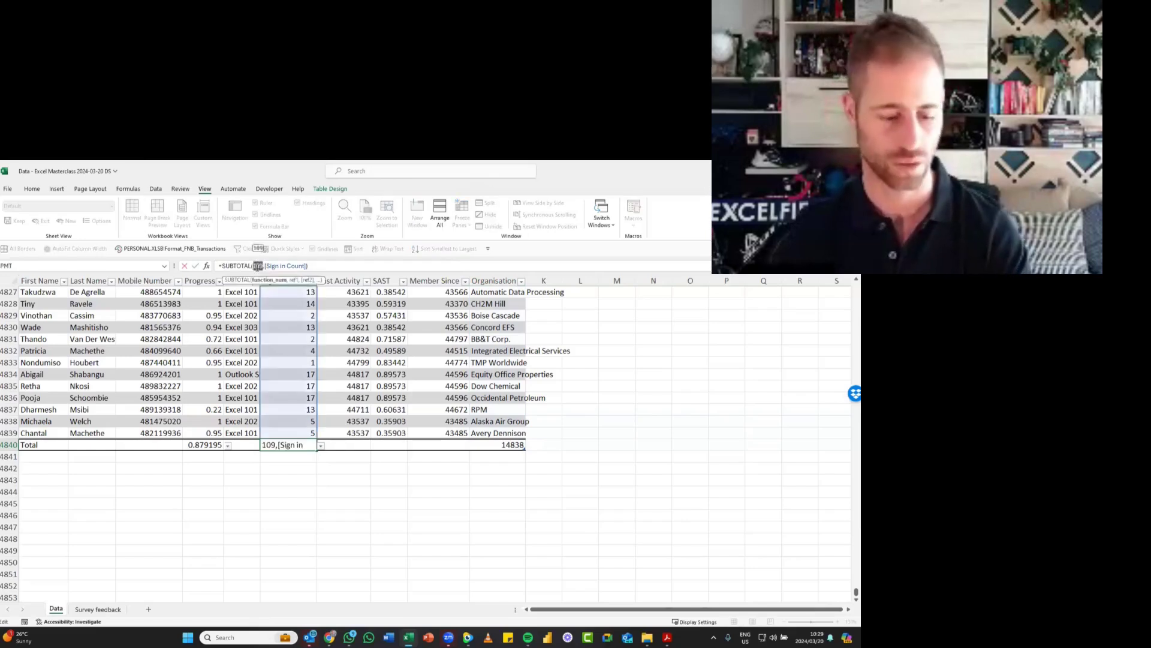
{"action": "key", "text": "Escape"}
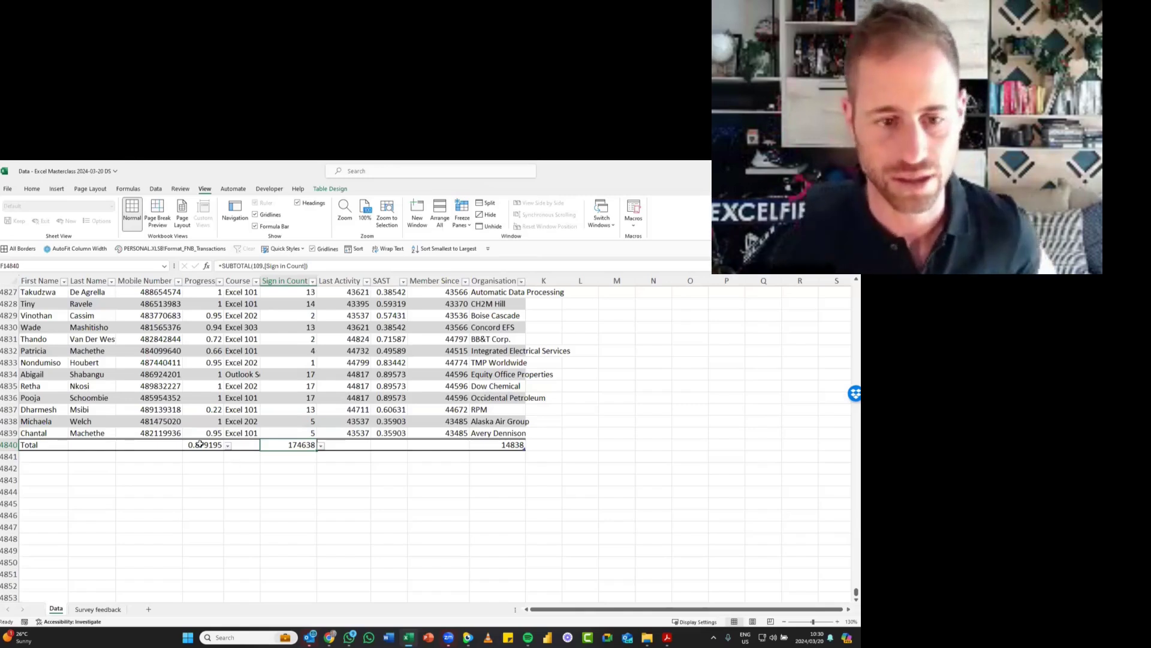
- Set the Sign in Count column's total back to Average
{"action": "left_click", "coordinate": [320, 446]}
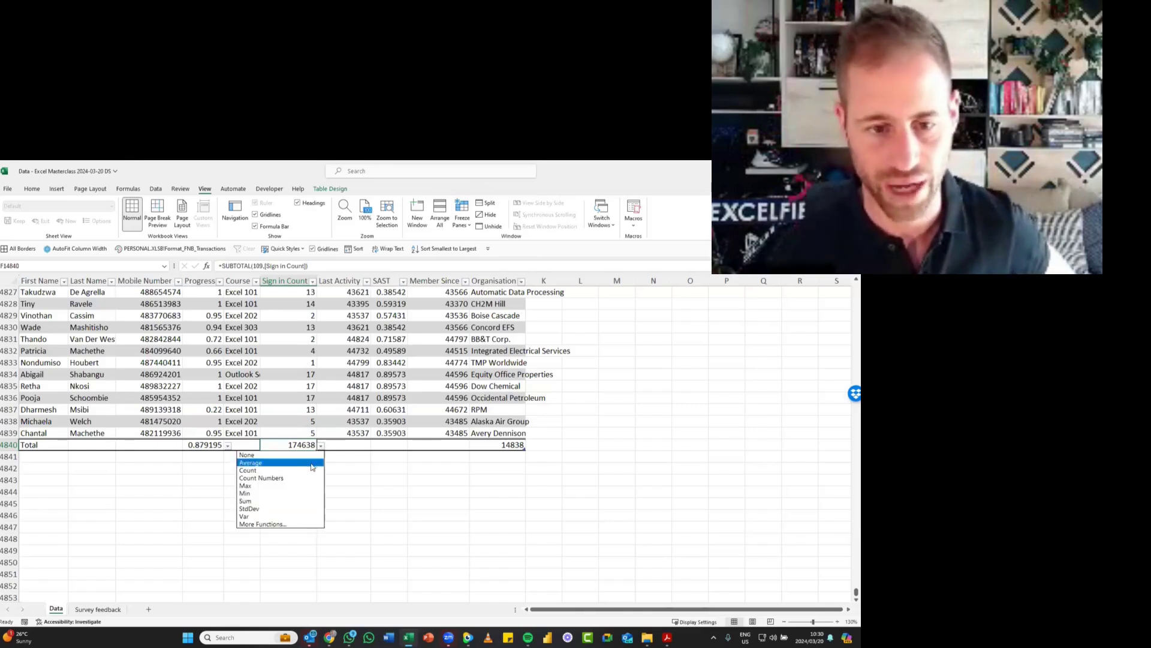
{"action": "left_click", "coordinate": [270, 475]}
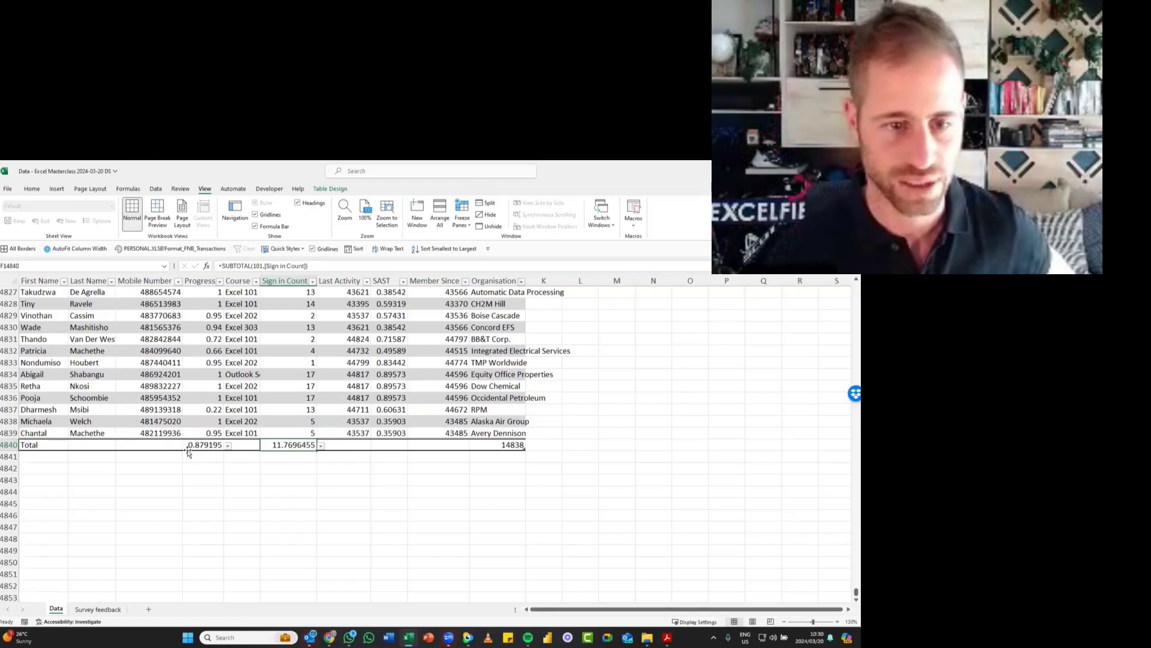
- Filter the Course column to show only Excel 101, and check the Progress average in the total row
{"action": "left_click", "coordinate": [255, 282]}
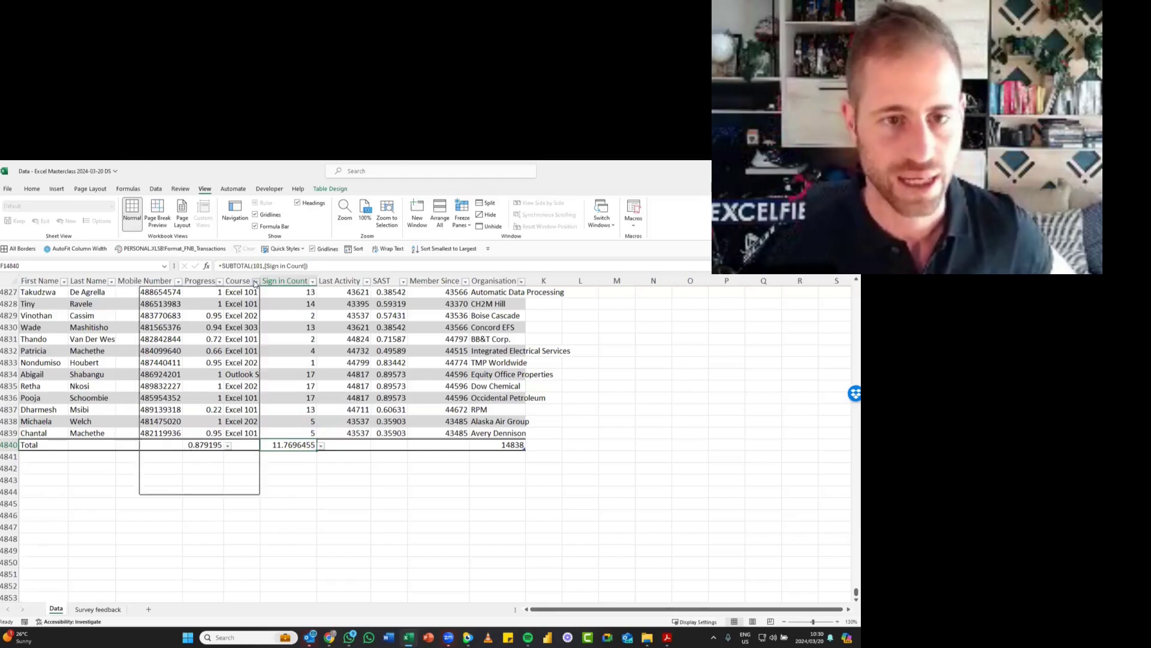
{"action": "left_click", "coordinate": [166, 401]}
{"action": "left_click", "coordinate": [166, 409]}
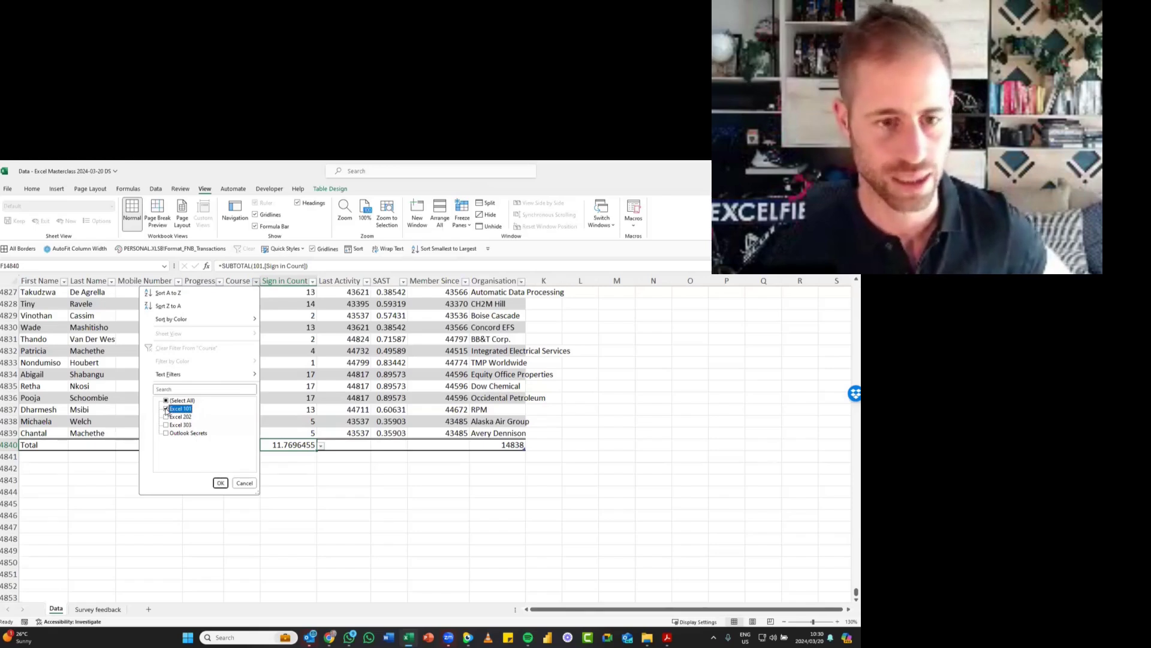
{"action": "left_click", "coordinate": [221, 483]}
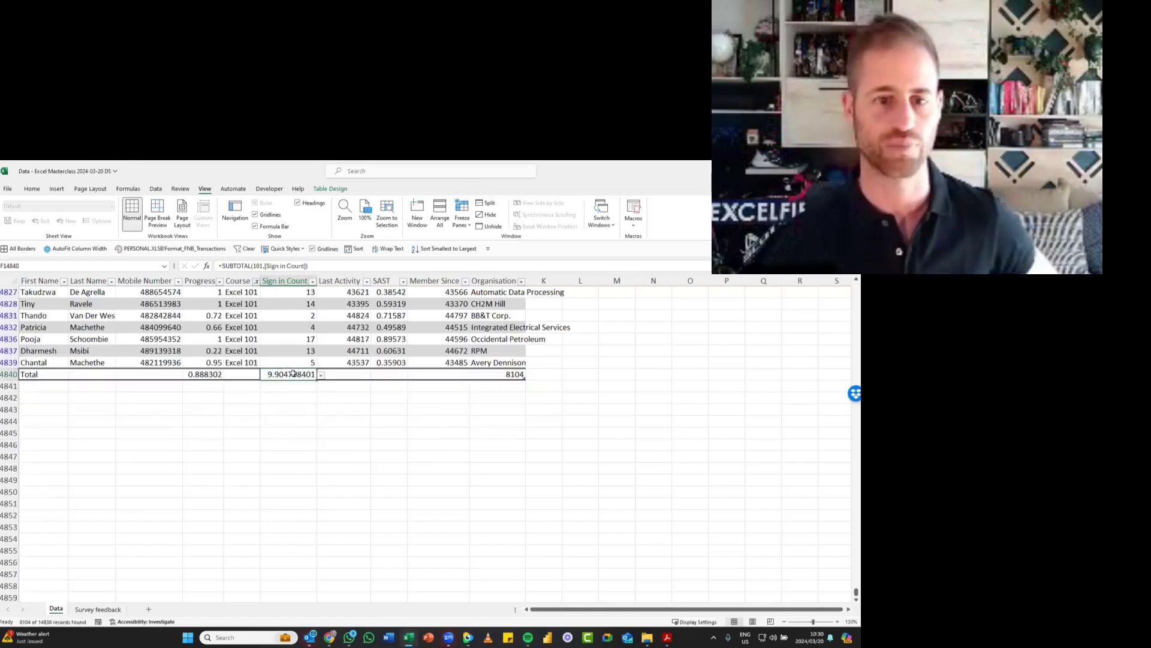
{"action": "left_click", "coordinate": [207, 376]}
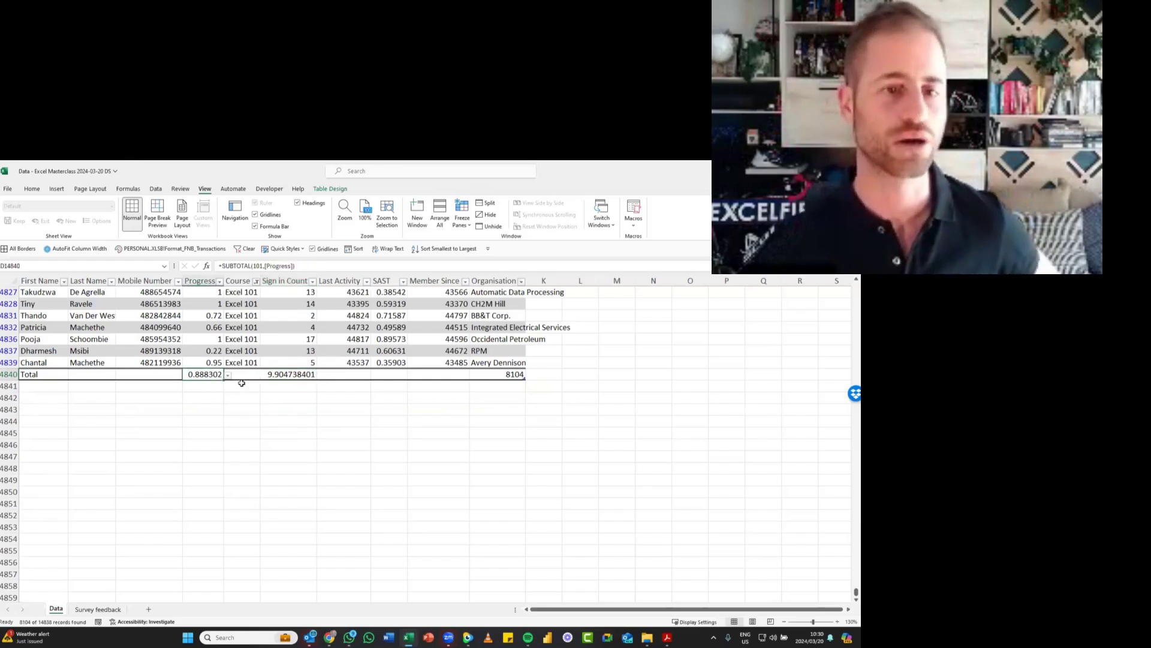
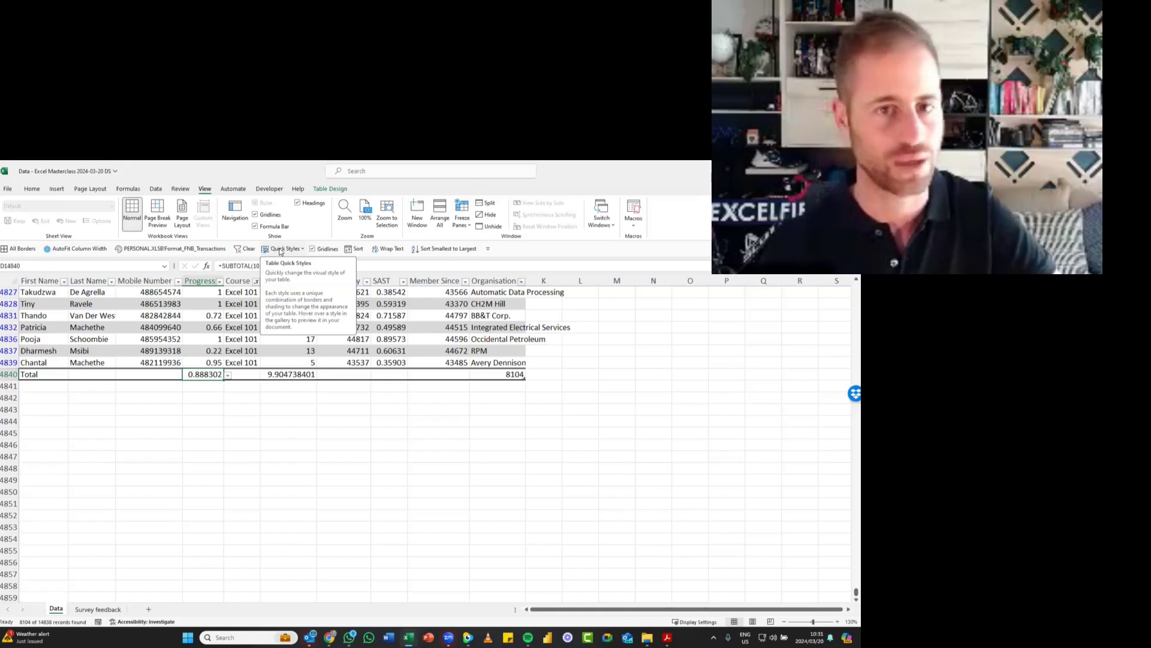
- Move the Quick Access Toolbar above the ribbon and return it below the ribbon
{"action": "right_click", "coordinate": [280, 250]}
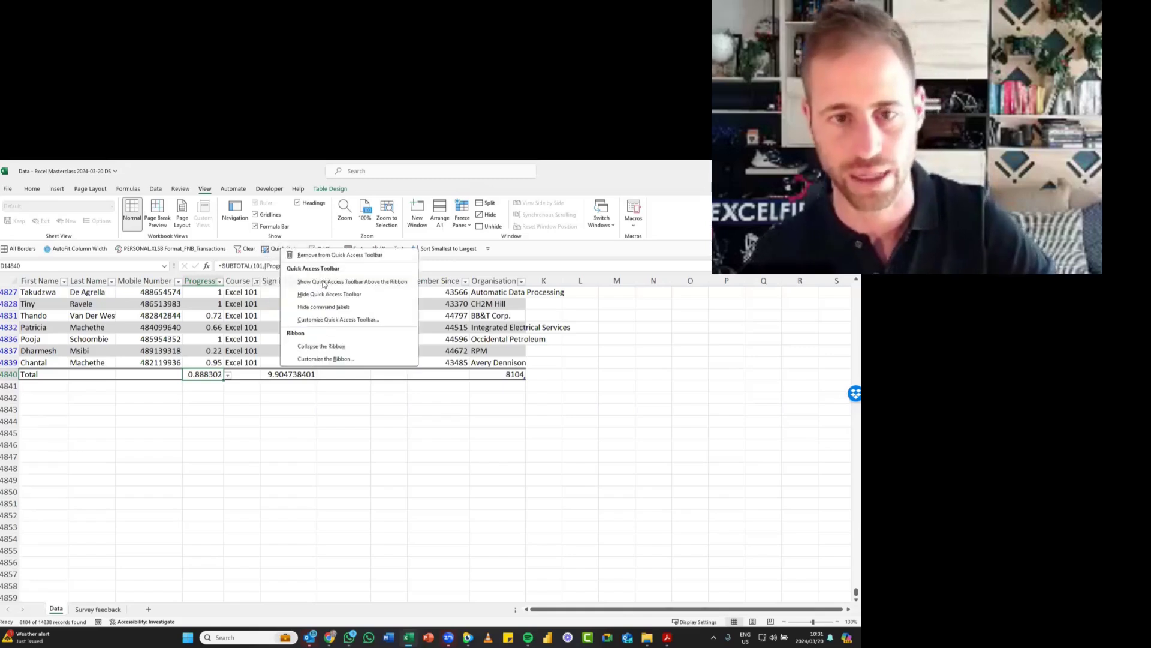
{"action": "left_click", "coordinate": [324, 282]}
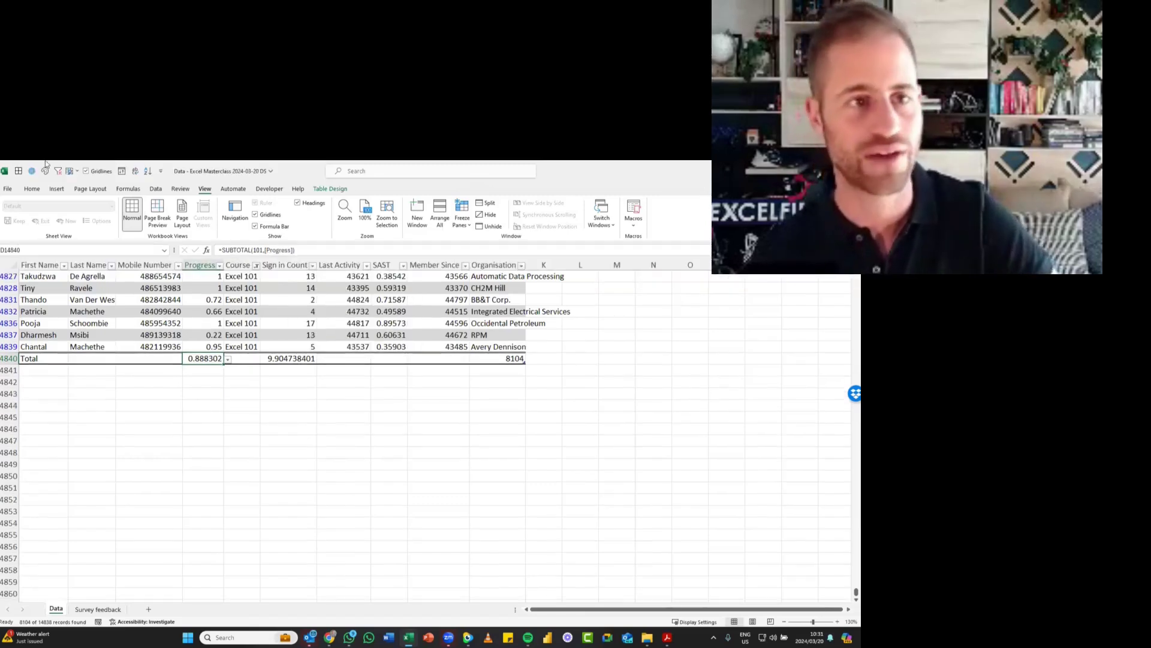
{"action": "right_click", "coordinate": [18, 171]}
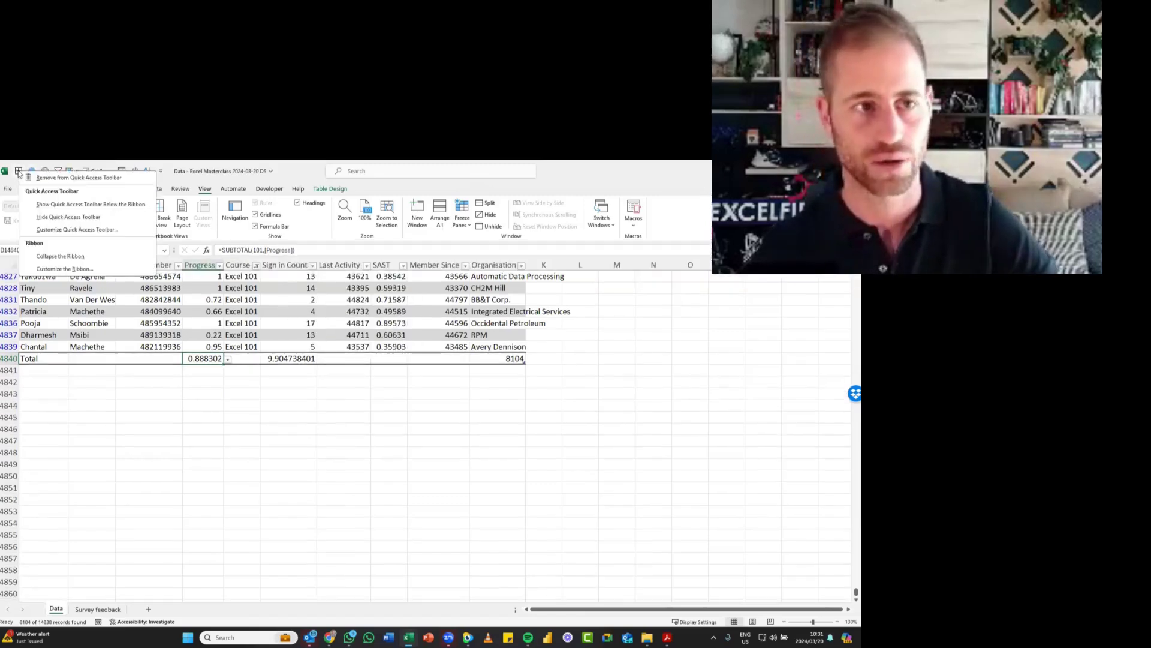
{"action": "left_click", "coordinate": [56, 206]}
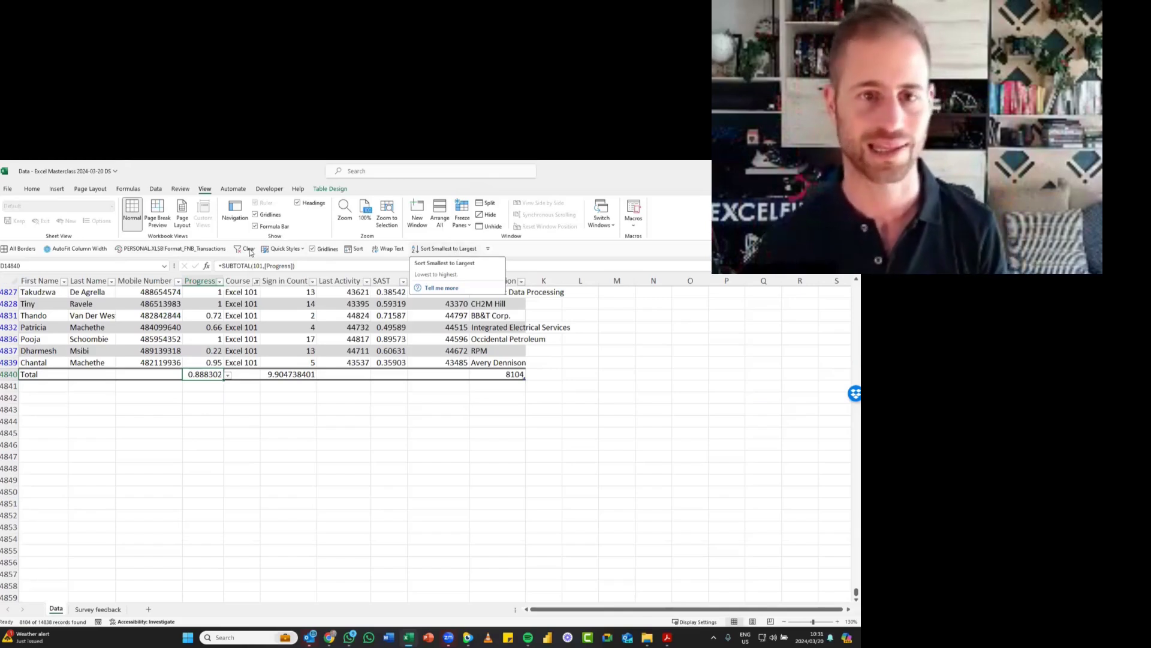
- Check the Quick Access Toolbar options for the filter Clear command without adding or removing it
{"action": "left_click", "coordinate": [156, 189]}
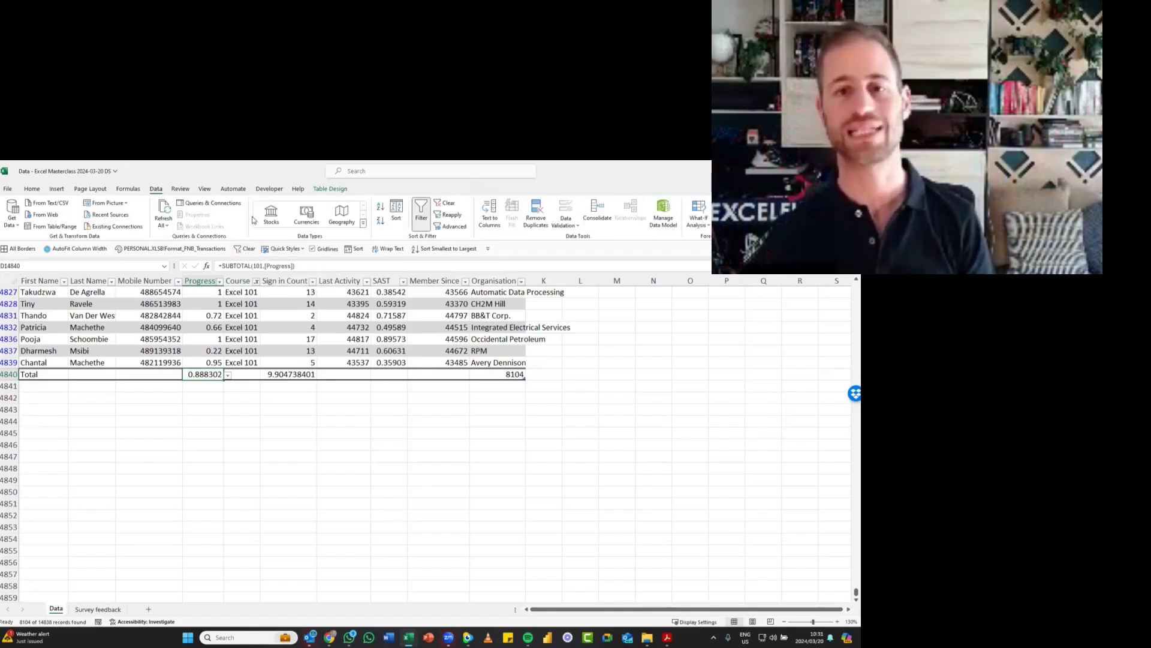
{"action": "right_click", "coordinate": [445, 205]}
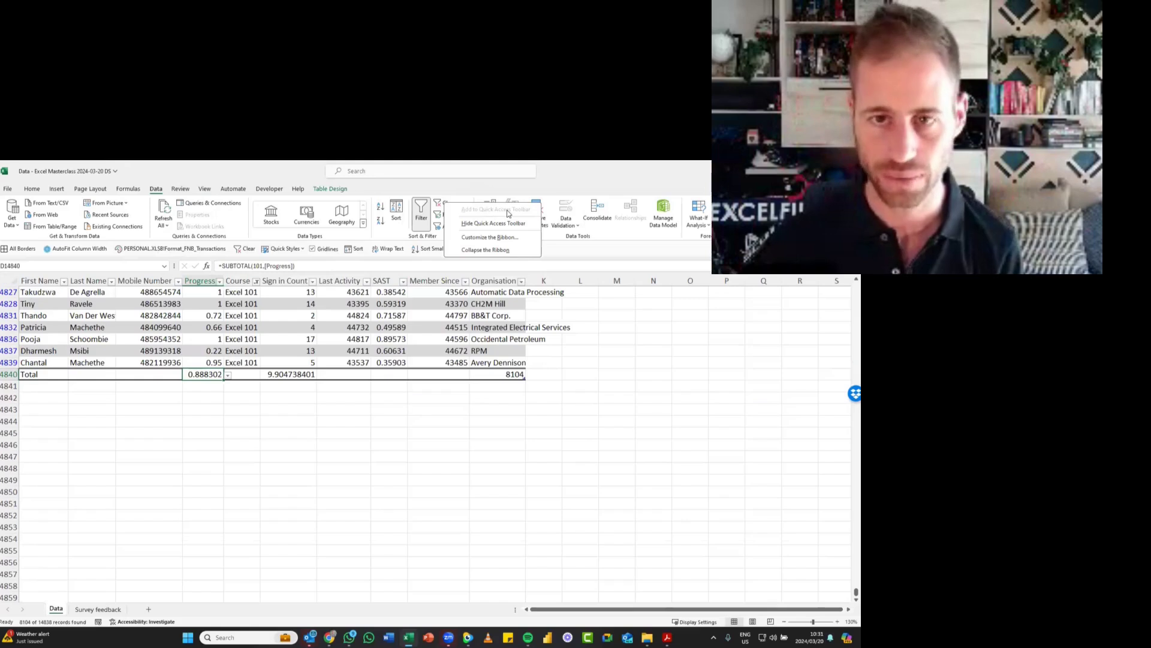
{"action": "left_click", "coordinate": [448, 186]}
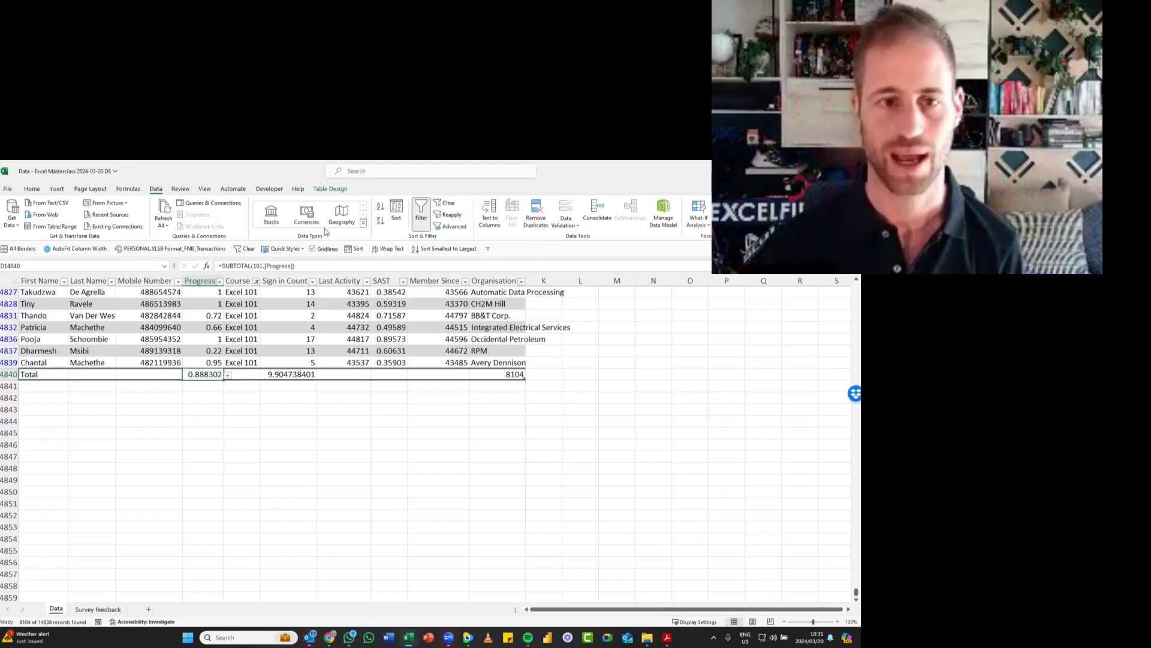
{"action": "right_click", "coordinate": [249, 252]}
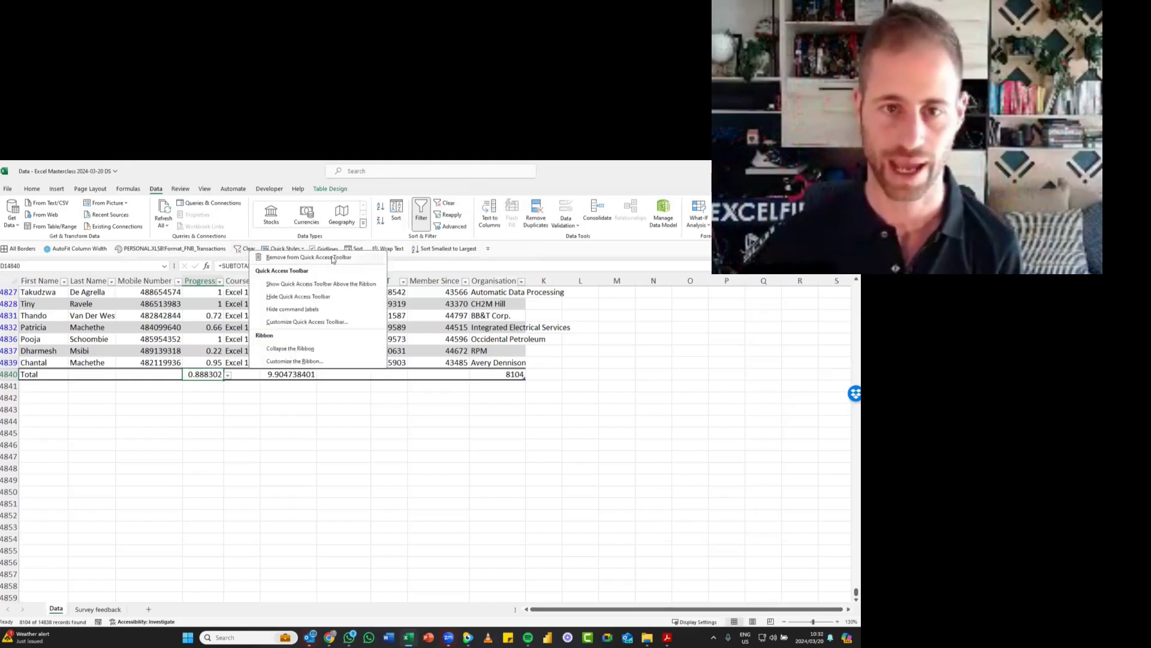
{"action": "left_click", "coordinate": [541, 249]}
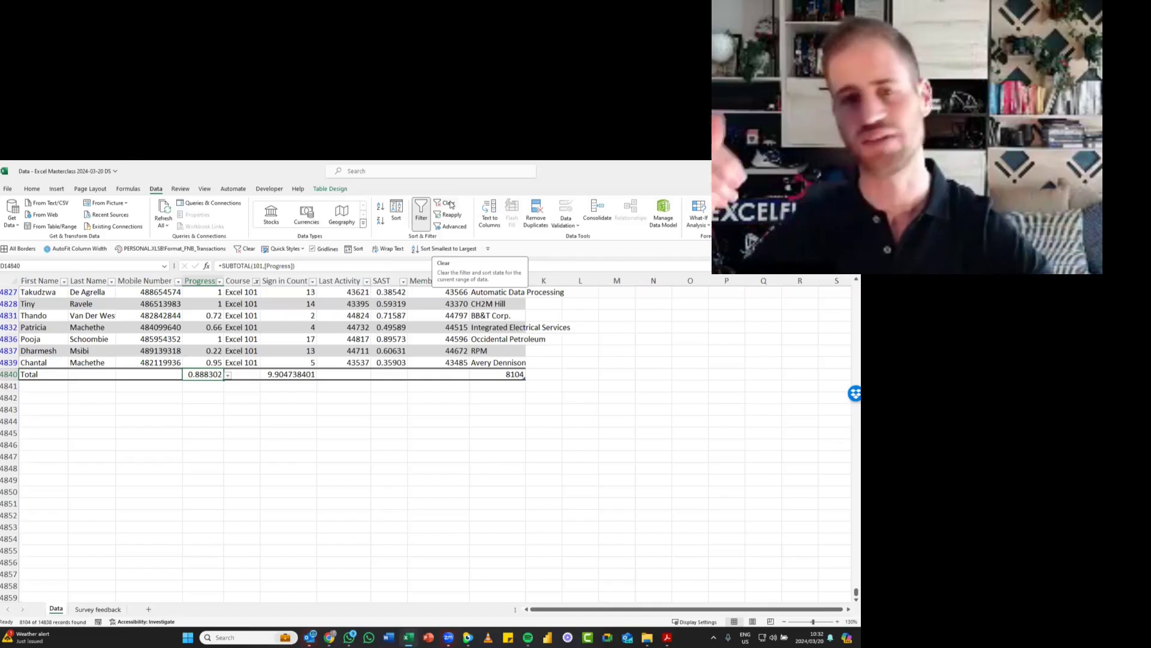
- Save the workbook and clear the Excel 101 filter from the table
{"action": "left_click", "coordinate": [283, 329]}
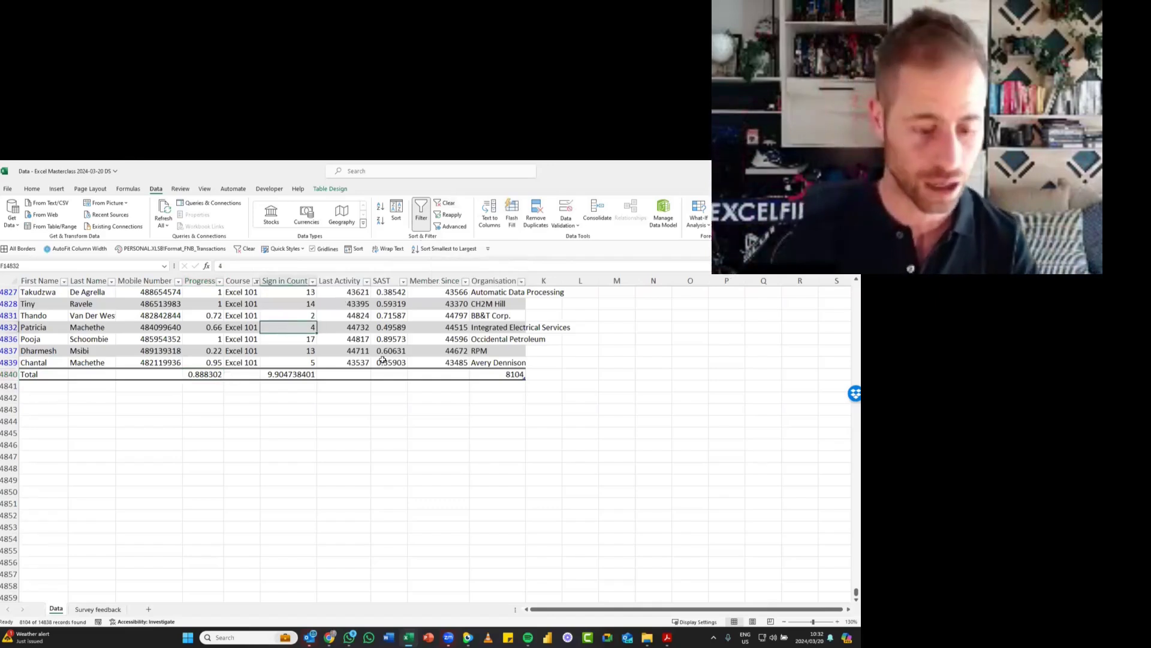
{"action": "key", "text": "ctrl+s"}
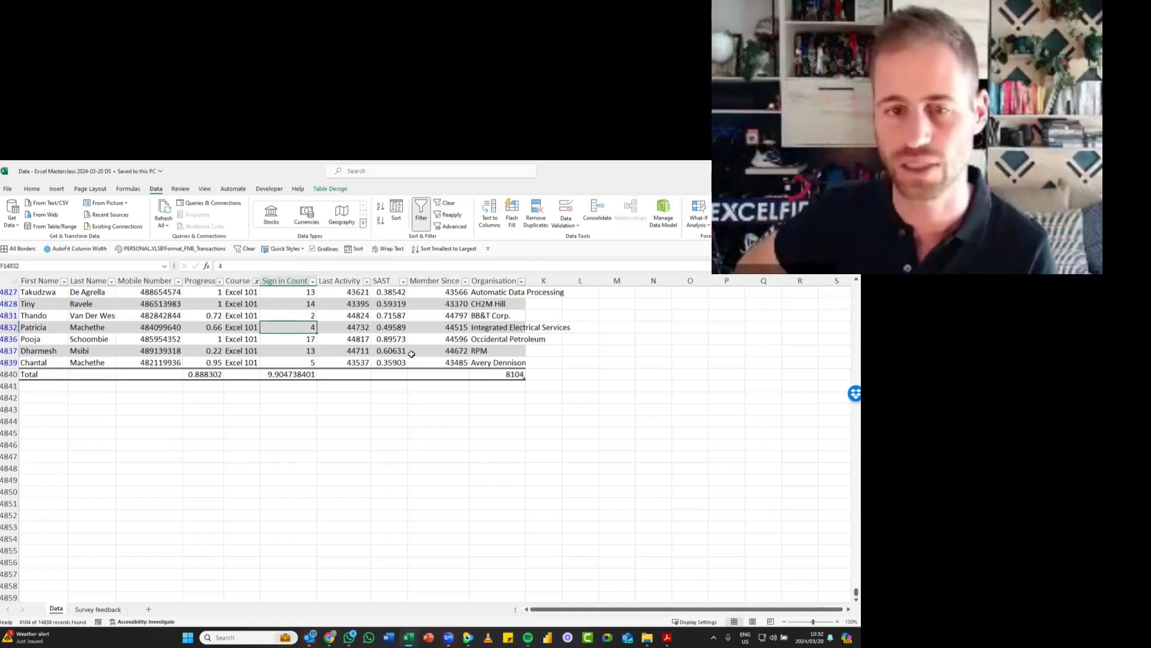
{"action": "key", "text": "alt"}
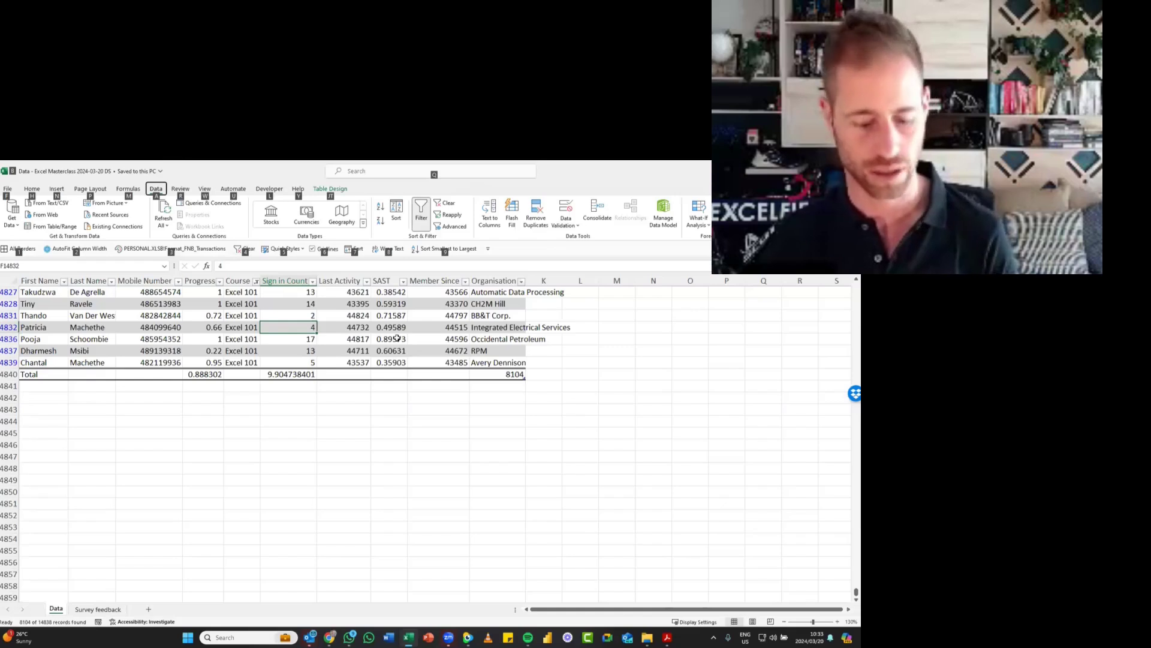
{"action": "key", "text": "4"}
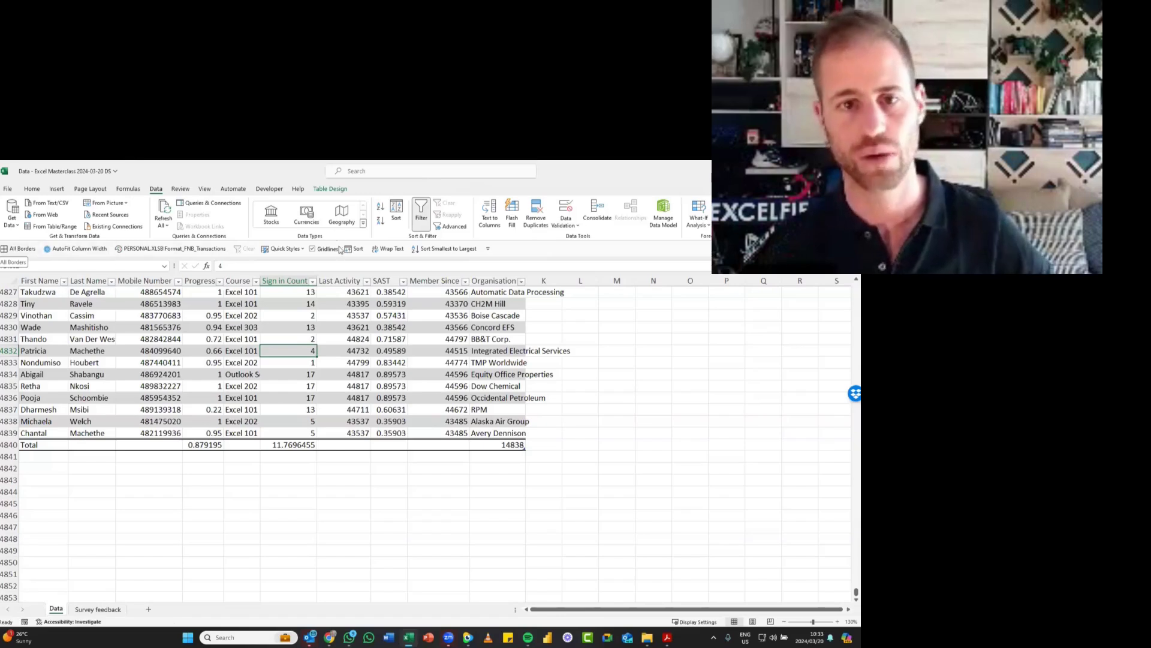
- Examine the fill colour choices for the blank cells beside the table without applying a fill
{"action": "left_click_drag", "start_coordinate": [617, 303], "coordinate": [760, 483]}
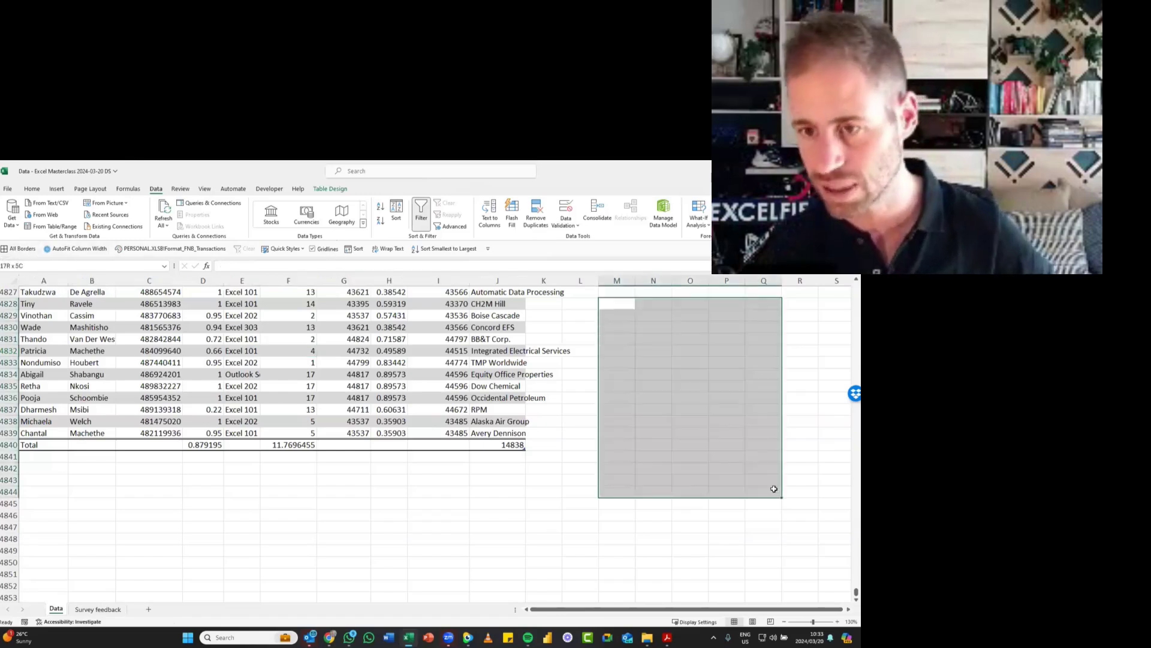
{"action": "left_click", "coordinate": [675, 405]}
{"action": "left_click_drag", "start_coordinate": [580, 303], "coordinate": [804, 492]}
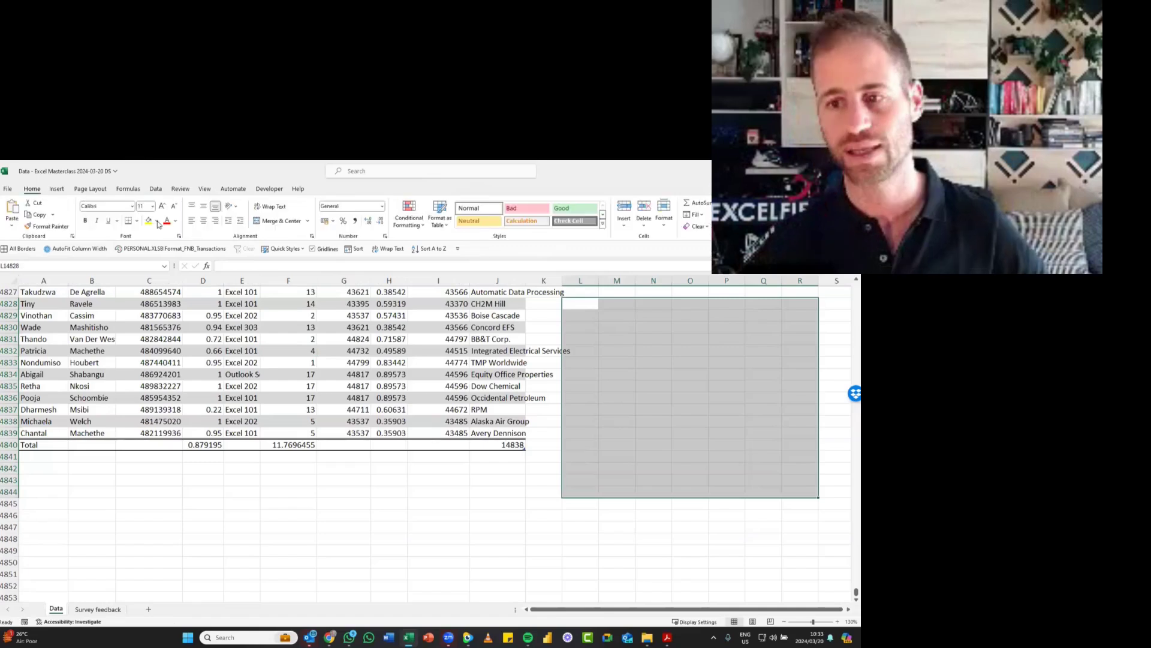
{"action": "left_click", "coordinate": [157, 221]}
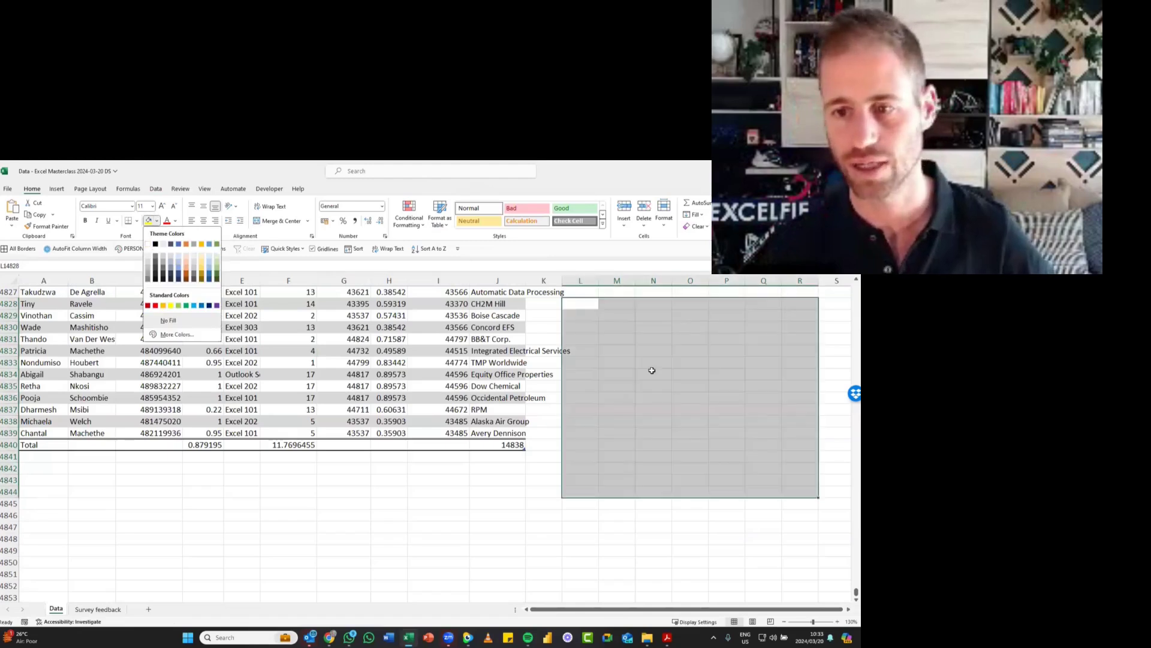
{"action": "left_click", "coordinate": [677, 379]}
{"action": "left_click", "coordinate": [677, 378]}
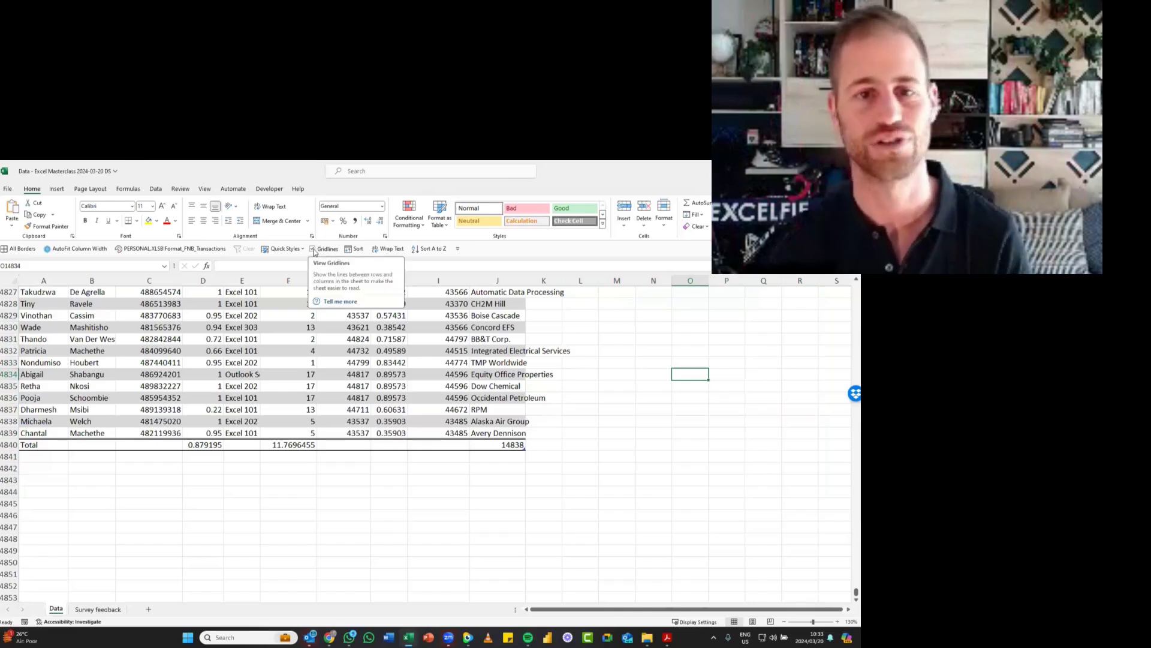
- Turn off the gridlines on the Data sheet
{"action": "left_click", "coordinate": [204, 189]}
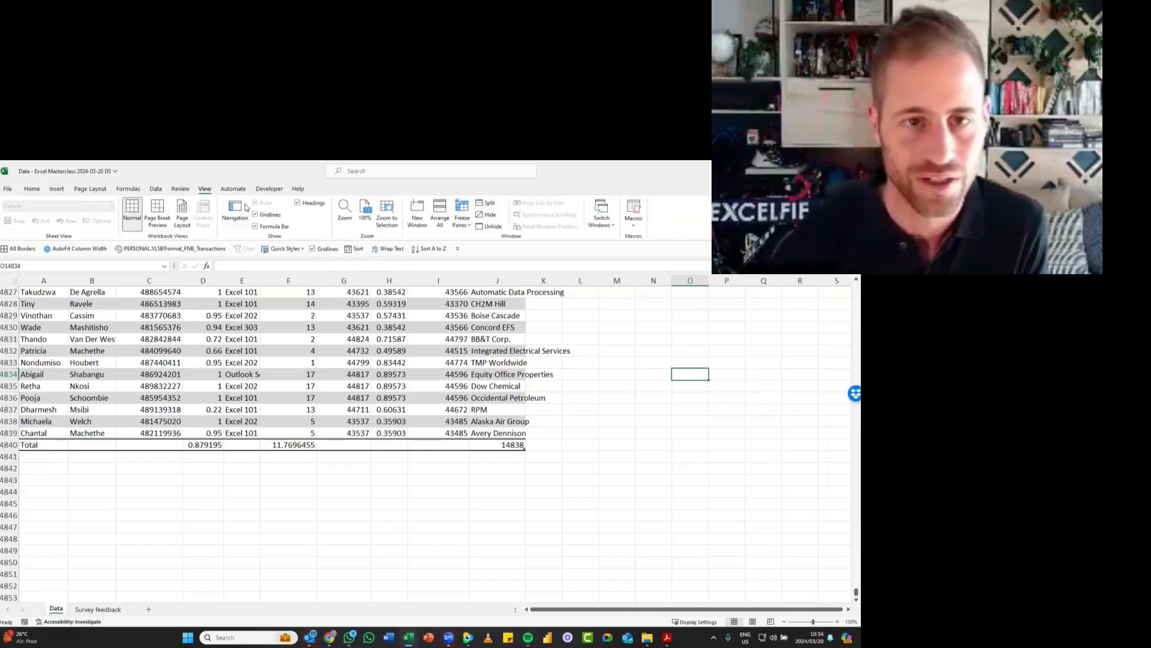
{"action": "left_click", "coordinate": [31, 189]}
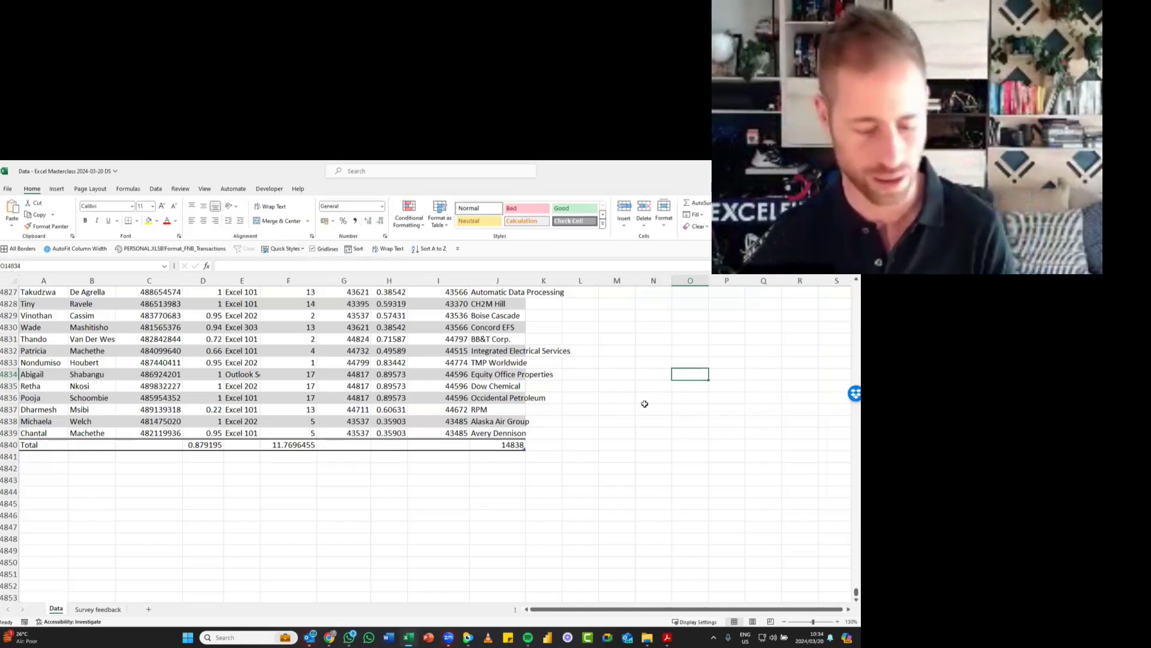
{"action": "key", "text": "alt"}
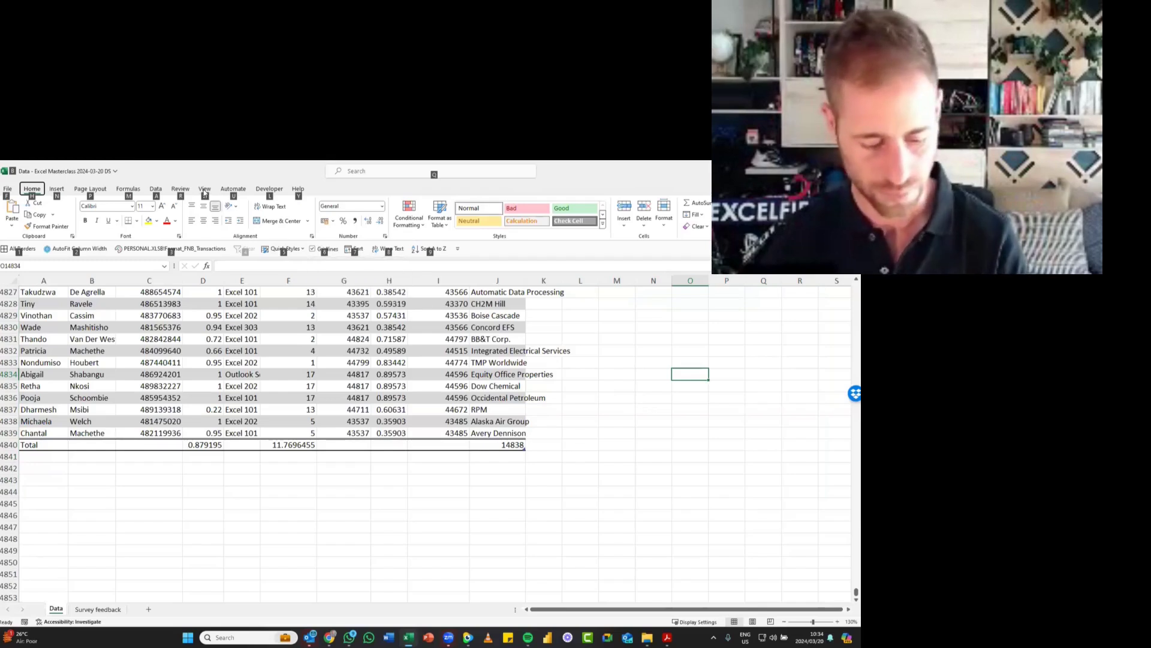
{"action": "key", "text": "w"}
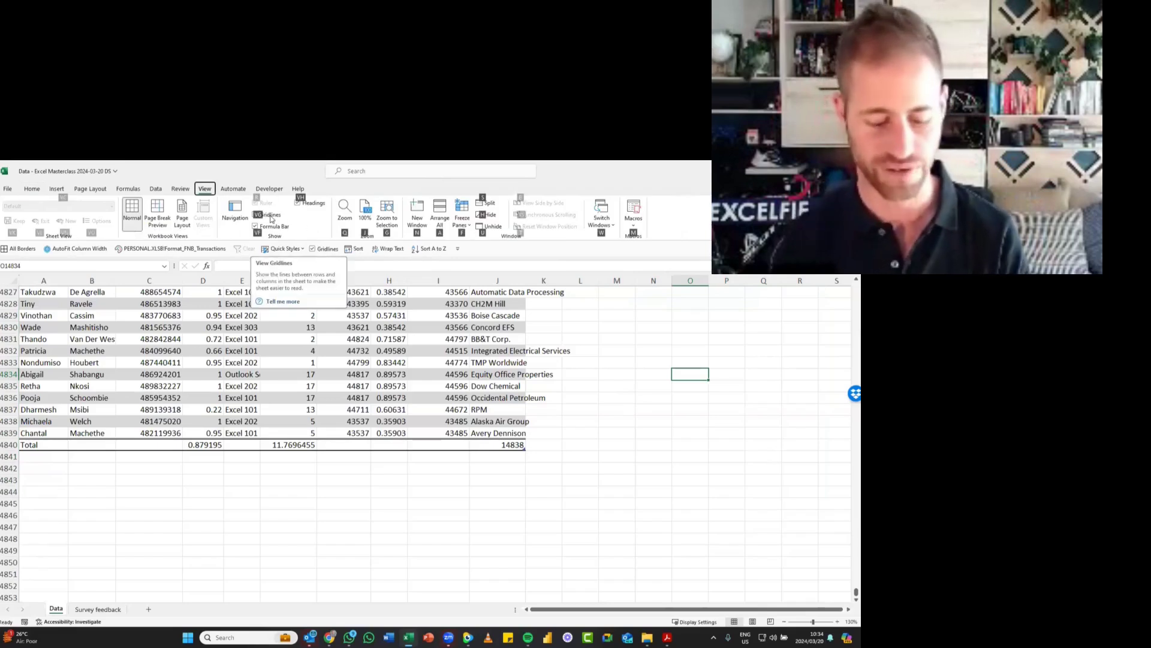
{"action": "left_click", "coordinate": [272, 215]}
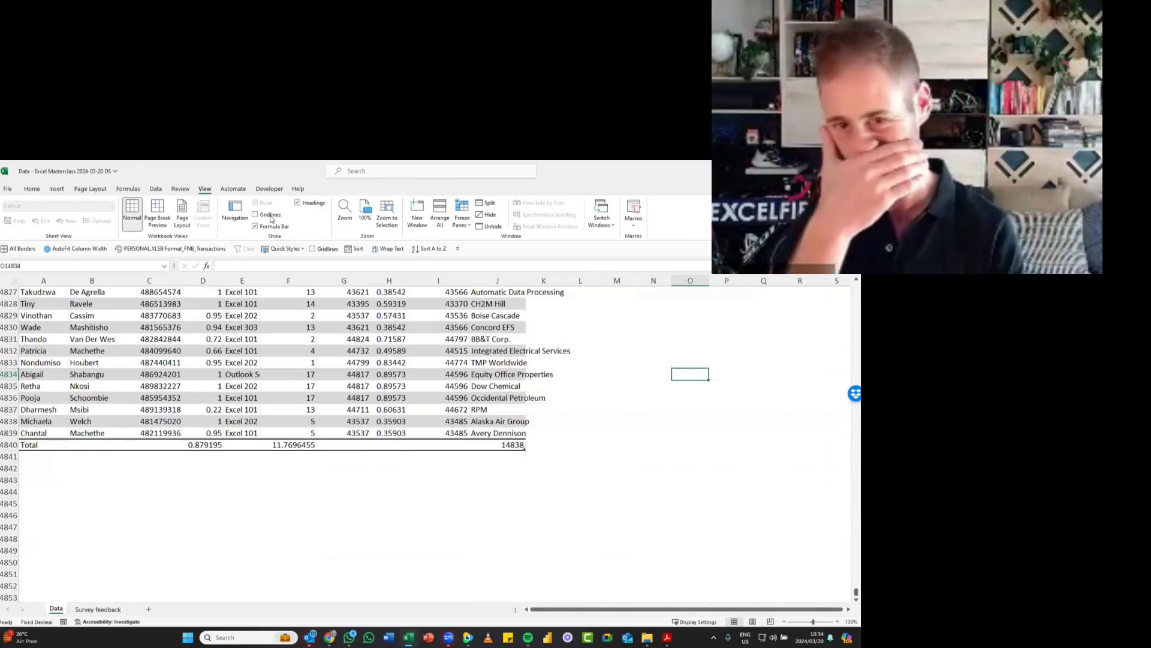
- Show the Data sheet's gridlines again and hide them once more
{"action": "key", "text": "alt"}
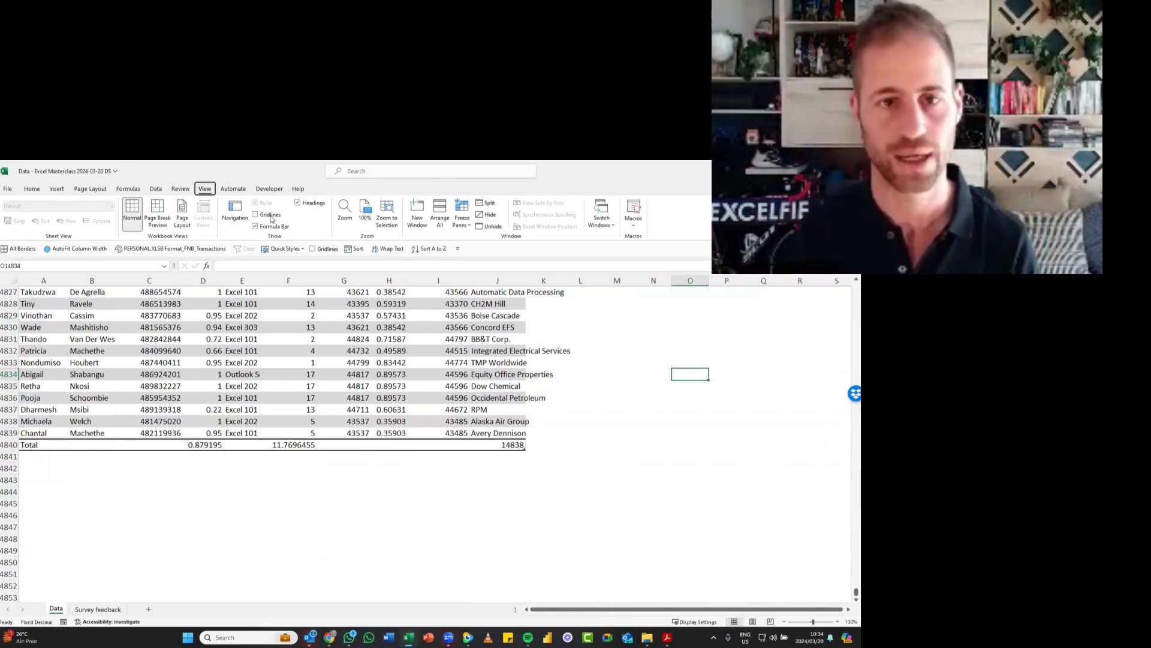
{"action": "key", "text": "6"}
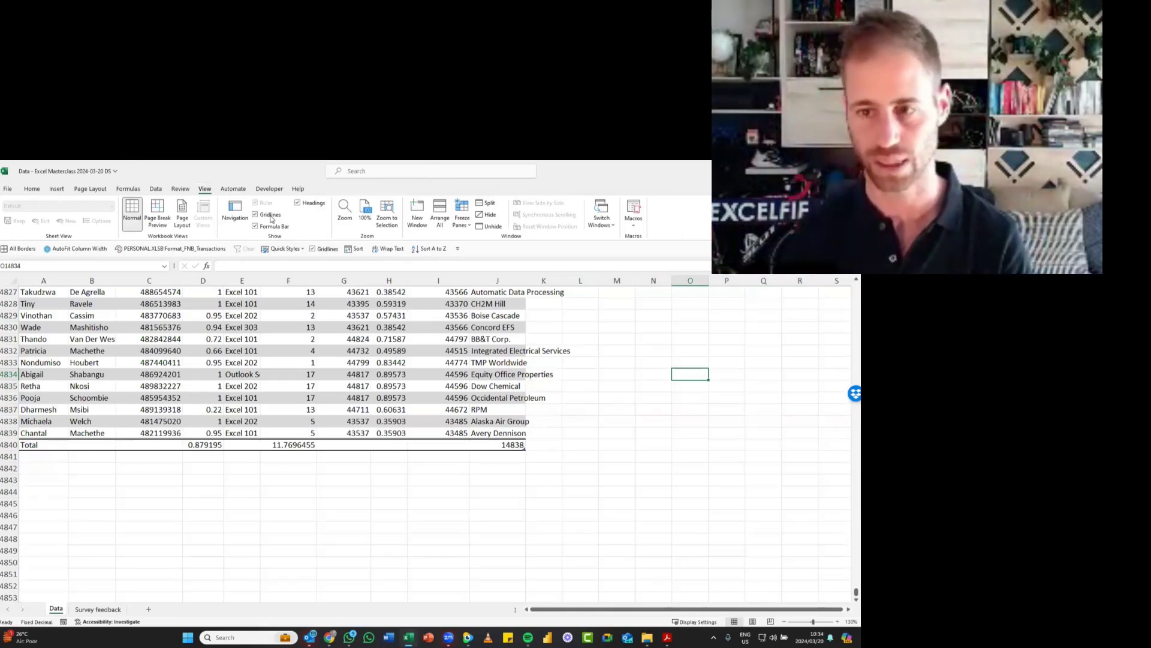
{"action": "key", "text": "alt"}
{"action": "key", "text": "6"}
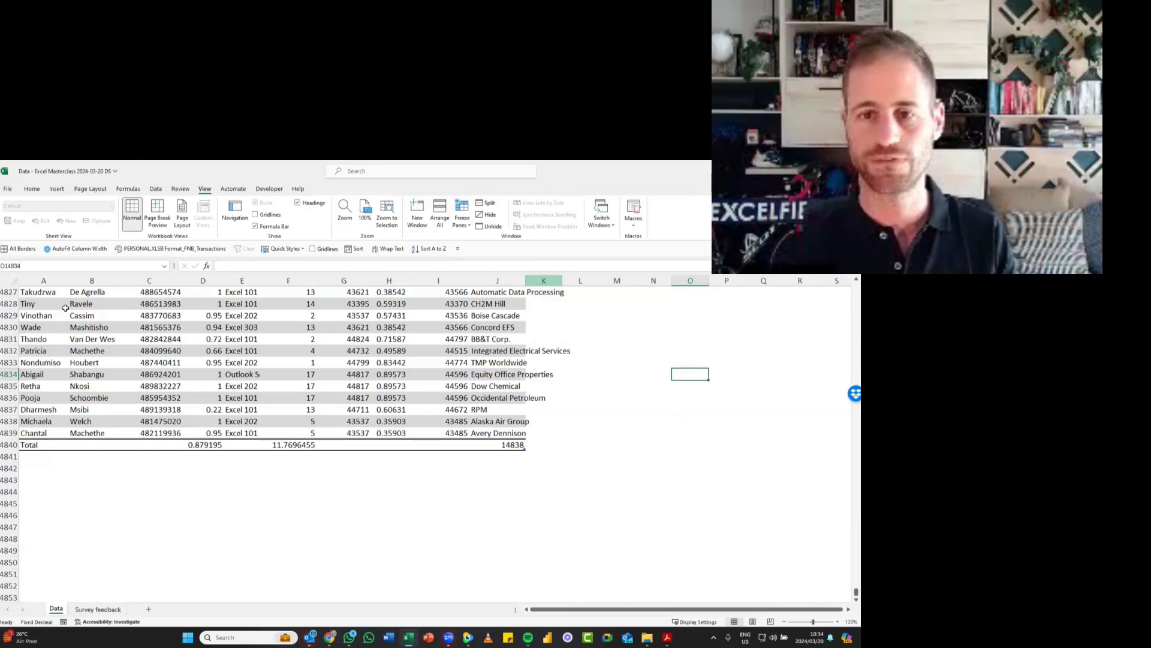
- AutoFit the width of all columns on the Data sheet and save the workbook
{"action": "left_click", "coordinate": [5, 276]}
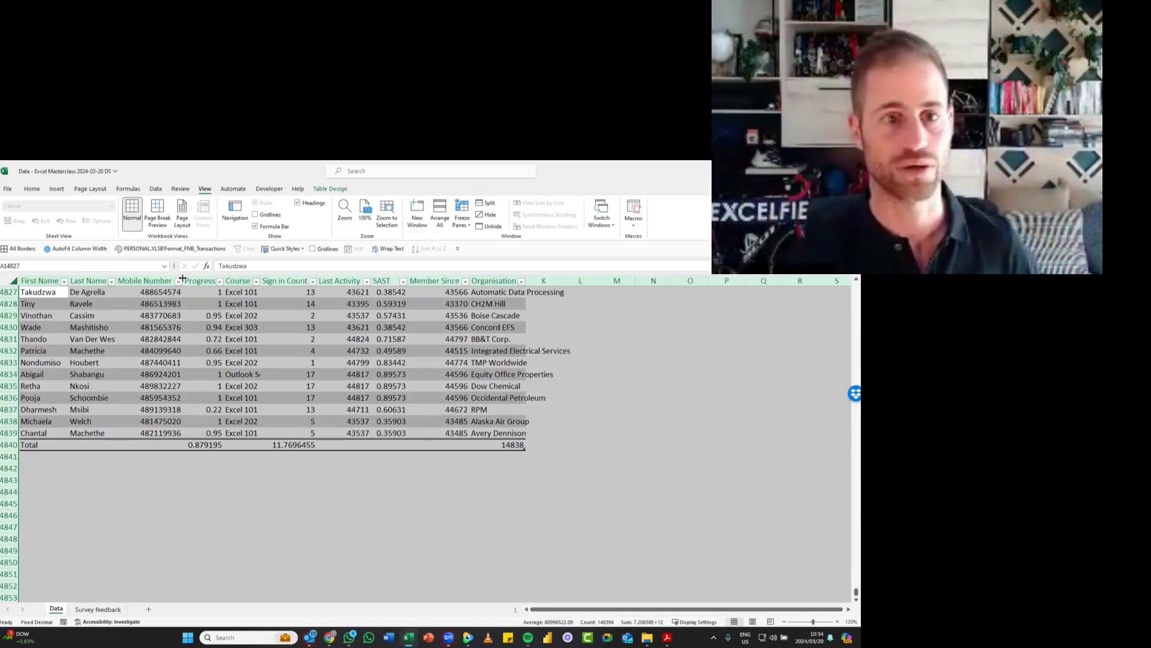
{"action": "double_click", "coordinate": [183, 278]}
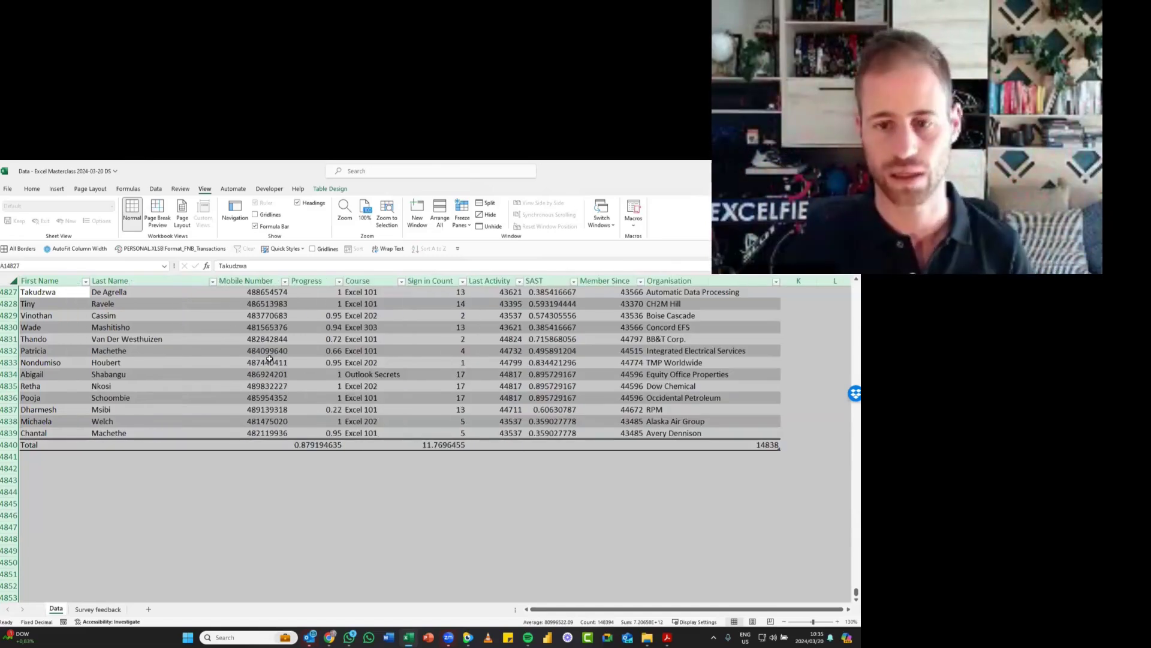
{"action": "left_click", "coordinate": [221, 353]}
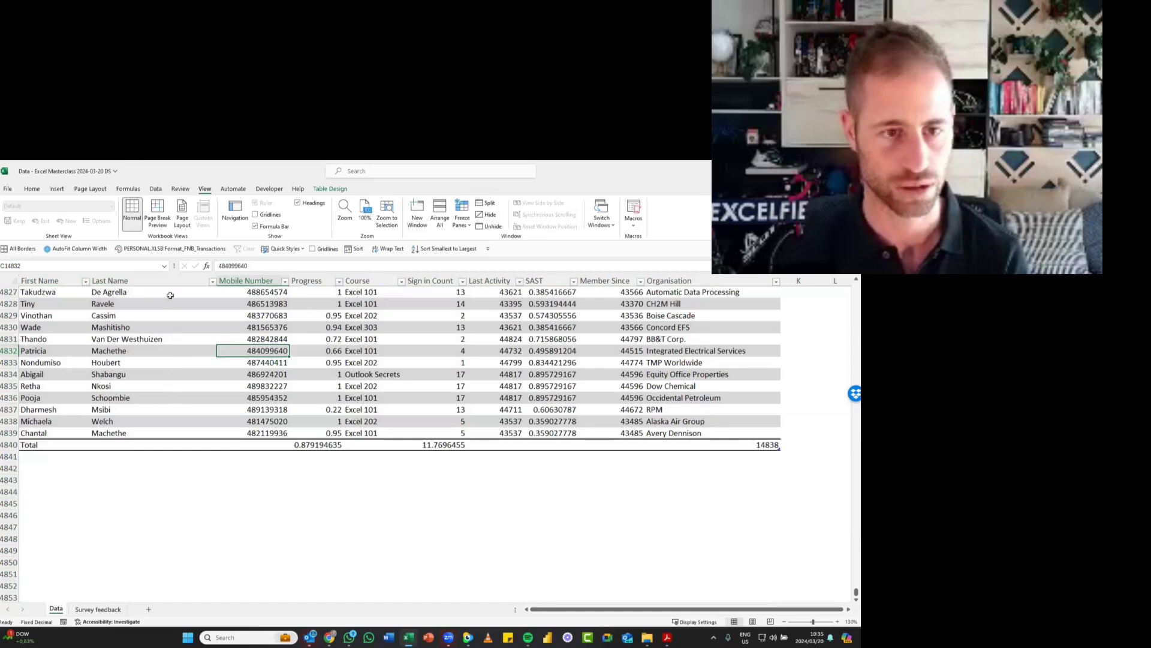
{"action": "left_click", "coordinate": [197, 318]}
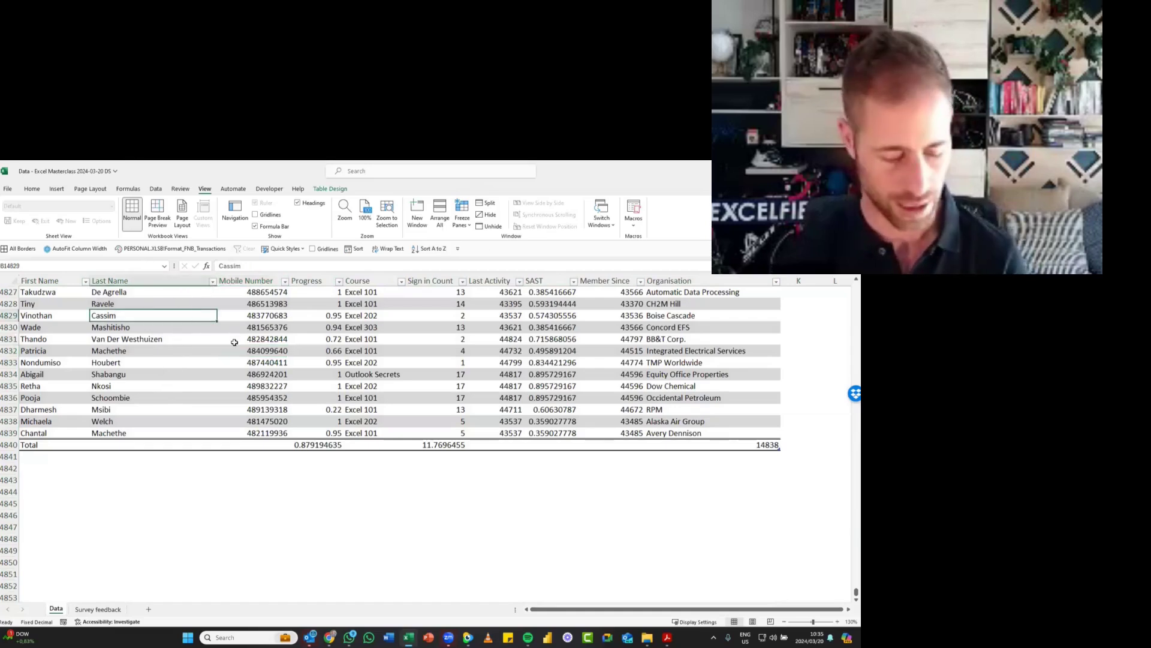
{"action": "key", "text": "ctrl+s"}
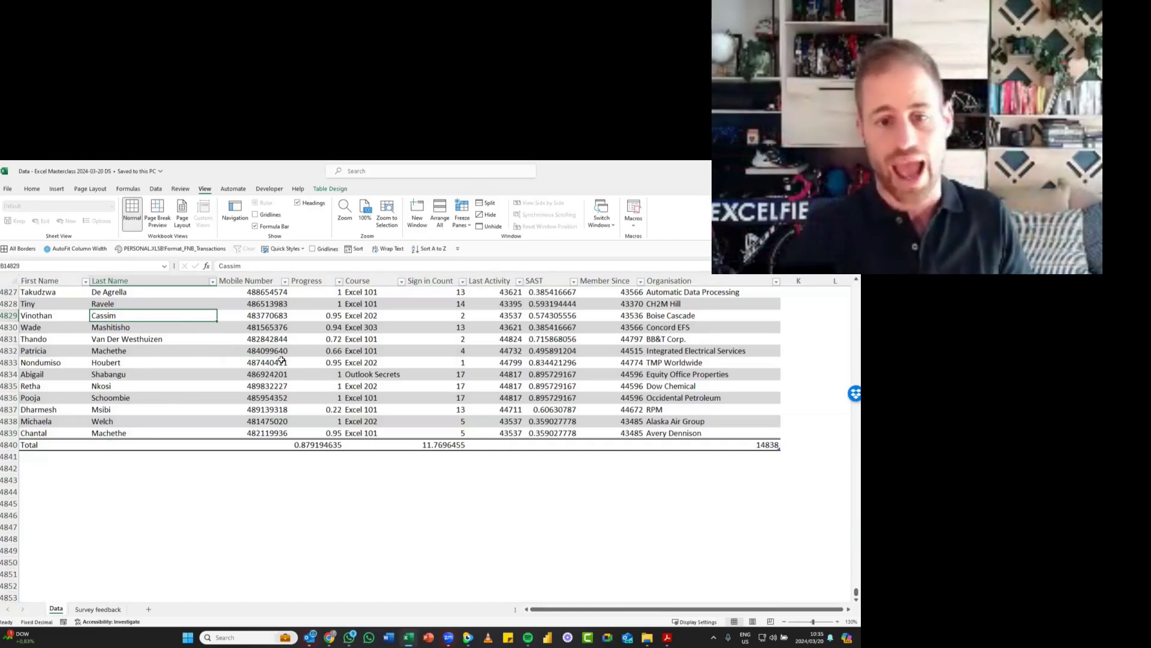
- Examine the summary function choices for the Progress total without changing it
{"action": "left_click", "coordinate": [329, 443]}
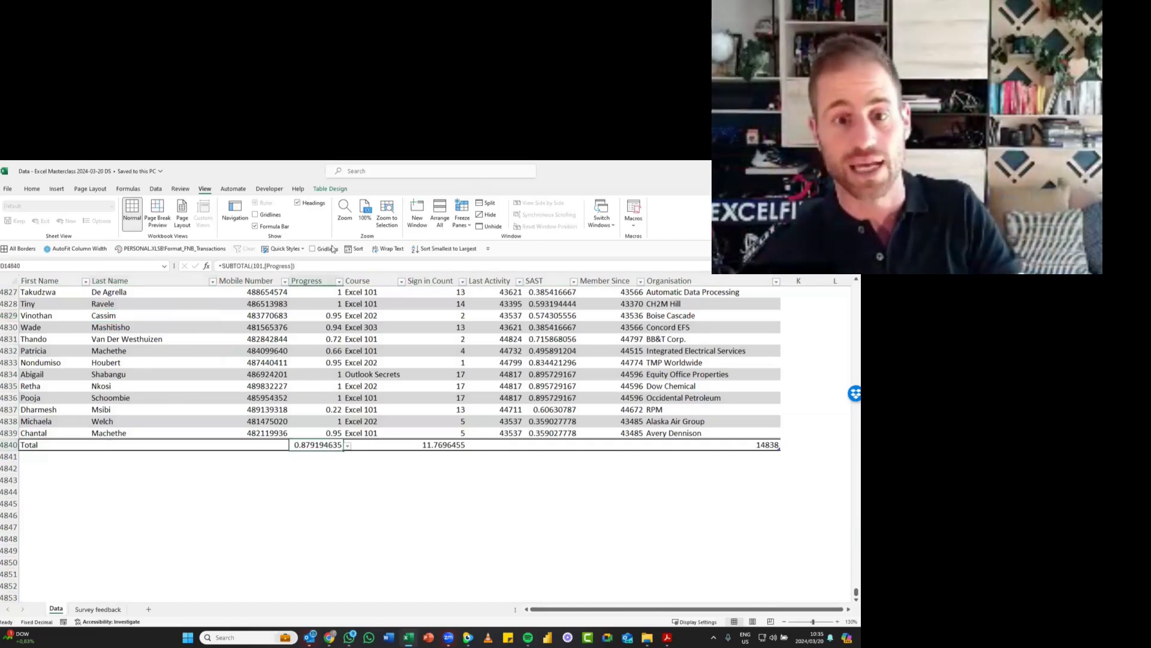
{"action": "left_click", "coordinate": [348, 446]}
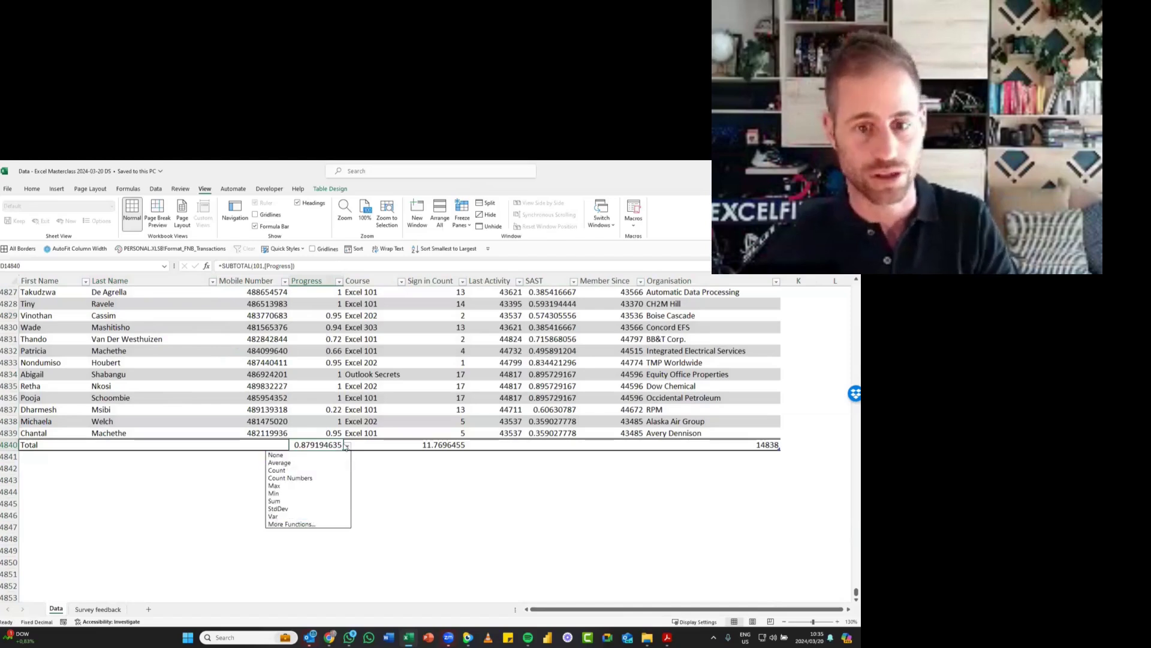
{"action": "key", "text": "Escape"}
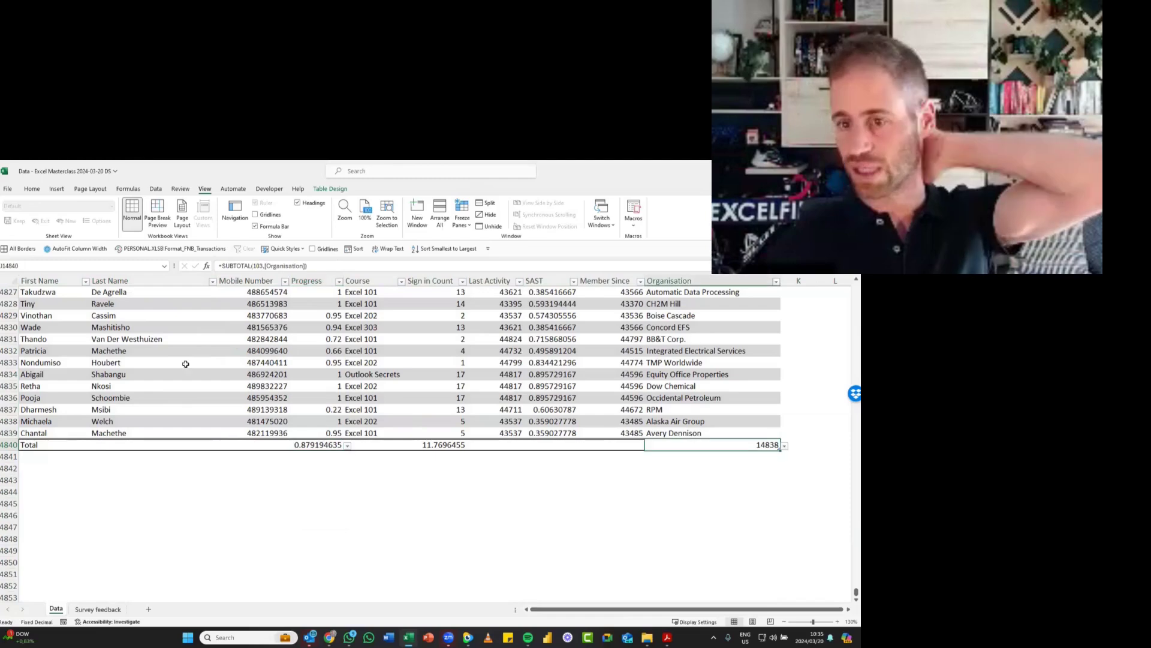
- Select the Progress column's data, extend the selection to its total, and extend it to the entire sheet column
{"action": "left_click", "coordinate": [329, 363]}
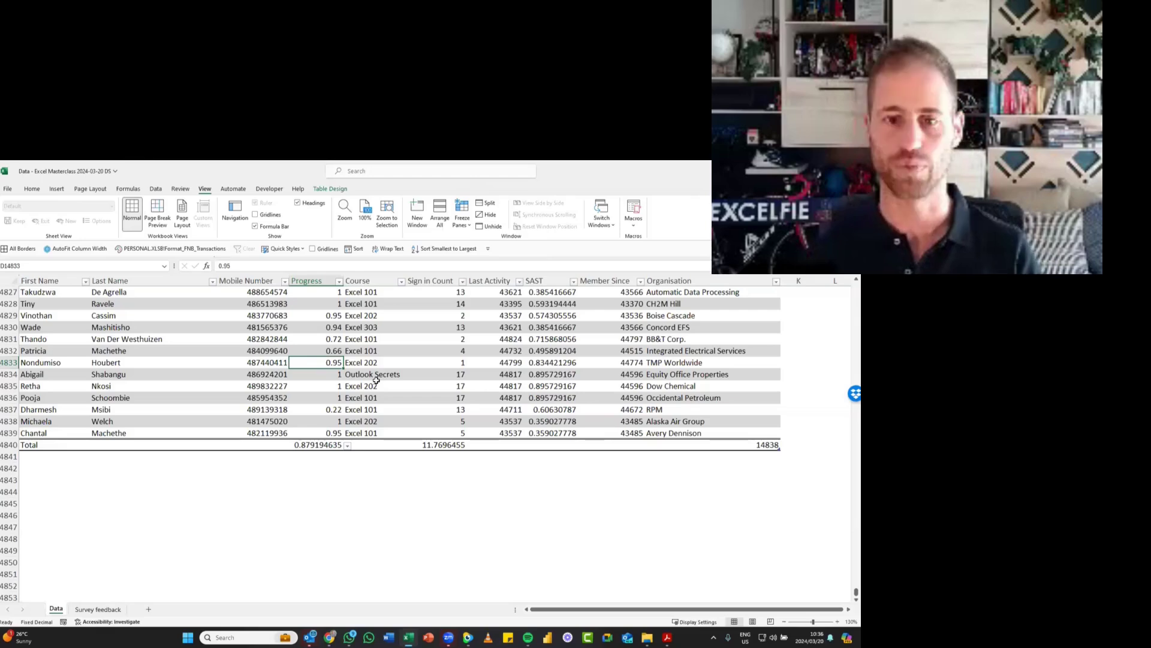
{"action": "key", "text": "ctrl+space"}
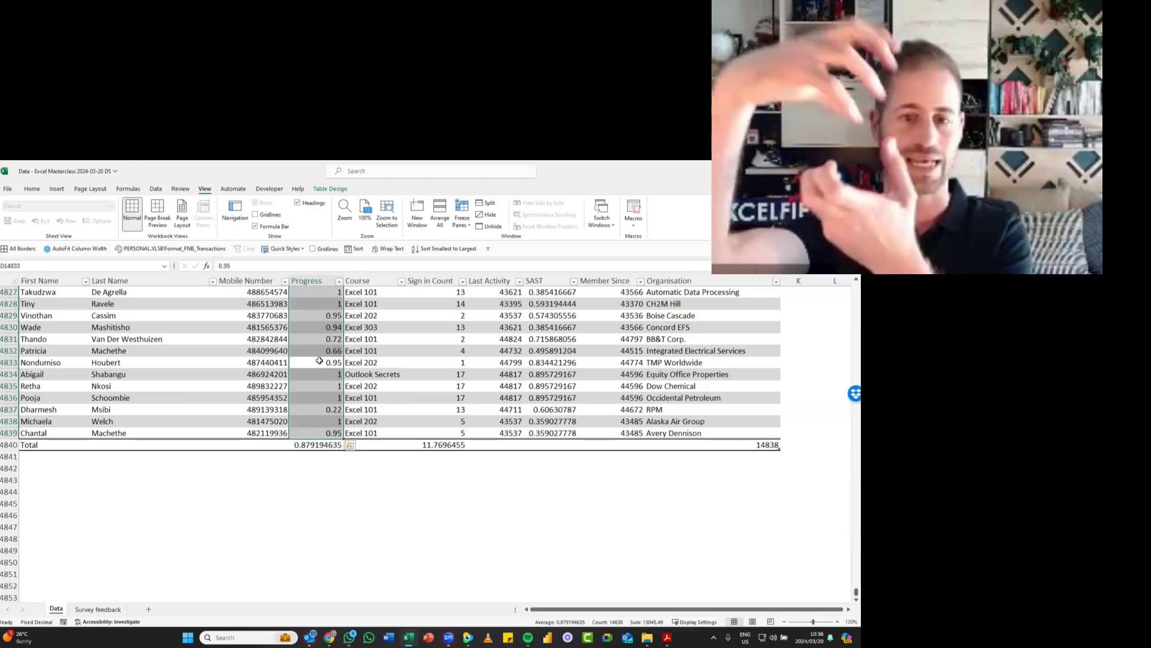
{"action": "key", "text": "ctrl+space"}
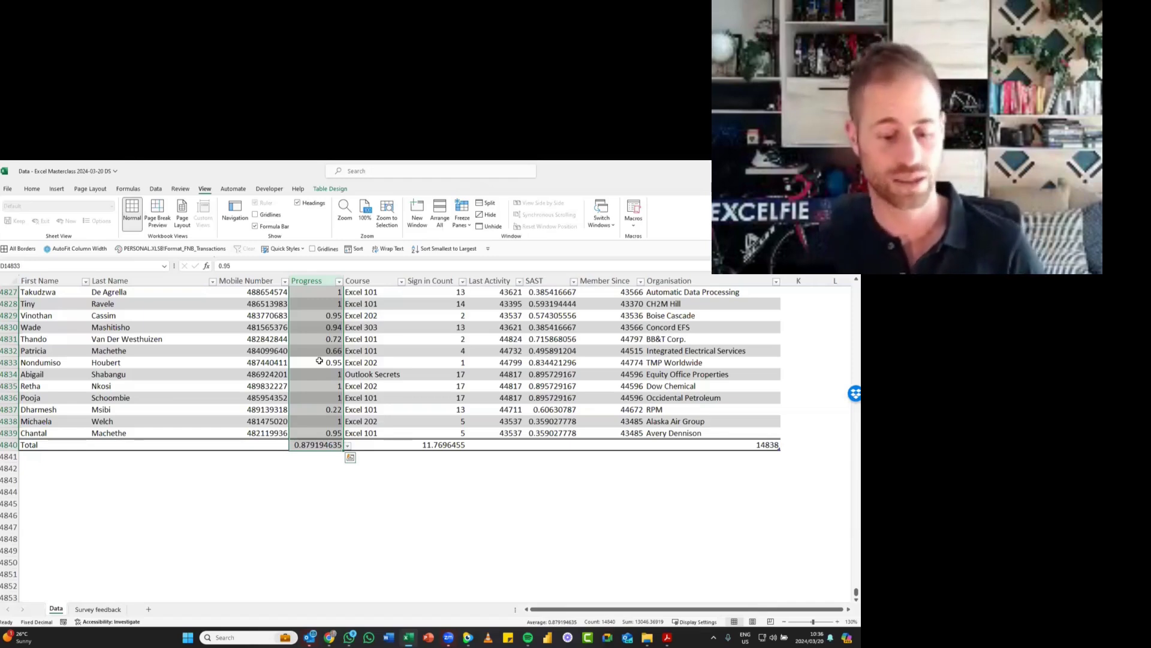
{"action": "key", "text": "ctrl+space"}
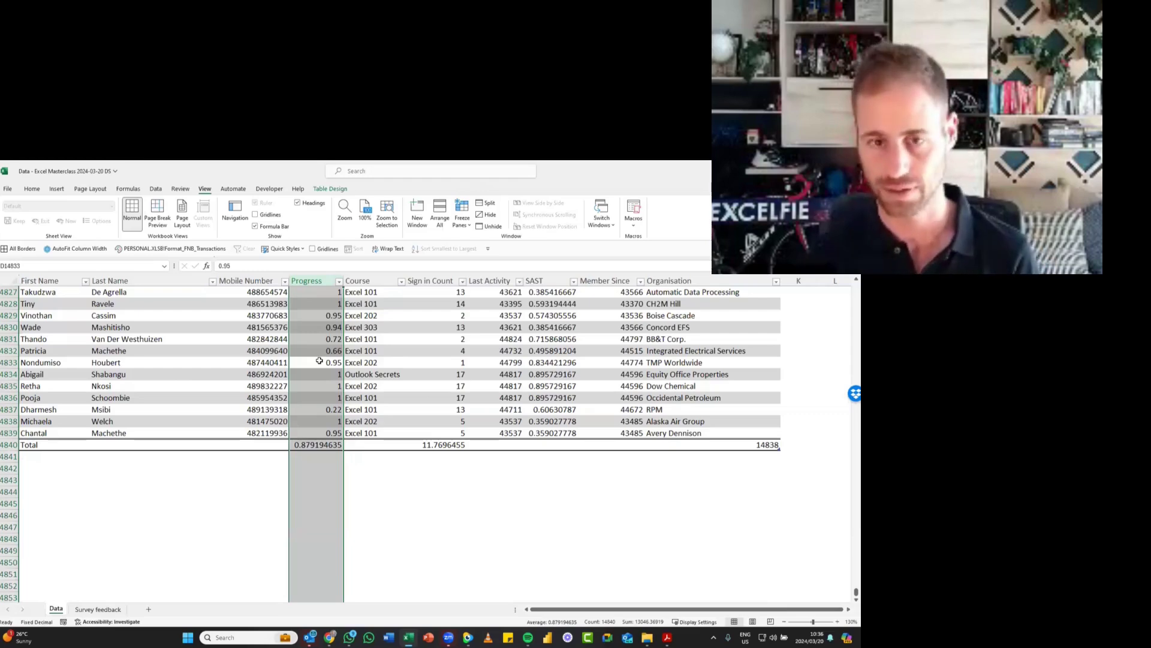
- Format the Progress column's data and its total as percentages
{"action": "key", "text": "ctrl+space"}
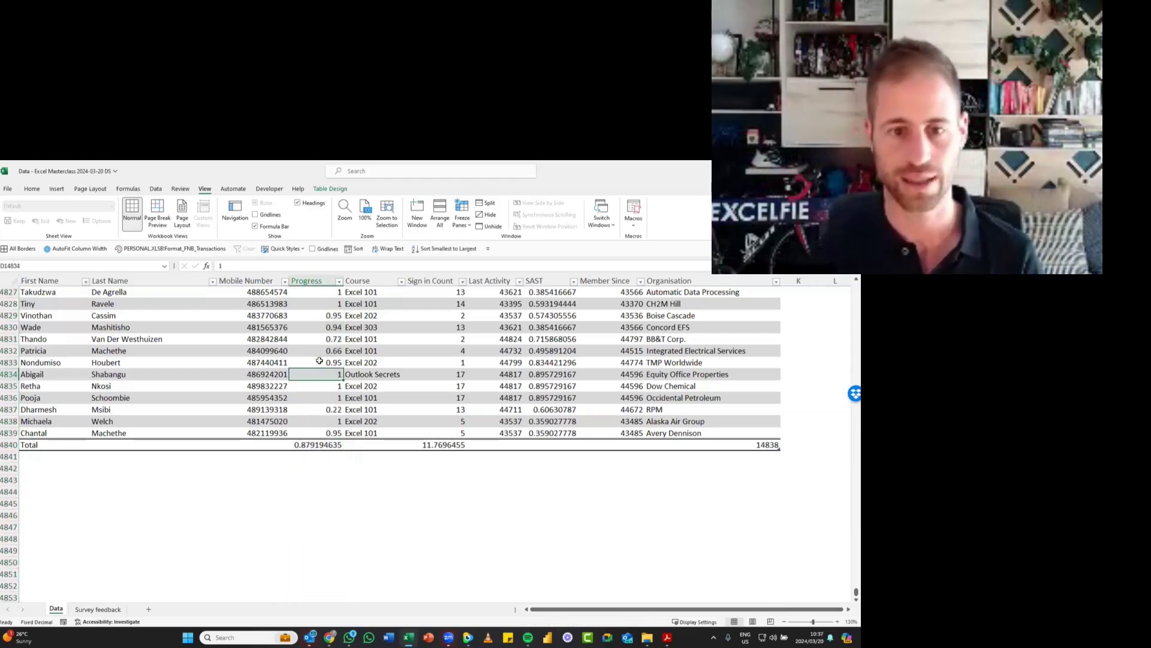
{"action": "key", "text": "ctrl+space"}
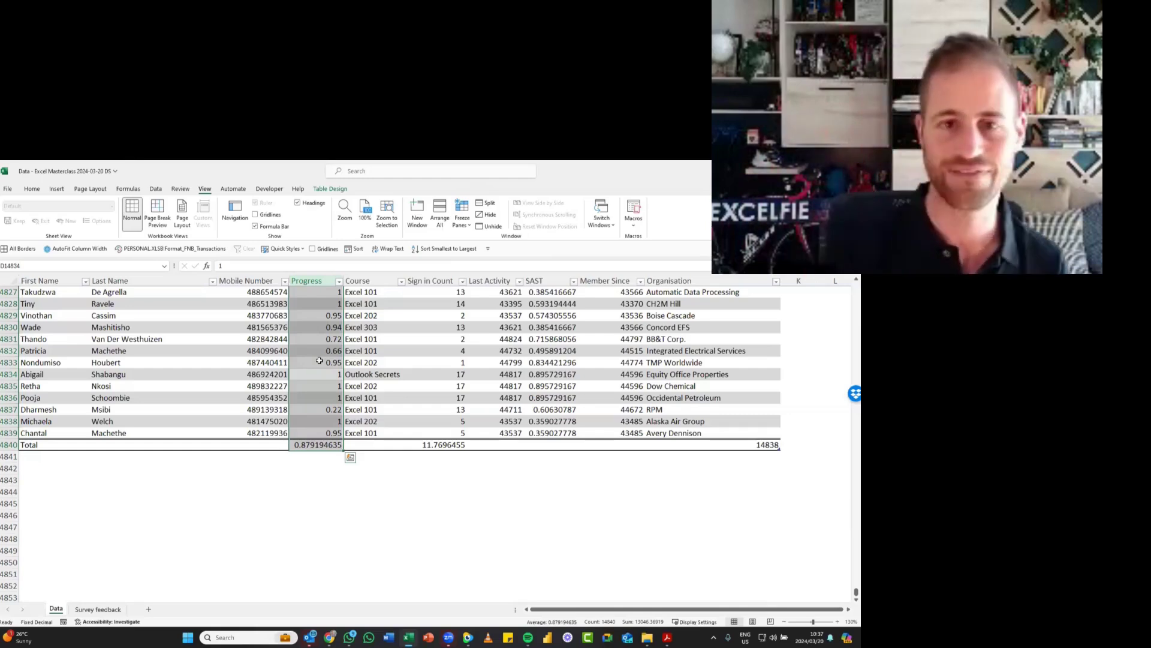
{"action": "left_click", "coordinate": [32, 188]}
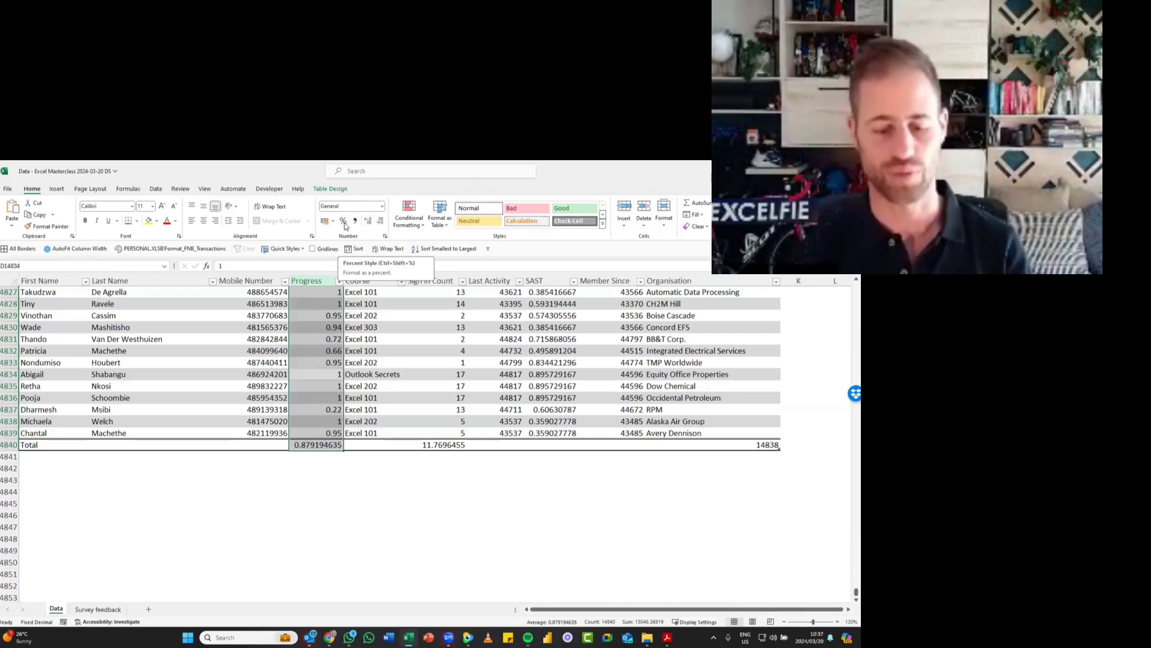
{"action": "left_click", "coordinate": [344, 221]}
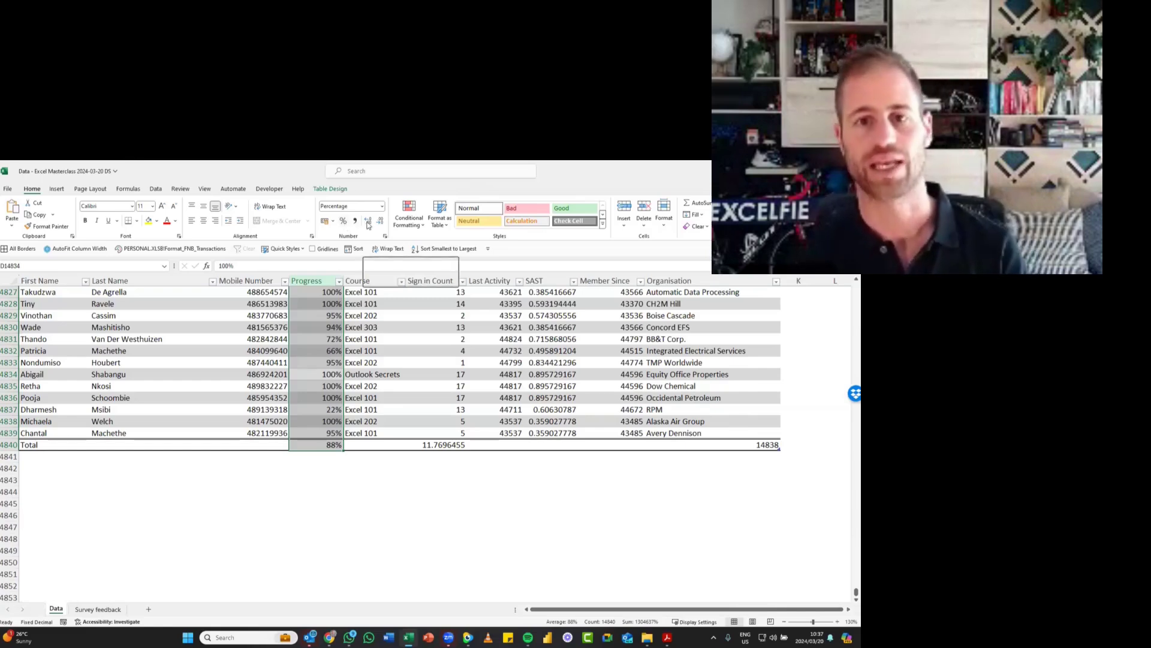
- Try the Progress percentages with one and two decimal places, and return them to whole percentages
{"action": "left_click", "coordinate": [366, 221]}
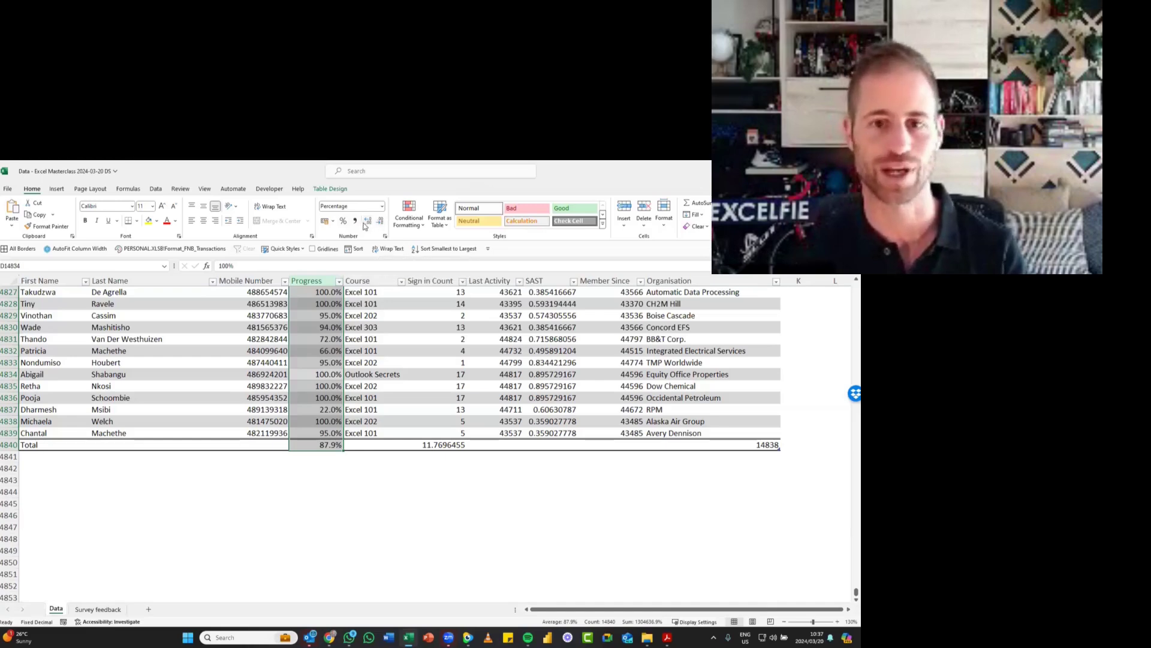
{"action": "left_click", "coordinate": [369, 223]}
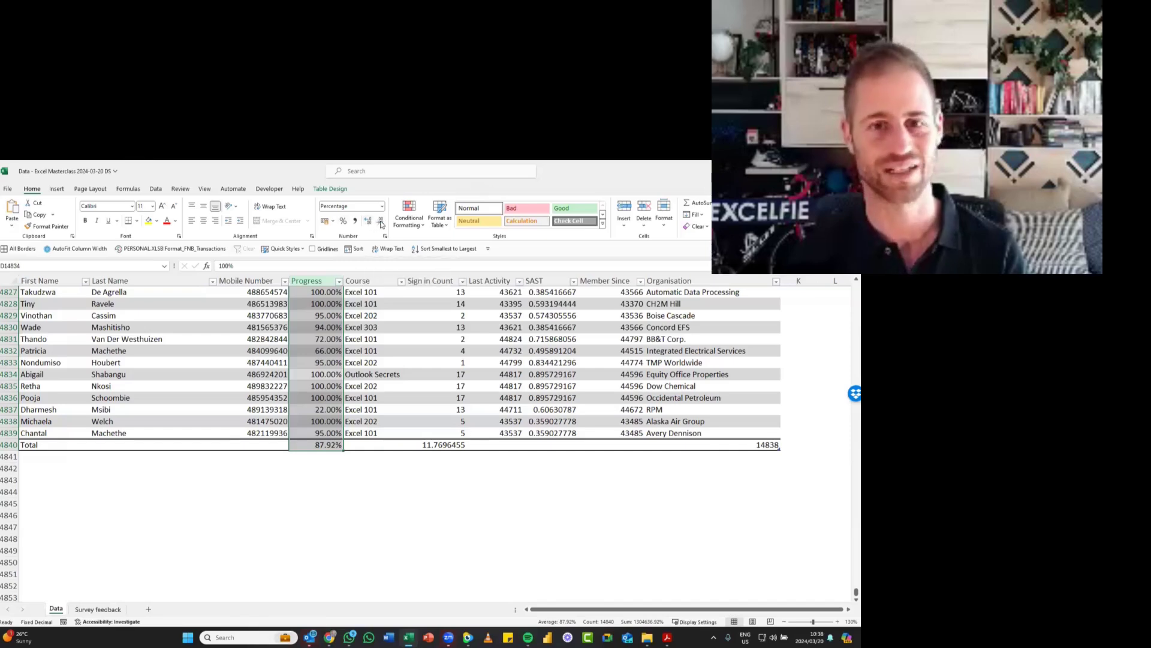
{"action": "left_click", "coordinate": [381, 223]}
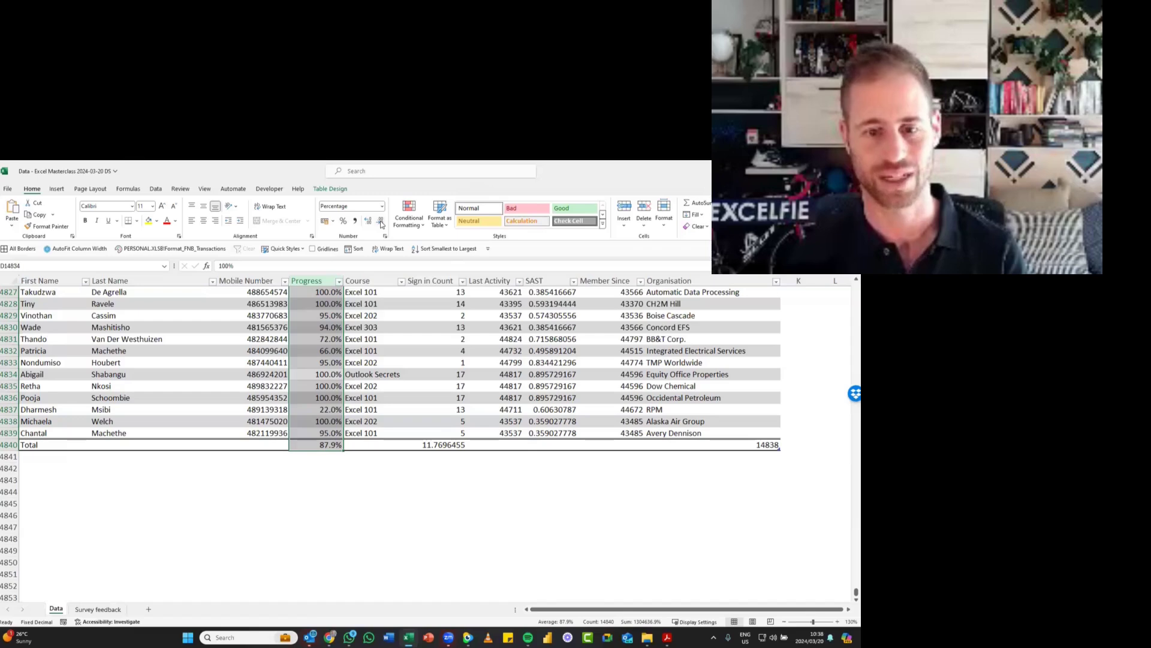
{"action": "left_click", "coordinate": [381, 223]}
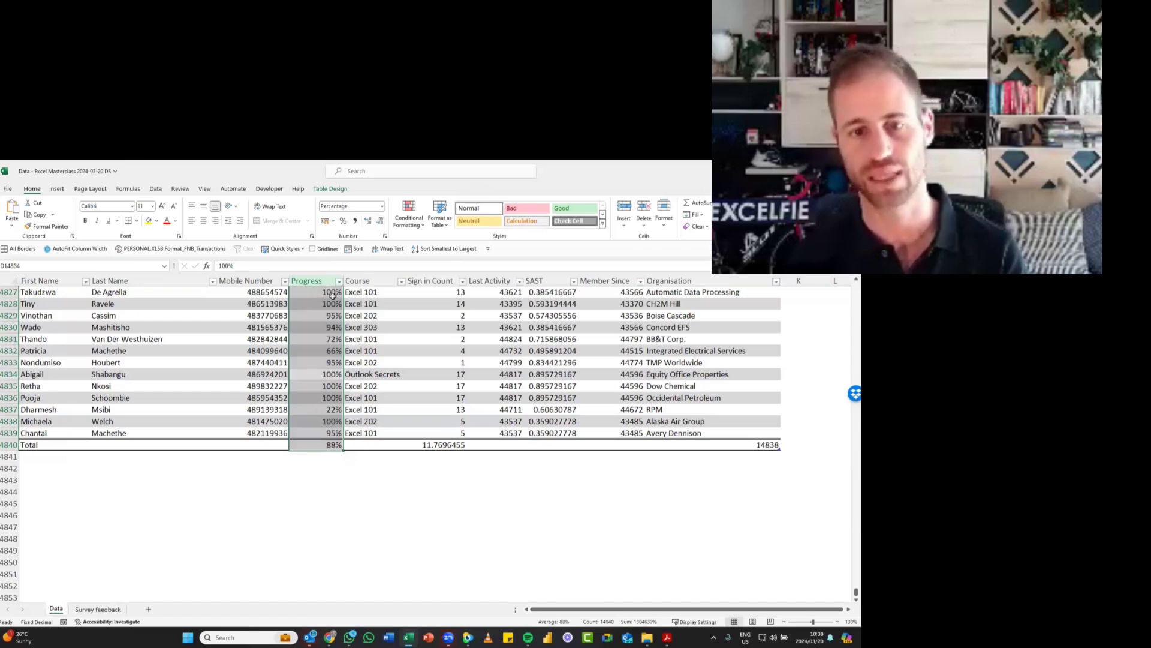
- Display the Progress and Sign in Count totals in the total row with two decimal places each
{"action": "left_click", "coordinate": [324, 445]}
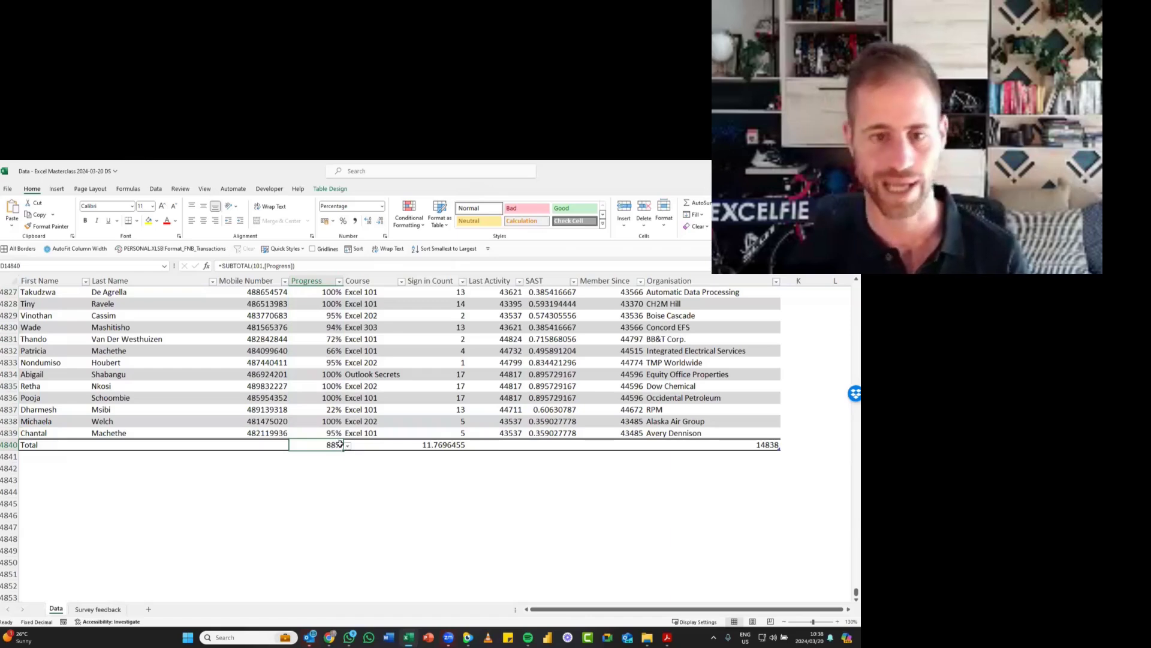
{"action": "left_click", "coordinate": [368, 222]}
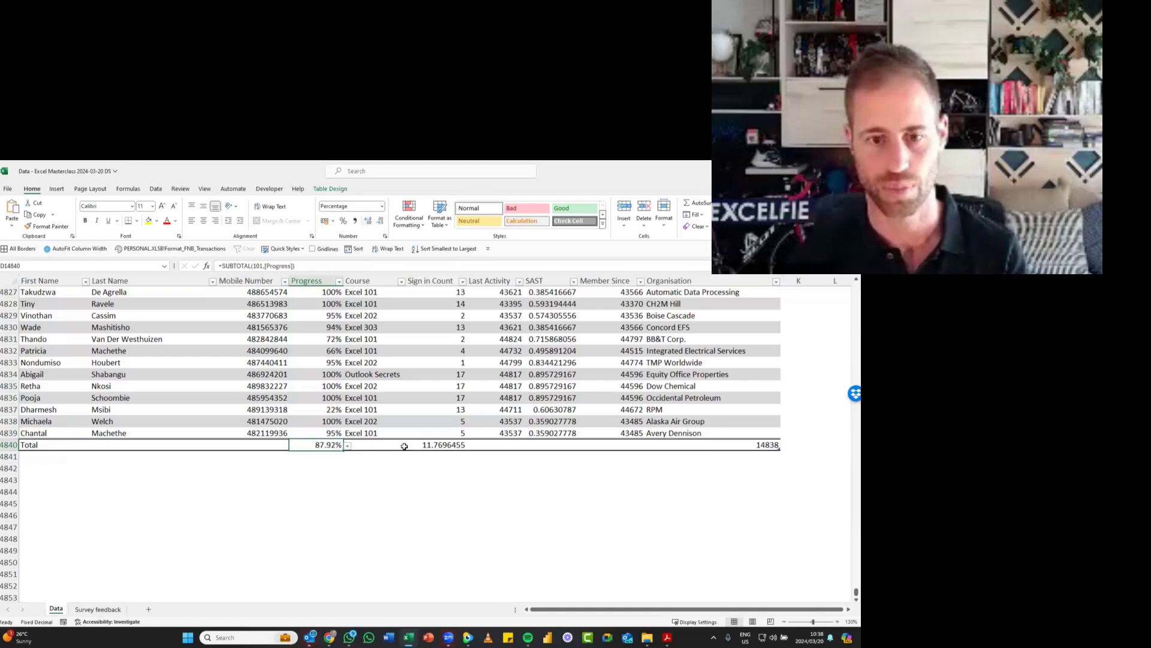
{"action": "left_click", "coordinate": [443, 445]}
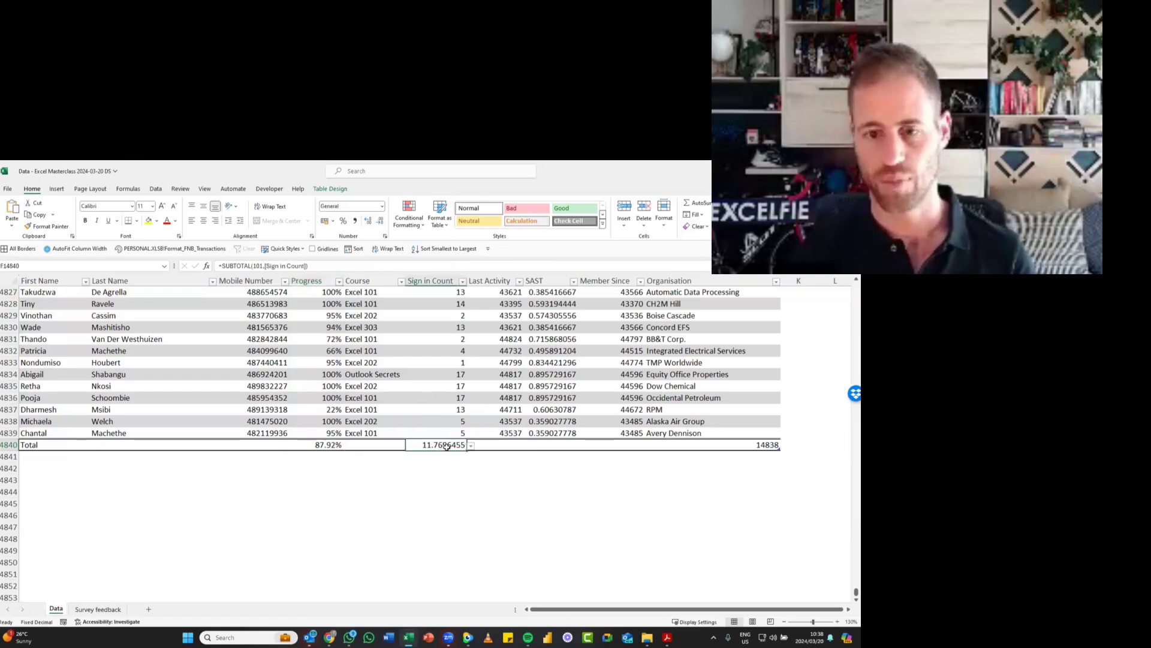
{"action": "left_click", "coordinate": [379, 221]}
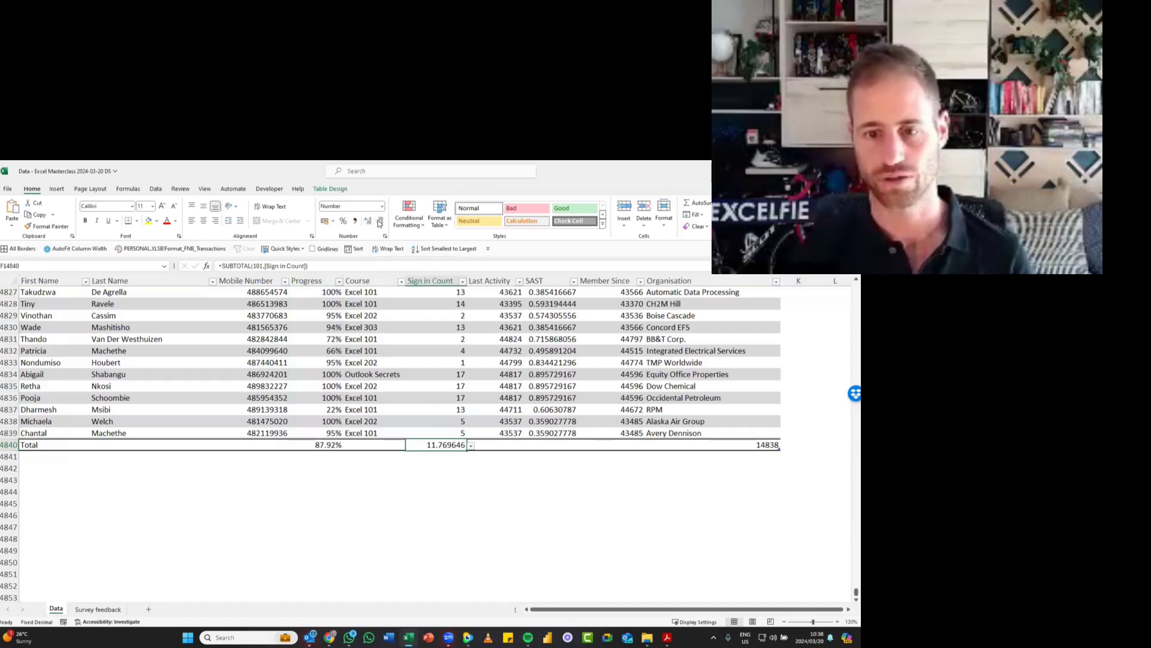
{"action": "left_click", "coordinate": [380, 222]}
{"action": "left_click", "coordinate": [380, 222]}
{"action": "left_click", "coordinate": [380, 222]}
{"action": "left_click", "coordinate": [380, 222]}
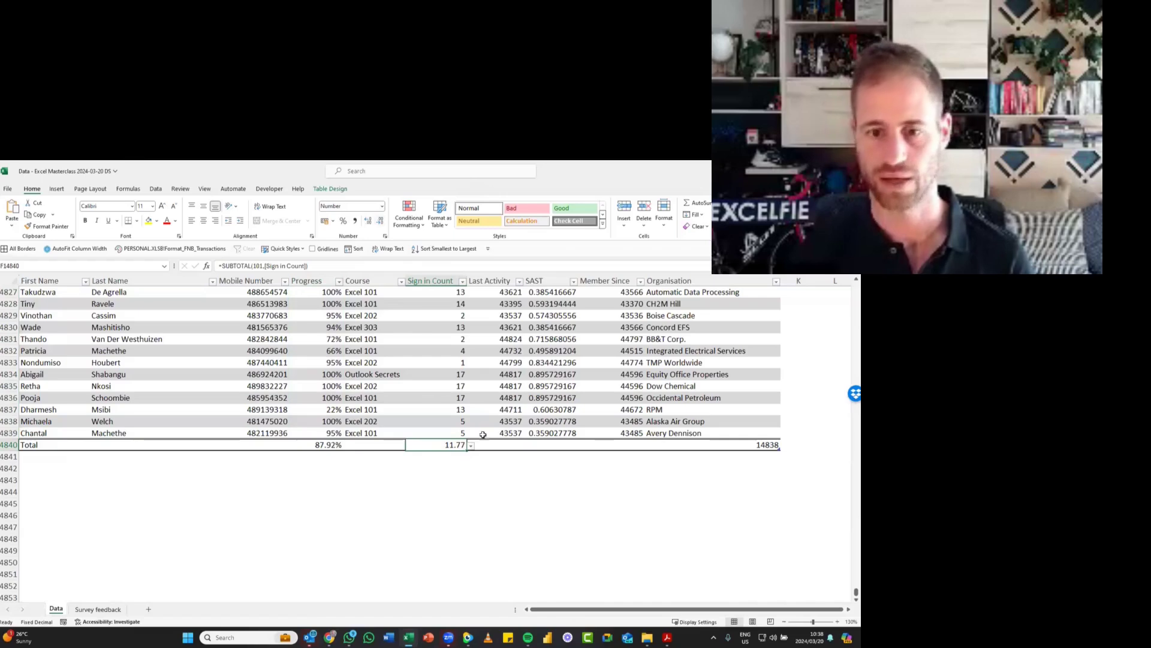
- Format the Last Activity column's data as dates in day-month-year style with abbreviated month names, and check the other date formats offered
{"action": "left_click", "coordinate": [515, 326]}
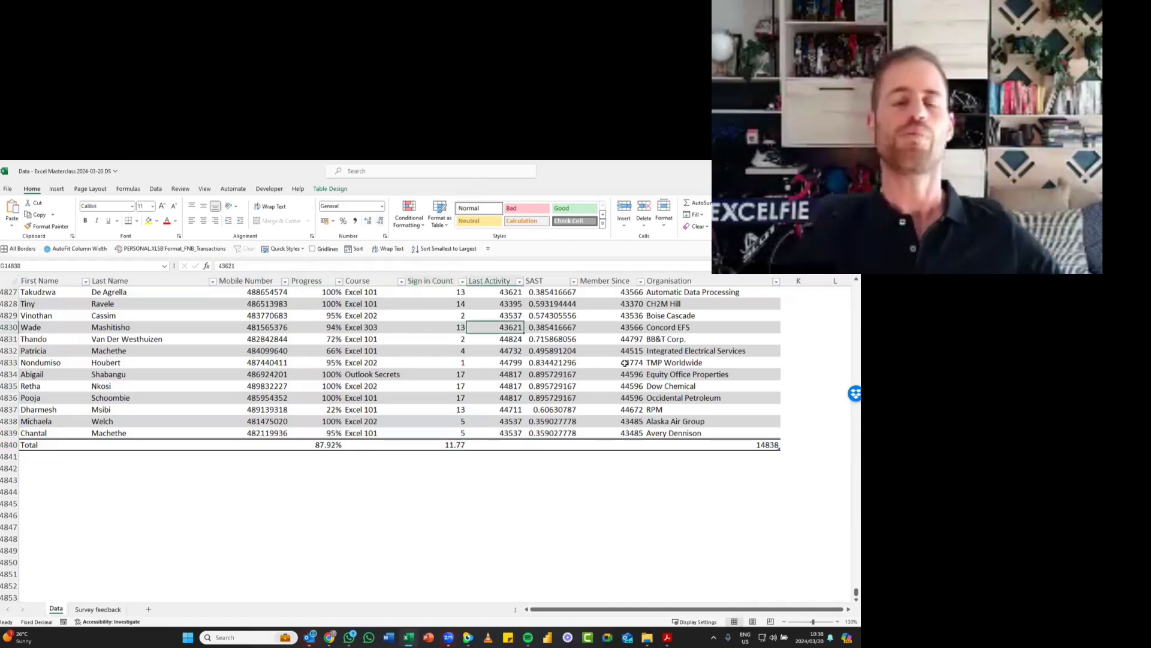
{"action": "left_click", "coordinate": [618, 337]}
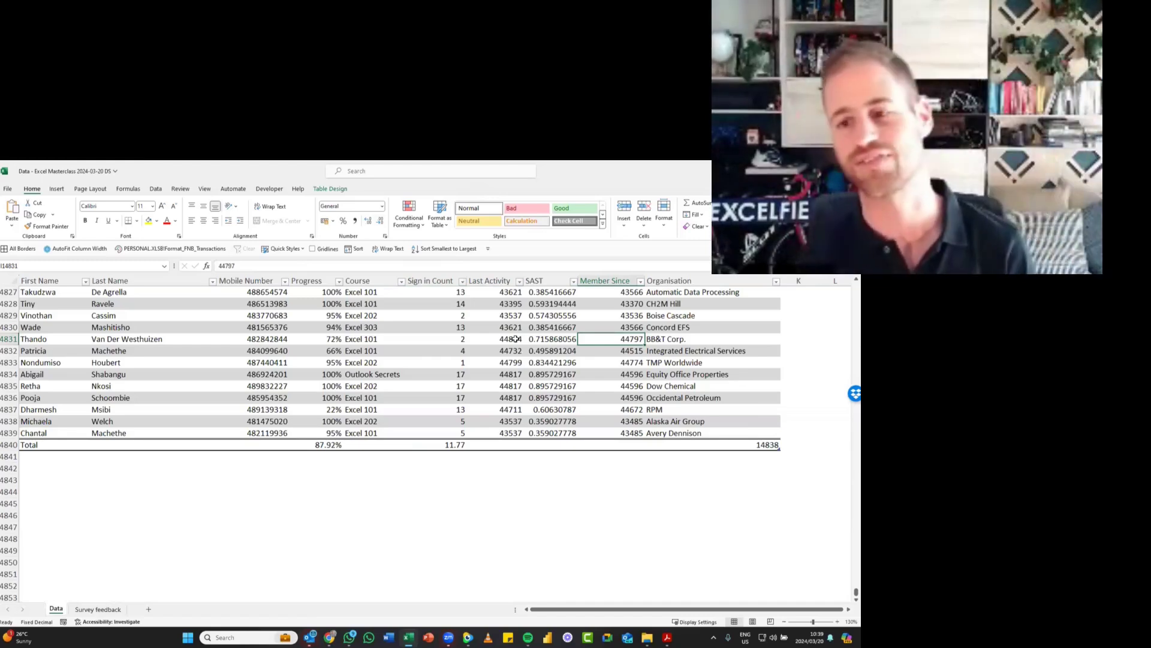
{"action": "left_click", "coordinate": [516, 338]}
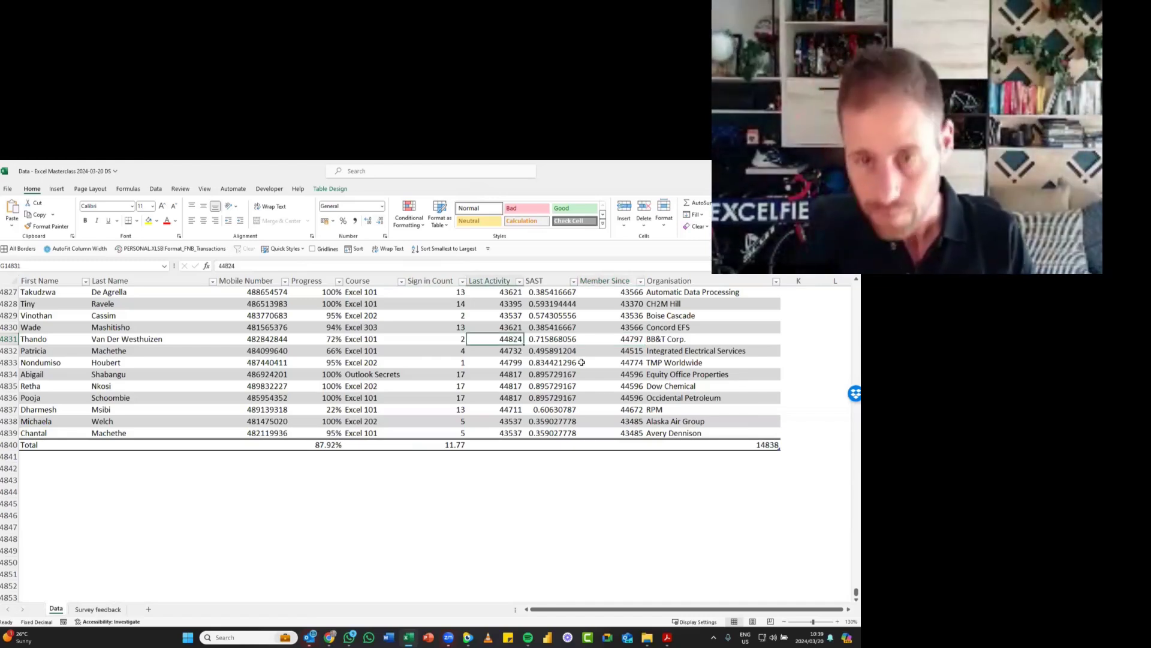
{"action": "key", "text": "ctrl+space"}
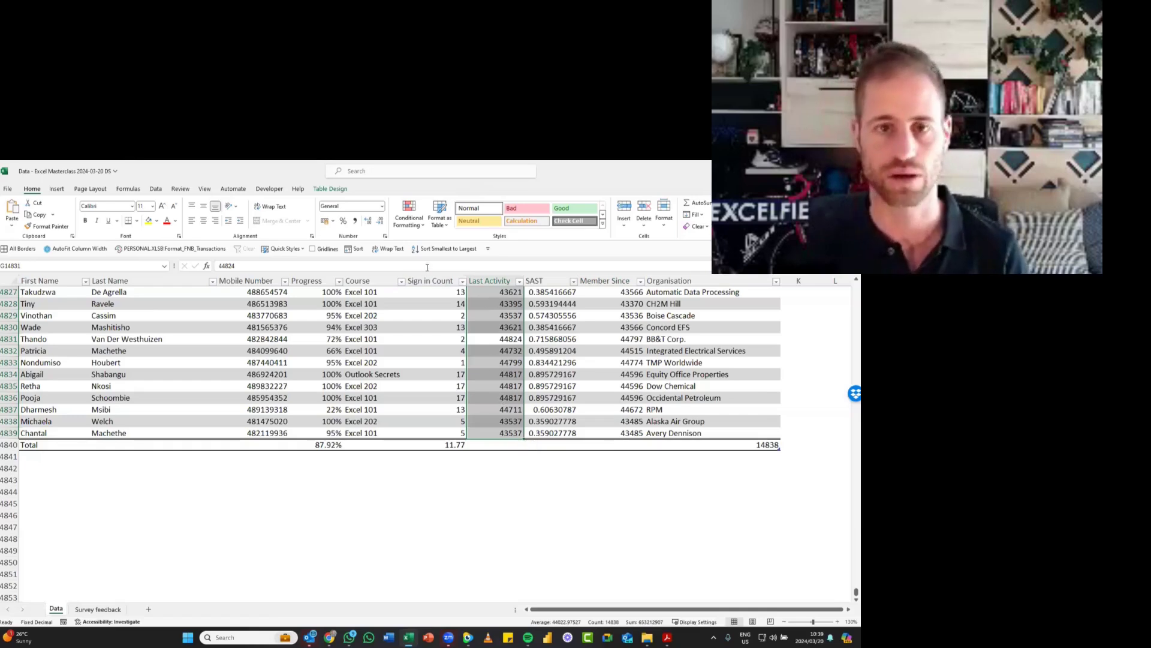
{"action": "left_click", "coordinate": [384, 207]}
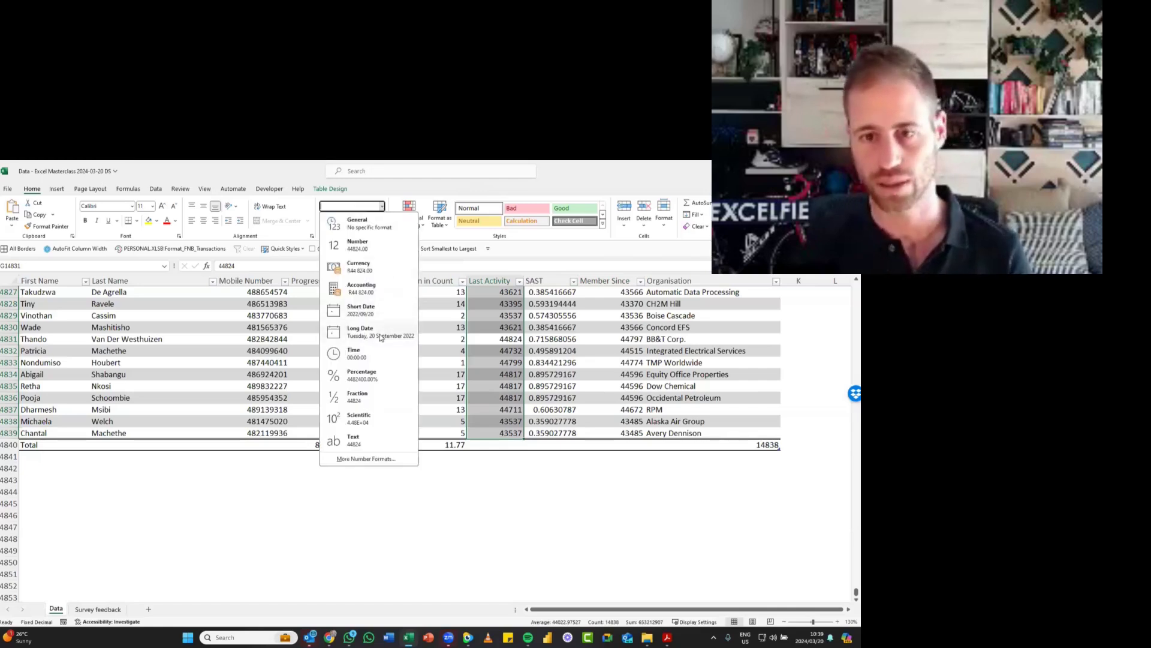
{"action": "key", "text": "Escape"}
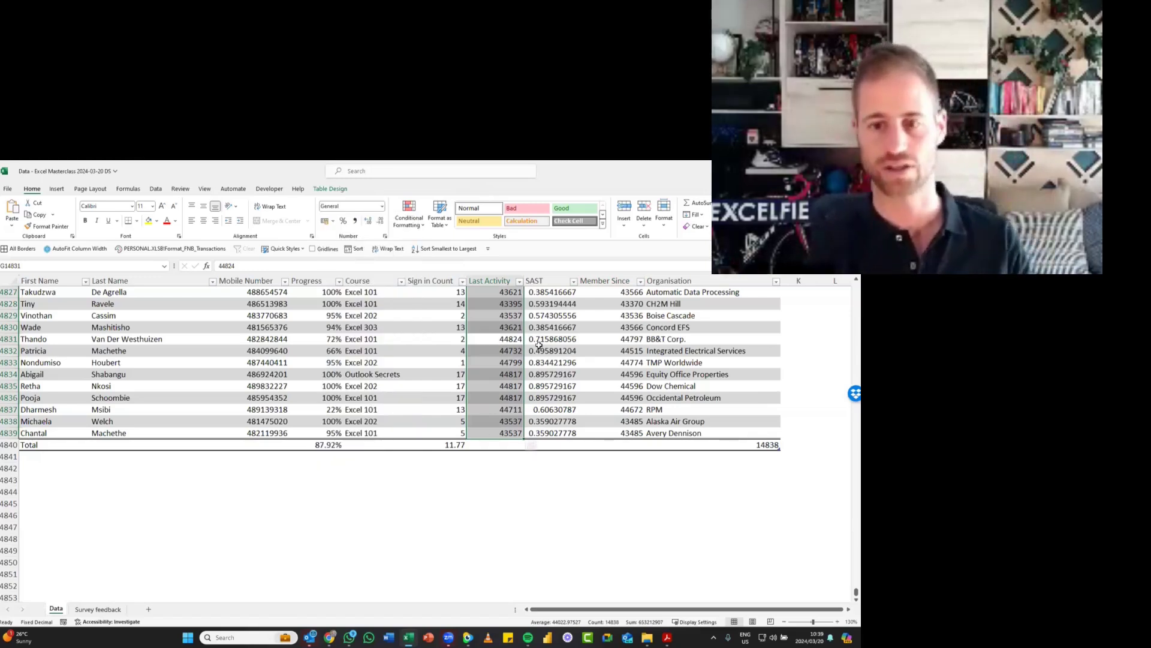
{"action": "key", "text": "ctrl+shift+3"}
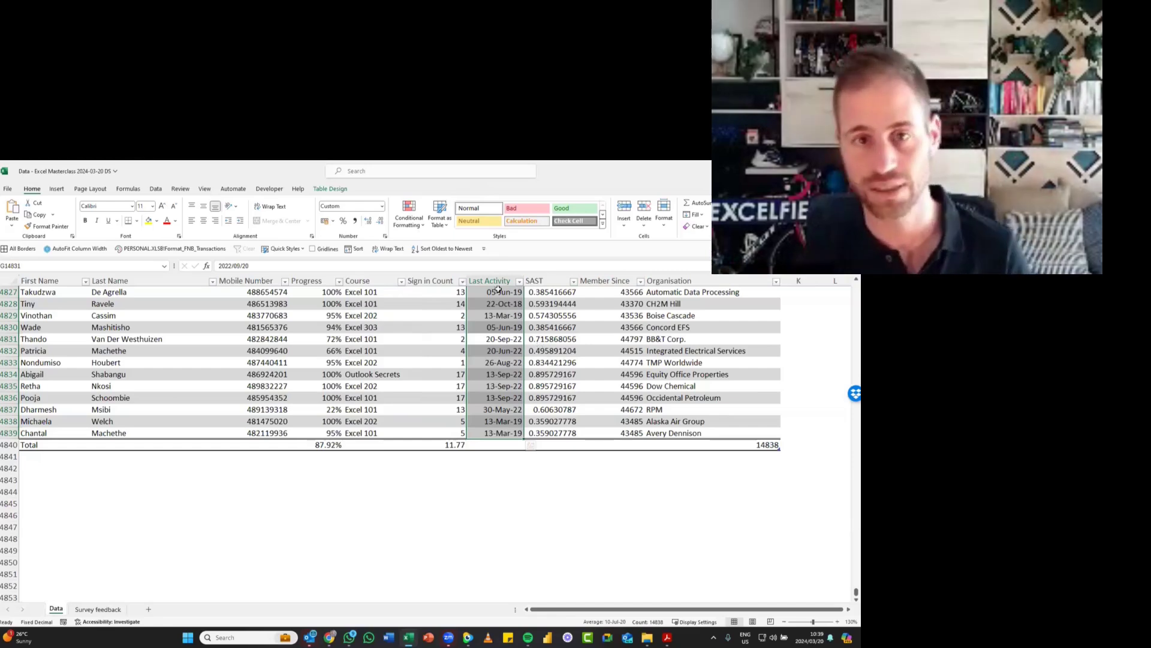
{"action": "left_click", "coordinate": [382, 205]}
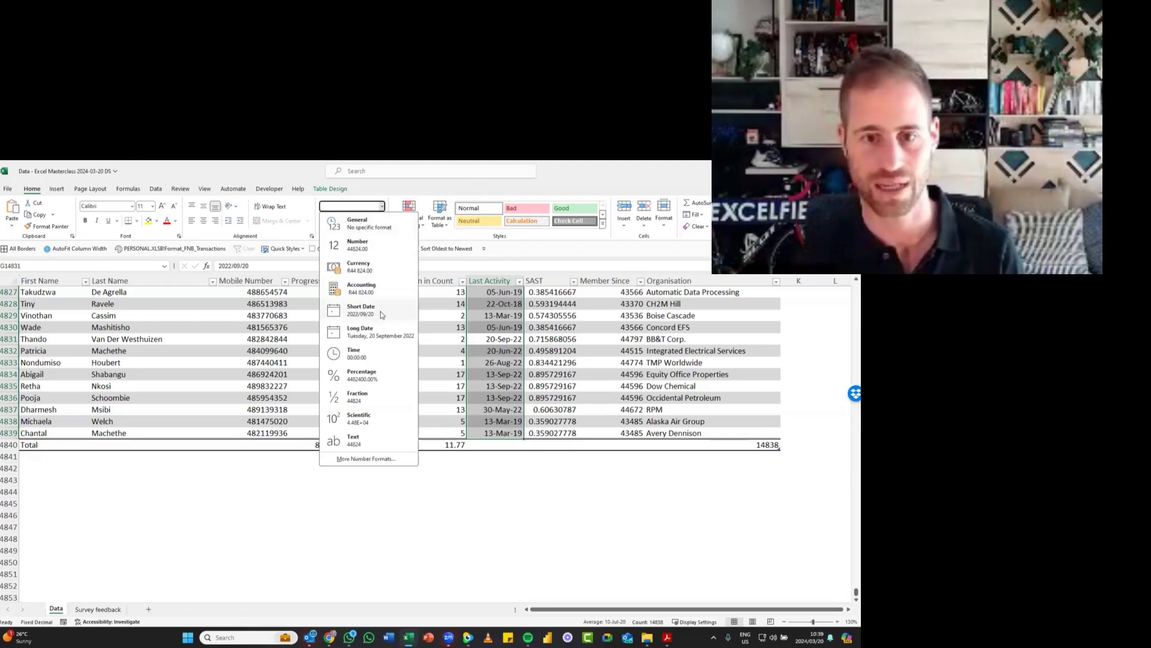
{"action": "key", "text": "Escape"}
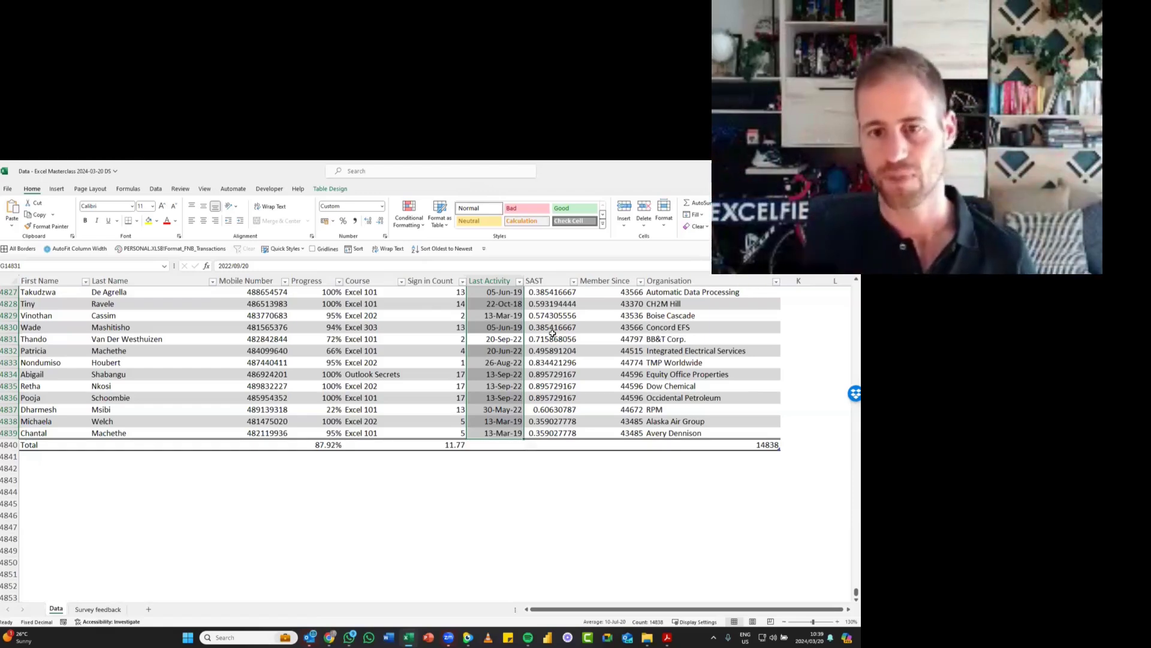
- Format the Member Since column's data as dates in the same day-month-year style as Last Activity
{"action": "left_click", "coordinate": [600, 337]}
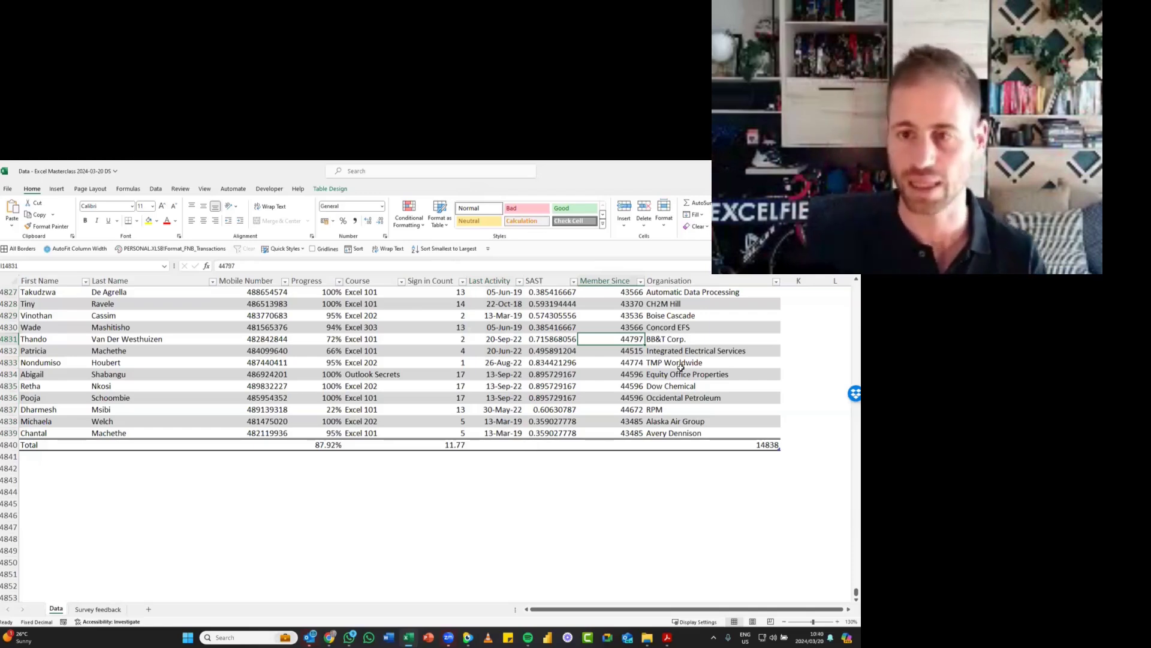
{"action": "key", "text": "ctrl+space"}
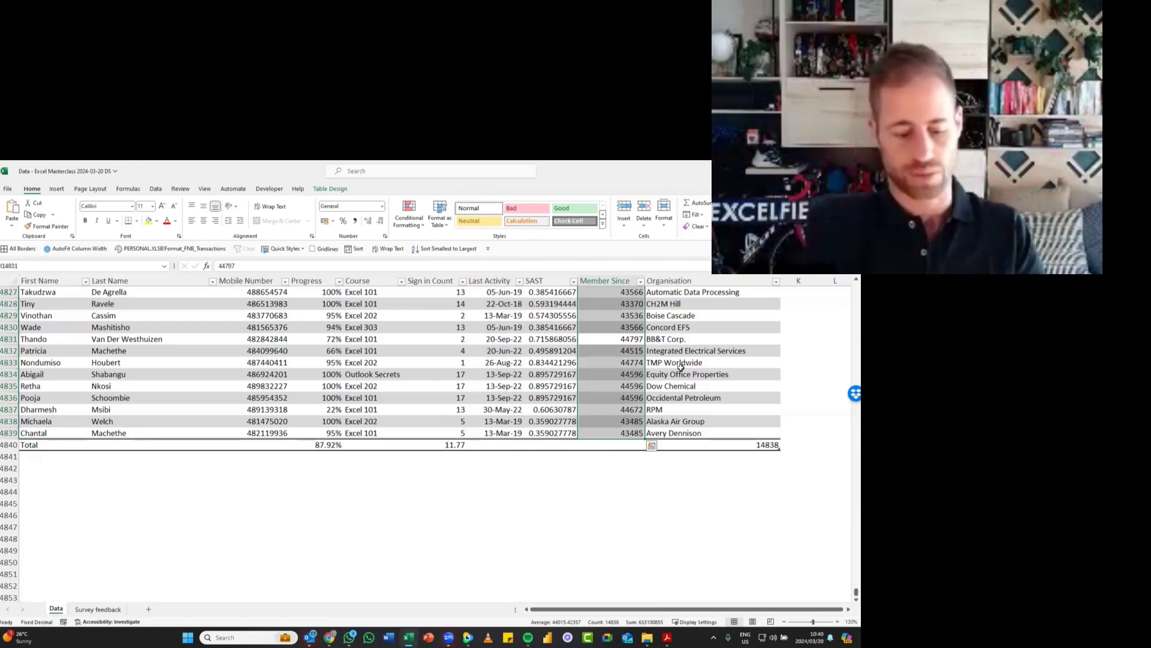
{"action": "key", "text": "ctrl+shift+3"}
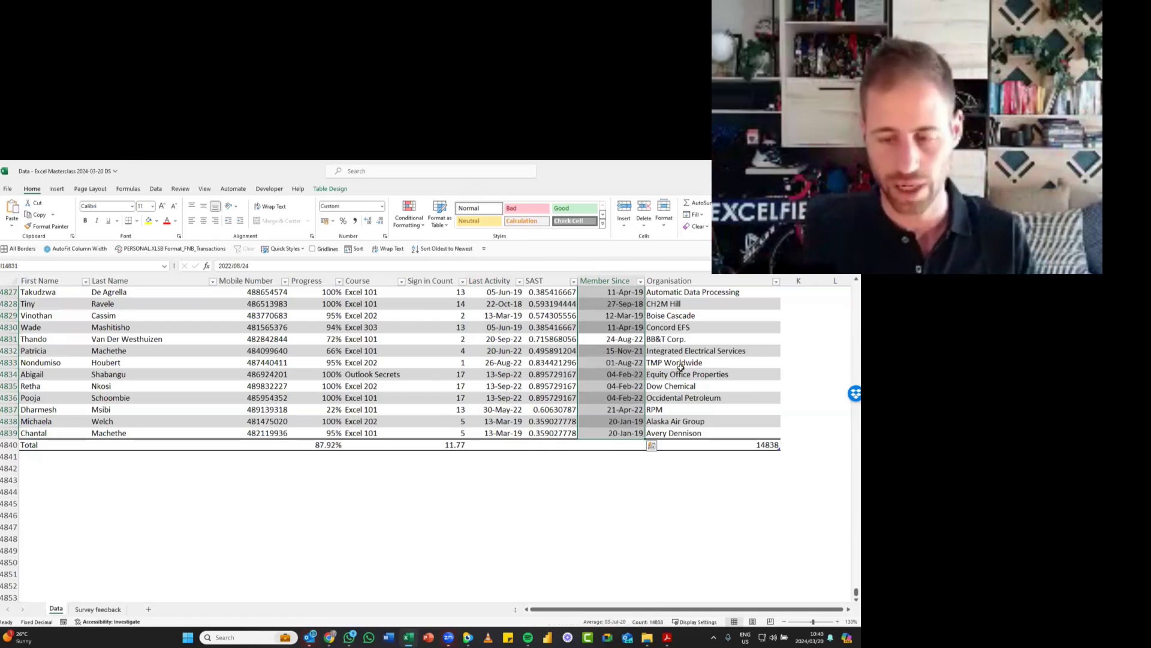
- Format the SAST column's data as times in hours and minutes
{"action": "key", "text": "Left"}
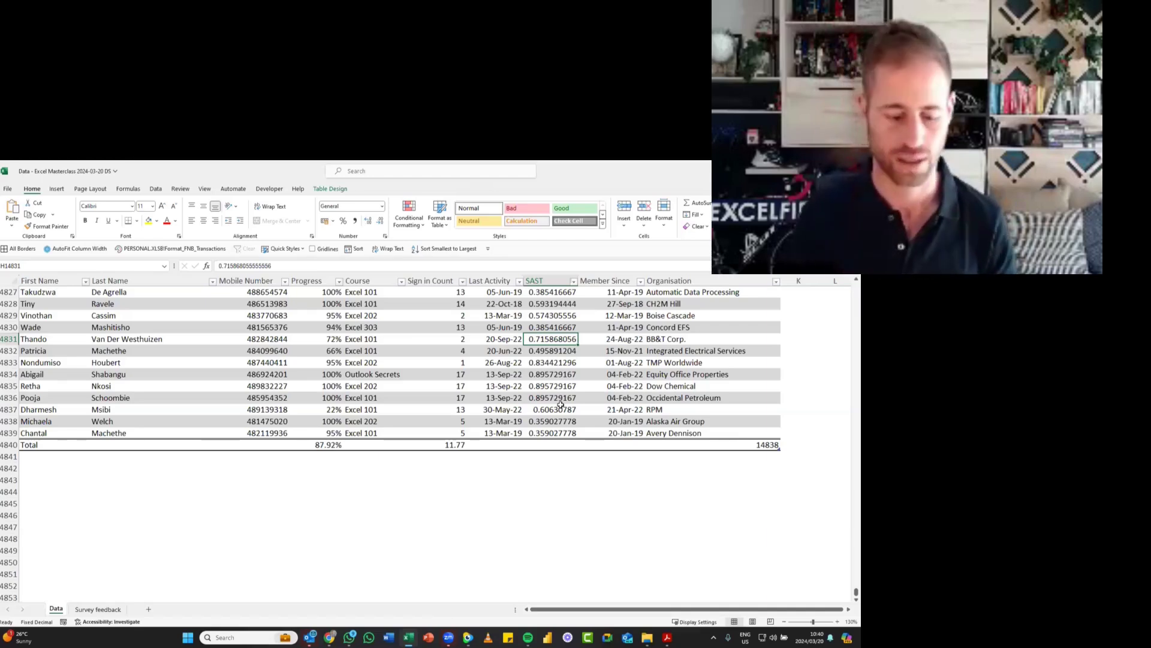
{"action": "key", "text": "ctrl+space"}
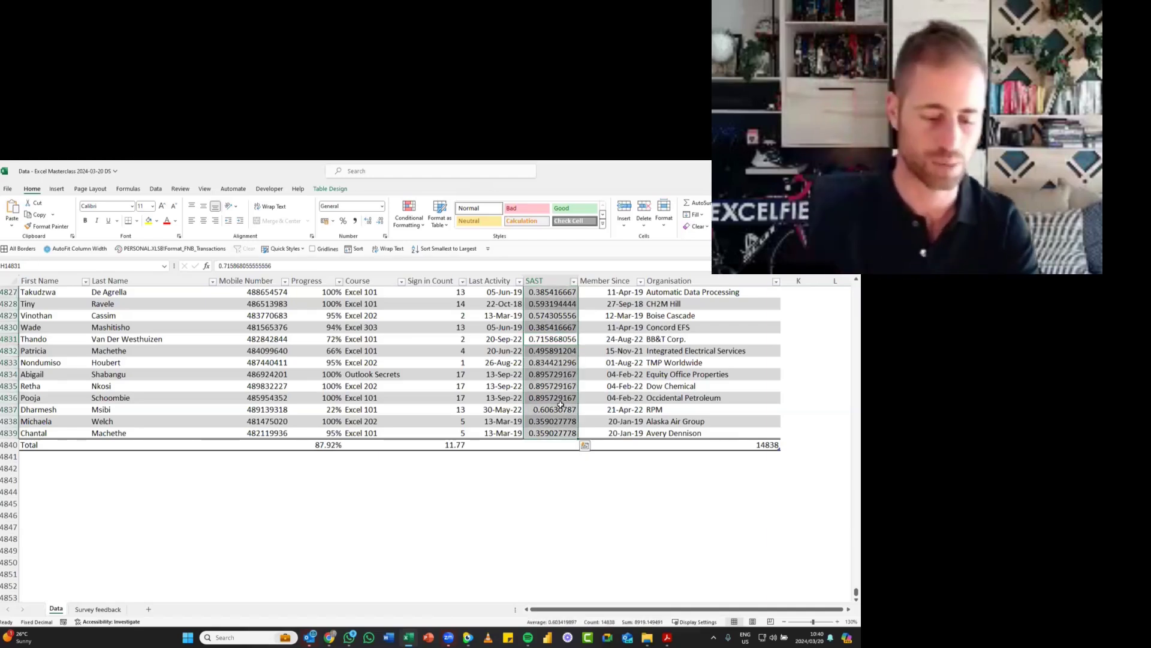
{"action": "key", "text": "ctrl+shift+2"}
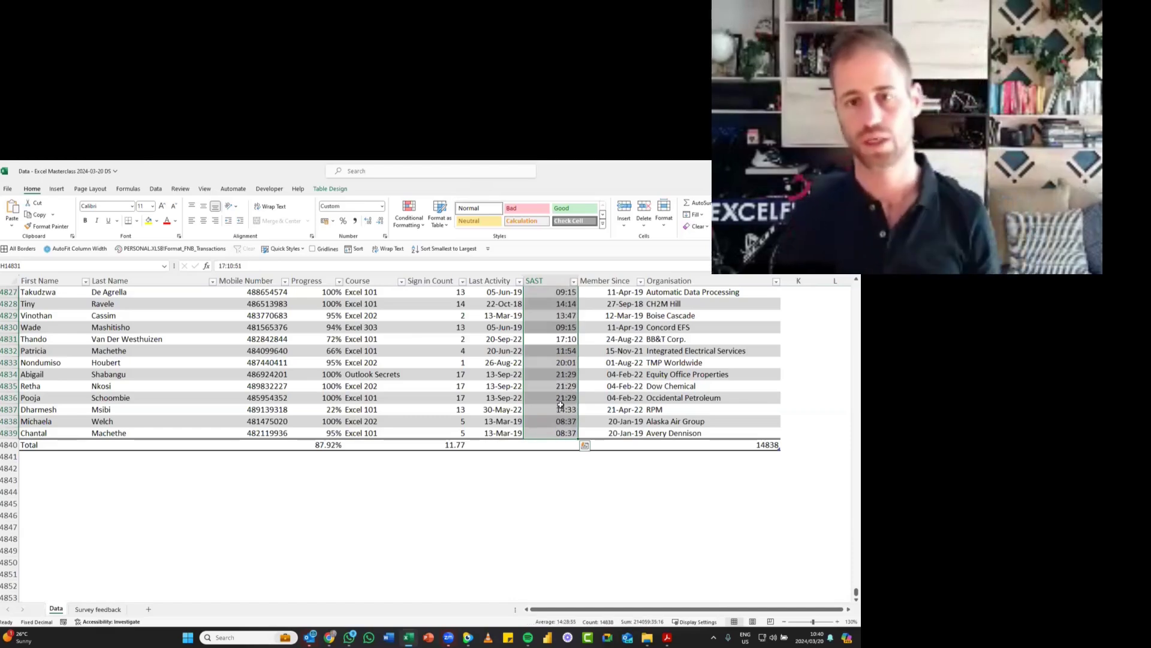
- Format the Sign in Count column's data as numbers with two decimal places
{"action": "key", "text": "Left"}
{"action": "key", "text": "Left"}
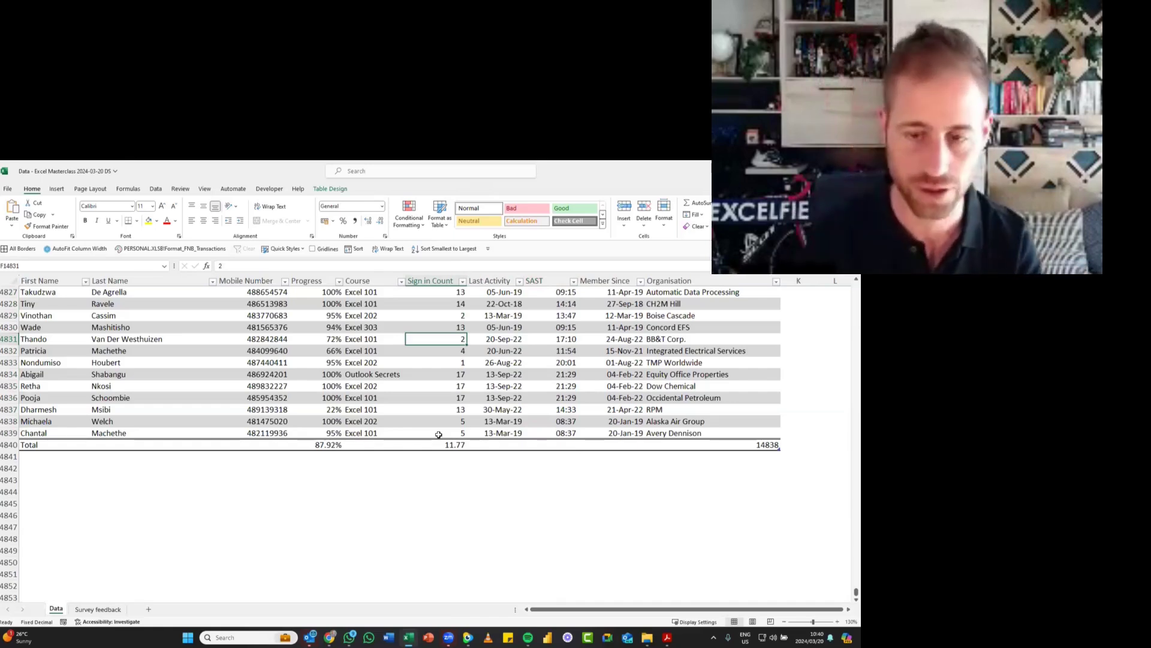
{"action": "key", "text": "ctrl+space"}
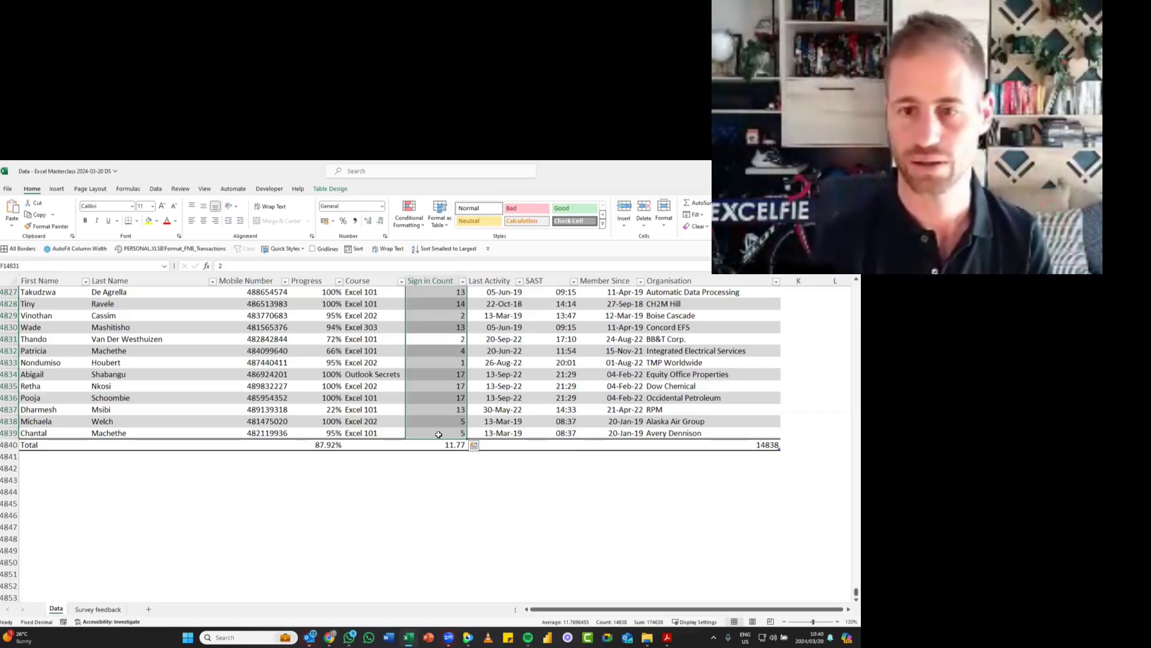
{"action": "key", "text": "ctrl+shift+1"}
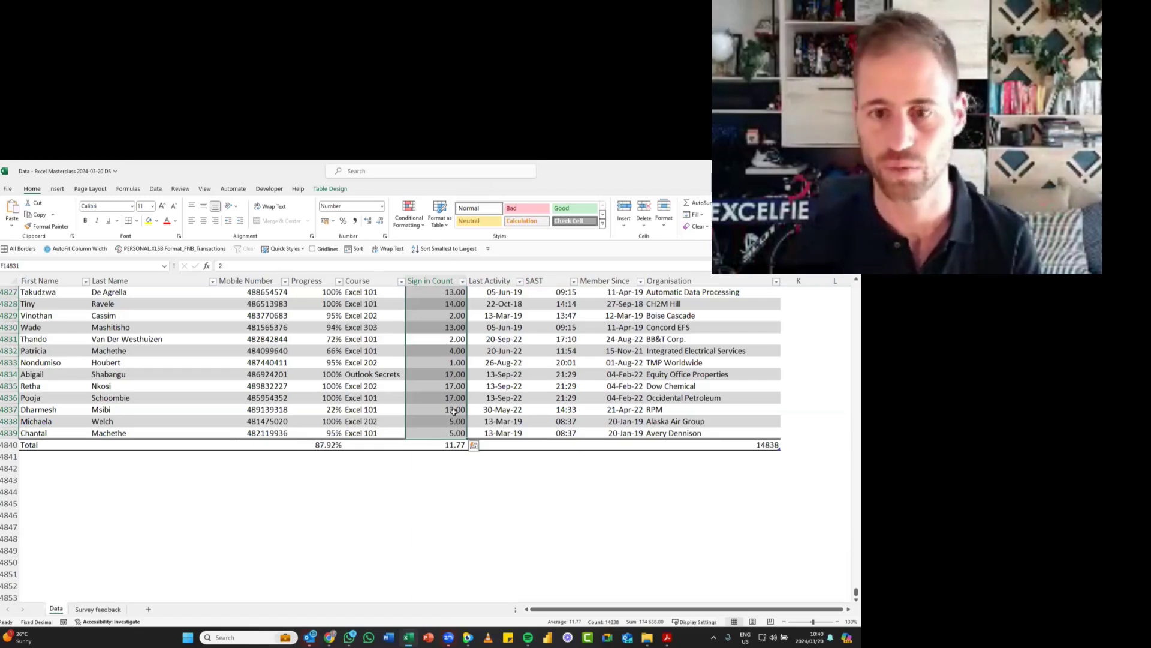
- Try the time, date, currency, percentage and scientific formats in turn on the Sign in Count column's data
{"action": "key", "text": "ctrl+shift+2"}
{"action": "key", "text": "ctrl+shift+3"}
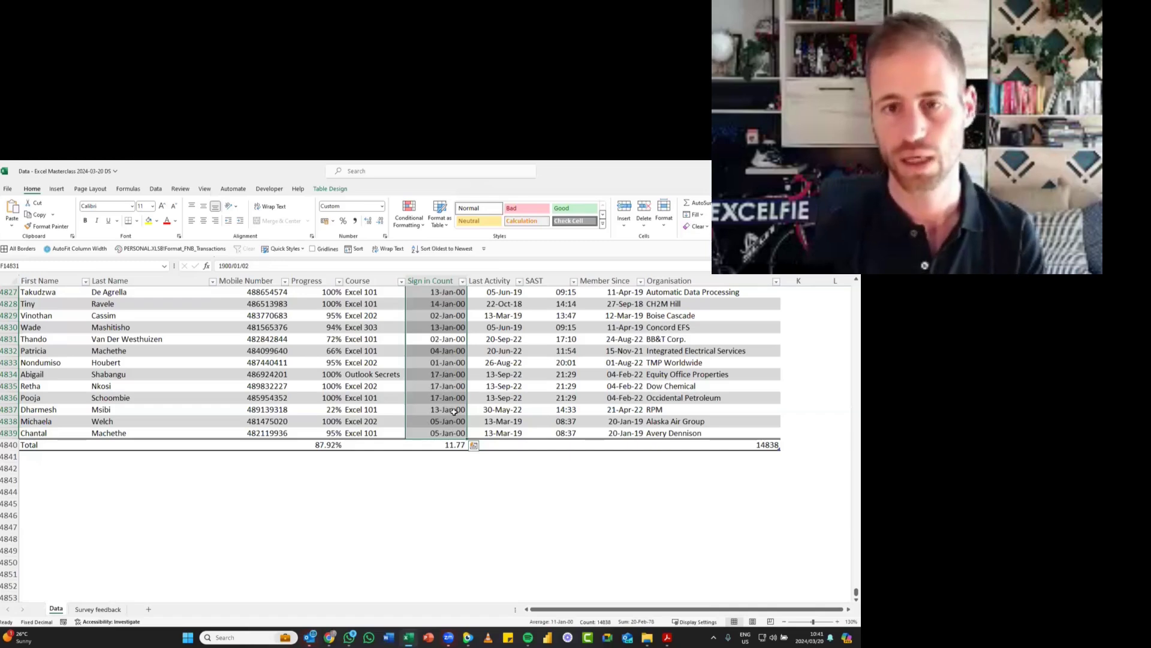
{"action": "key", "text": "ctrl+shift+4"}
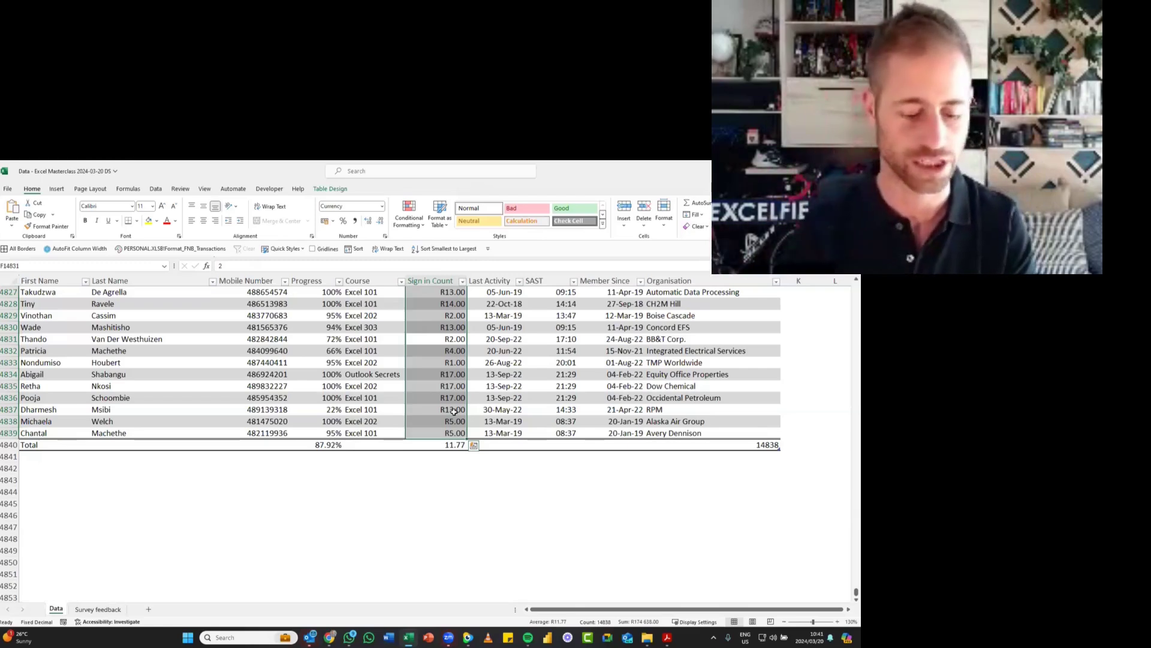
{"action": "key", "text": "ctrl+shift+5"}
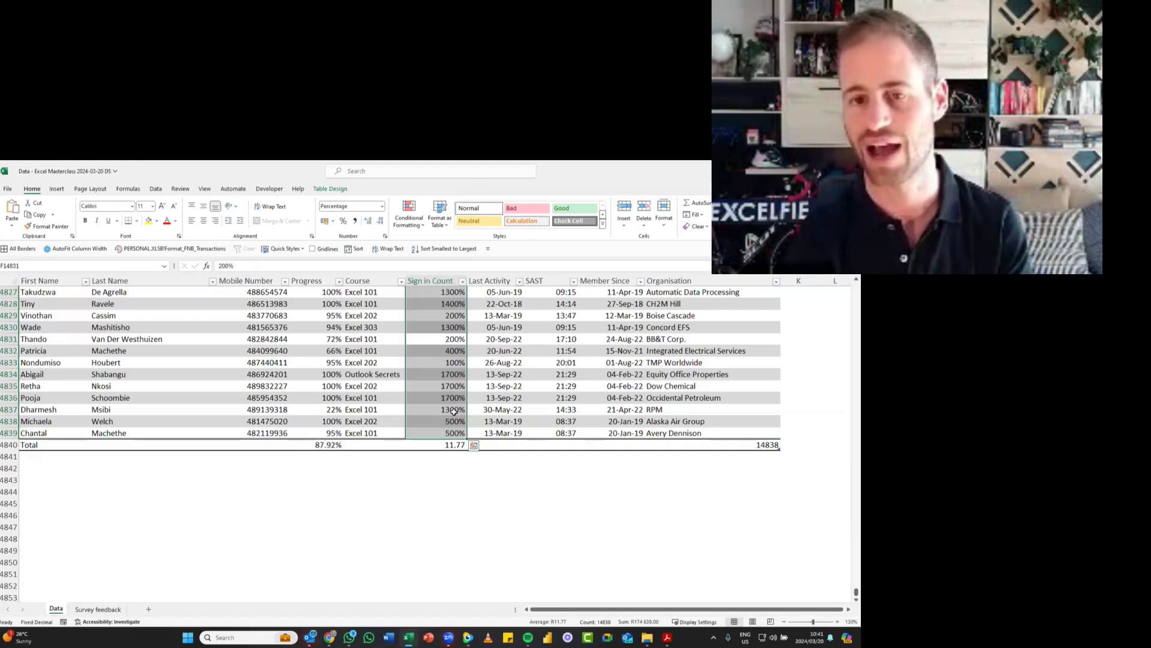
{"action": "key", "text": "ctrl+shift+6"}
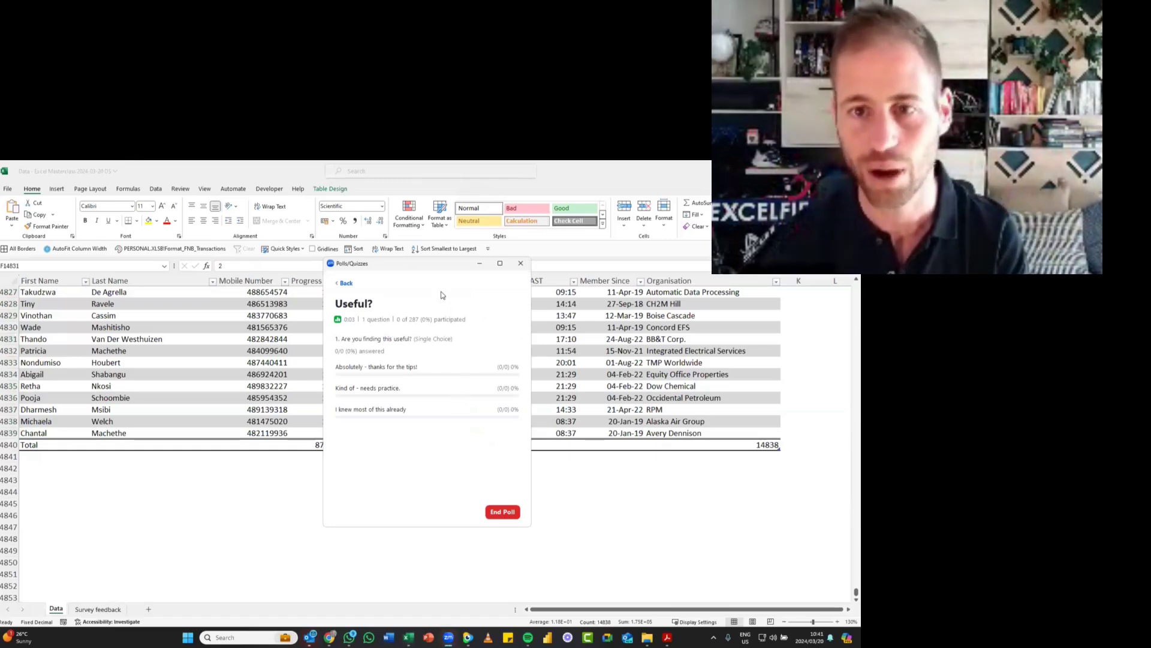
- Move the poll window off the sheet and set the Sign in Count data back to General format, trying the two-decimal Number format first
{"action": "left_click_drag", "start_coordinate": [441, 265], "coordinate": [860, 265]}
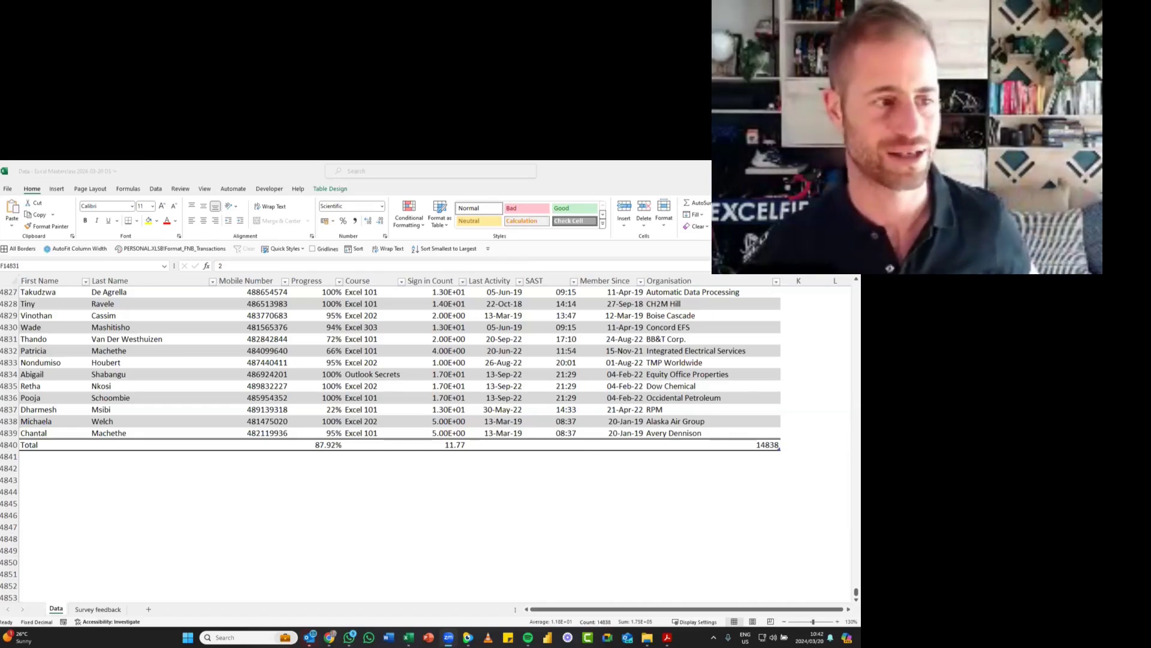
{"action": "left_click", "coordinate": [508, 340]}
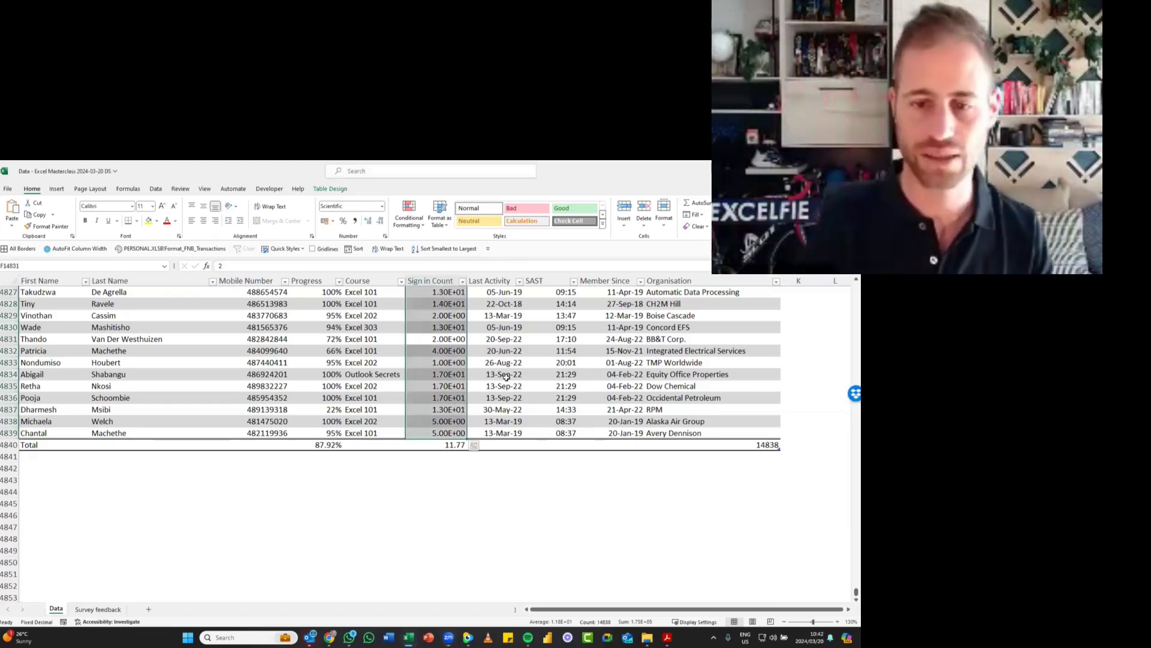
{"action": "key", "text": "ctrl+shift+1"}
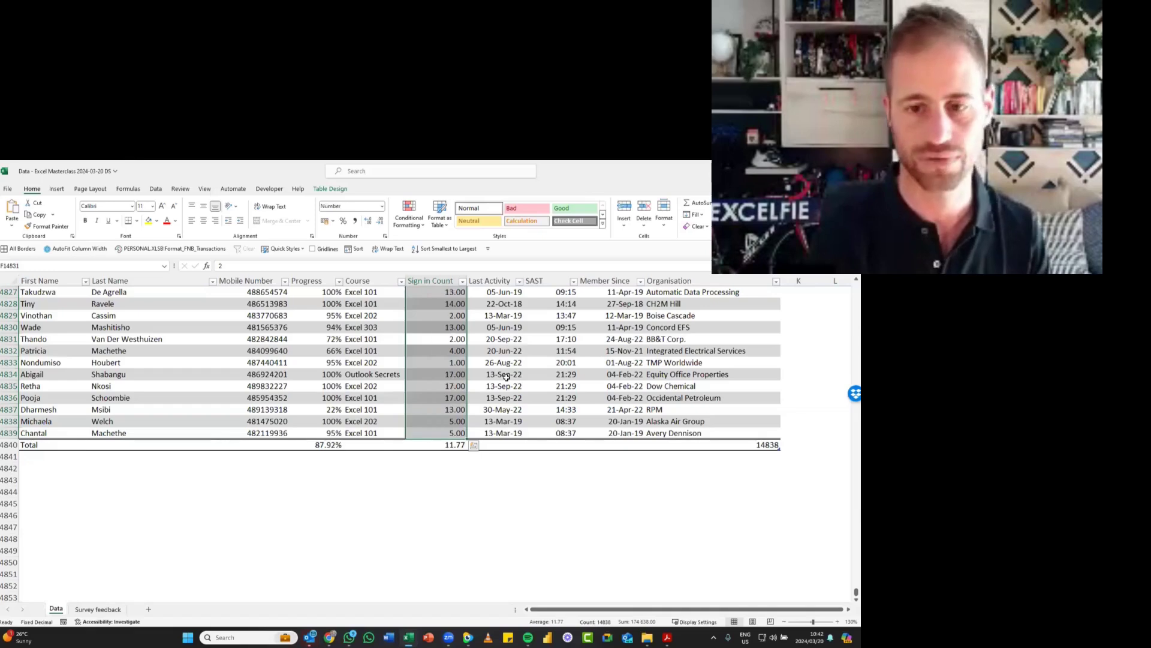
{"action": "key", "text": "ctrl+shift+grave"}
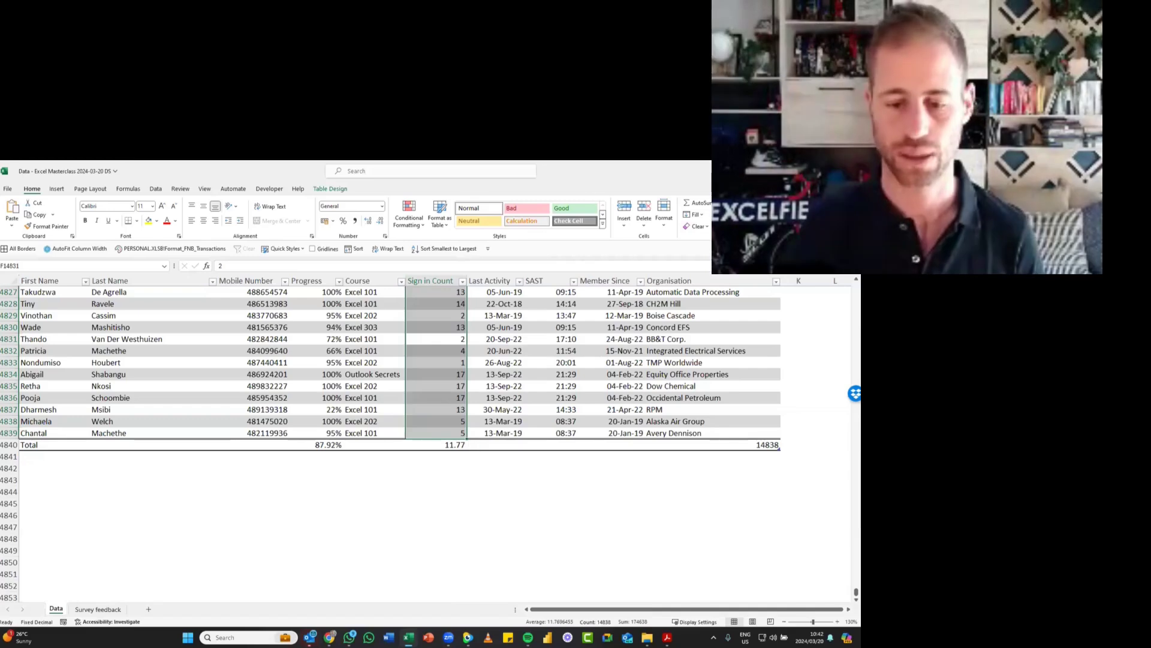
- Consult the Format Cells section on page 1 of the keyboard shortcuts PDF, return to the Excel workbook and save it
{"action": "left_click", "coordinate": [667, 637]}
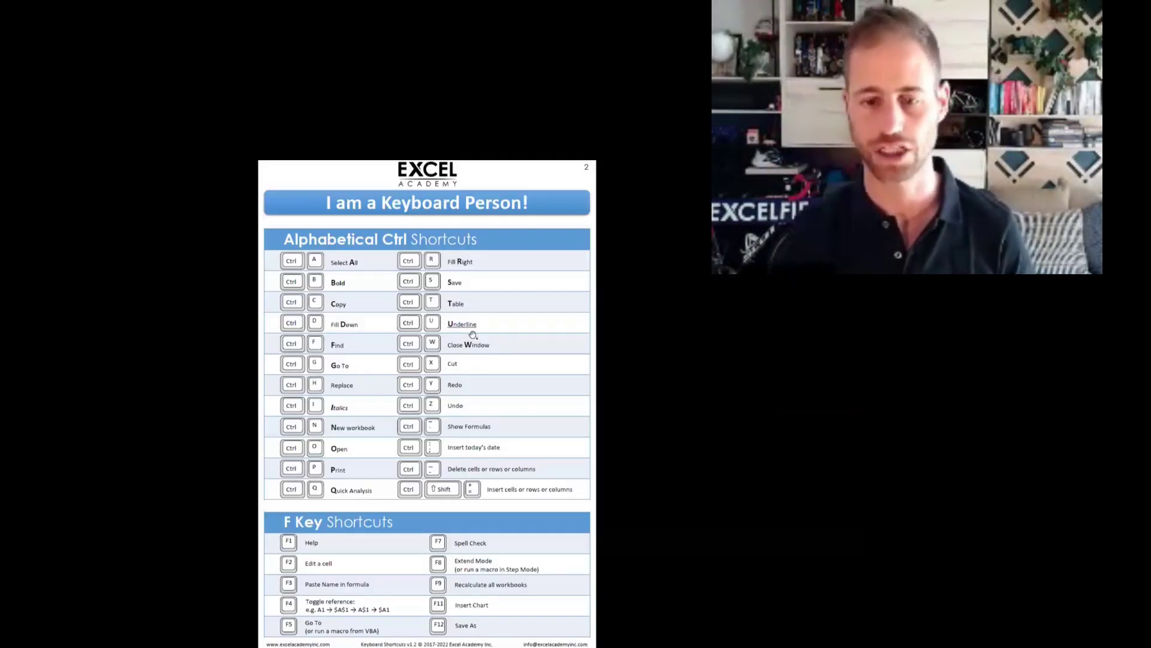
{"action": "scroll", "coordinate": [473, 334], "scroll_direction": "up", "scroll_amount": 1}
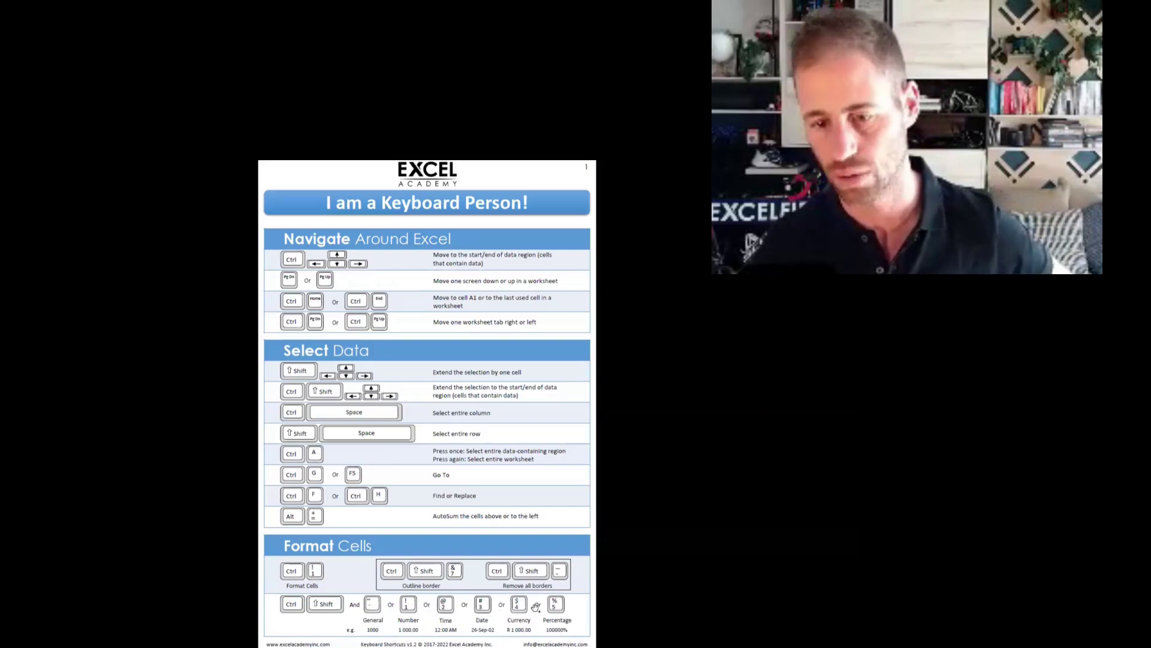
{"action": "key", "text": "alt+Tab"}
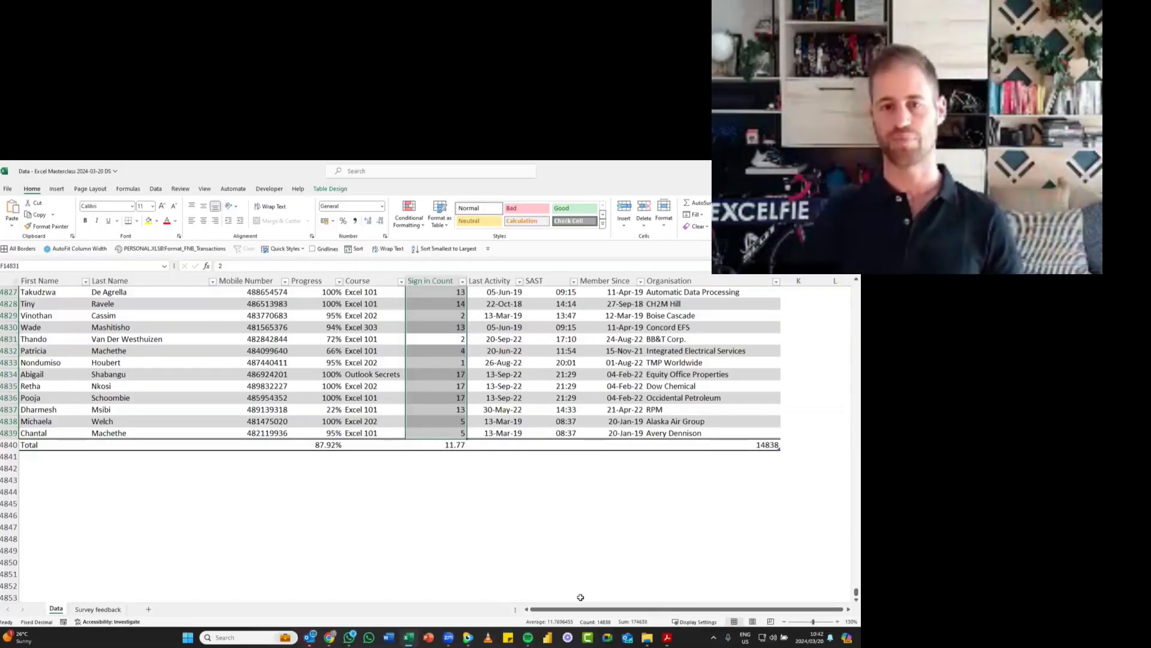
{"action": "key", "text": "ctrl+s"}
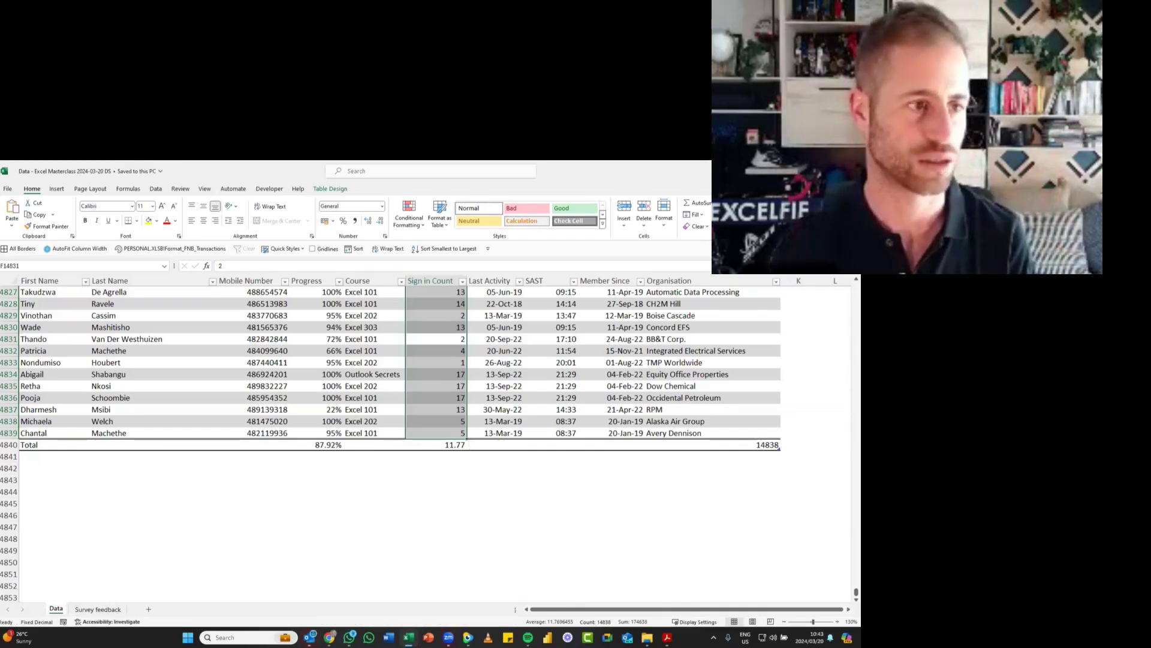
{"action": "left_click", "coordinate": [422, 379]}
{"action": "scroll", "coordinate": [469, 383], "scroll_direction": "up", "scroll_amount": 2}
{"action": "left_click", "coordinate": [251, 343]}
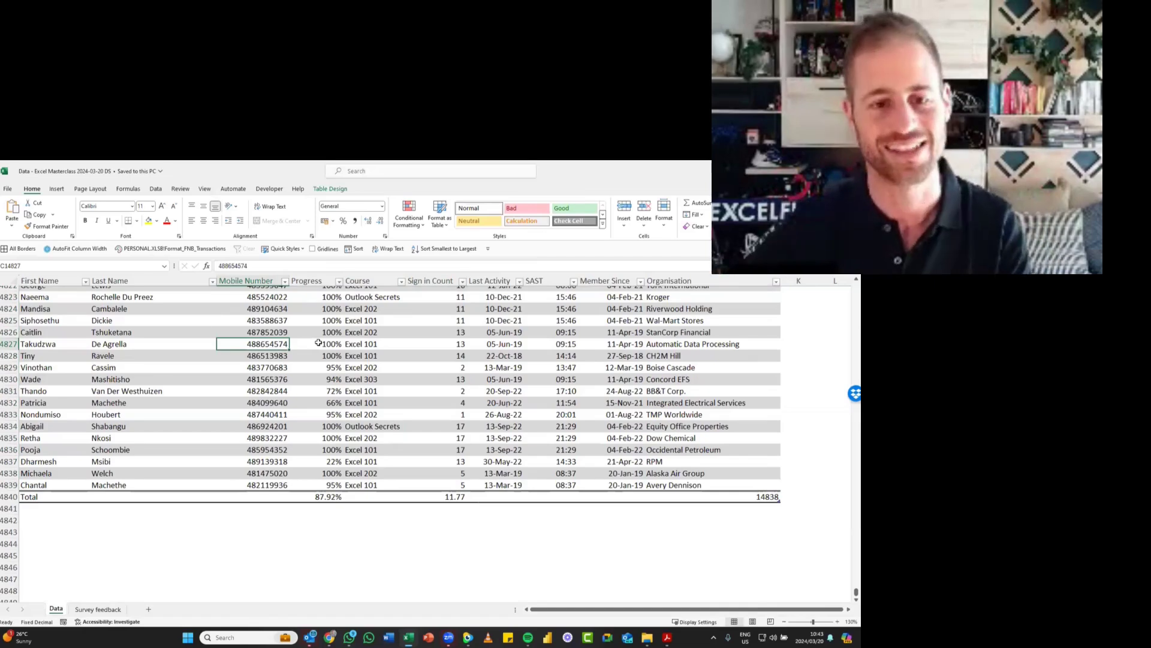
{"action": "key", "text": "ctrl+space"}
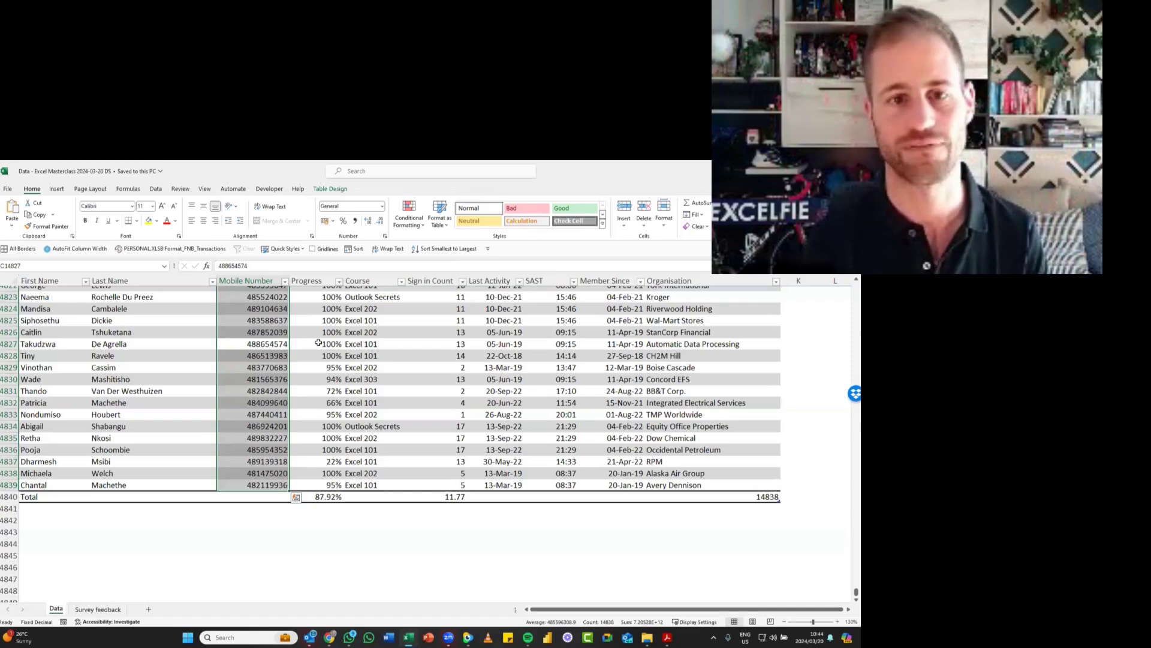
{"action": "key", "text": "ctrl+1"}
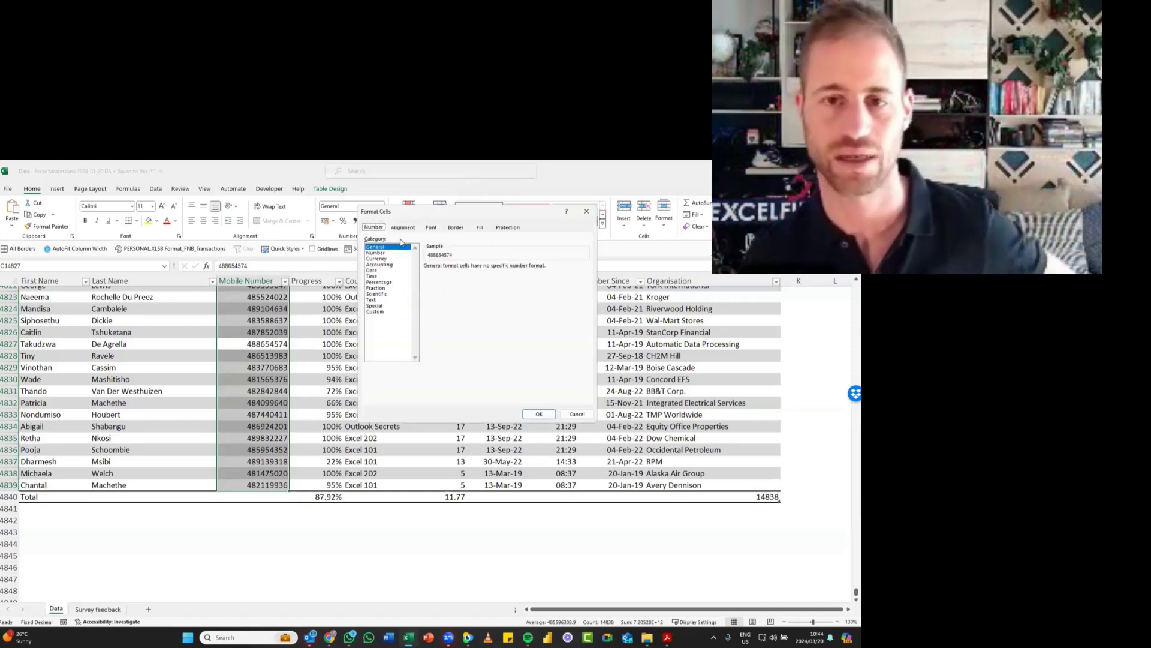
{"action": "left_click_drag", "start_coordinate": [379, 217], "coordinate": [334, 223]}
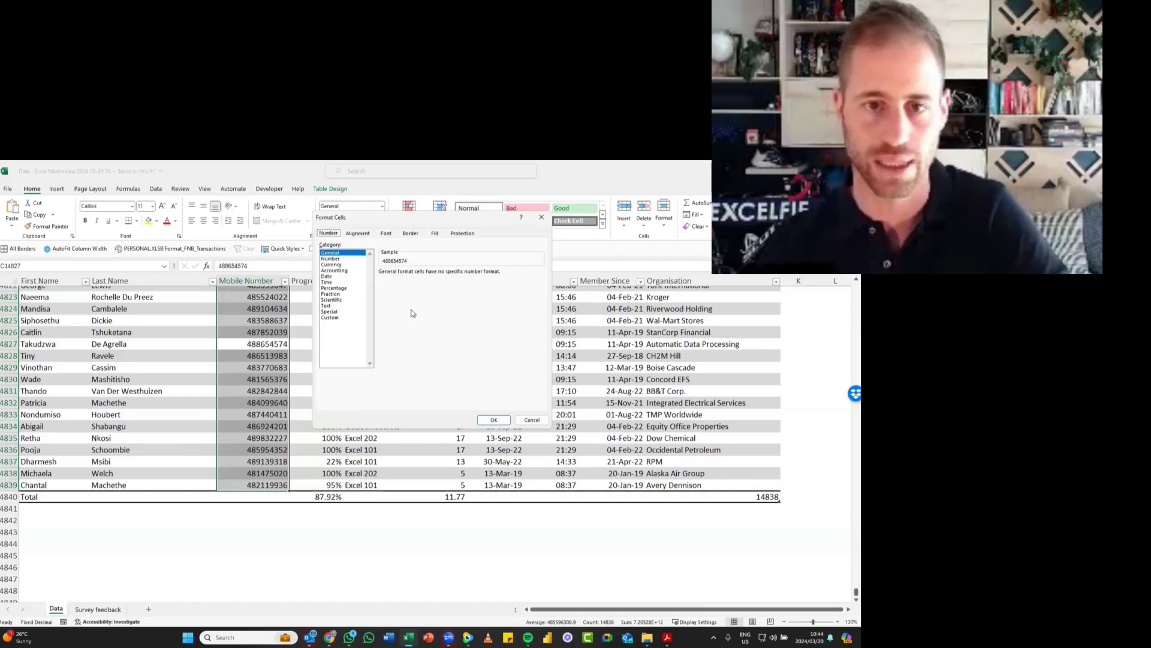
{"action": "key", "text": "Tab"}
{"action": "key", "text": "Down"}
{"action": "key", "text": "Down"}
{"action": "key", "text": "Down"}
{"action": "key", "text": "Down"}
{"action": "key", "text": "Down"}
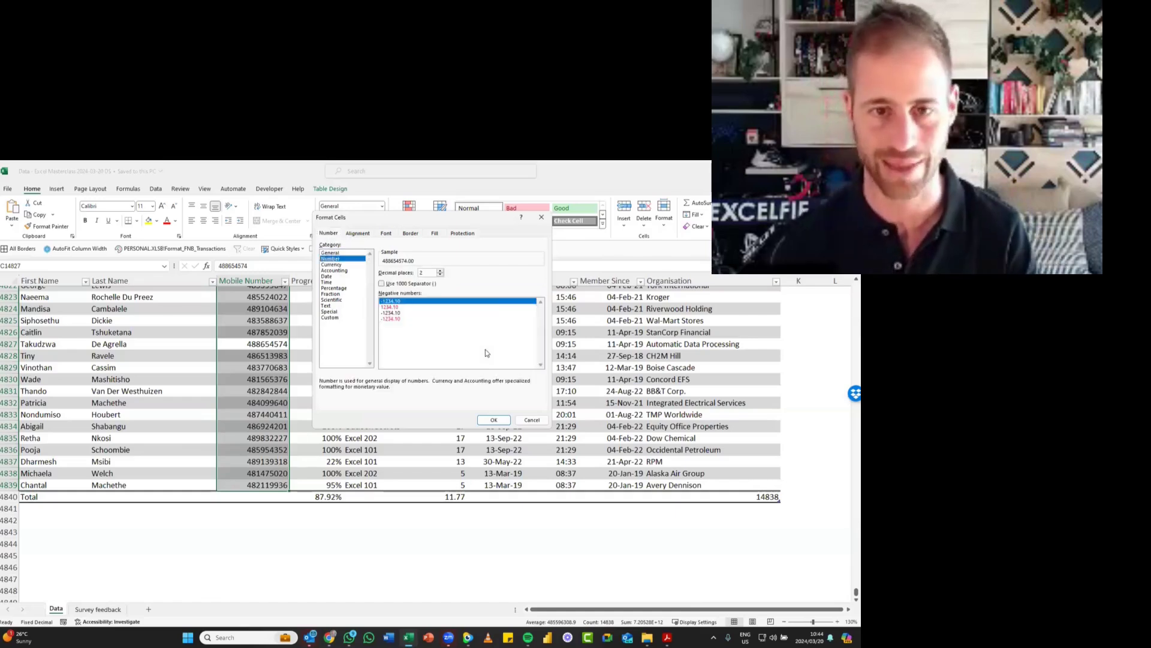
{"action": "key", "text": "Down"}
{"action": "key", "text": "Down"}
{"action": "key", "text": "Down"}
{"action": "key", "text": "Down"}
{"action": "key", "text": "Down"}
{"action": "key", "text": "Down"}
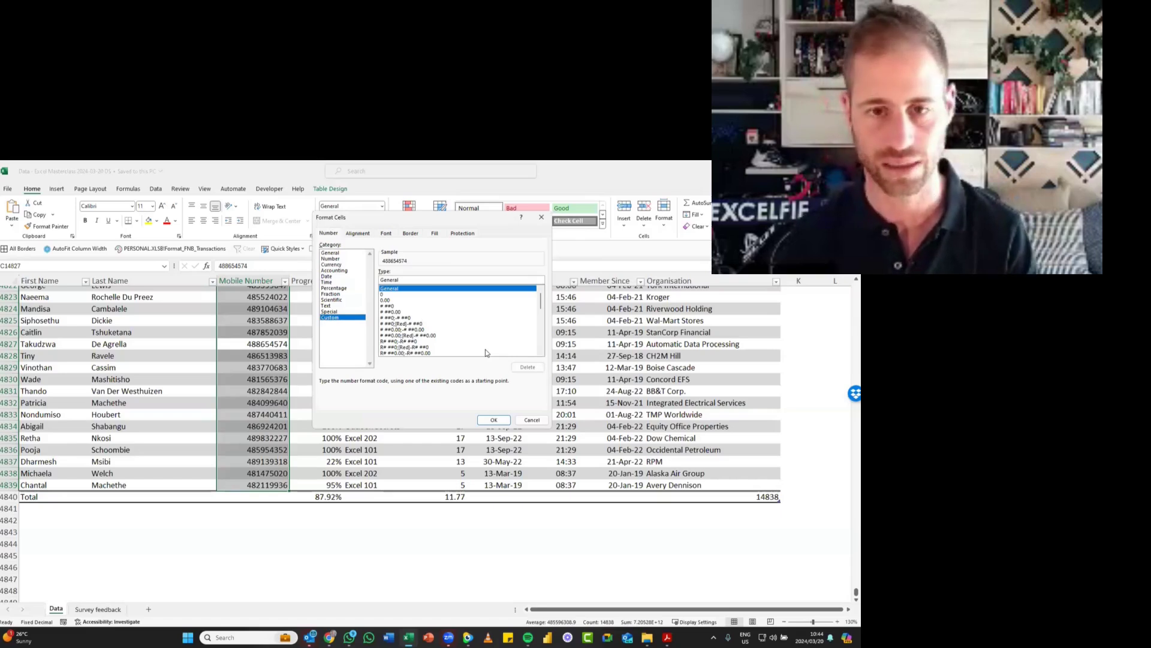
{"action": "key", "text": "Tab"}
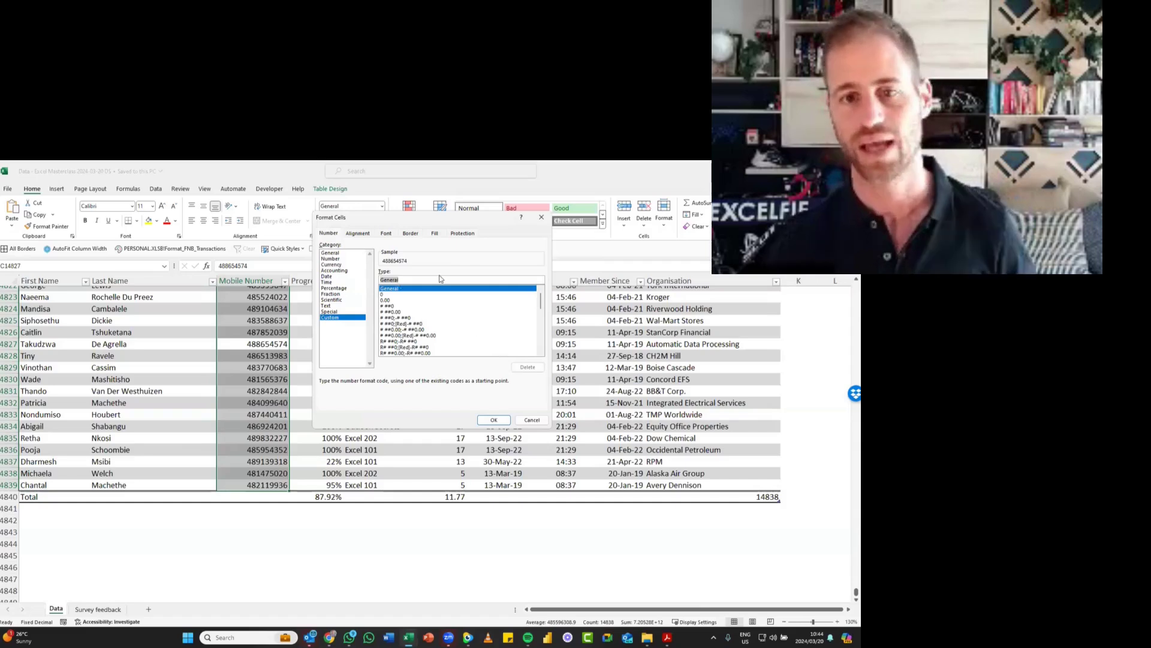
{"action": "type", "text": "000"}
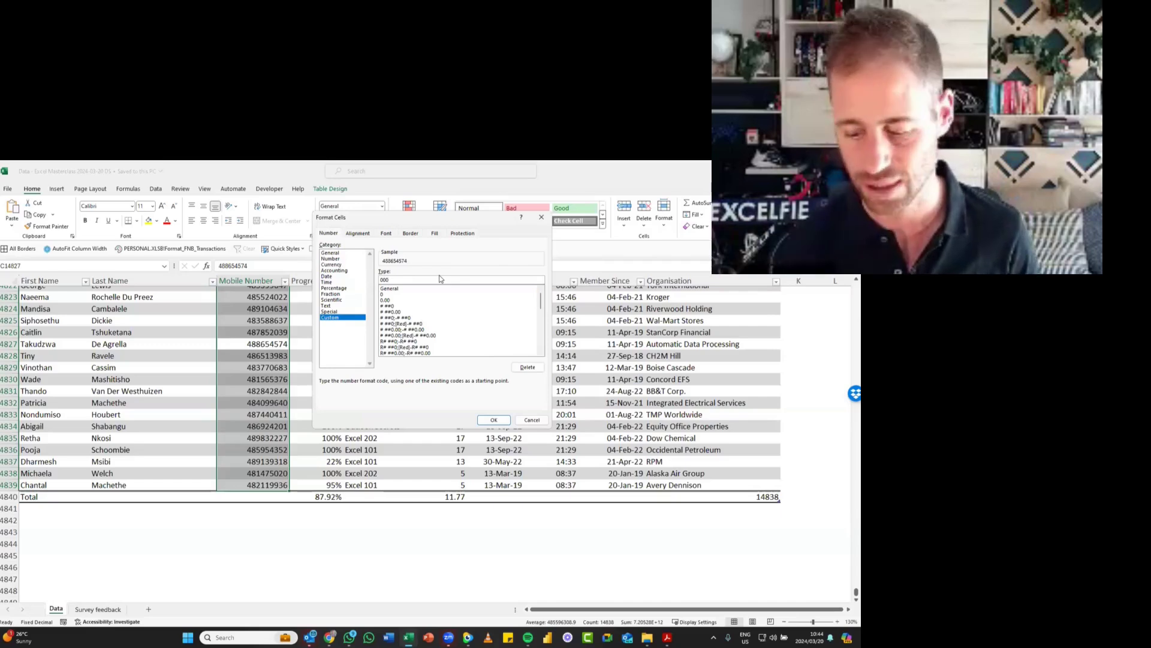
{"action": "type", "text": "0000000"}
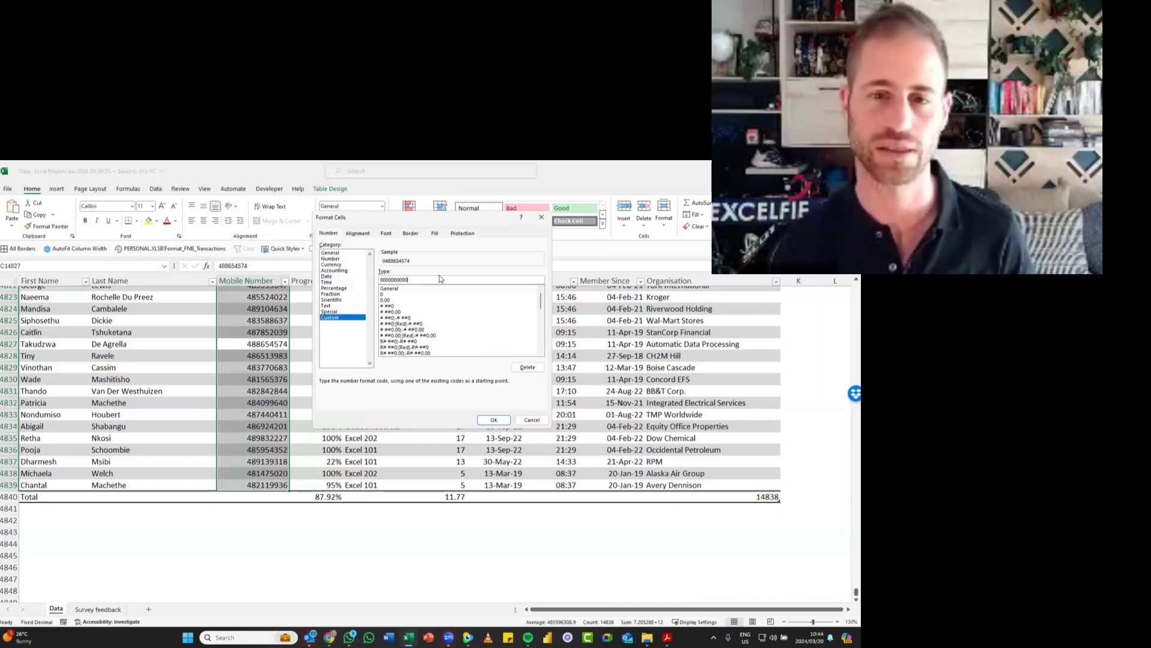
{"action": "key", "text": "Return"}
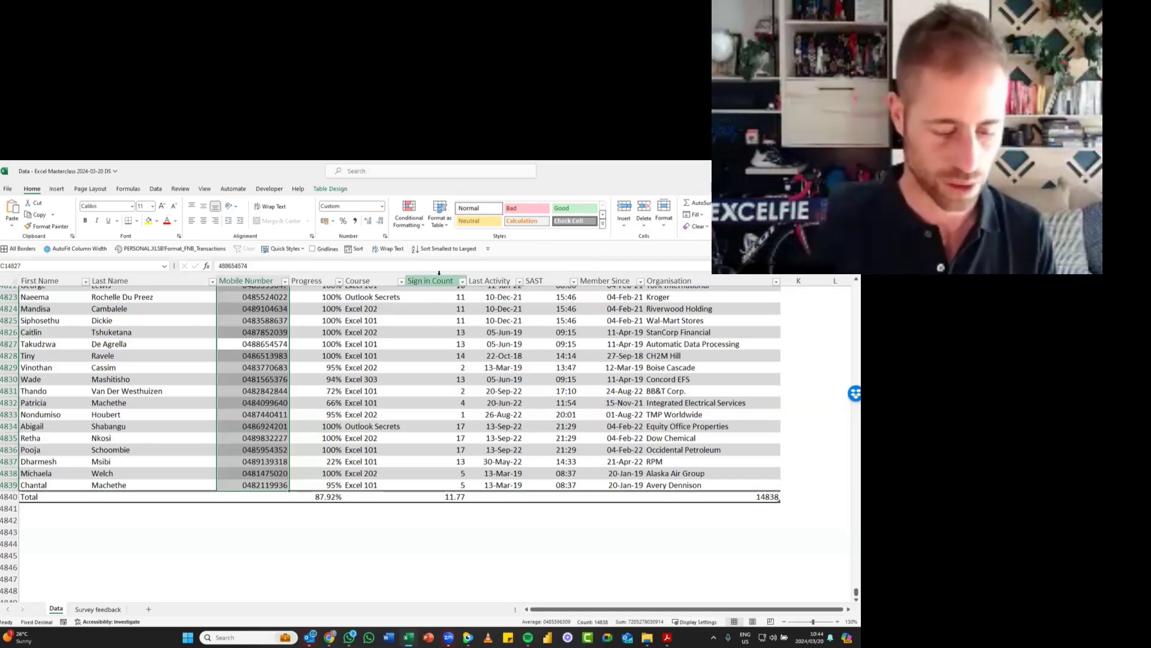
{"action": "key", "text": "ctrl+1"}
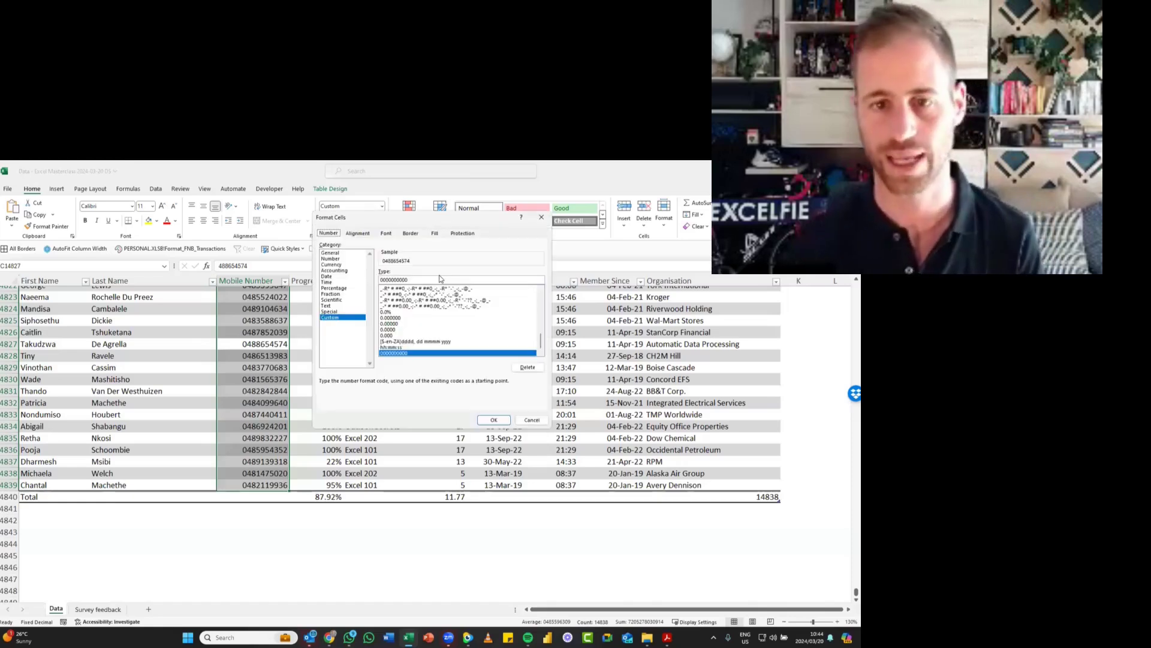
{"action": "left_click", "coordinate": [389, 279]}
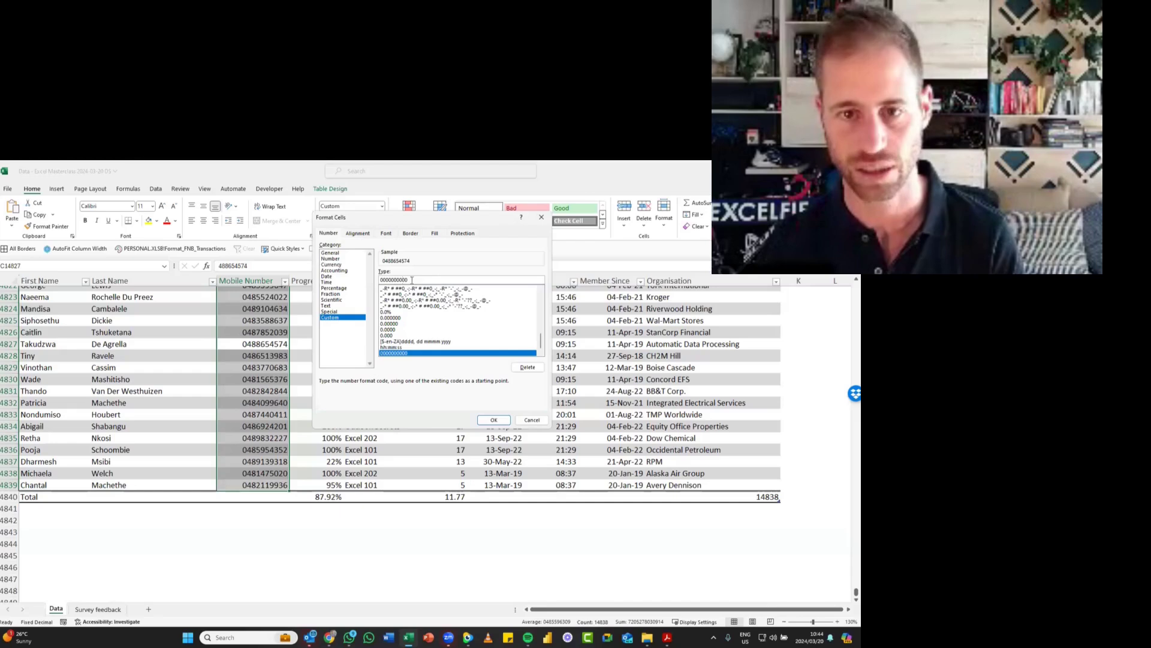
{"action": "double_click", "coordinate": [400, 279]}
{"action": "left_click", "coordinate": [388, 280]}
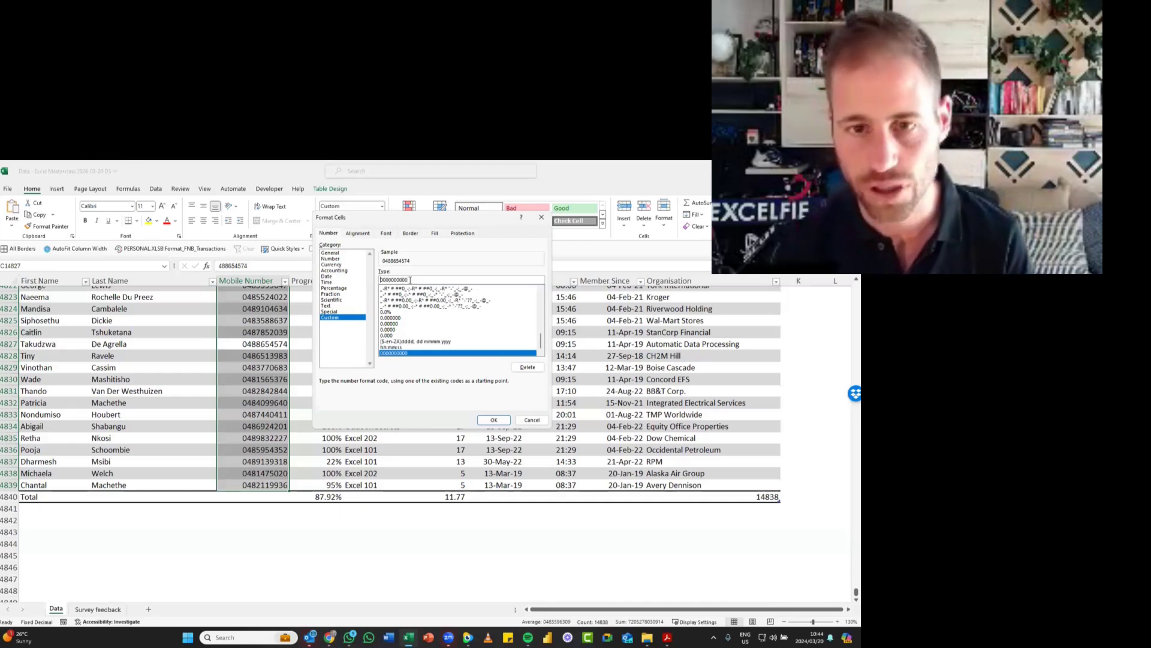
{"action": "type", "text": "-000"}
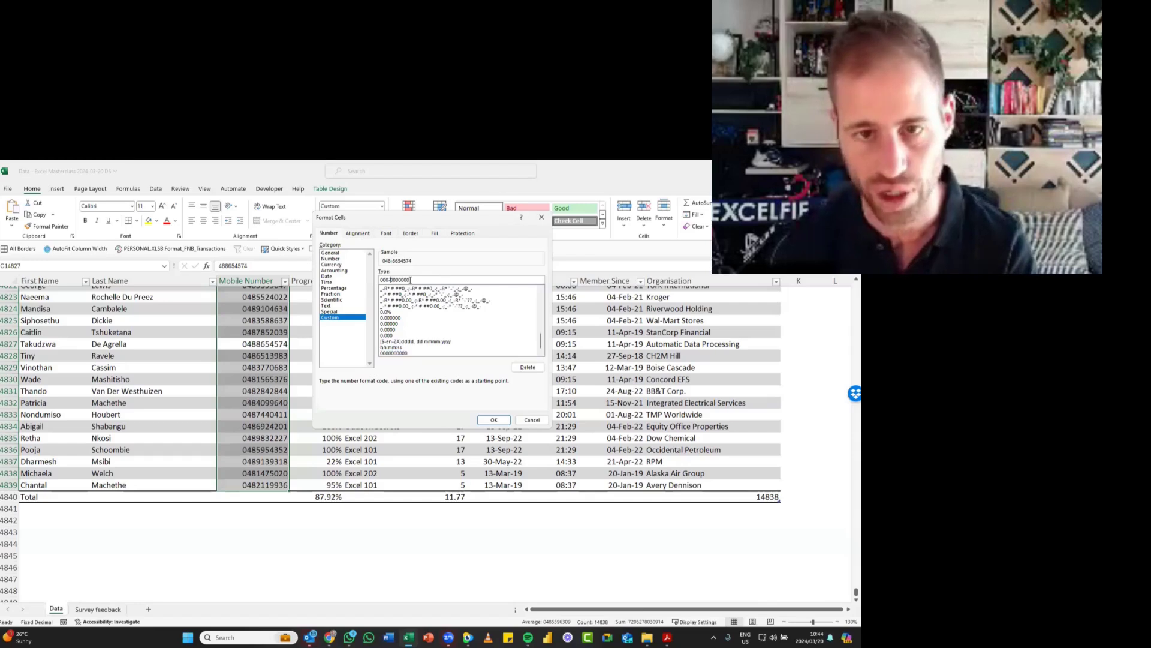
{"action": "type", "text": "-"}
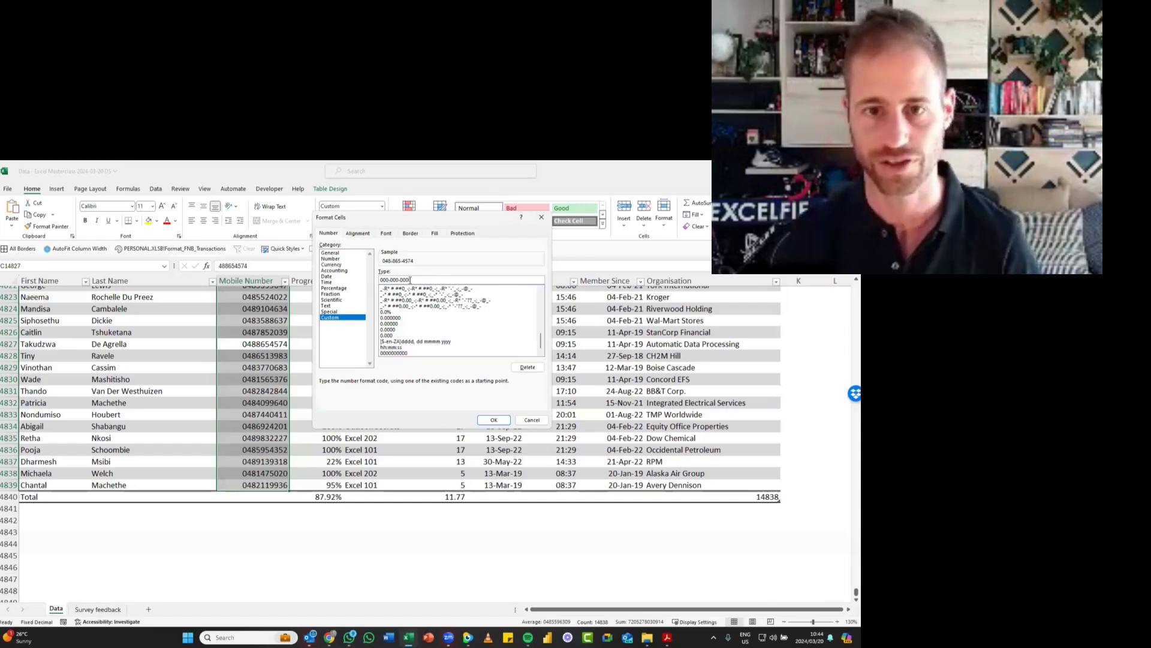
{"action": "key", "text": "Return"}
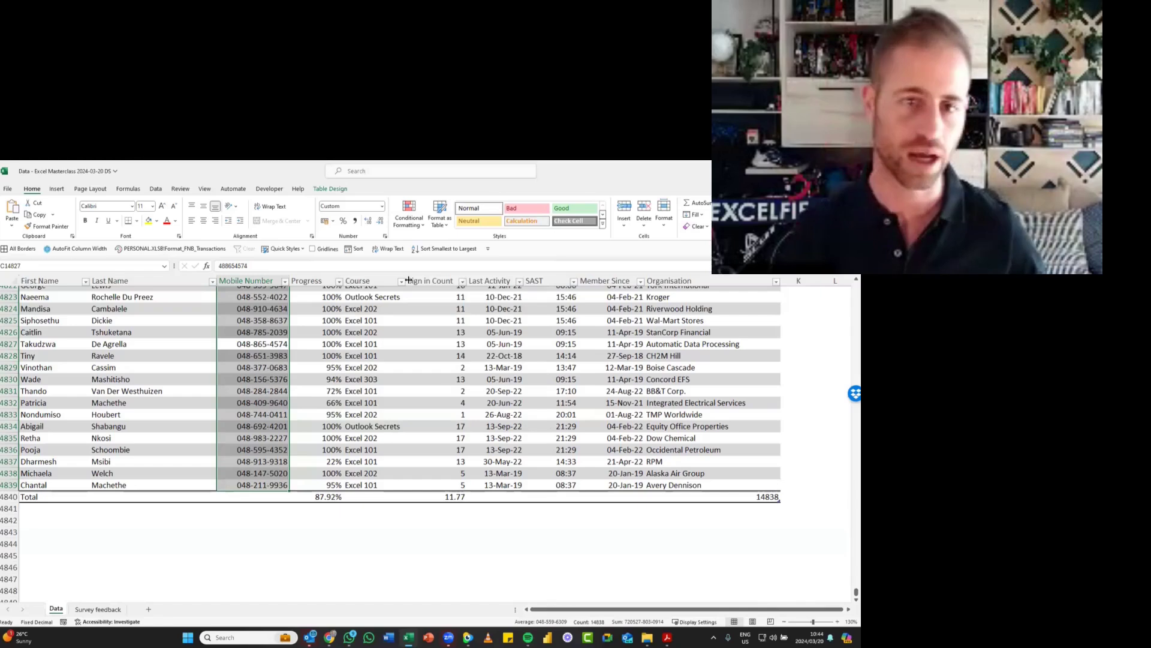
{"action": "left_click", "coordinate": [257, 377]}
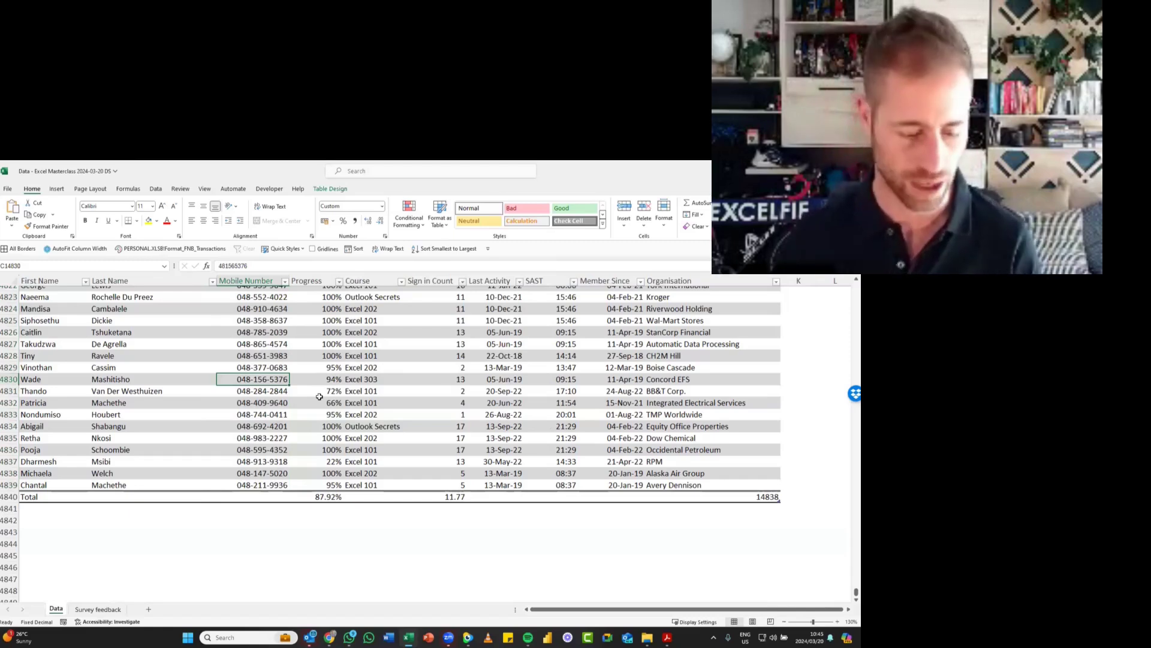
{"action": "key", "text": "ctrl+s"}
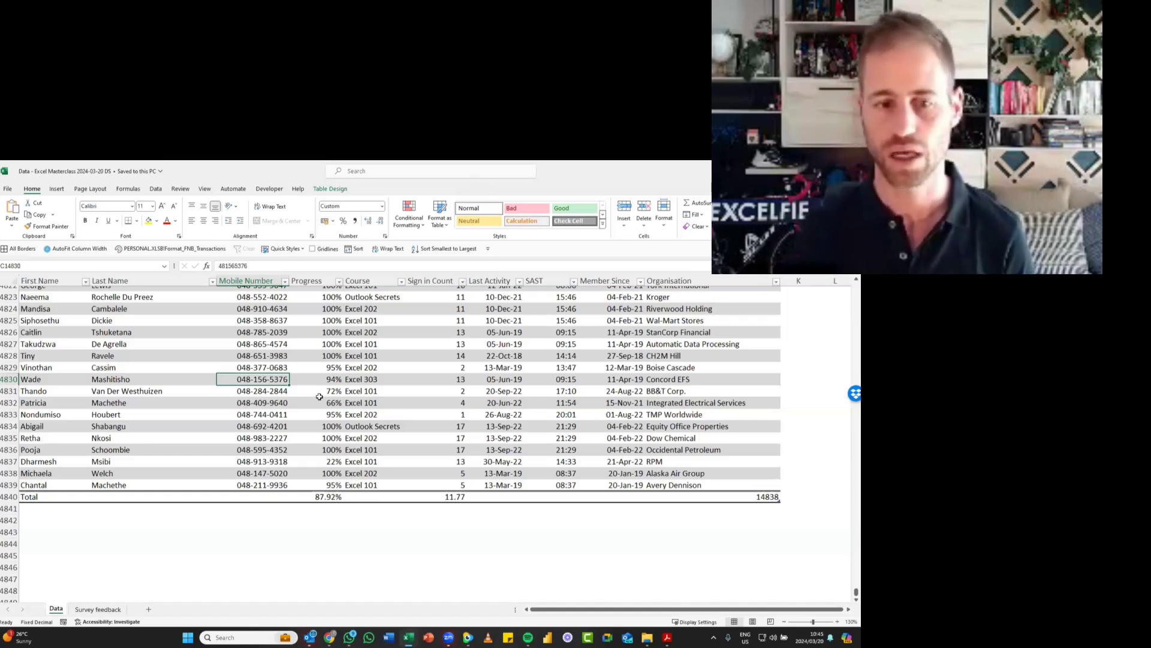
- Make the table's whole Total row bold and return the selection to a Mobile Number cell in the data
{"action": "key", "text": "Right"}
{"action": "key", "text": "ctrl+Down"}
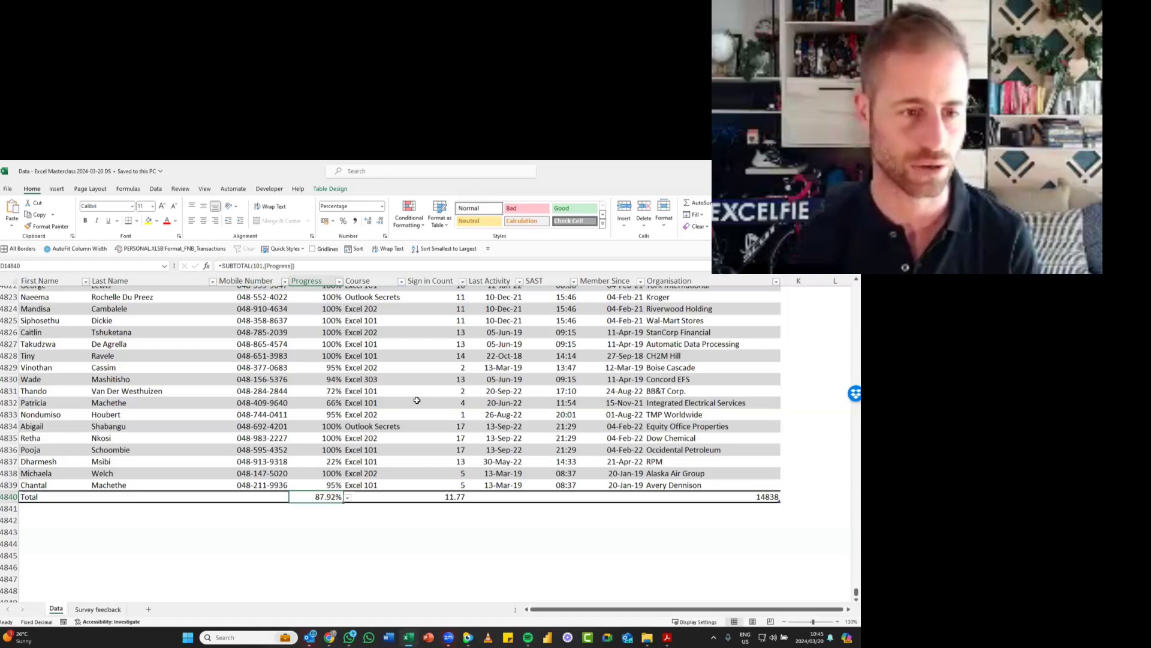
{"action": "key", "text": "shift+space"}
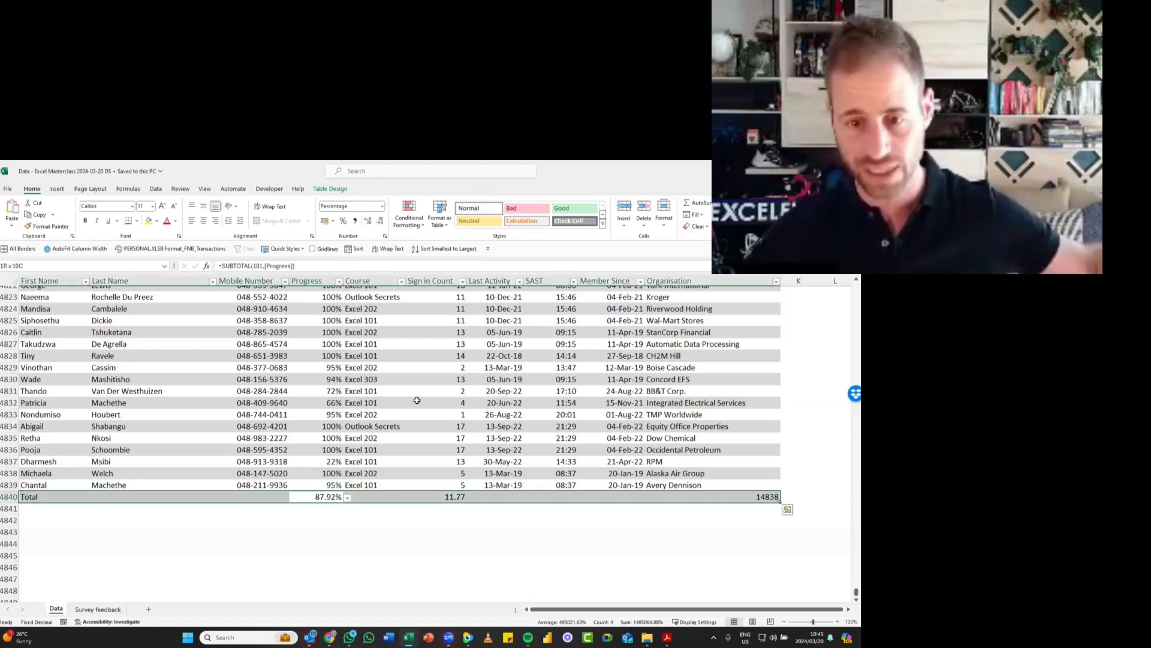
{"action": "key", "text": "ctrl+b"}
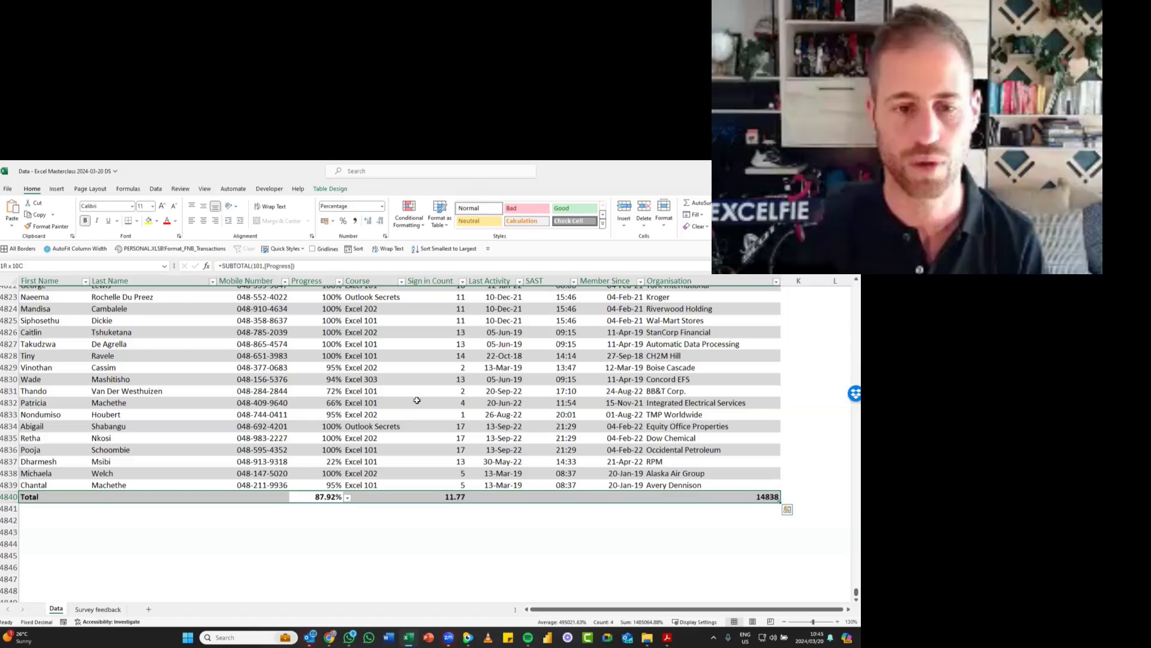
{"action": "left_click", "coordinate": [393, 358]}
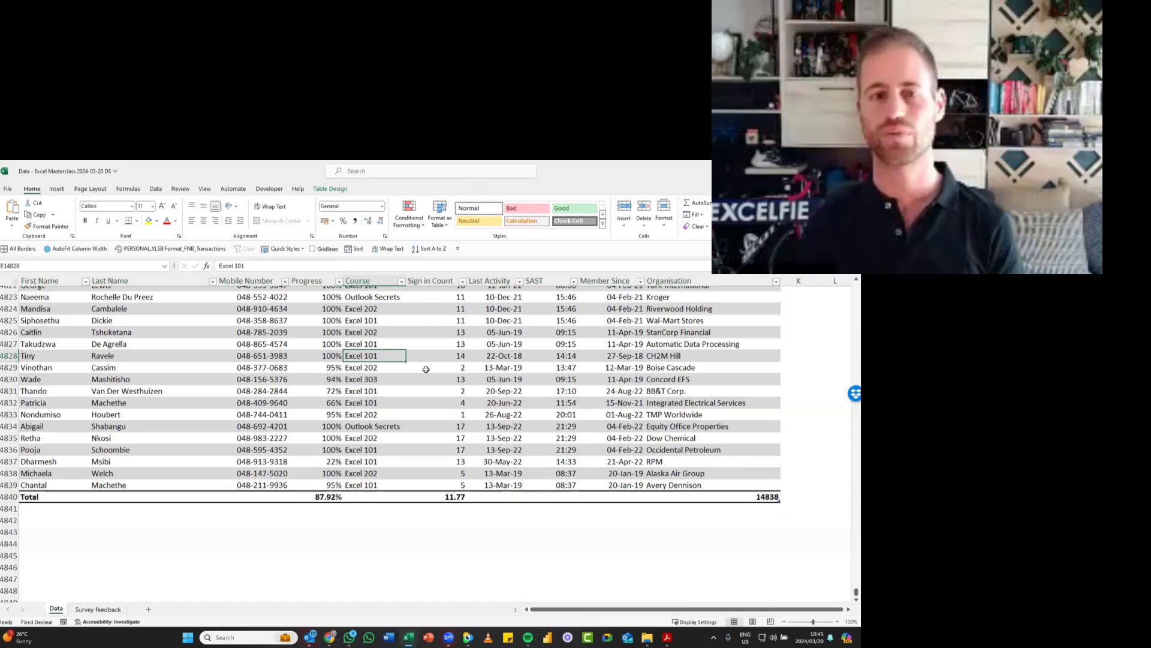
{"action": "key", "text": "Left"}
{"action": "key", "text": "Left"}
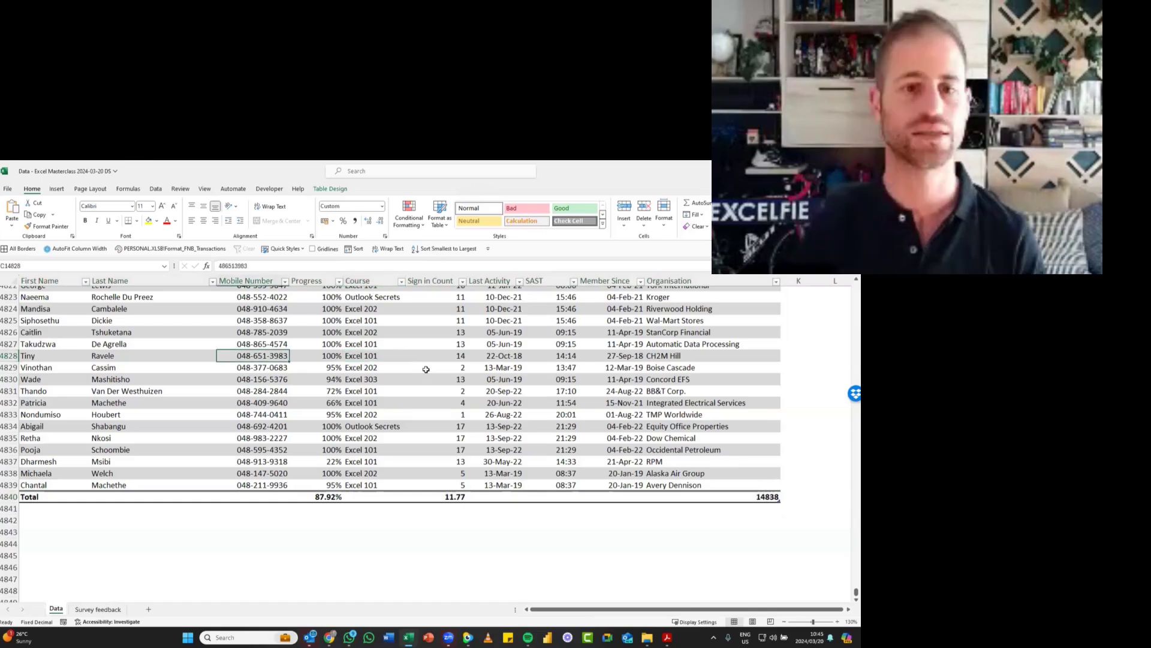
- Insert a new blank table column between the Last Name and Mobile Number columns
{"action": "key", "text": "ctrl+Up"}
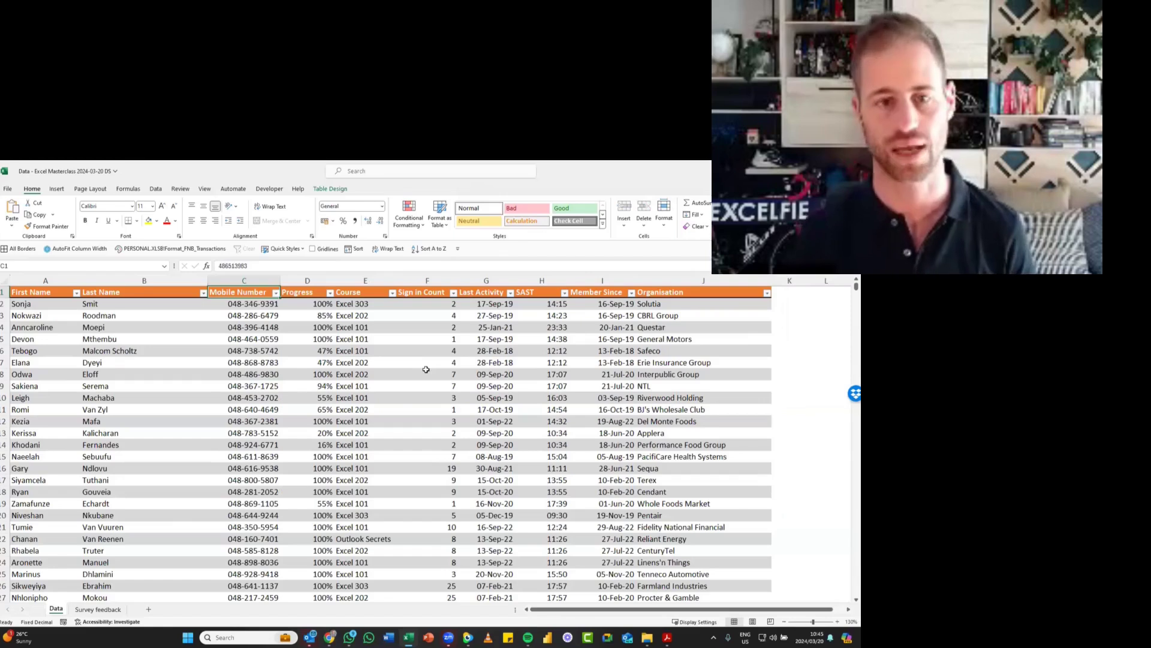
{"action": "left_click", "coordinate": [249, 361]}
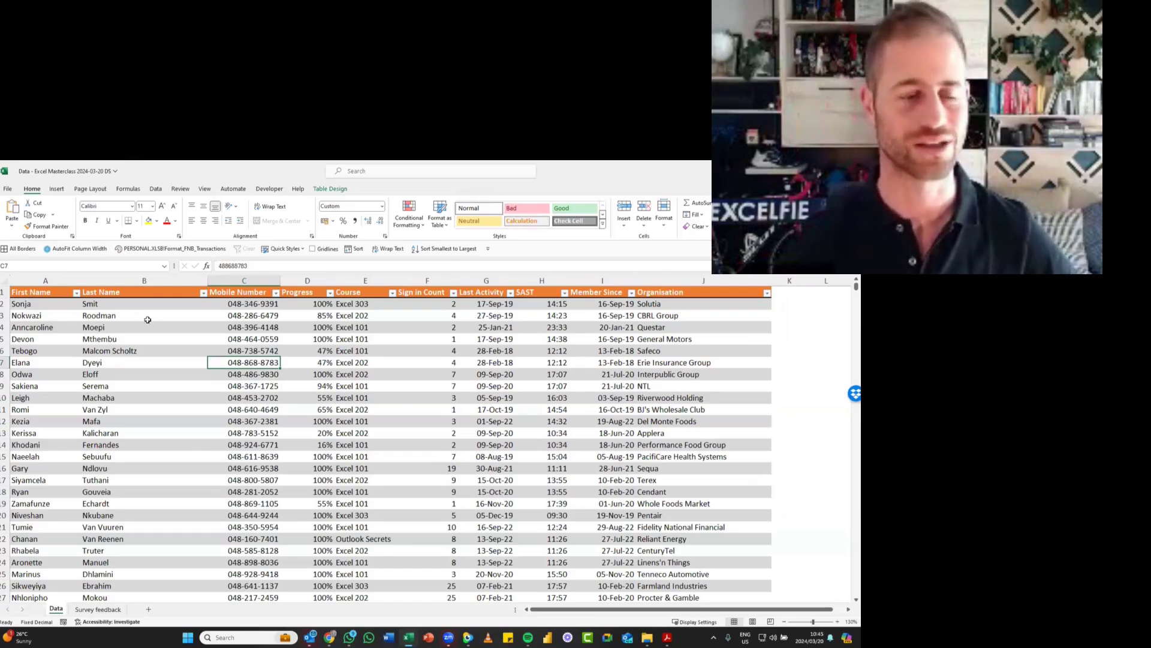
{"action": "right_click", "coordinate": [248, 278]}
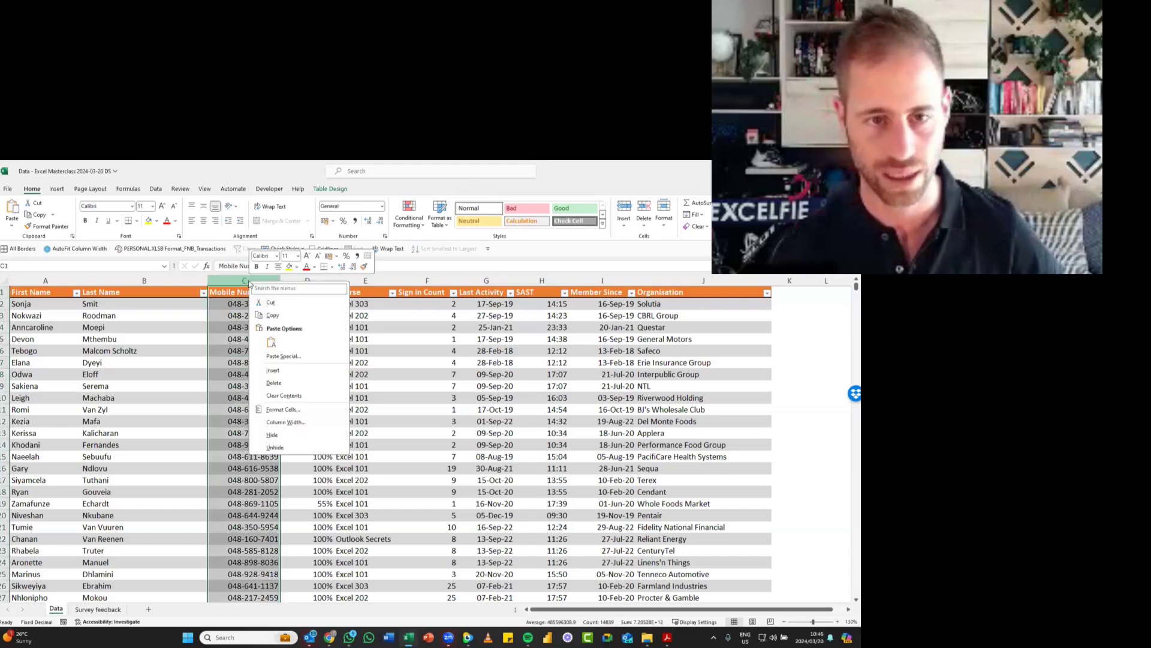
{"action": "left_click", "coordinate": [279, 370]}
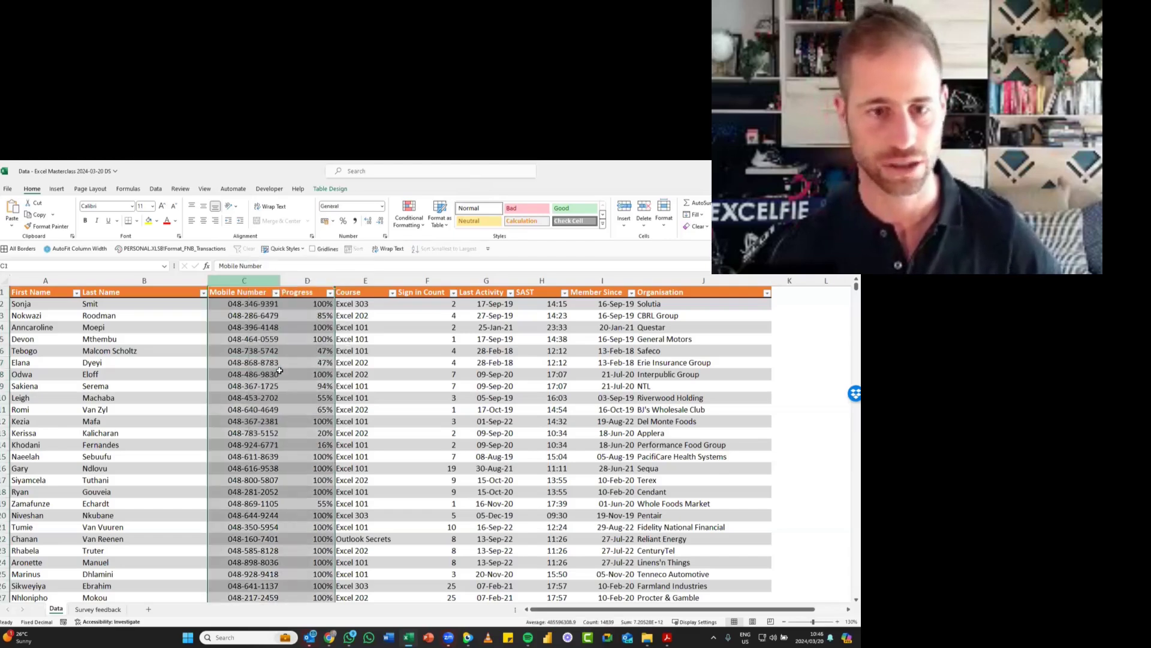
{"action": "left_click", "coordinate": [268, 338]}
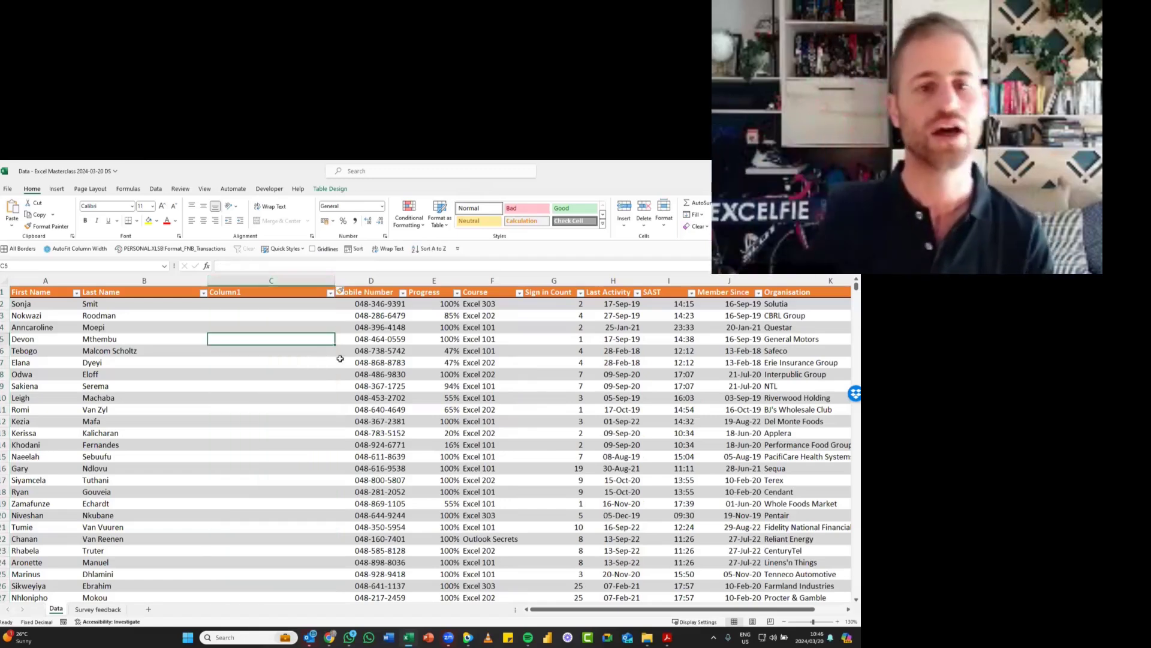
- Enter the person's full name, first name plus last name, in row 2 of the new Column1 as the fill example
{"action": "left_click", "coordinate": [279, 304]}
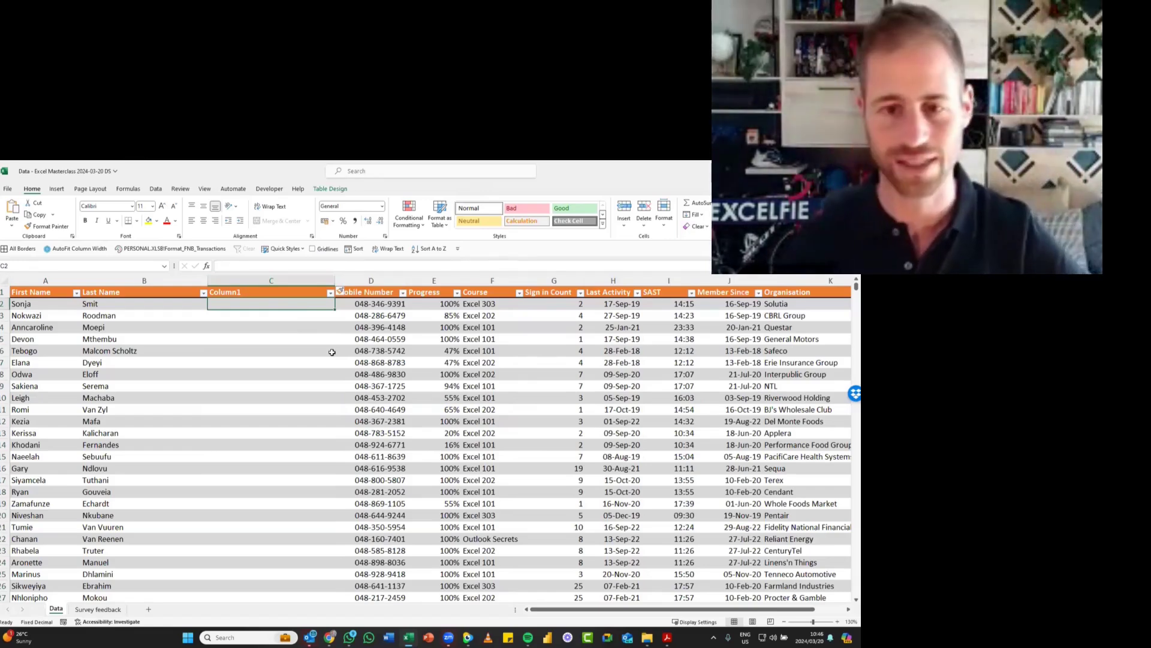
{"action": "left_click", "coordinate": [332, 352]}
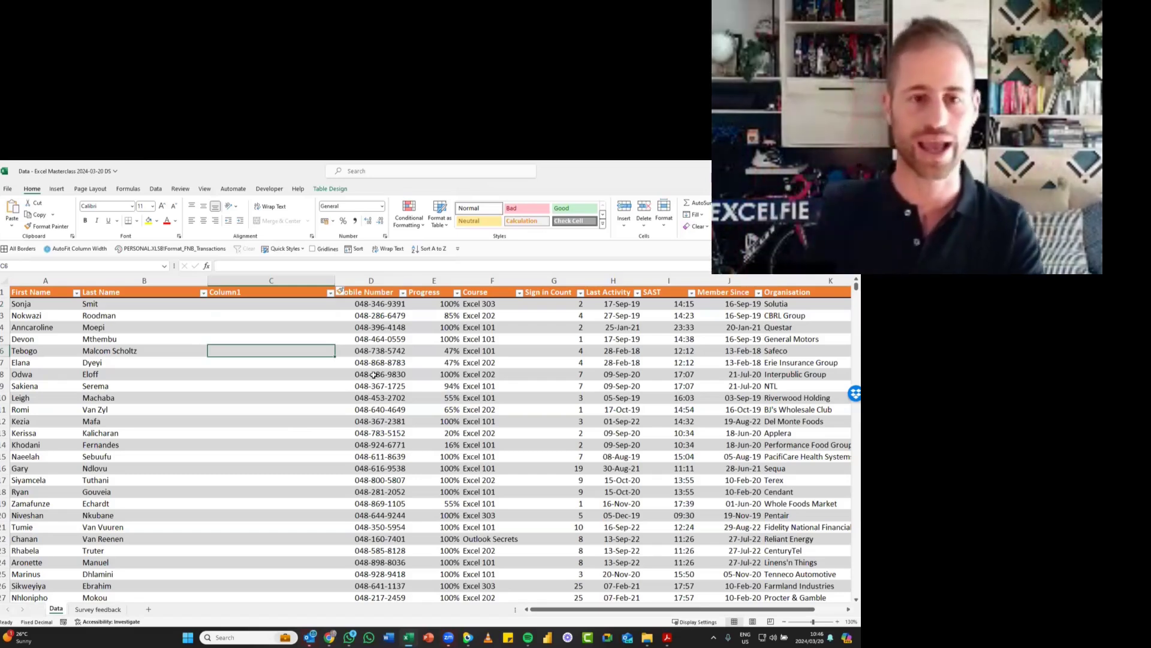
{"action": "key", "text": "Up"}
{"action": "key", "text": "Up"}
{"action": "key", "text": "Up"}
{"action": "key", "text": "Up"}
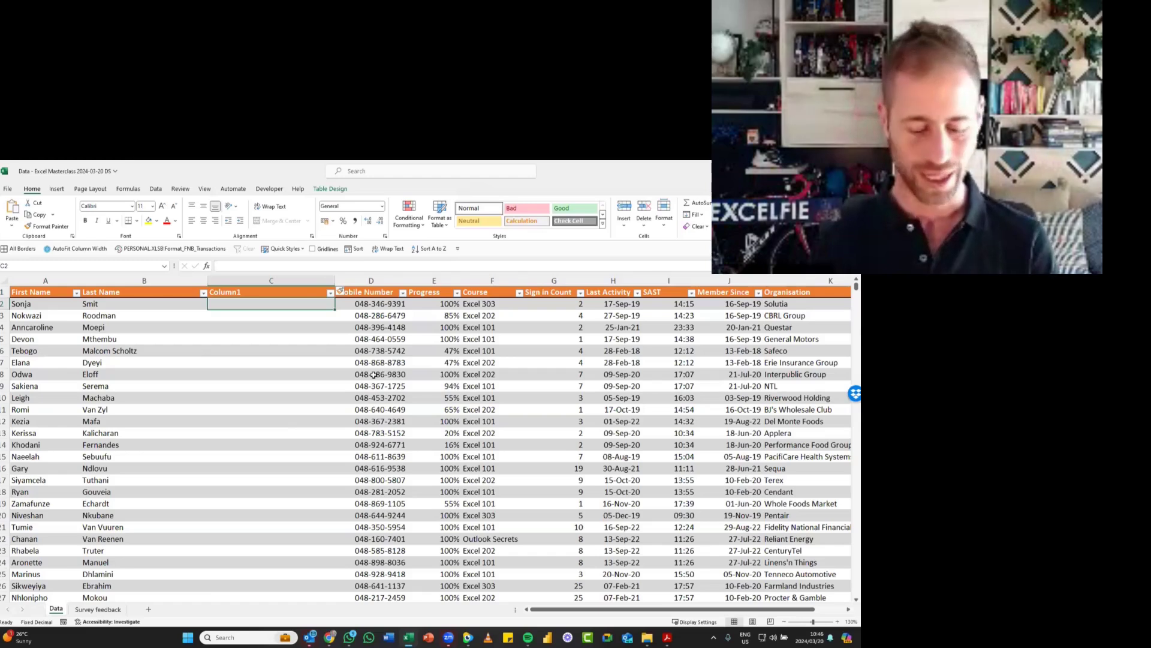
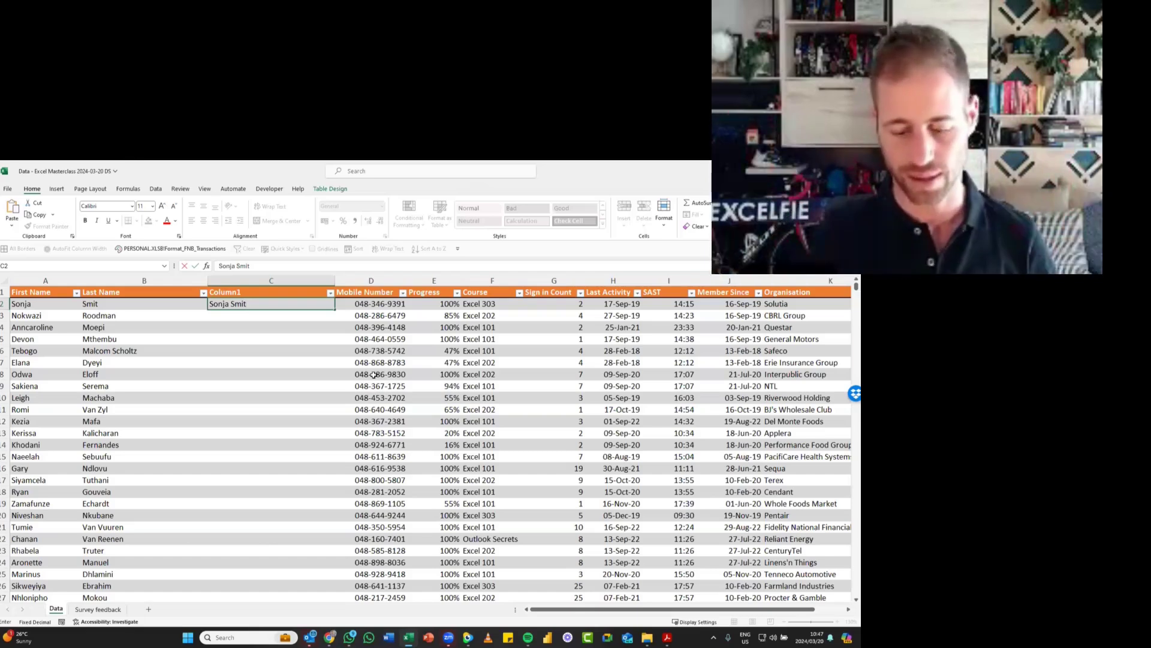
{"action": "key", "text": "Return"}
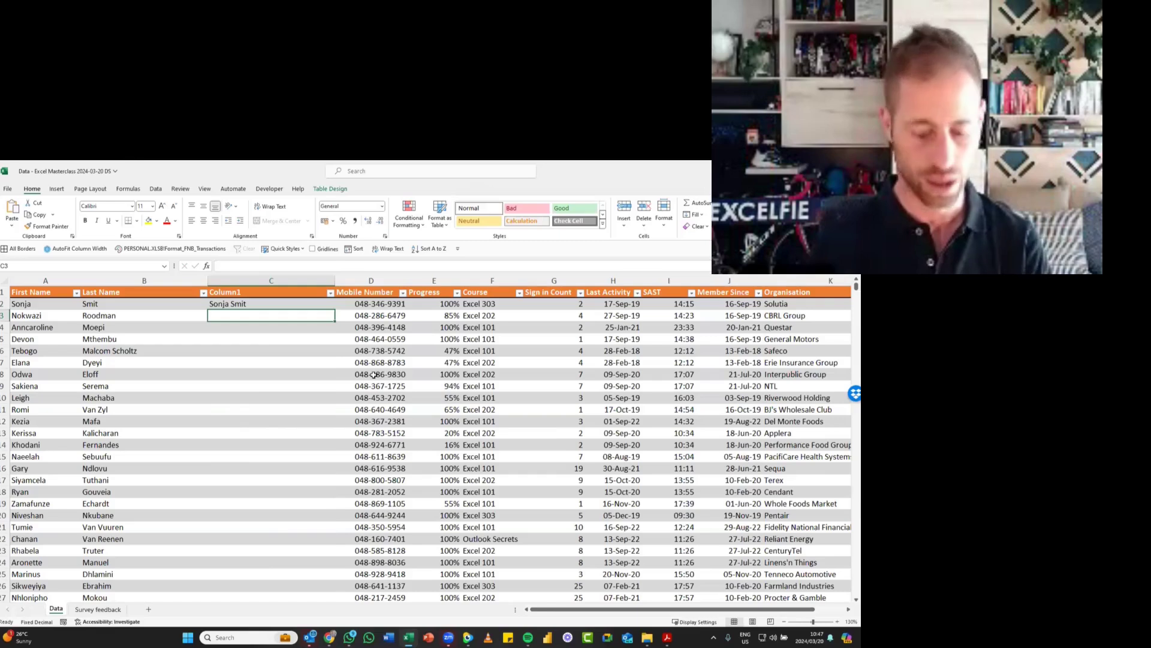
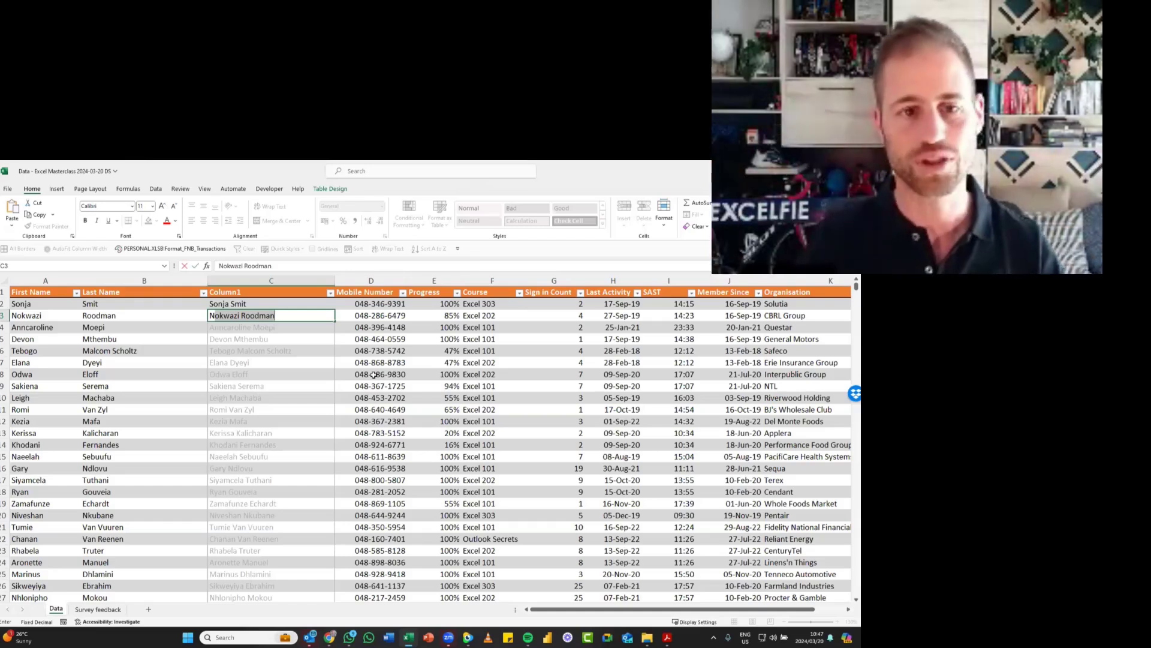
- Fill Column1 by accepting the suggestions while entering row 3's full name, view the Flash Fill options, and undo the fill and the entry
{"action": "key", "text": "Return"}
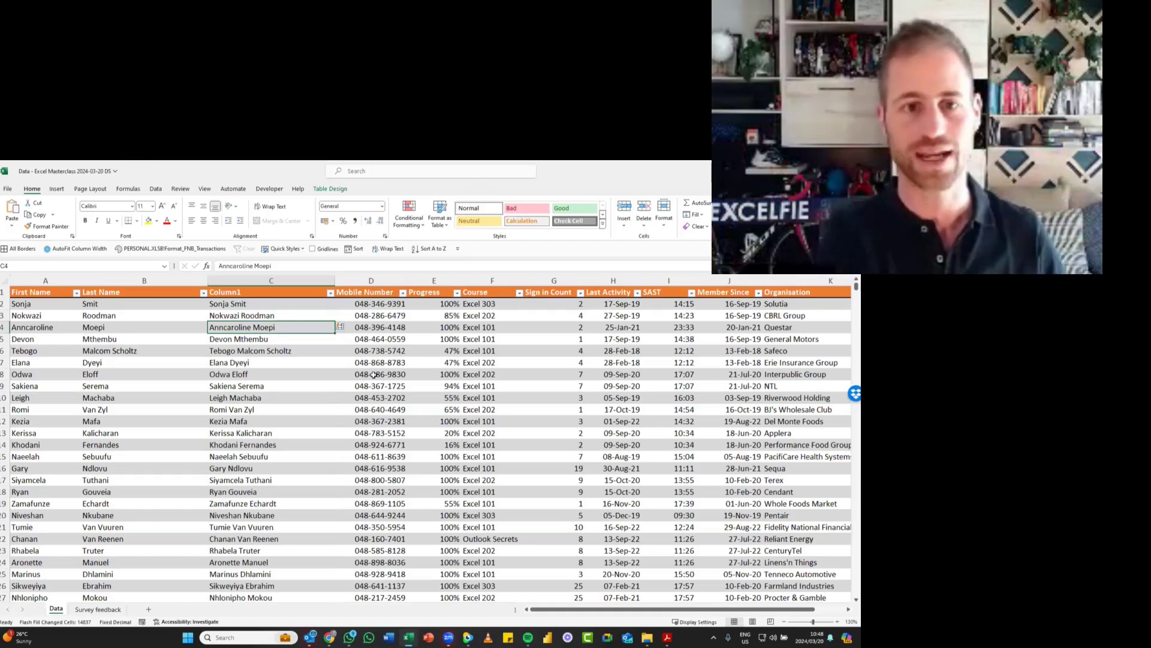
{"action": "left_click", "coordinate": [344, 329]}
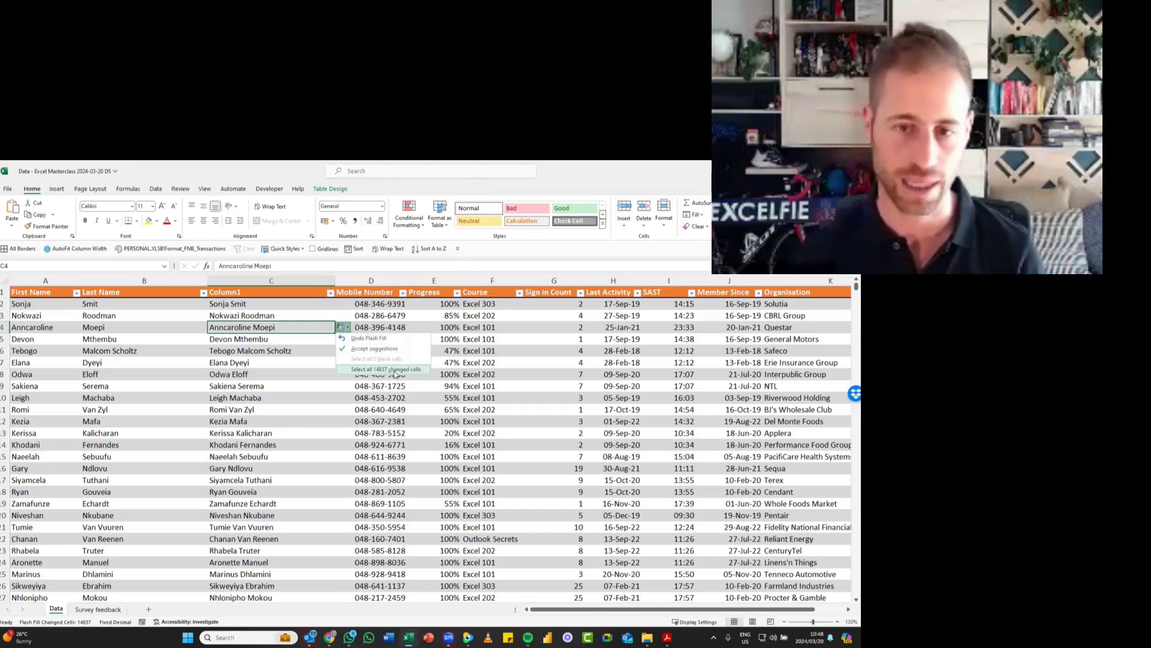
{"action": "left_click", "coordinate": [286, 354]}
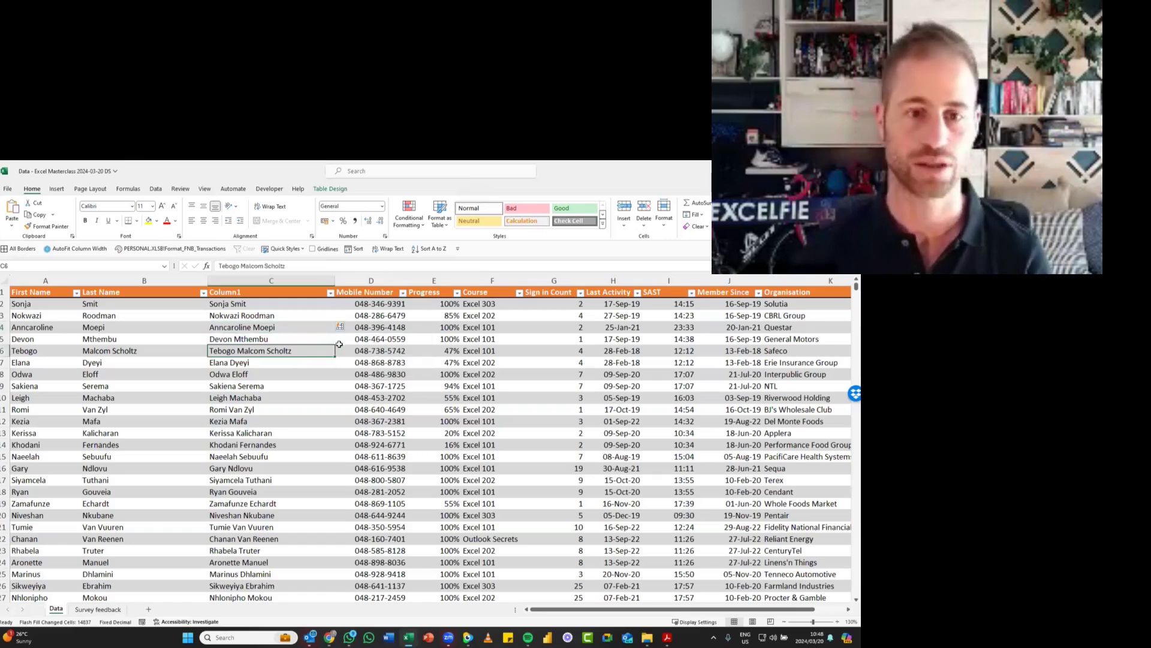
{"action": "key", "text": "ctrl+z"}
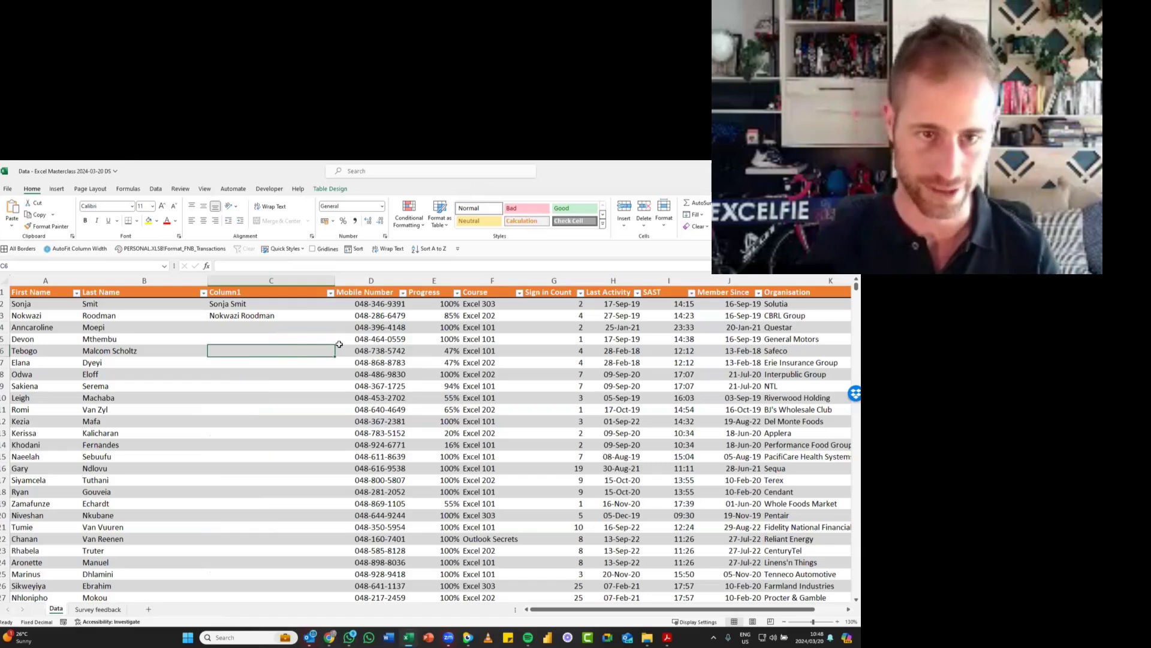
{"action": "key", "text": "ctrl+z"}
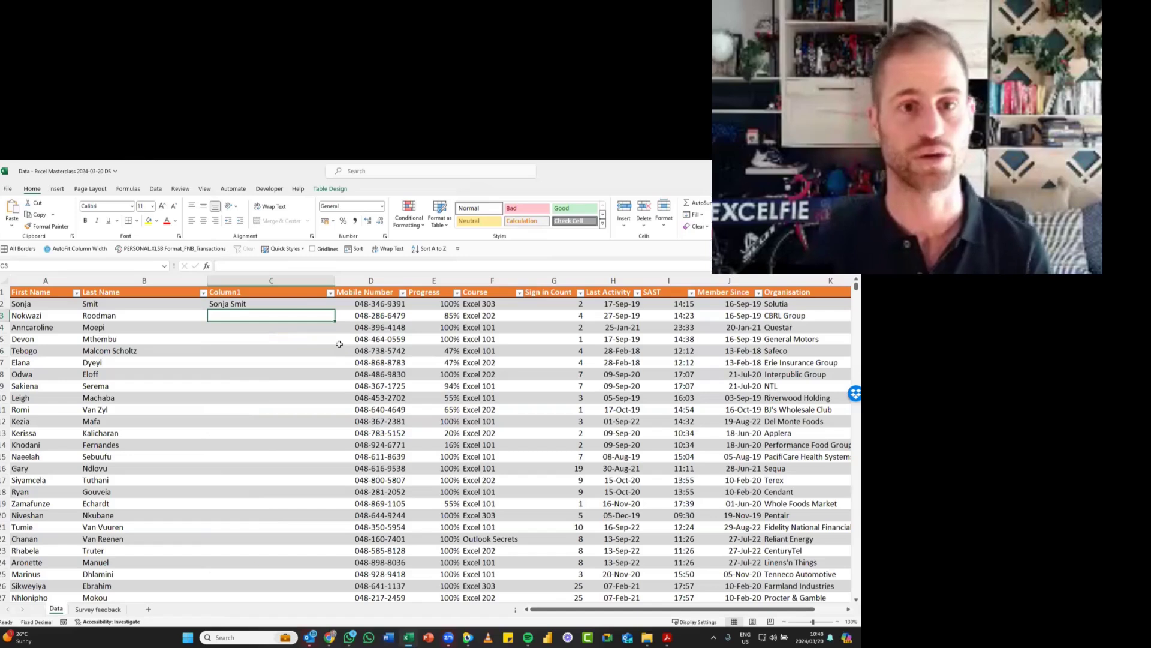
- Flash Fill the rest of Column1 with full names from the row 2 example and save the workbook
{"action": "left_click", "coordinate": [156, 190]}
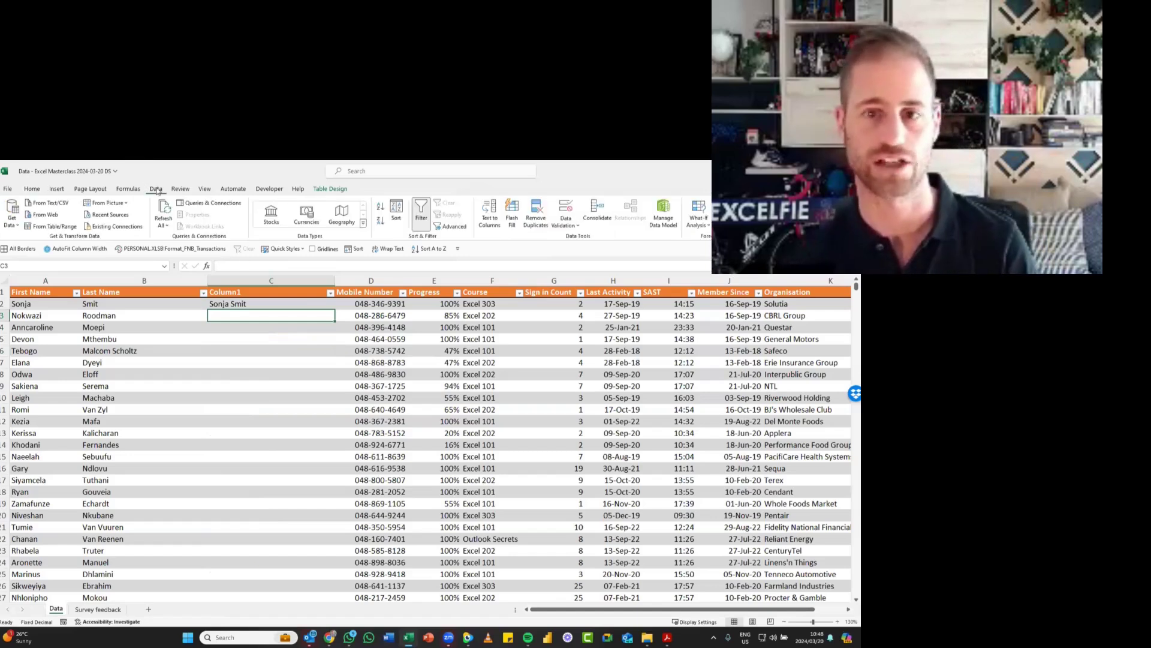
{"action": "left_click", "coordinate": [512, 212]}
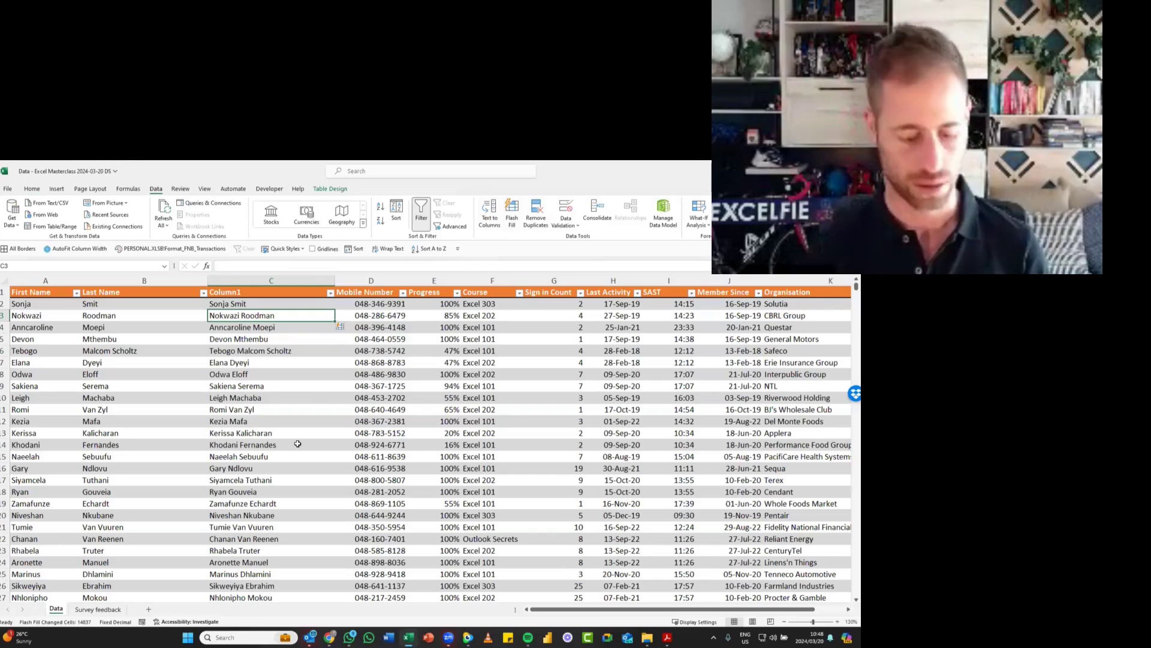
{"action": "key", "text": "ctrl+s"}
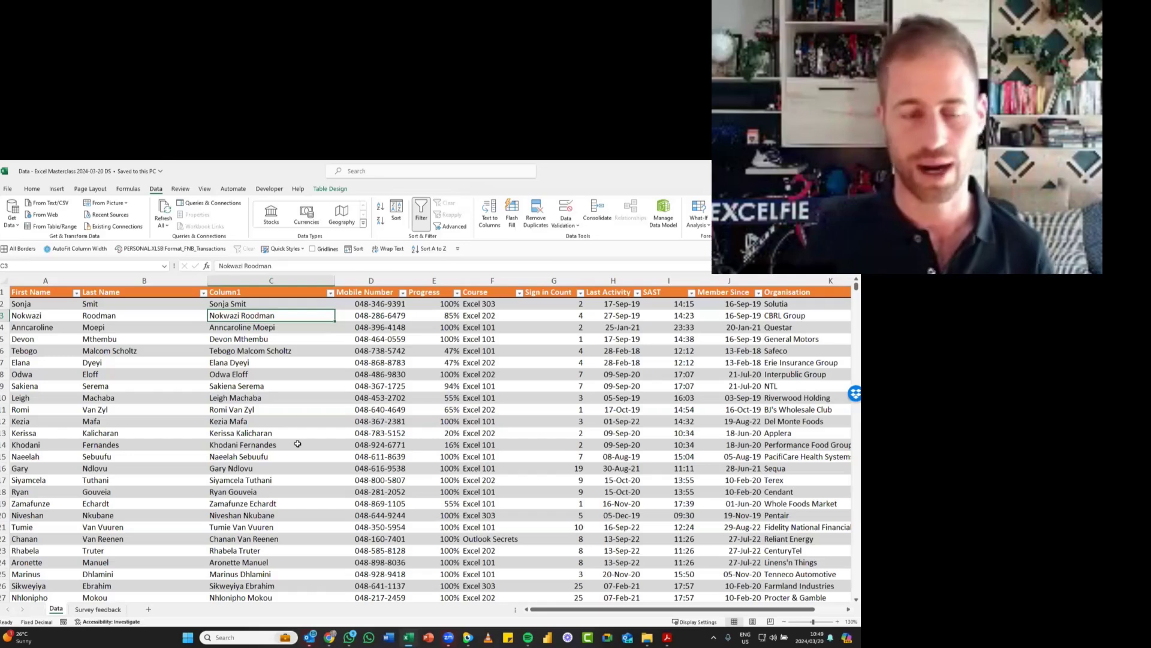
- Rename the Column1 header as Full Name and move the selection to Course cell F5
{"action": "key", "text": "ctrl+Up"}
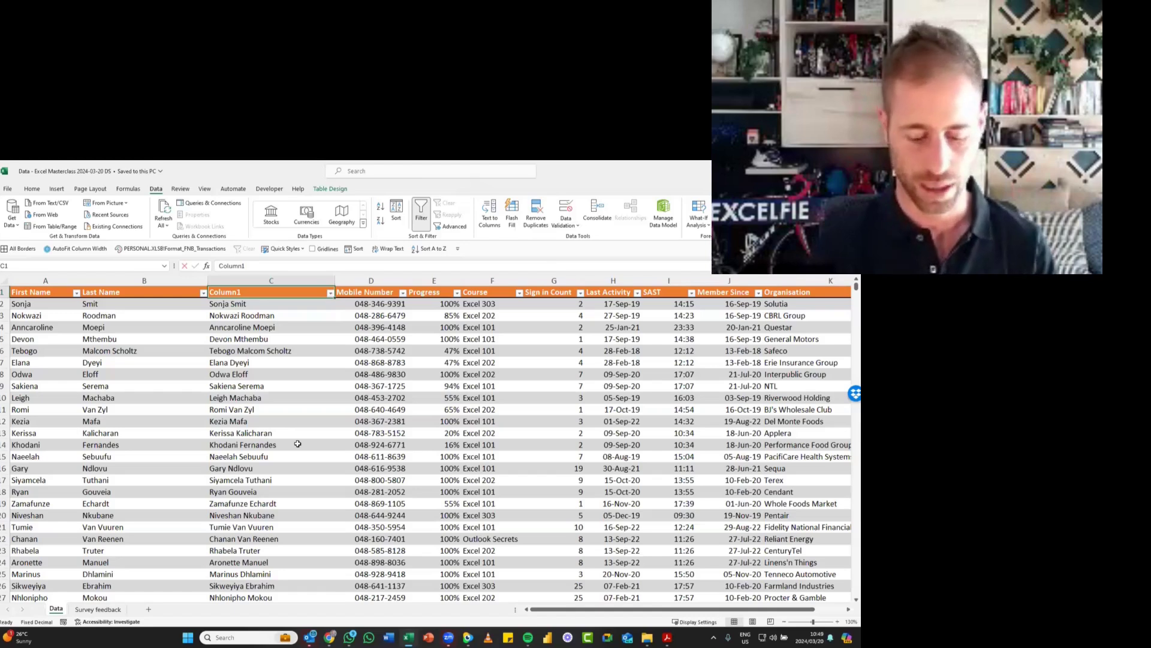
{"action": "type", "text": "Full Name"}
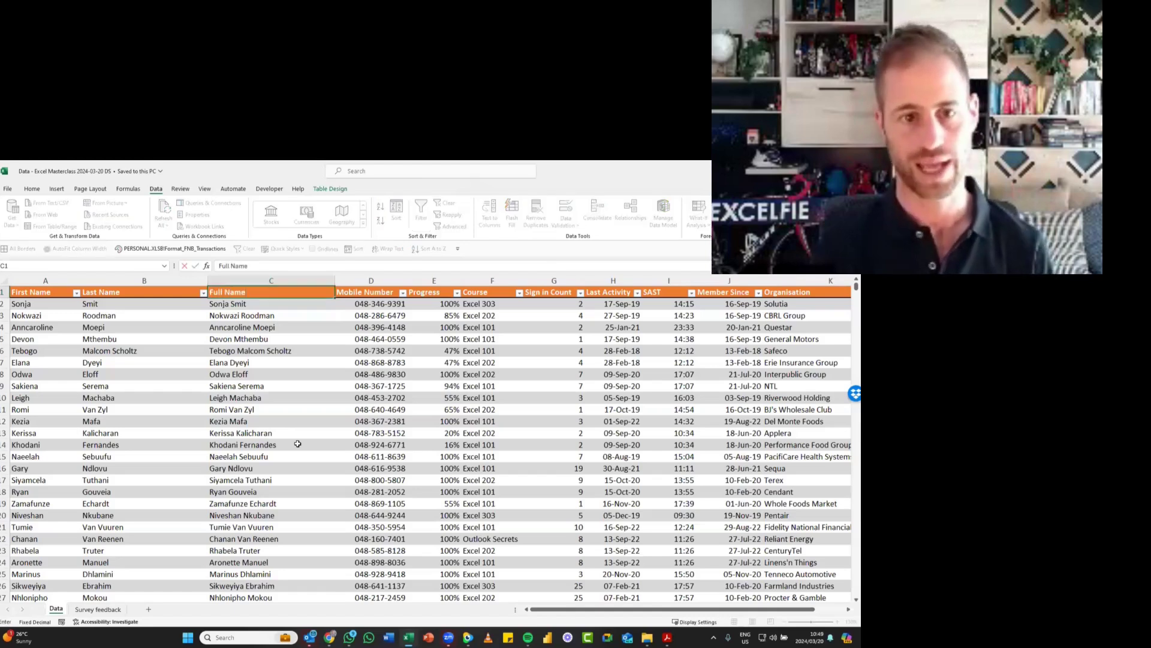
{"action": "key", "text": "Return"}
{"action": "key", "text": "Right"}
{"action": "key", "text": "Down"}
{"action": "key", "text": "Down"}
{"action": "key", "text": "Down"}
{"action": "key", "text": "Right"}
{"action": "key", "text": "Right"}
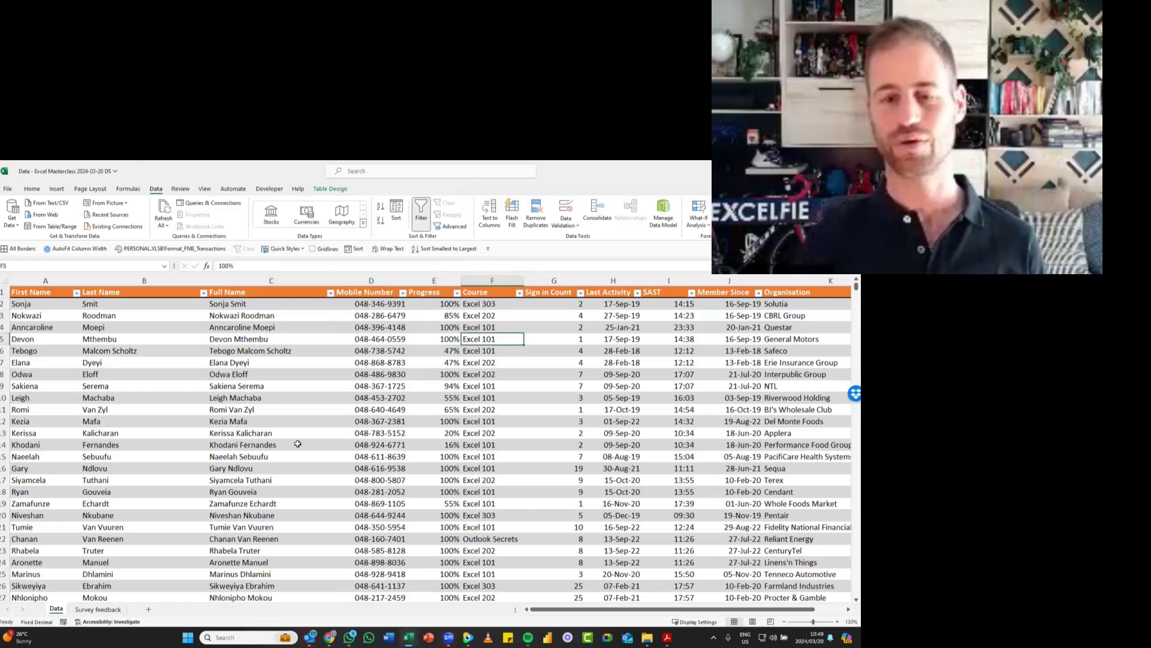
{"action": "left_click", "coordinate": [368, 637]}
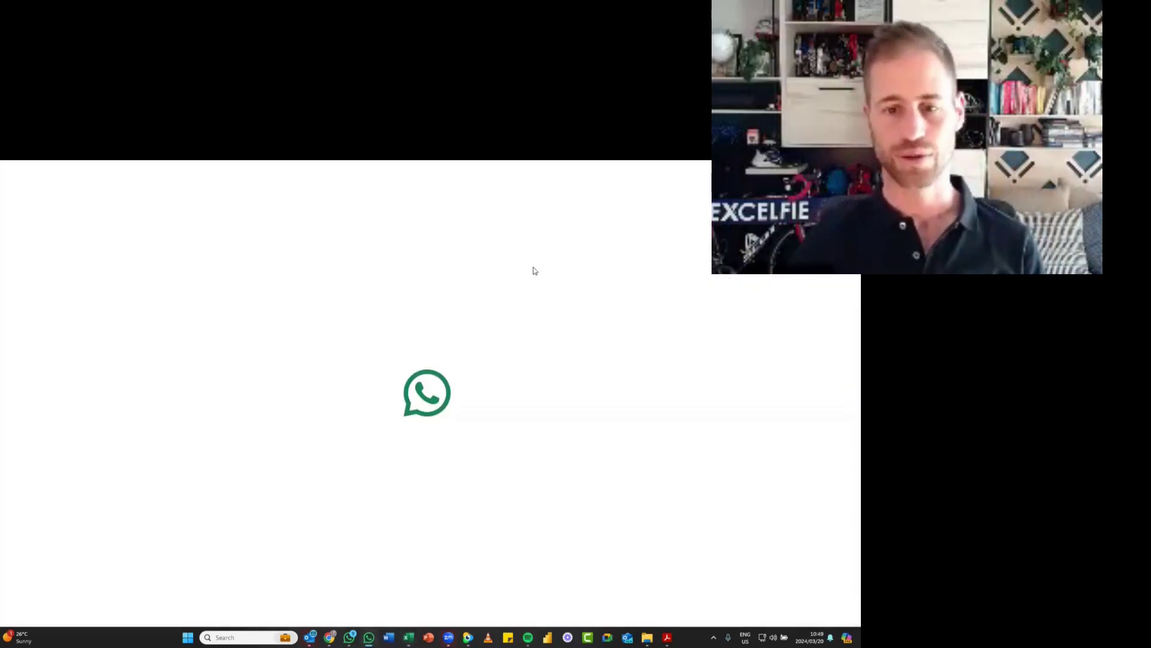
{"action": "key", "text": "alt+Tab"}
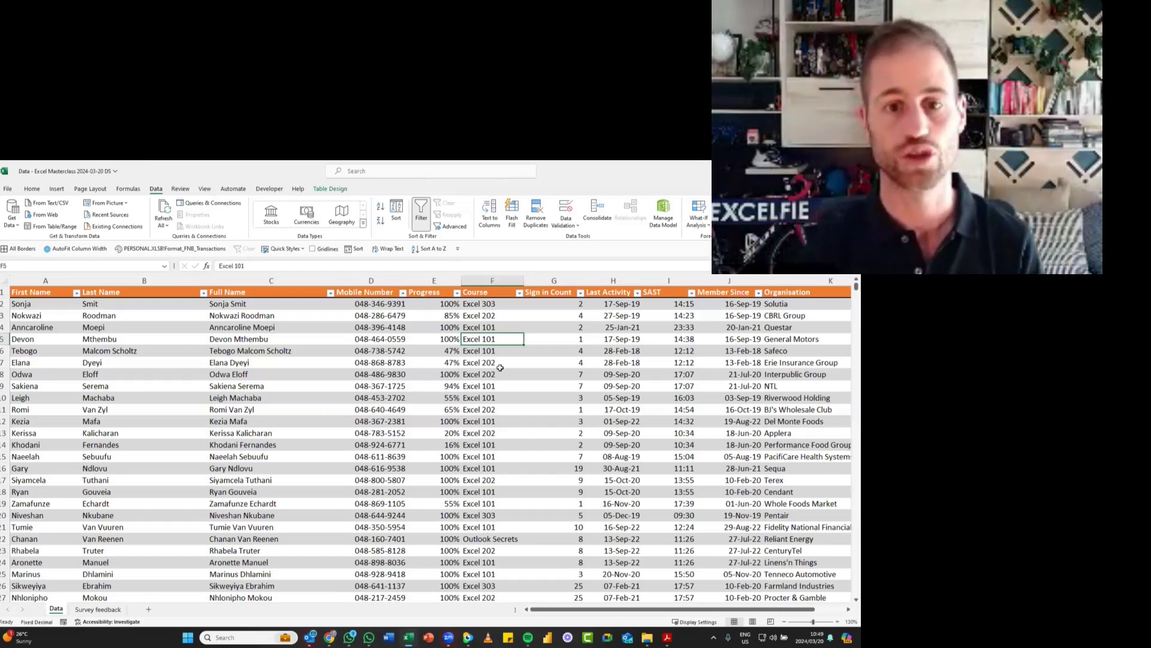
- Narrow the Full Name column so it fits the names more closely
{"action": "left_click_drag", "start_coordinate": [334, 280], "coordinate": [297, 280]}
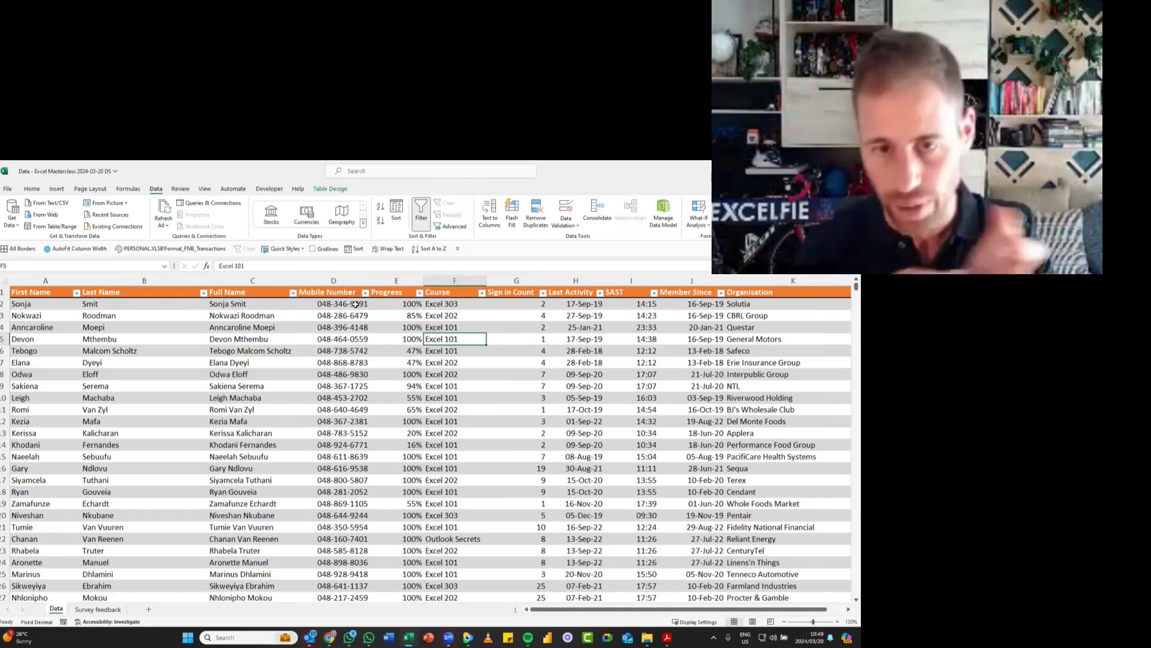
- Switch to WhatsApp, view the colour-coded progress table image in the #ExcelPal Discovery Insure 2024-02-16 chat, and return to the Excel workbook
{"action": "key", "text": "ctrl+n"}
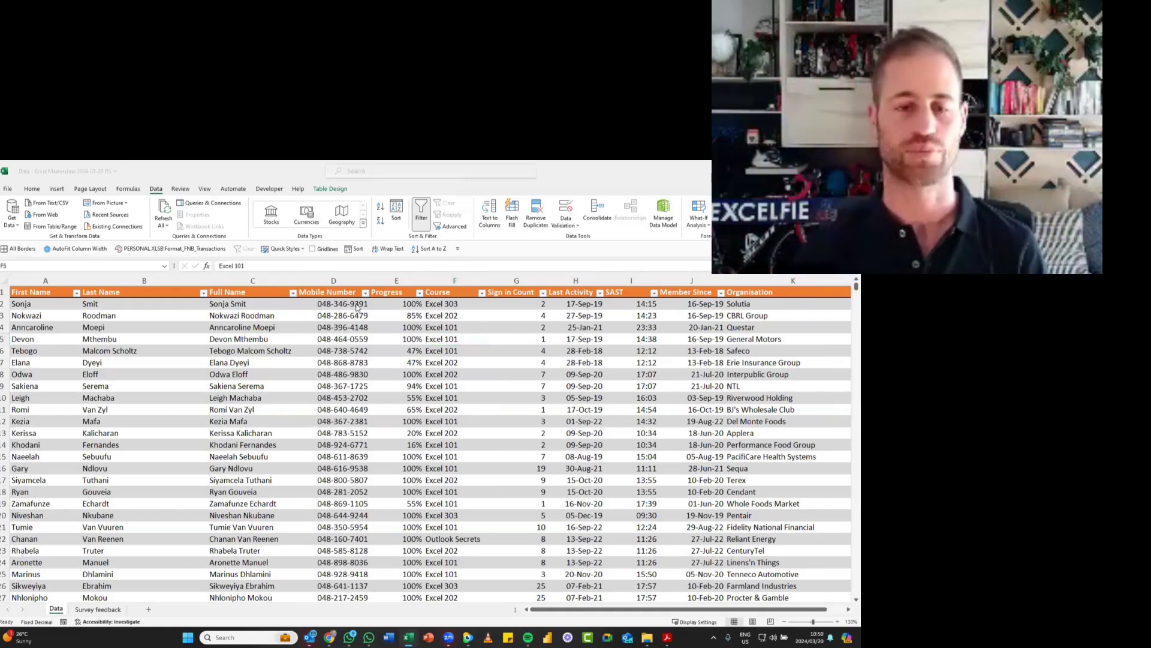
{"action": "key", "text": "alt+Tab"}
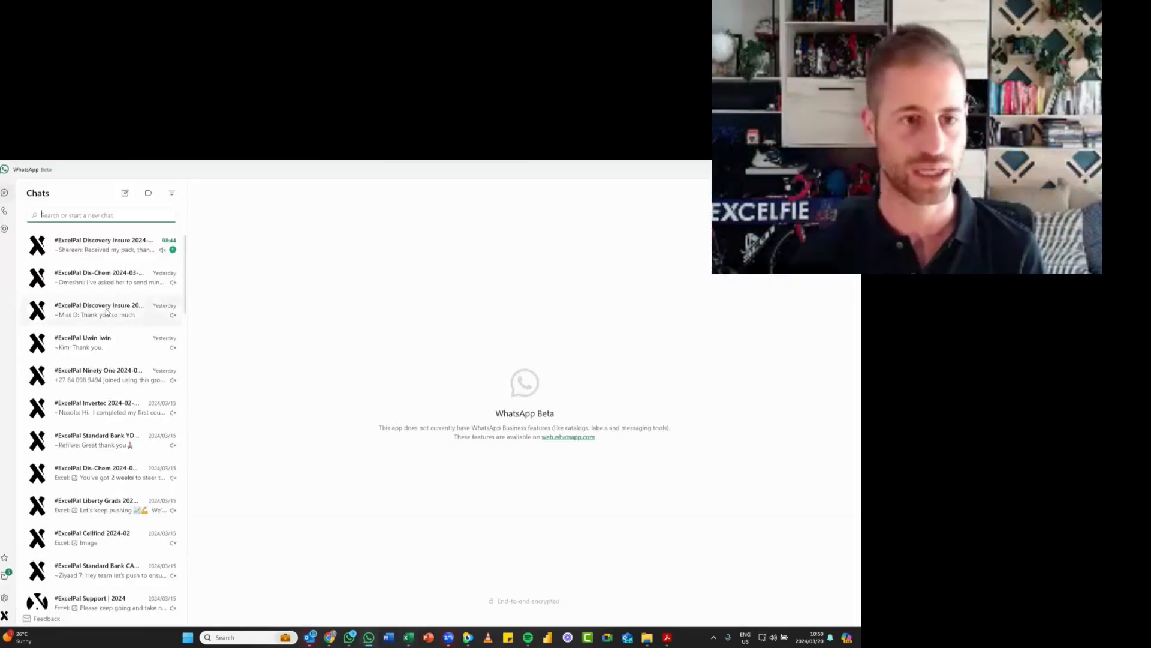
{"action": "left_click", "coordinate": [106, 311]}
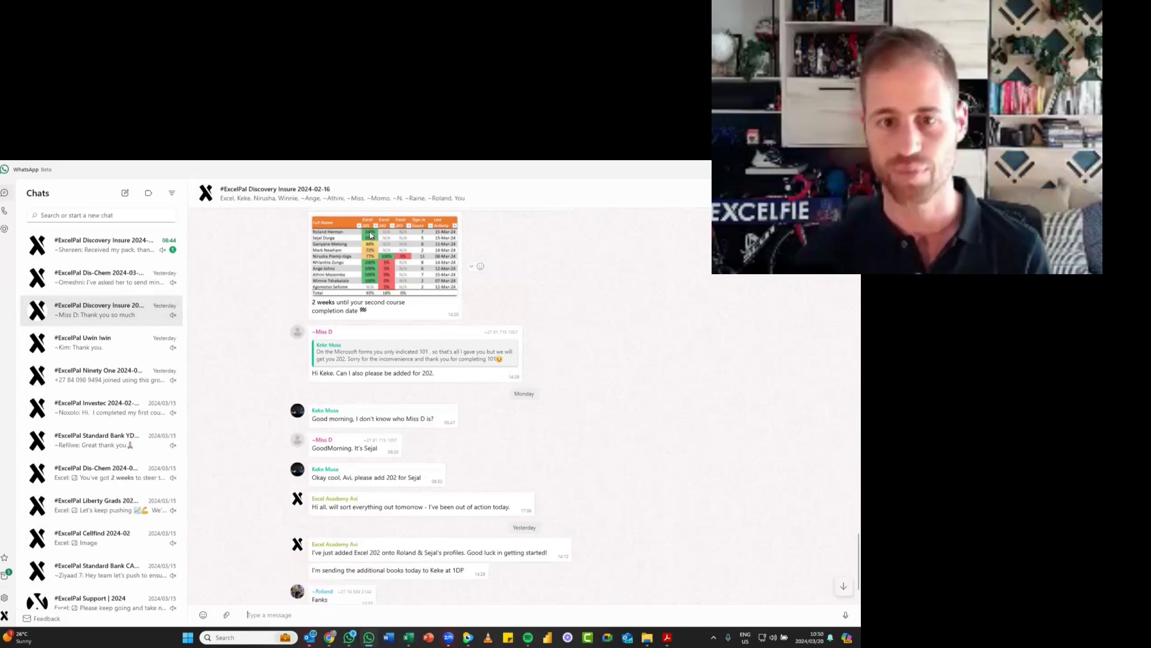
{"action": "left_click", "coordinate": [402, 261]}
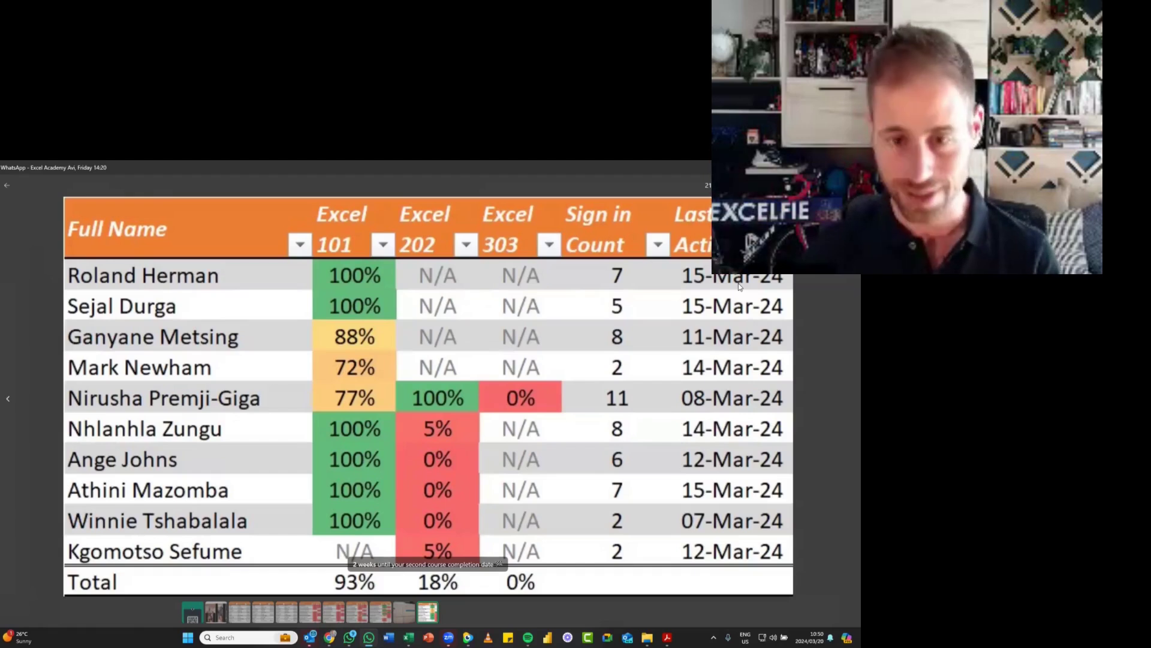
{"action": "key", "text": "Escape"}
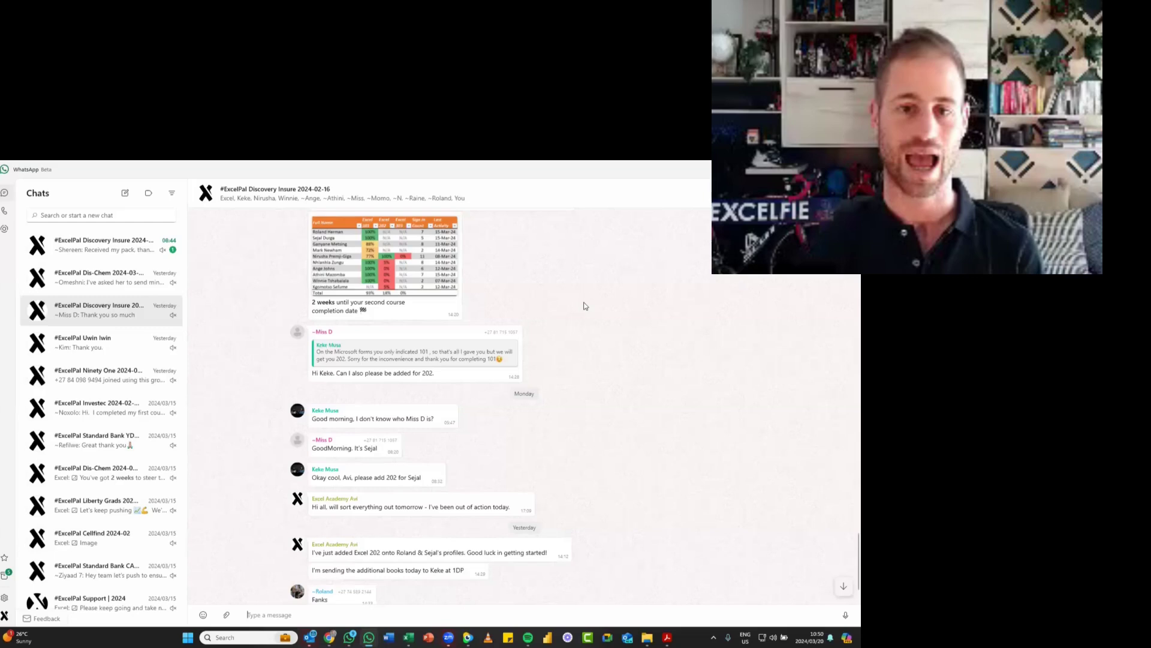
{"action": "key", "text": "alt+Tab"}
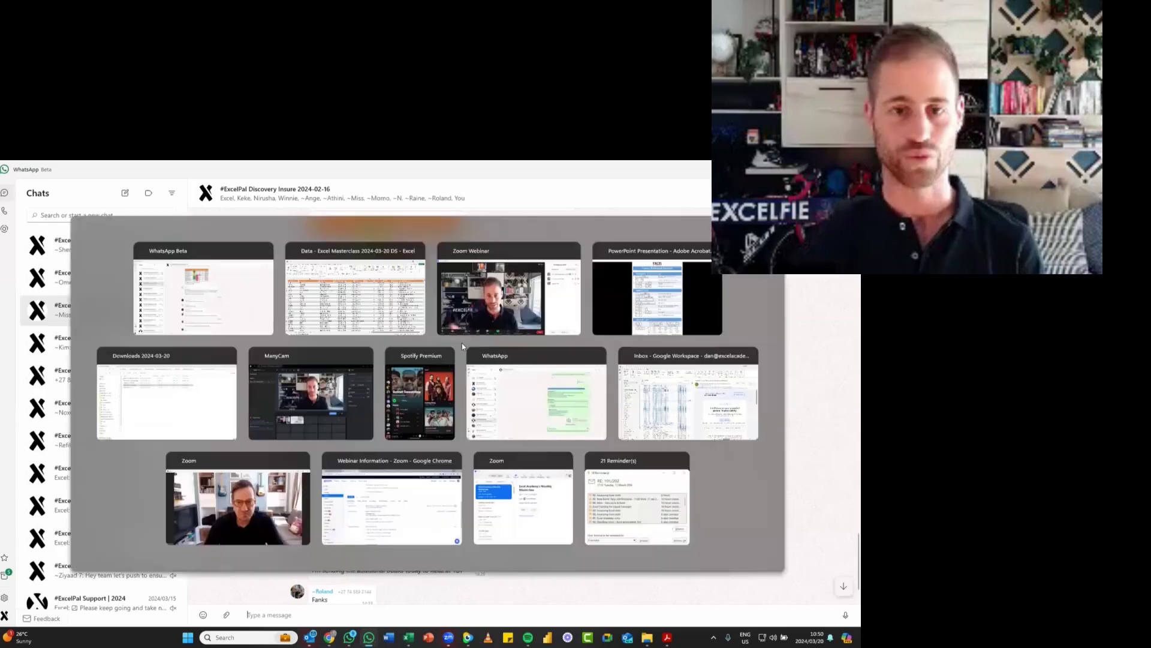
- Apply the Green - Yellow - Red Color Scale conditional formatting to all the values in the Progress column
{"action": "left_click", "coordinate": [400, 364]}
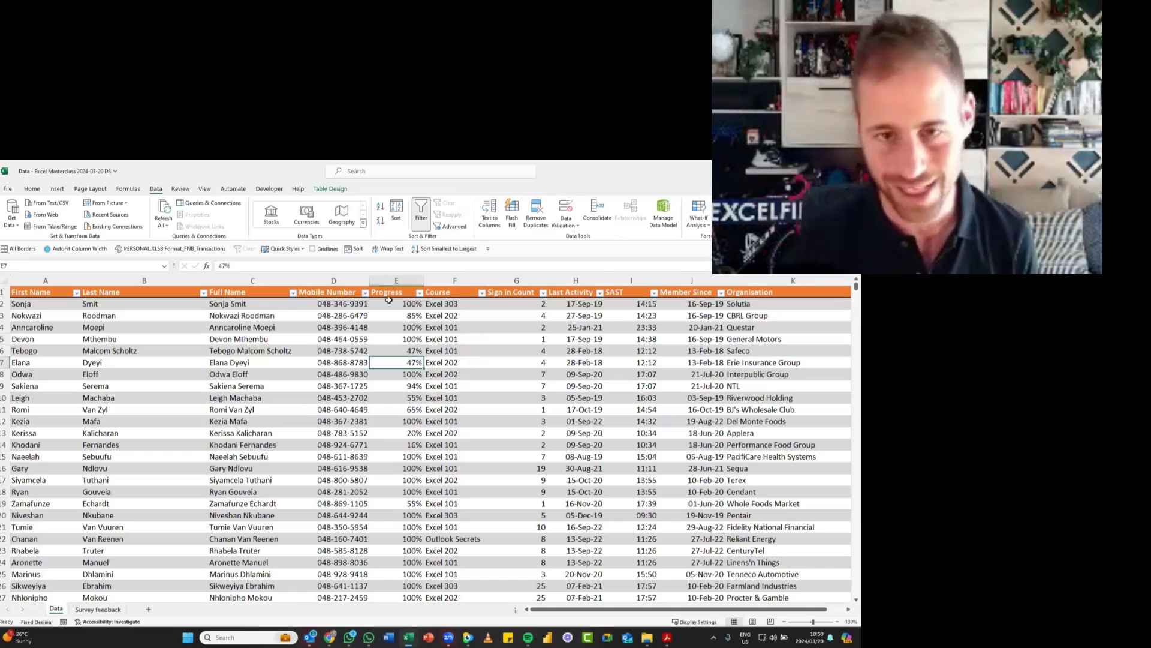
{"action": "left_click_drag", "start_coordinate": [405, 318], "coordinate": [407, 467]}
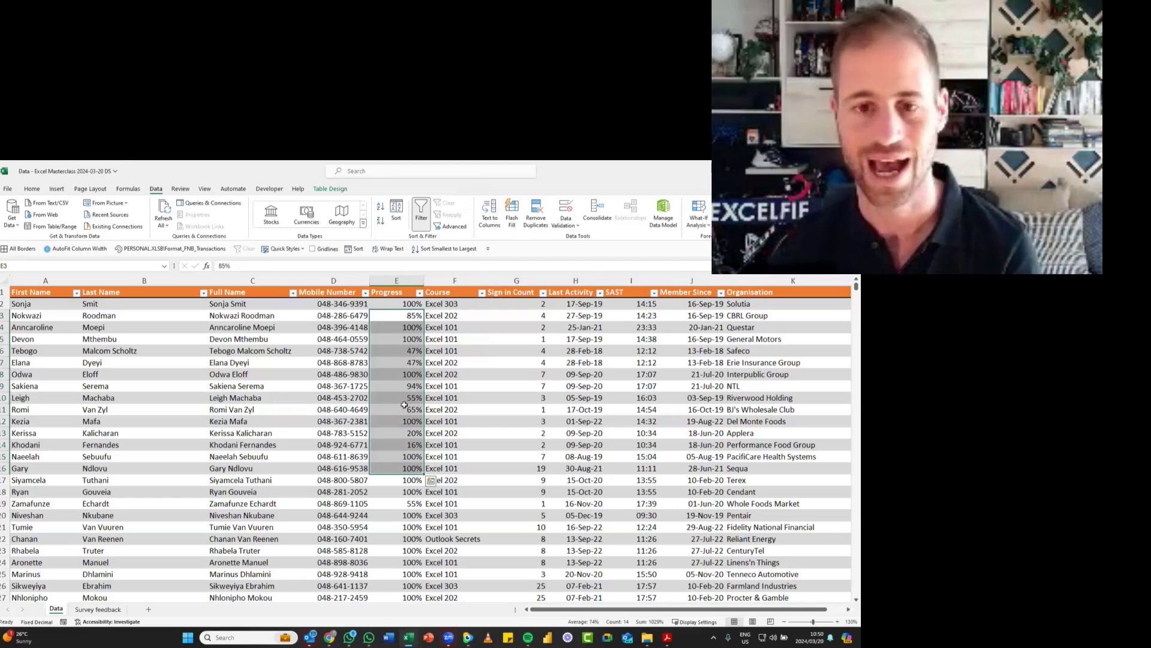
{"action": "left_click", "coordinate": [410, 327]}
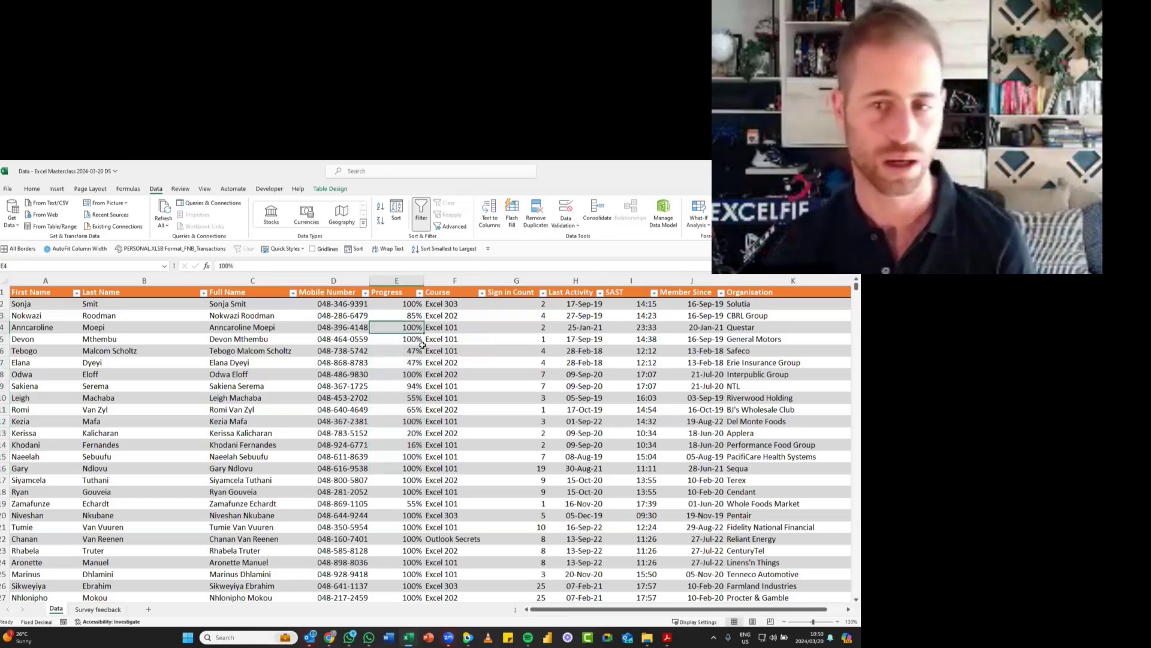
{"action": "left_click", "coordinate": [33, 190]}
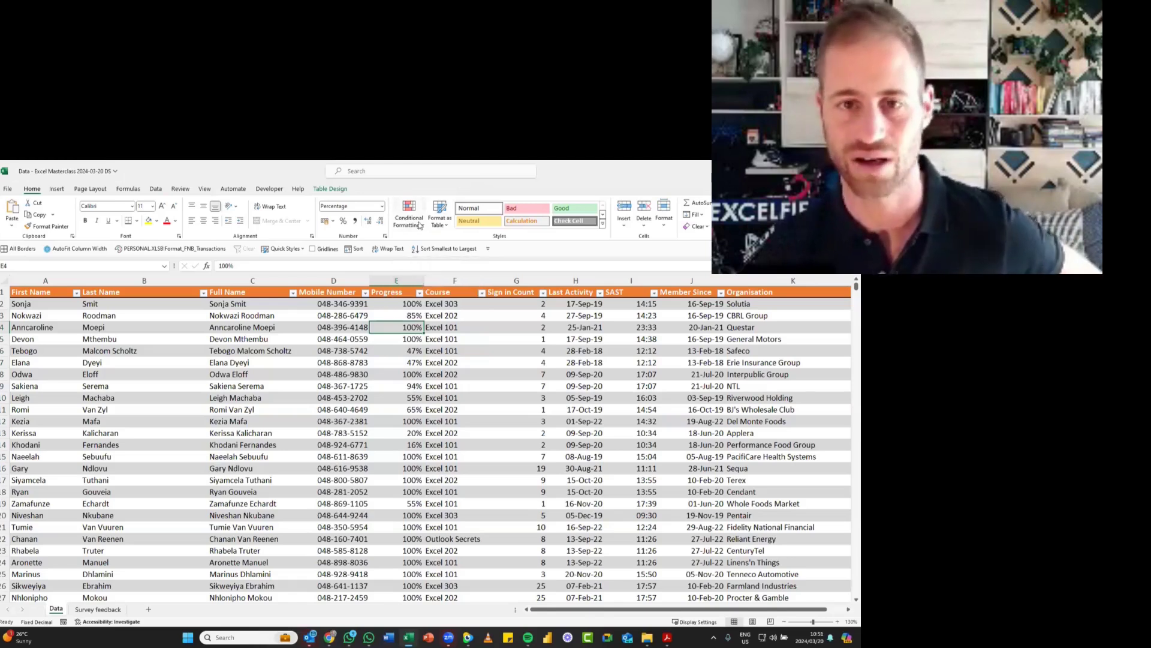
{"action": "key", "text": "ctrl+space"}
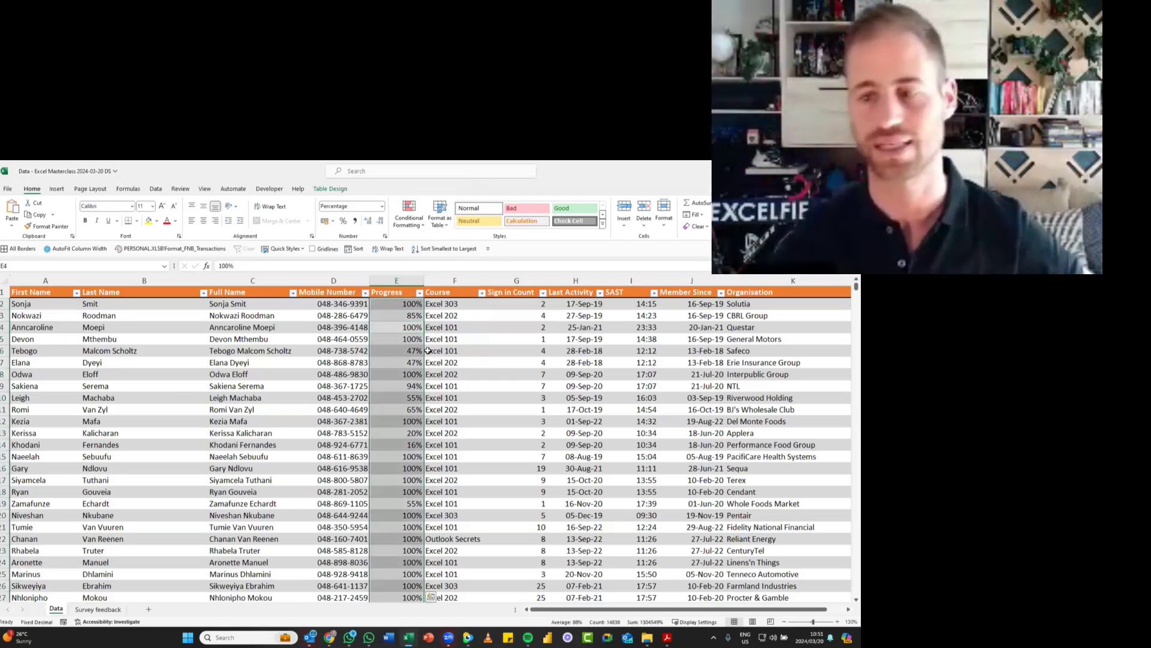
{"action": "left_click", "coordinate": [414, 216]}
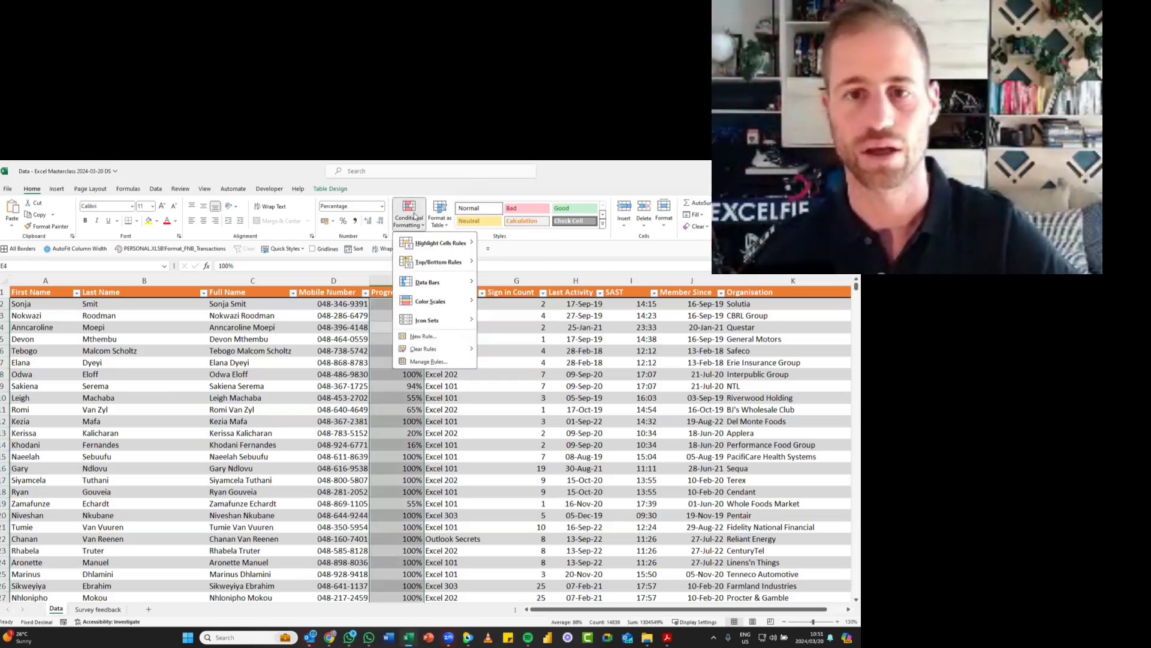
{"action": "mouse_move", "coordinate": [441, 307]}
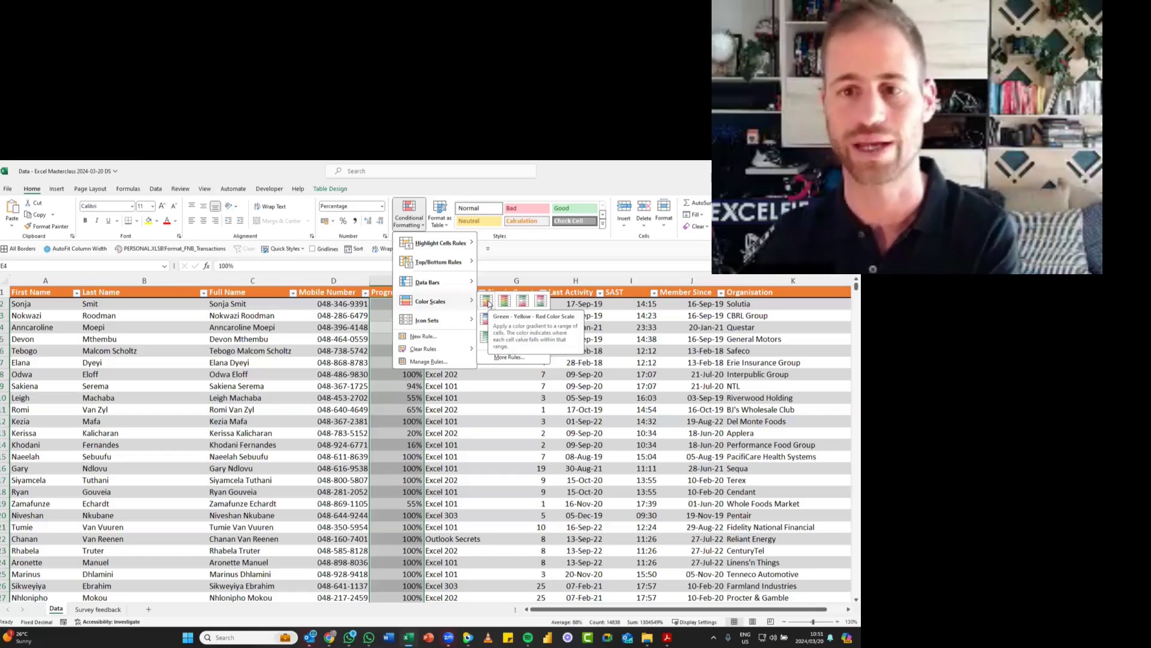
{"action": "left_click", "coordinate": [488, 301]}
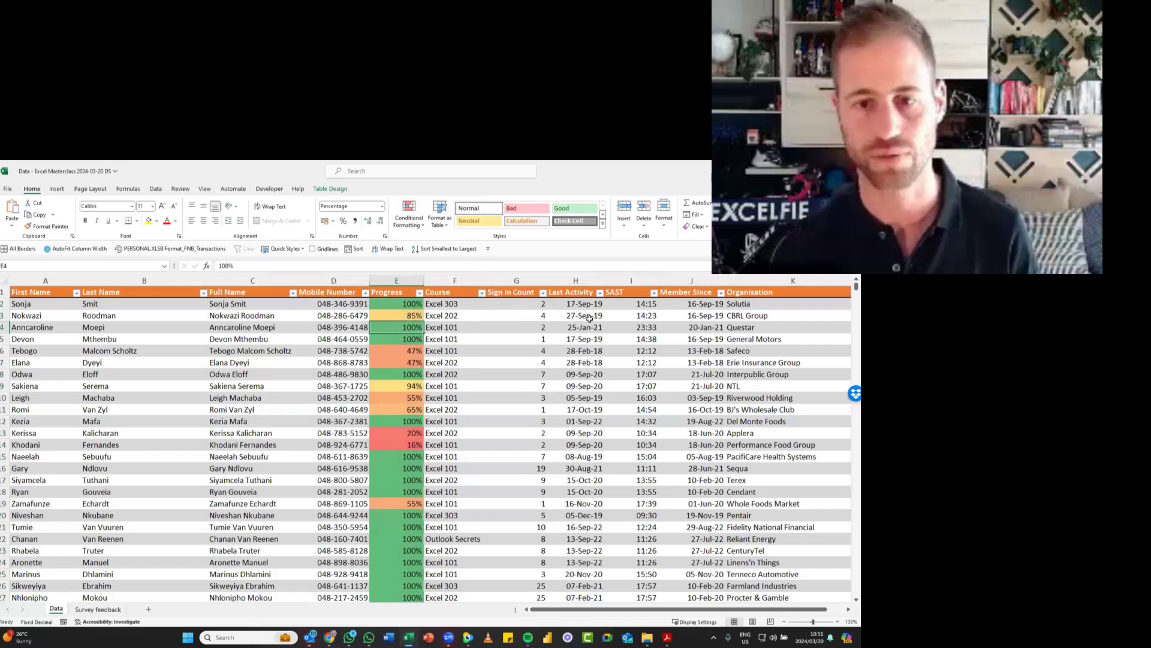
- Test the colour scale by changing Progress cell E4 to 90%, and undo the change
{"action": "type", "text": "90"}
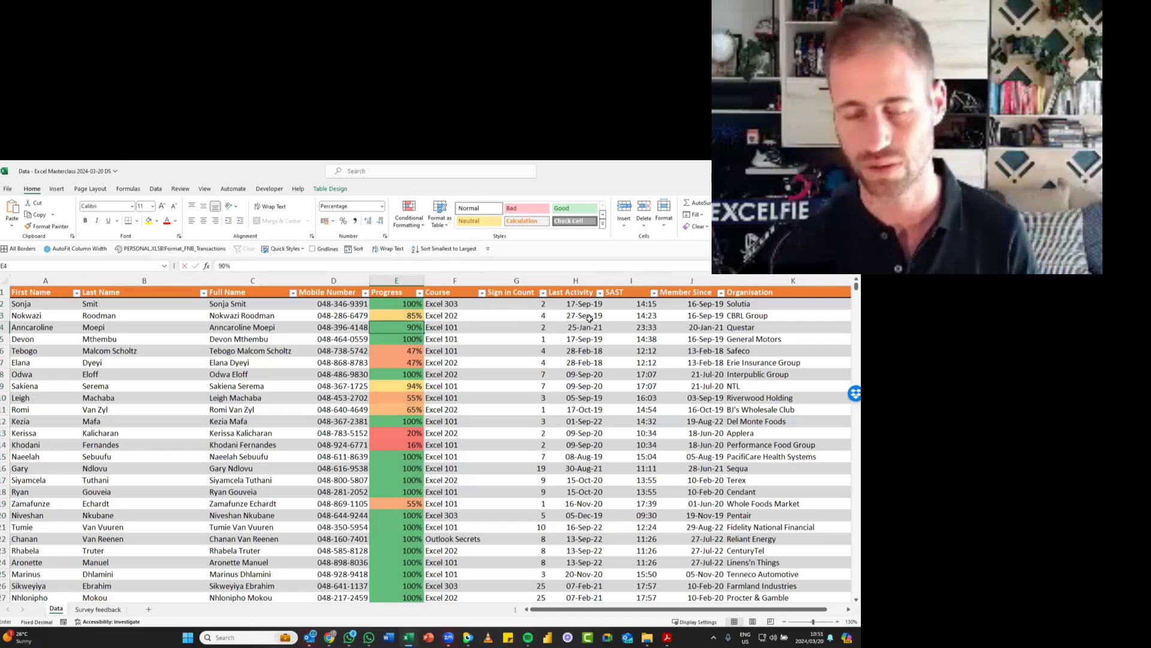
{"action": "key", "text": "Return"}
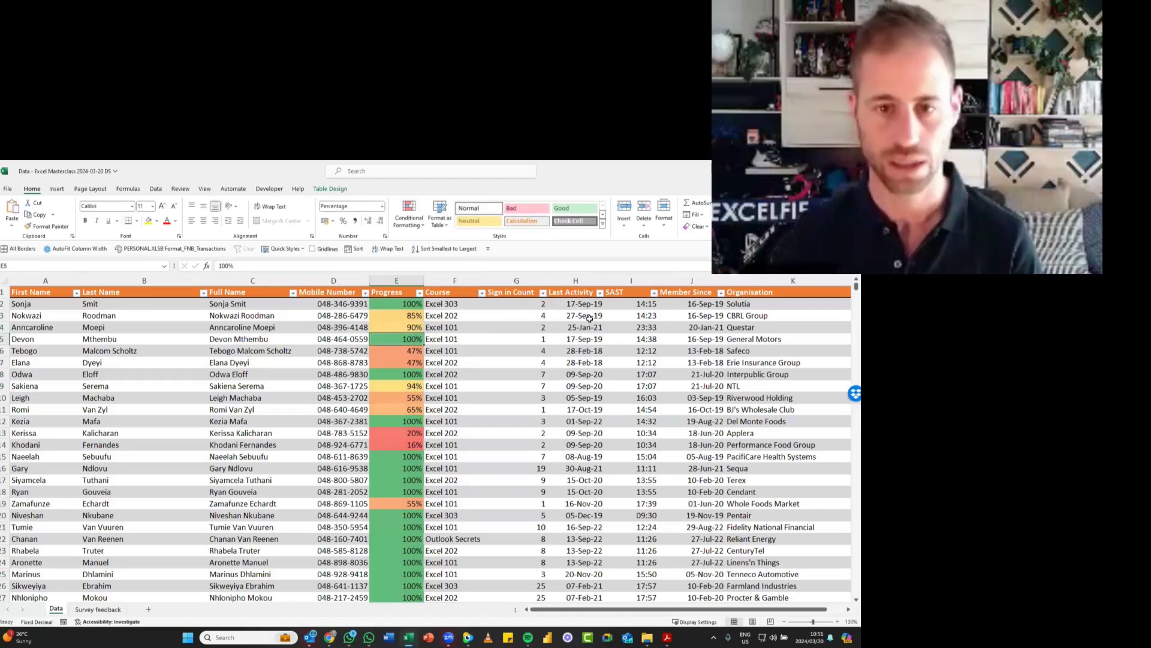
{"action": "key", "text": "ctrl+z"}
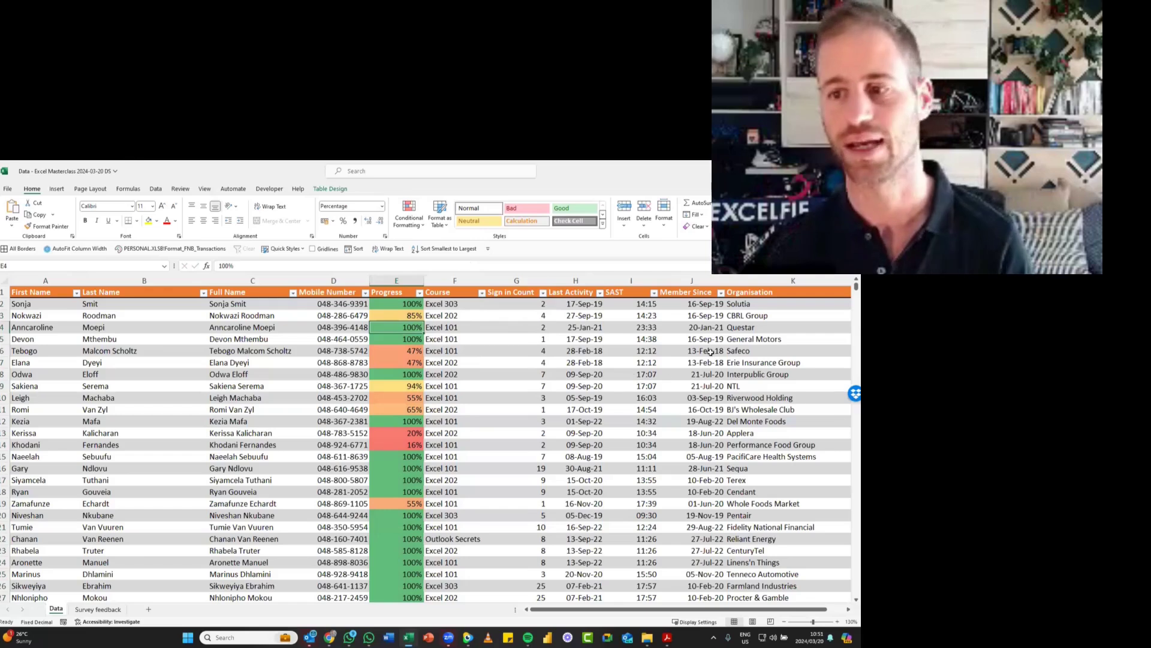
- Filter the Organisation column to show only the Terex rows, using the search term terex
{"action": "scroll", "coordinate": [700, 341], "scroll_direction": "down", "scroll_amount": 1, "text": "ctrl"}
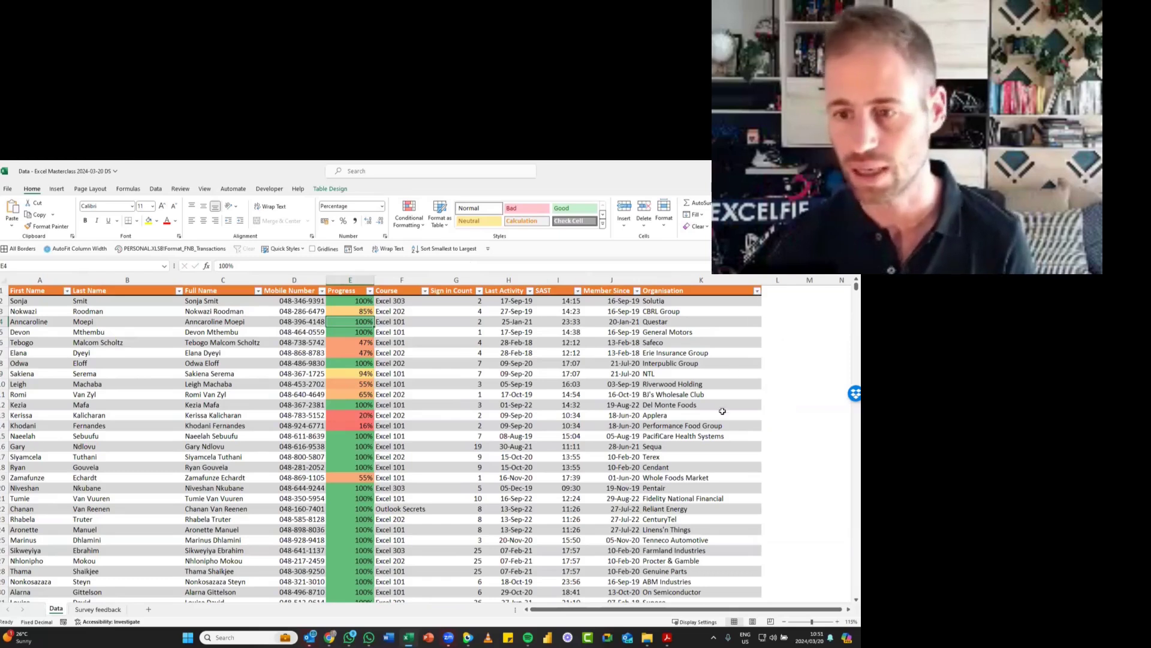
{"action": "left_click", "coordinate": [663, 457]}
{"action": "left_click", "coordinate": [757, 293]}
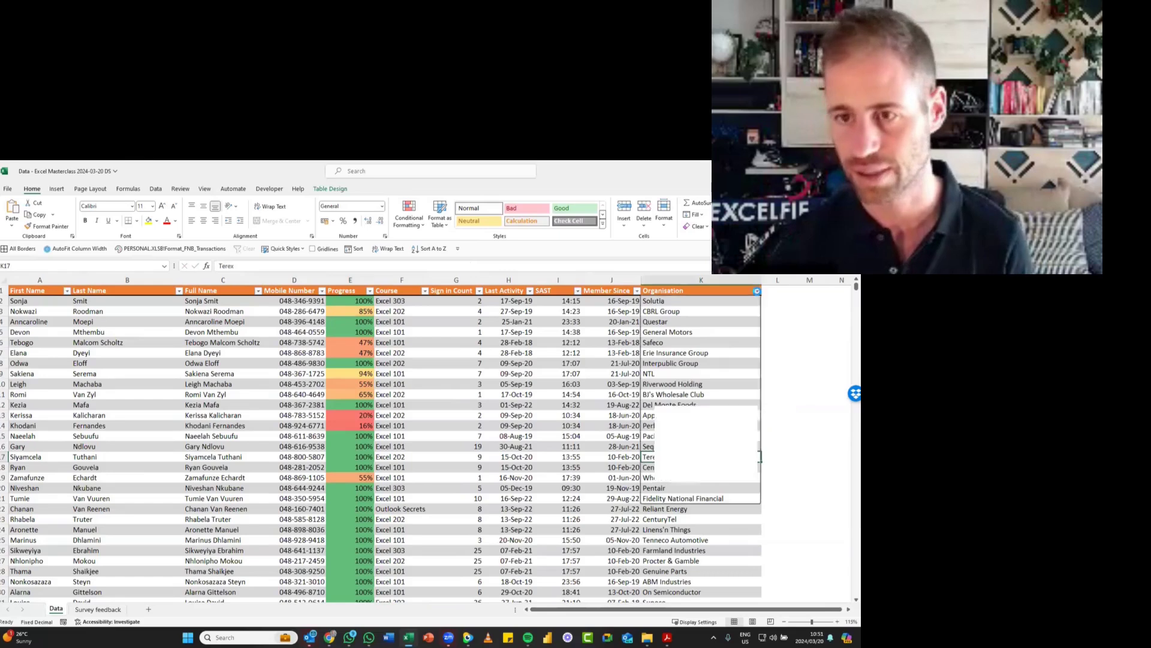
{"action": "left_click", "coordinate": [690, 292]}
{"action": "left_click", "coordinate": [722, 291]}
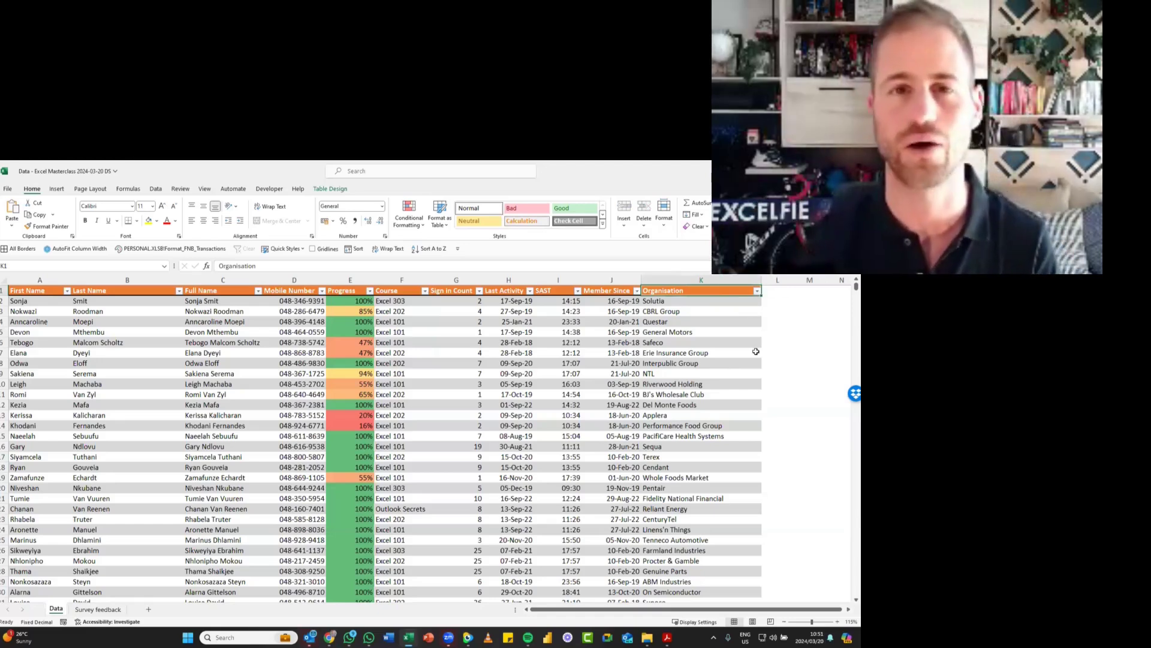
{"action": "key", "text": "alt+Down"}
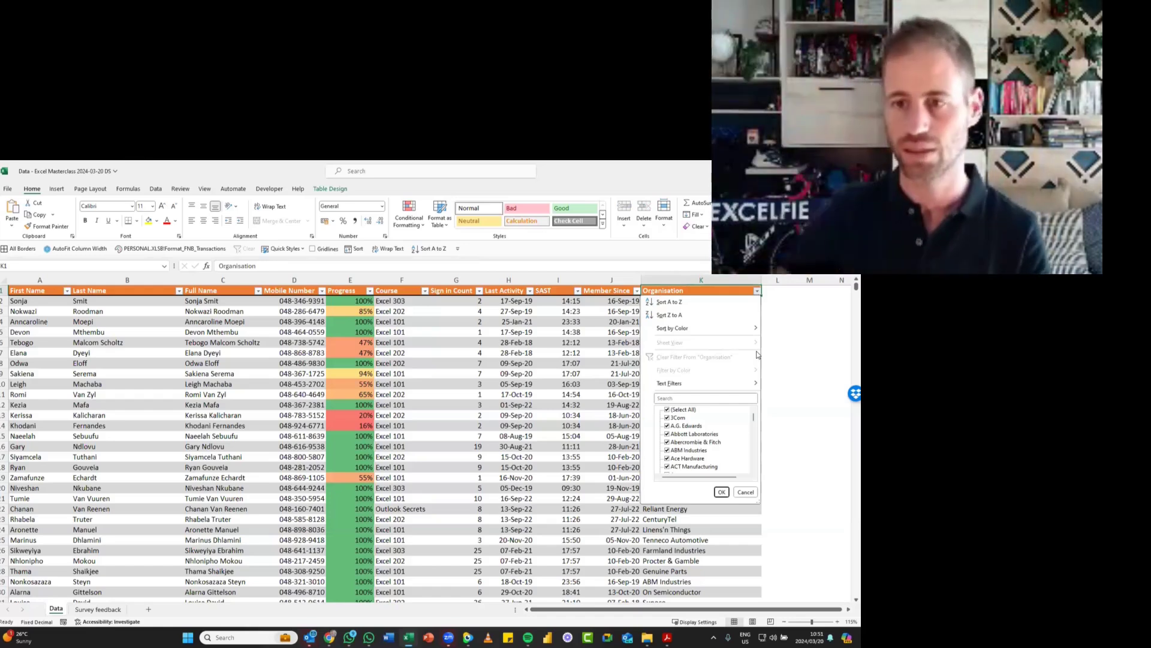
{"action": "key", "text": "Down"}
{"action": "key", "text": "Down"}
{"action": "key", "text": "Down"}
{"action": "key", "text": "Down"}
{"action": "key", "text": "Down"}
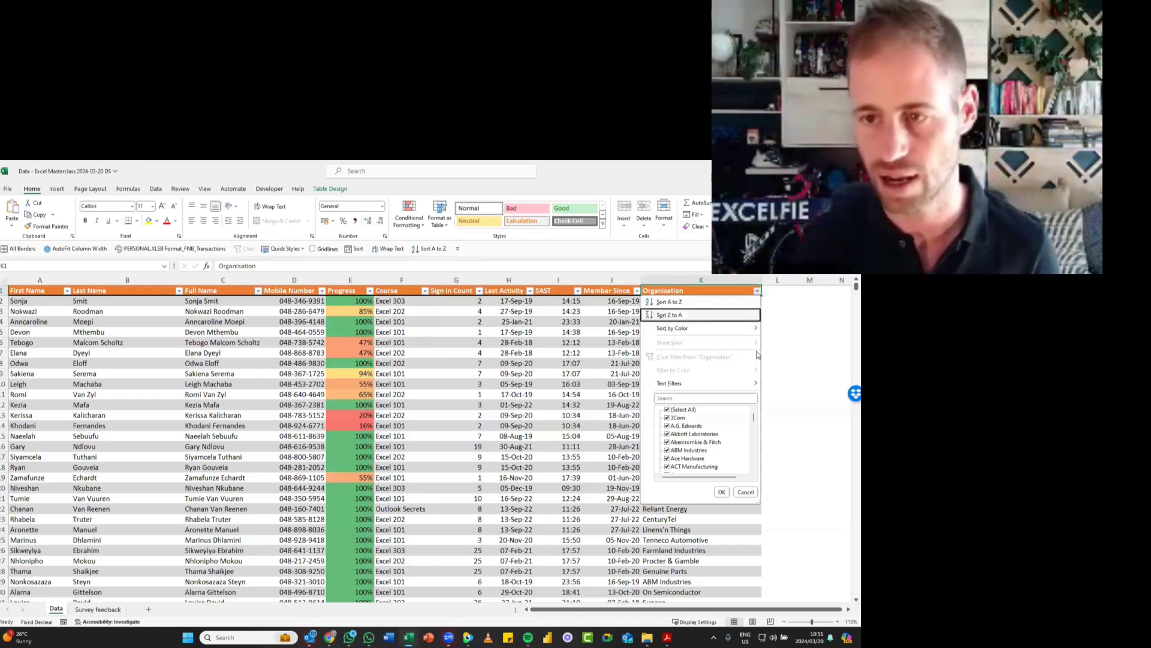
{"action": "key", "text": "Down"}
{"action": "key", "text": "Down"}
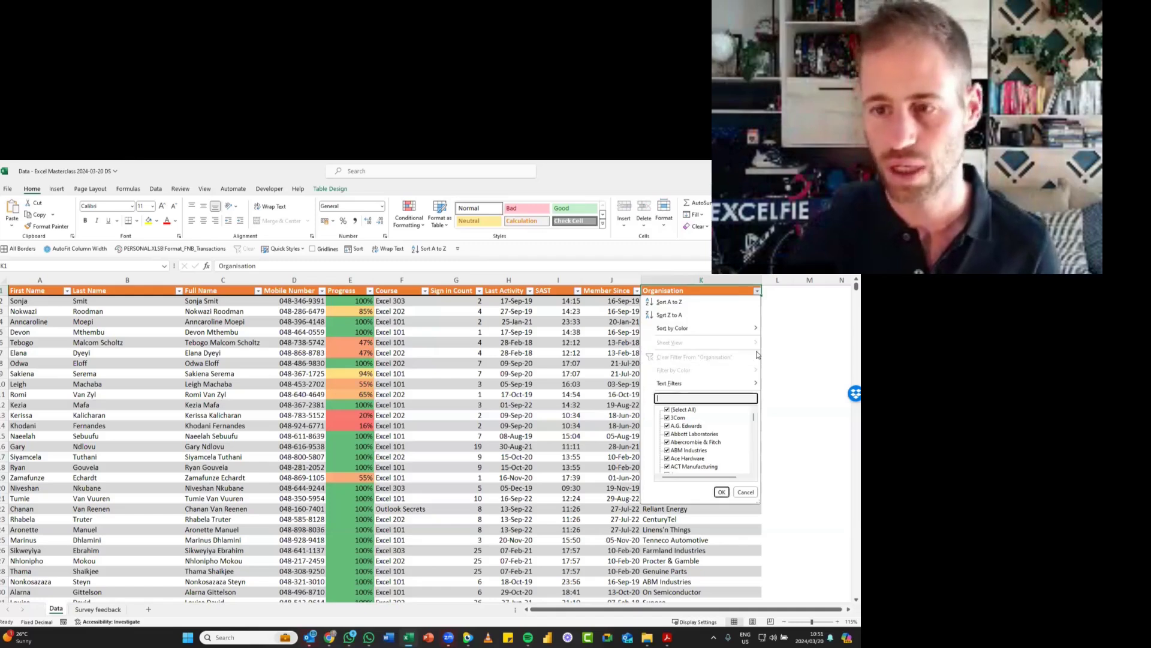
{"action": "type", "text": "terex"}
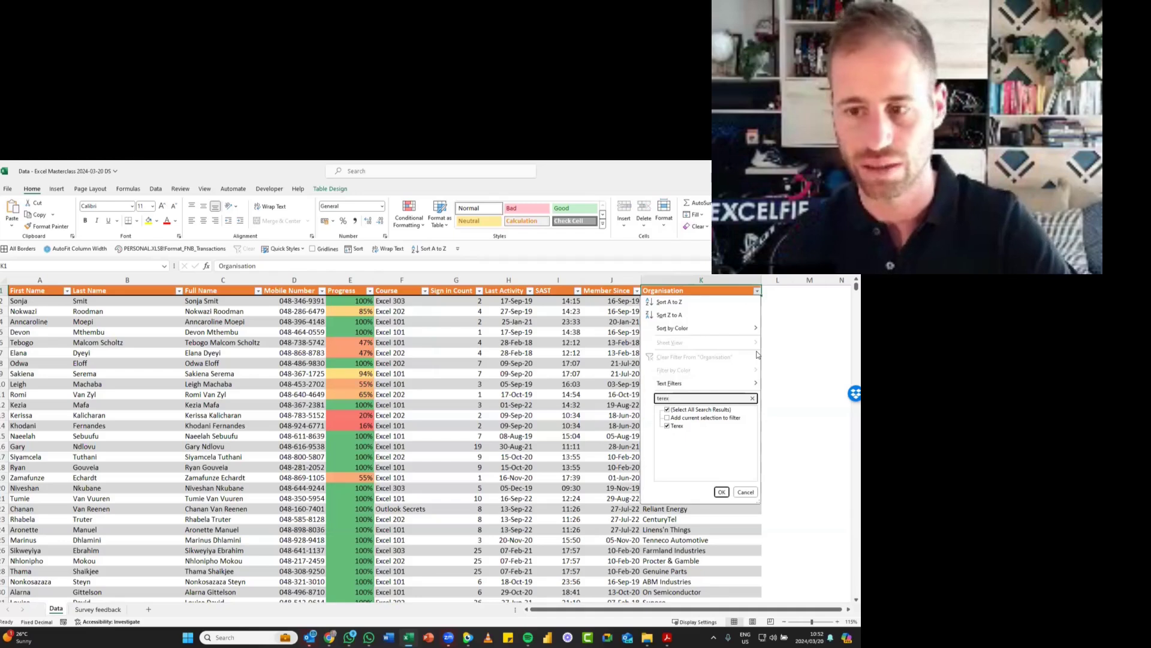
{"action": "key", "text": "Return"}
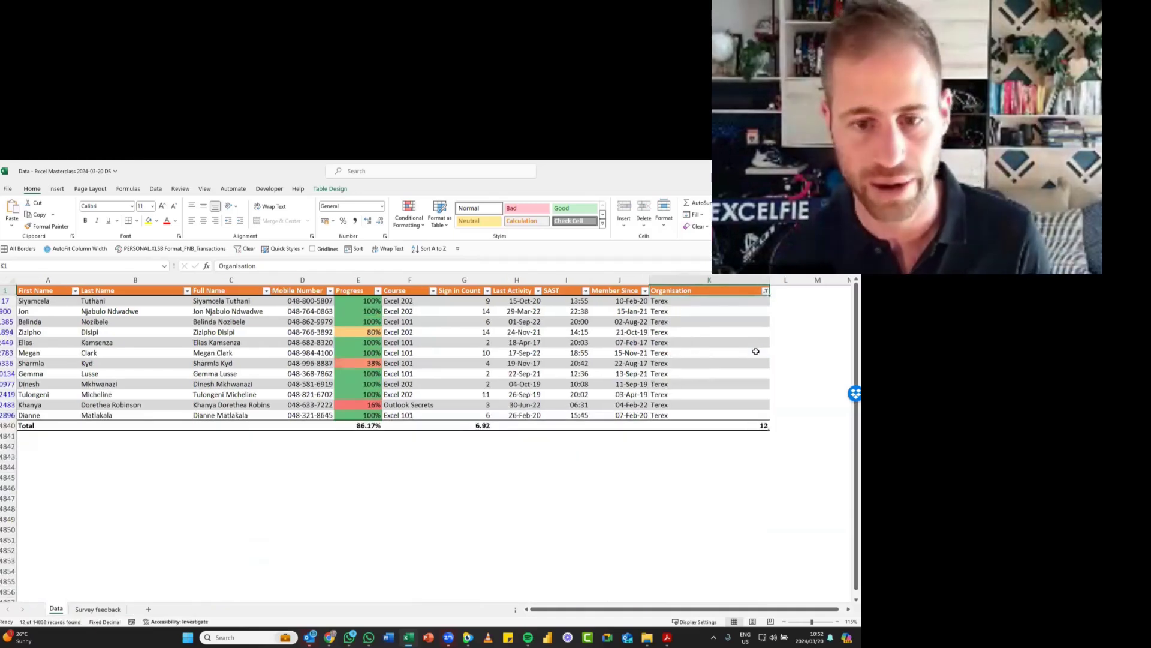
- Check the Progress, Sign in Count and Organisation totals, and sort the filtered rows by Progress from largest to smallest
{"action": "left_click", "coordinate": [366, 426]}
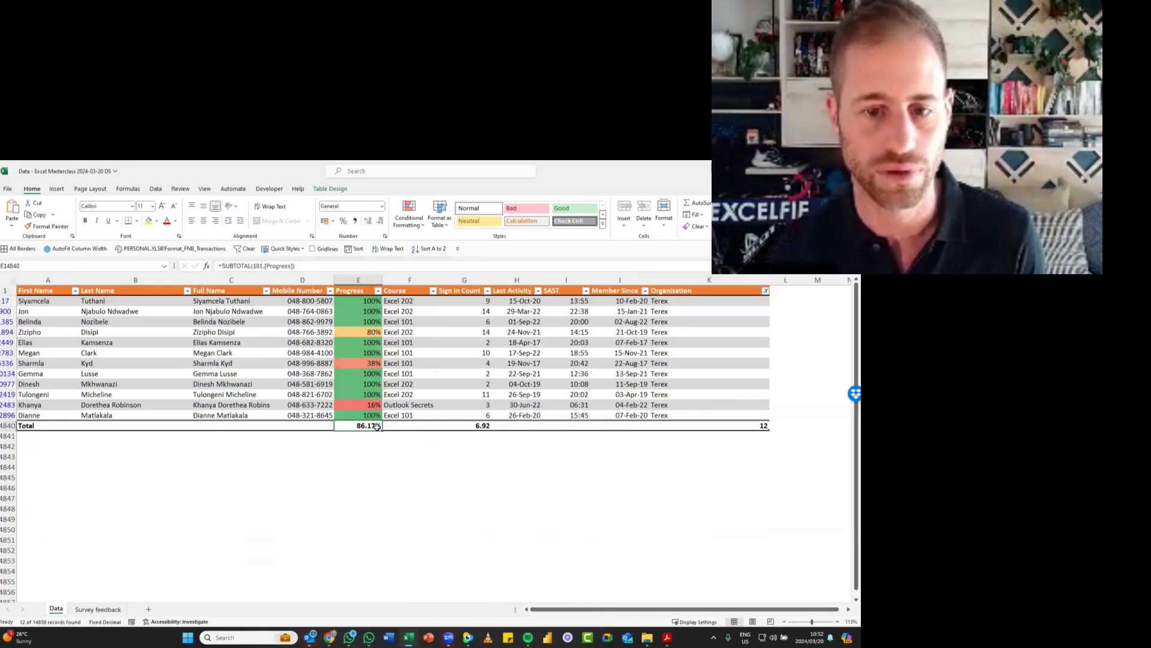
{"action": "left_click", "coordinate": [467, 427]}
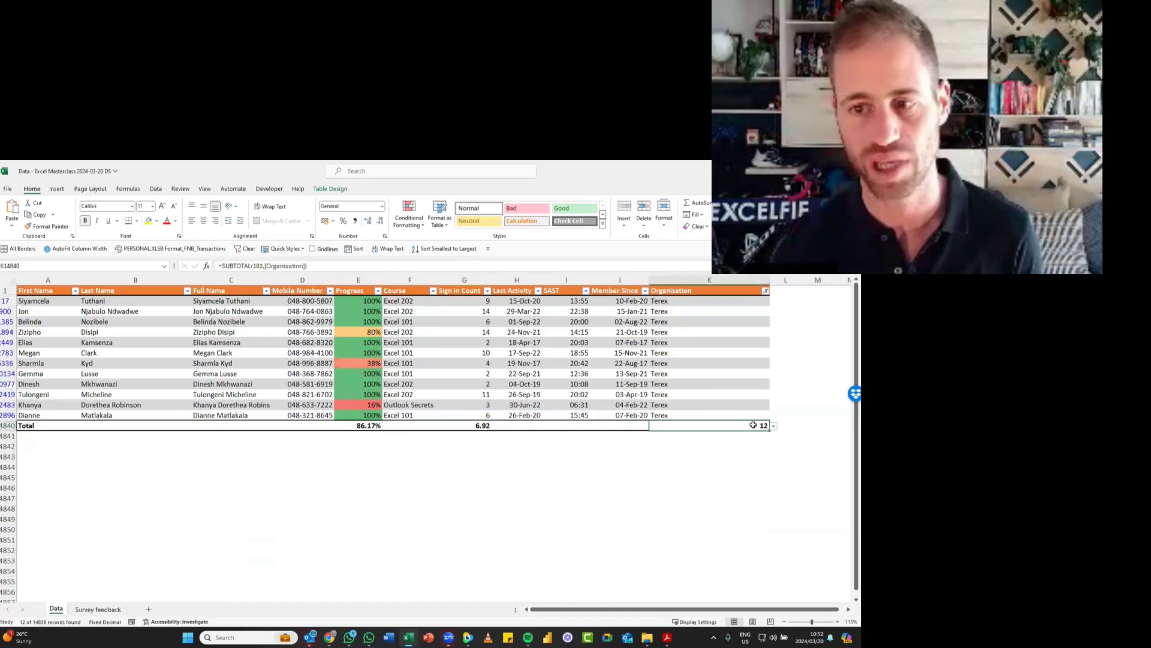
{"action": "left_click", "coordinate": [359, 290]}
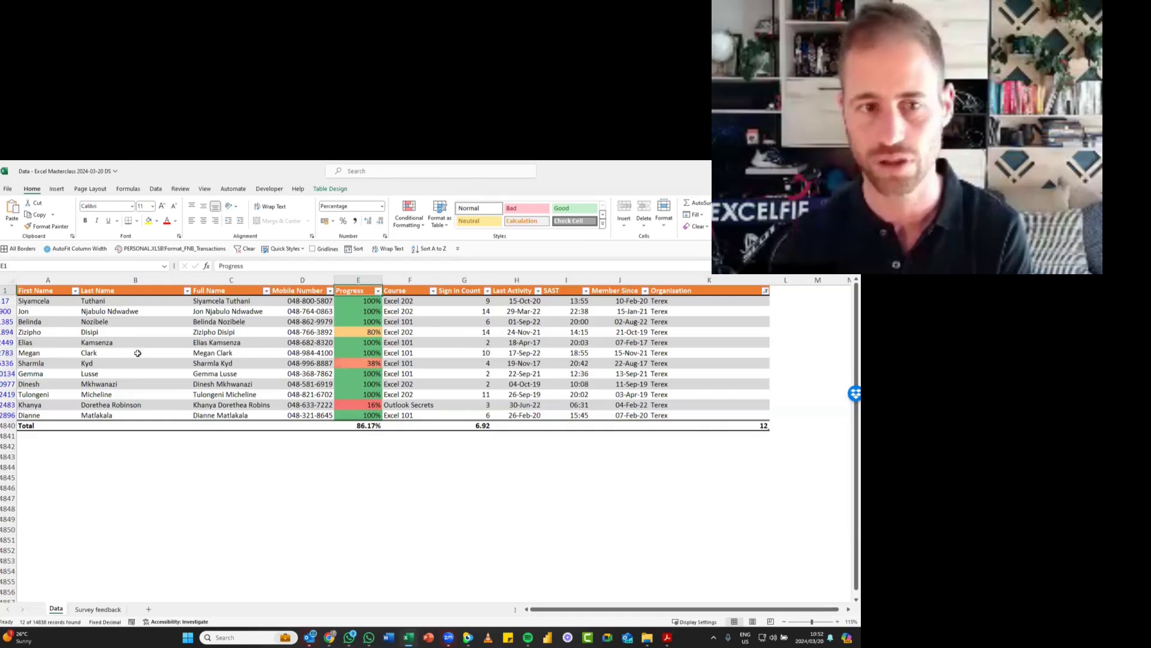
{"action": "left_click", "coordinate": [379, 292]}
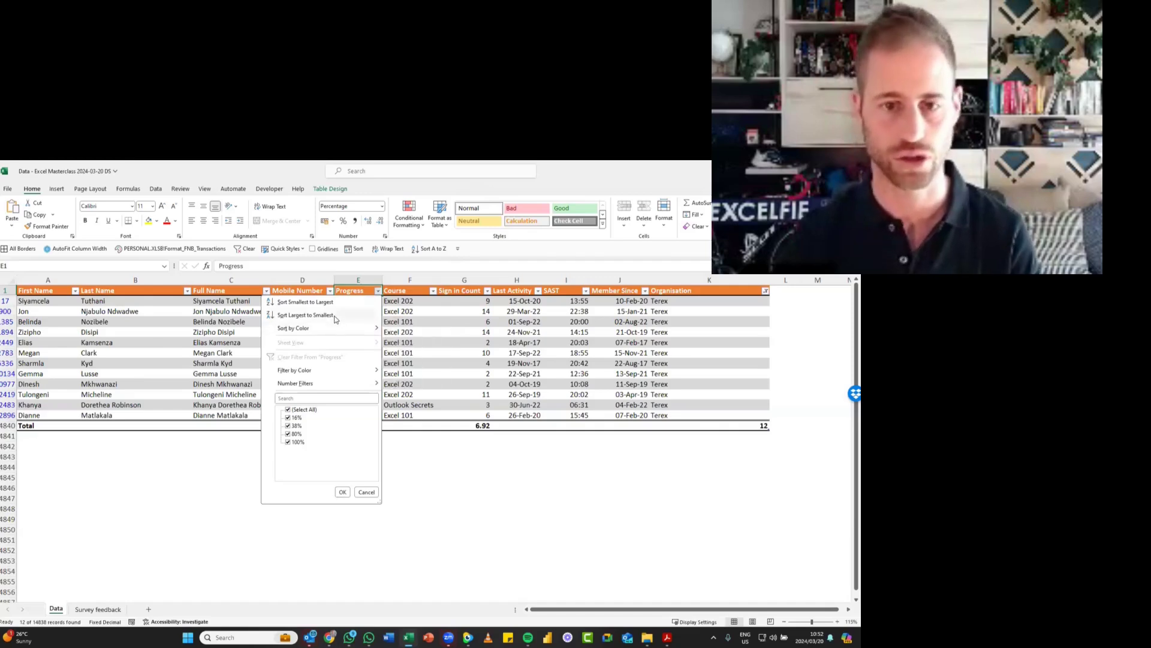
{"action": "left_click", "coordinate": [333, 315]}
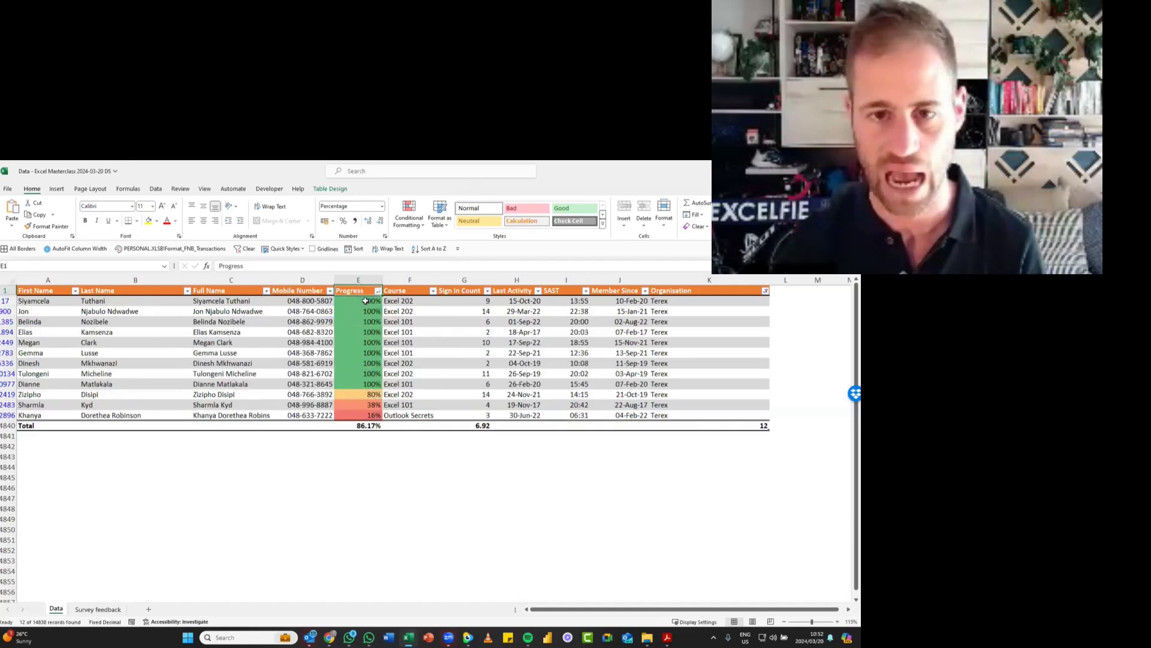
- Examine the top group of sorted Progress values and the lowest ones in the Terex rows
{"action": "left_click_drag", "start_coordinate": [365, 300], "coordinate": [360, 385]}
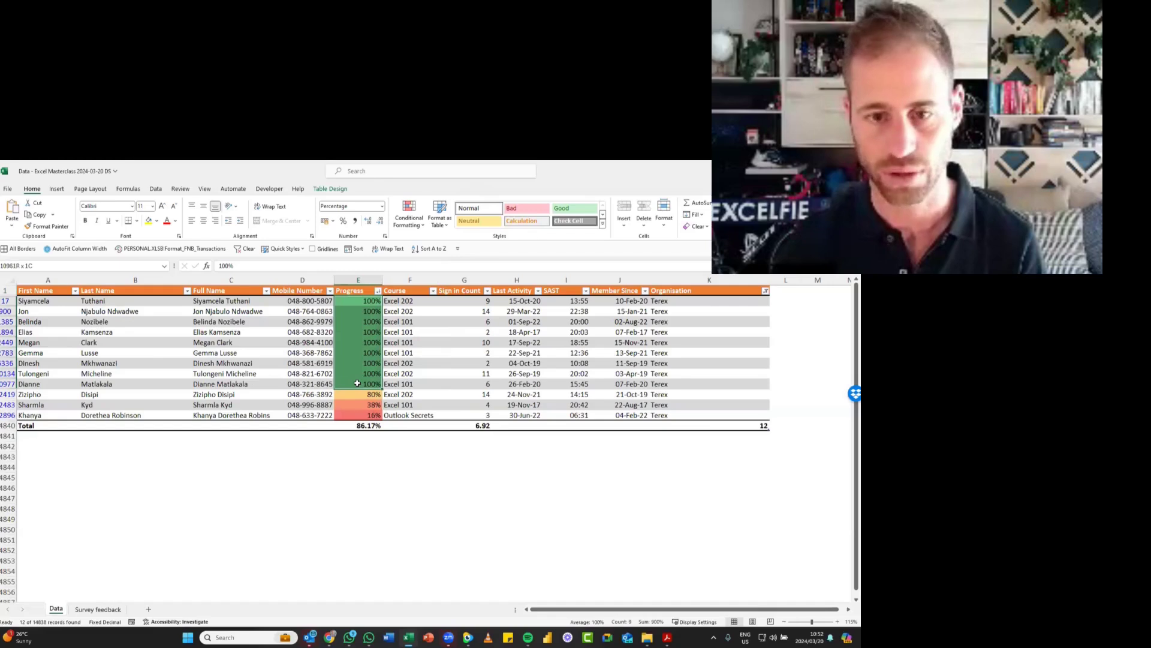
{"action": "left_click", "coordinate": [365, 311]}
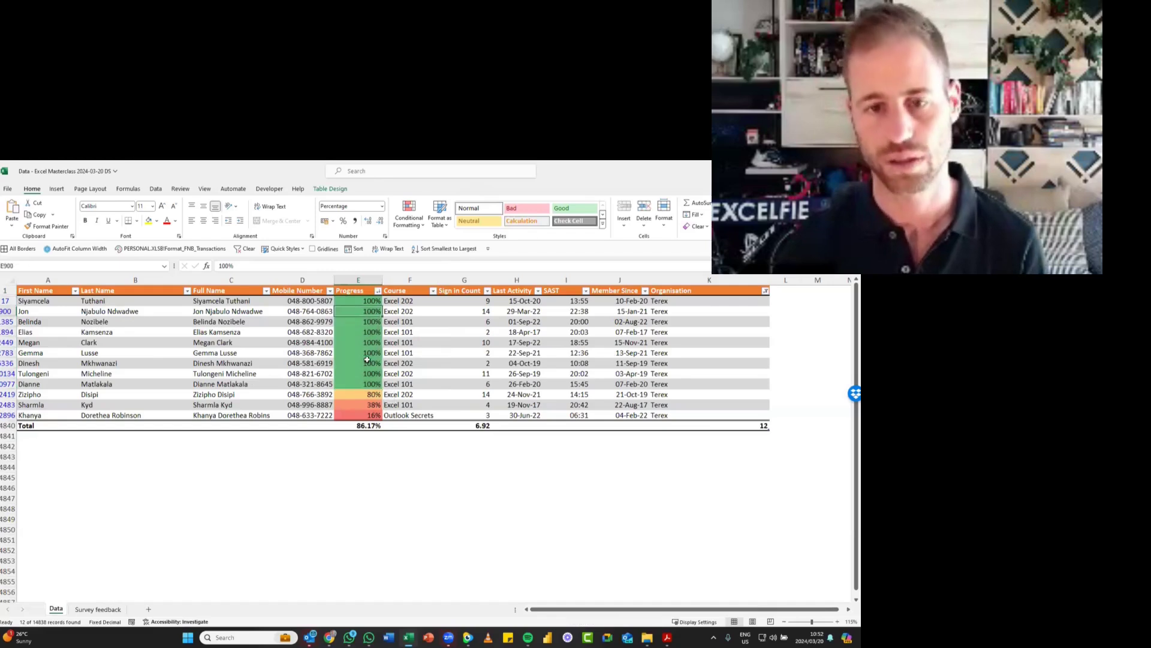
{"action": "left_click", "coordinate": [377, 406]}
{"action": "left_click", "coordinate": [376, 415]}
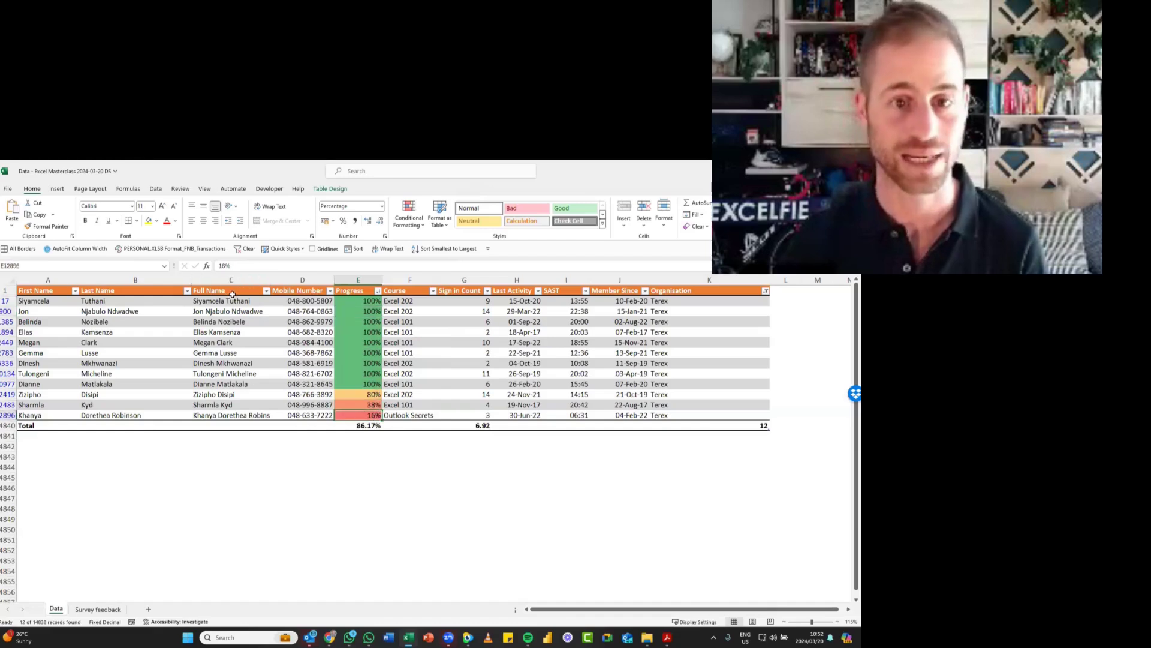
- Hide the Mobile Number column and copy the range from the Full Name header through Last Activity, including the Total row
{"action": "left_click", "coordinate": [307, 280]}
{"action": "right_click", "coordinate": [310, 280]}
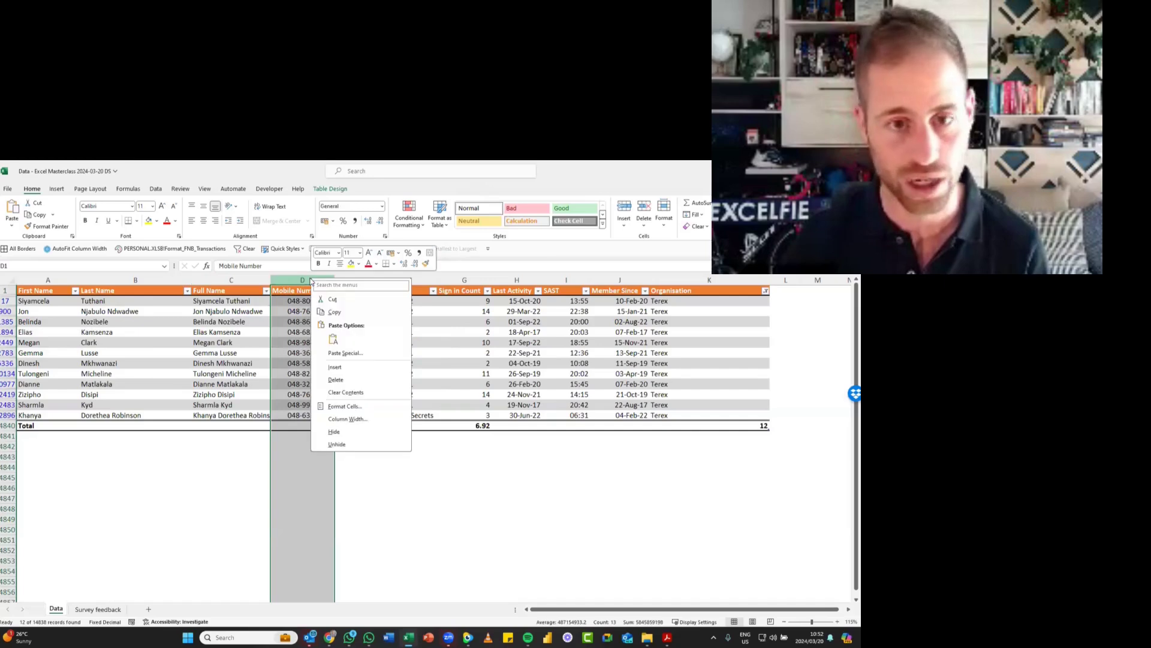
{"action": "left_click", "coordinate": [349, 432]}
{"action": "left_click_drag", "start_coordinate": [233, 290], "coordinate": [480, 427]}
{"action": "key", "text": "ctrl+c"}
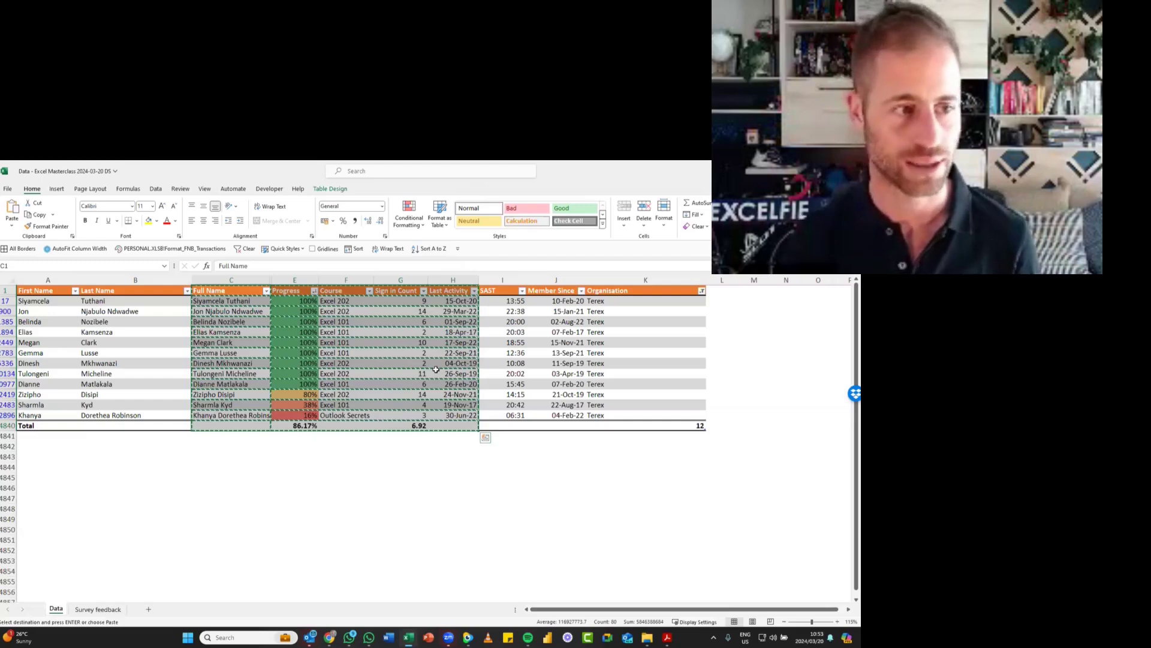
- Cancel the copied range and undo hiding the Mobile Number column
{"action": "left_click", "coordinate": [420, 355]}
{"action": "key", "text": "Escape"}
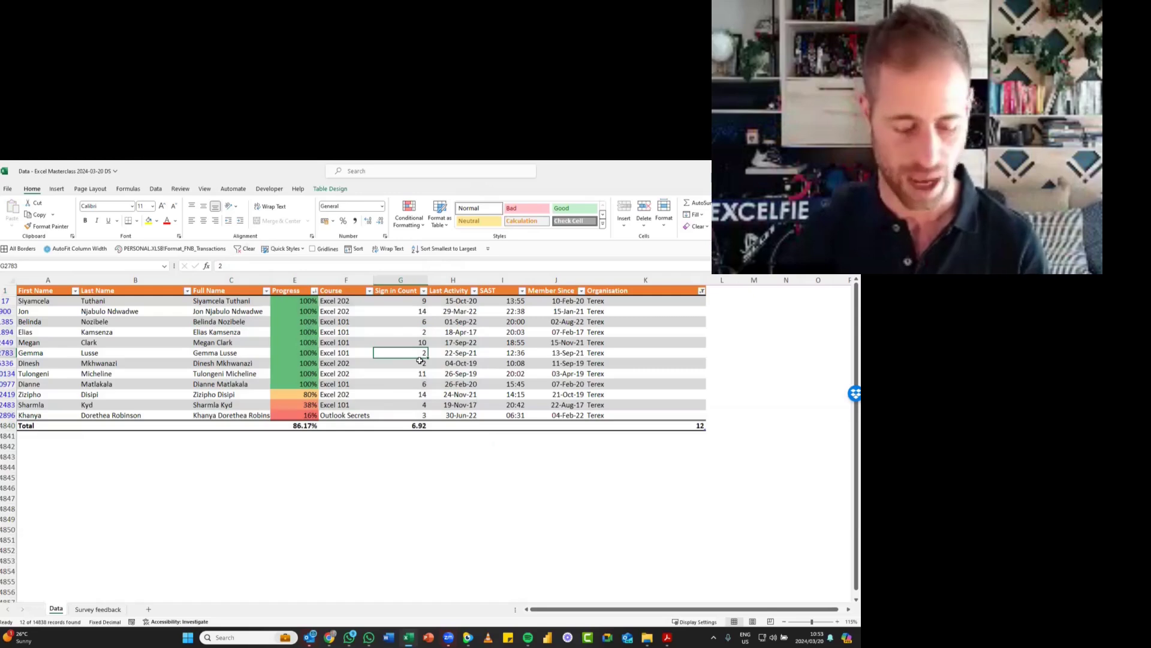
{"action": "key", "text": "ctrl+z"}
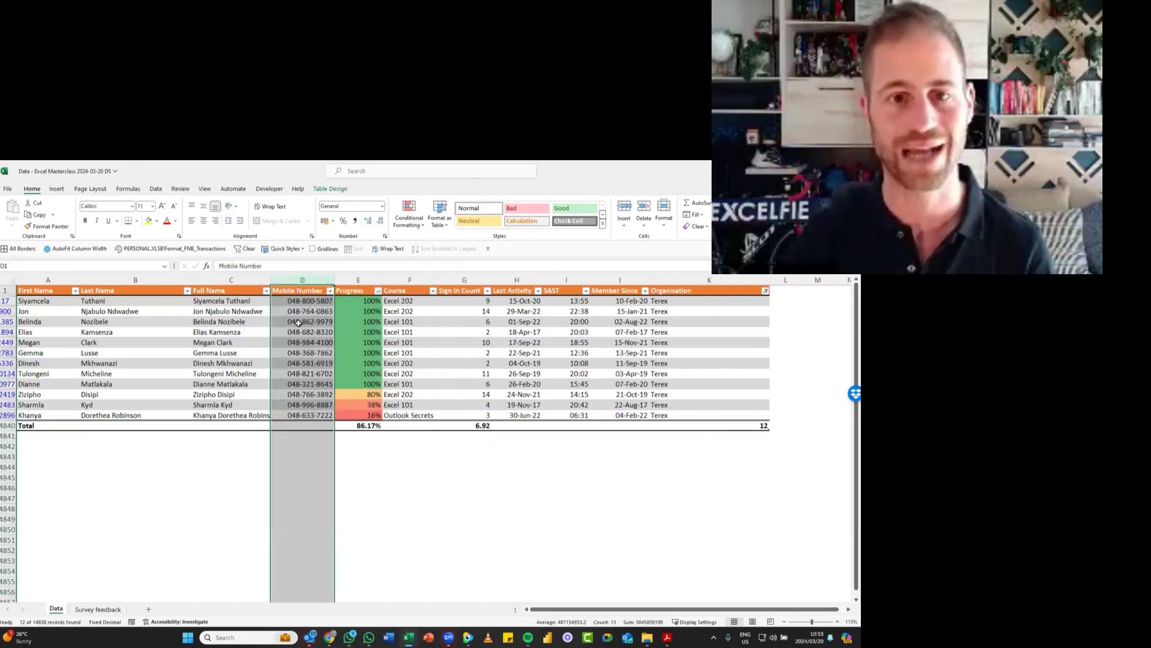
- Clear the table's filter and sort state, and select Progress cell E7
{"action": "left_click", "coordinate": [298, 322]}
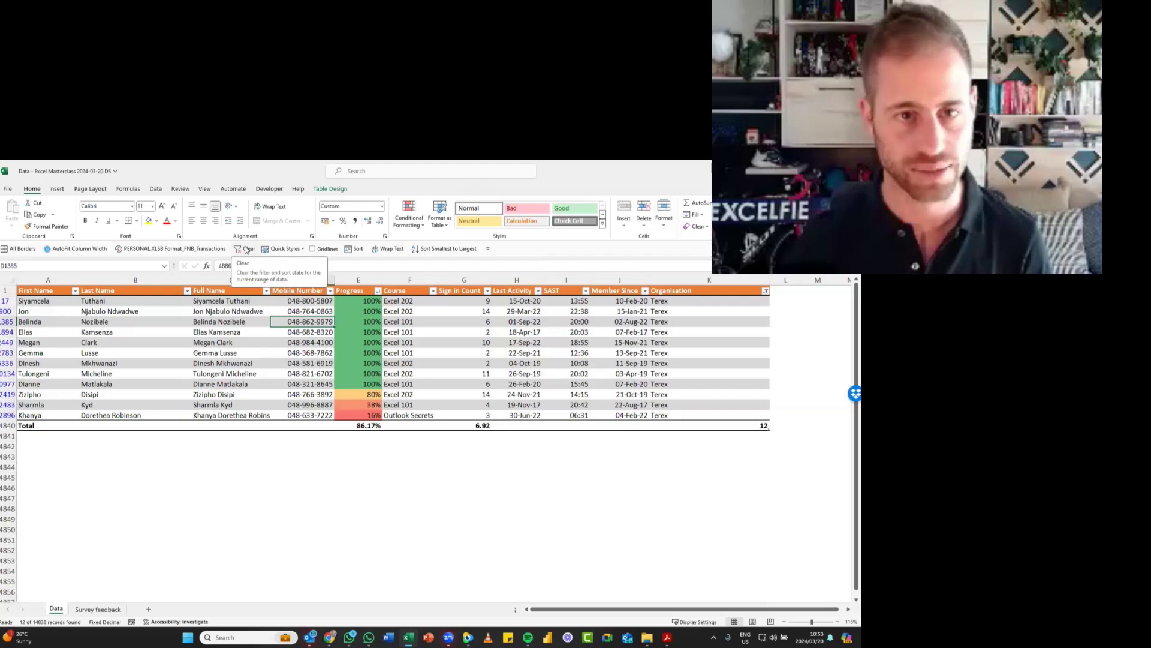
{"action": "key", "text": "alt"}
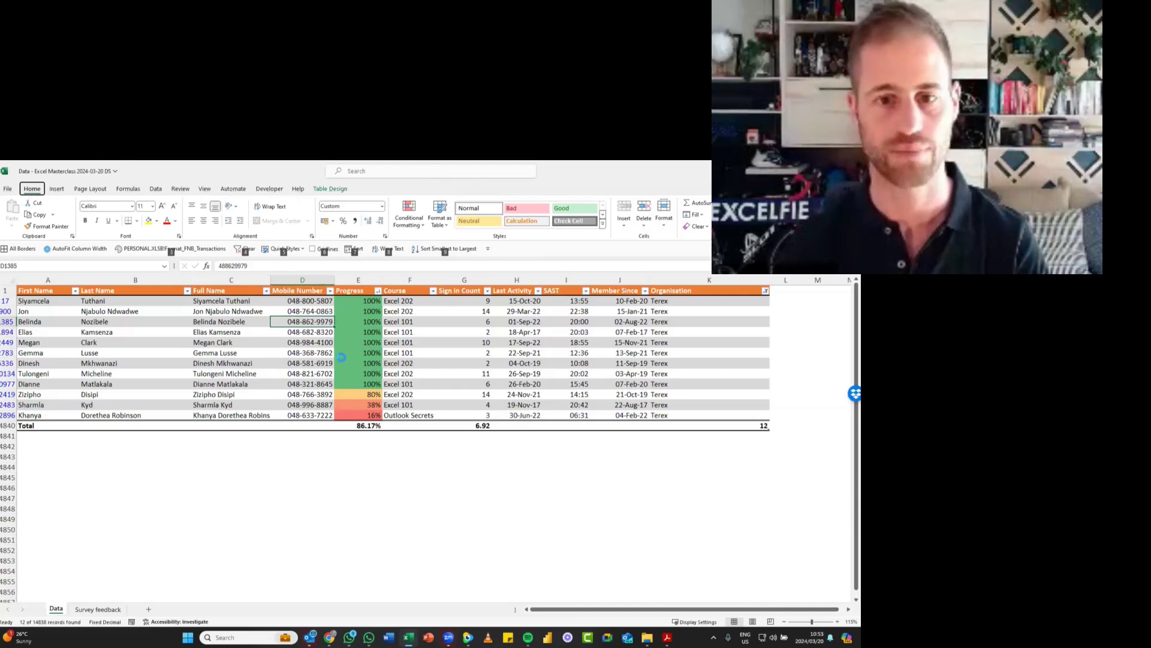
{"action": "key", "text": "4"}
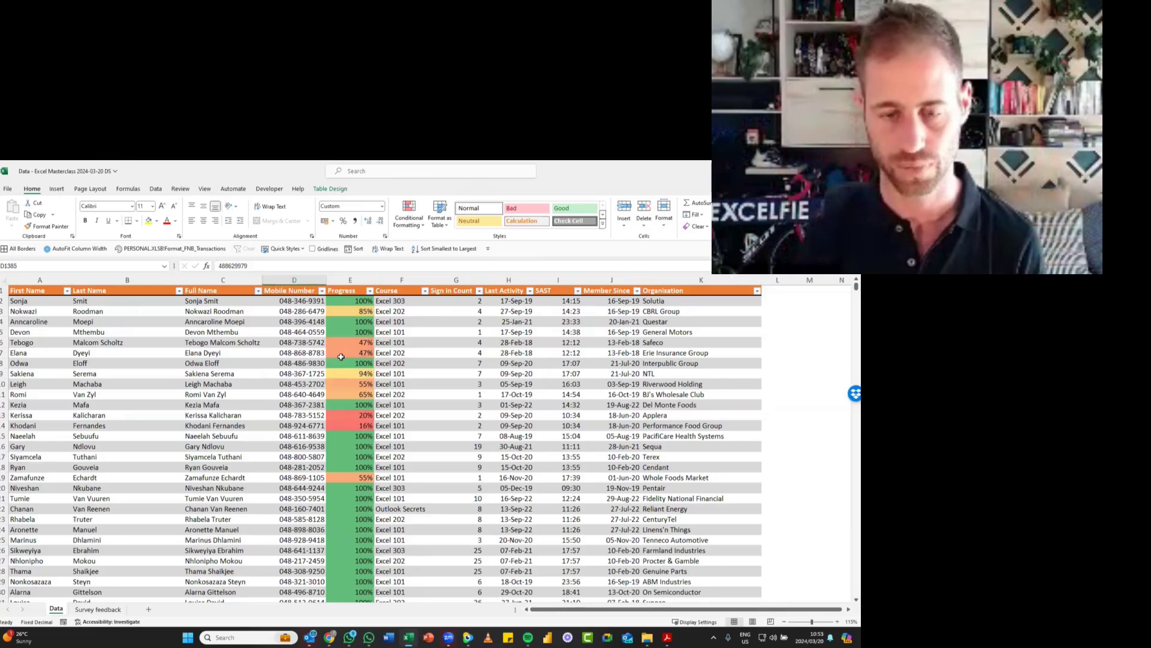
{"action": "left_click", "coordinate": [340, 357]}
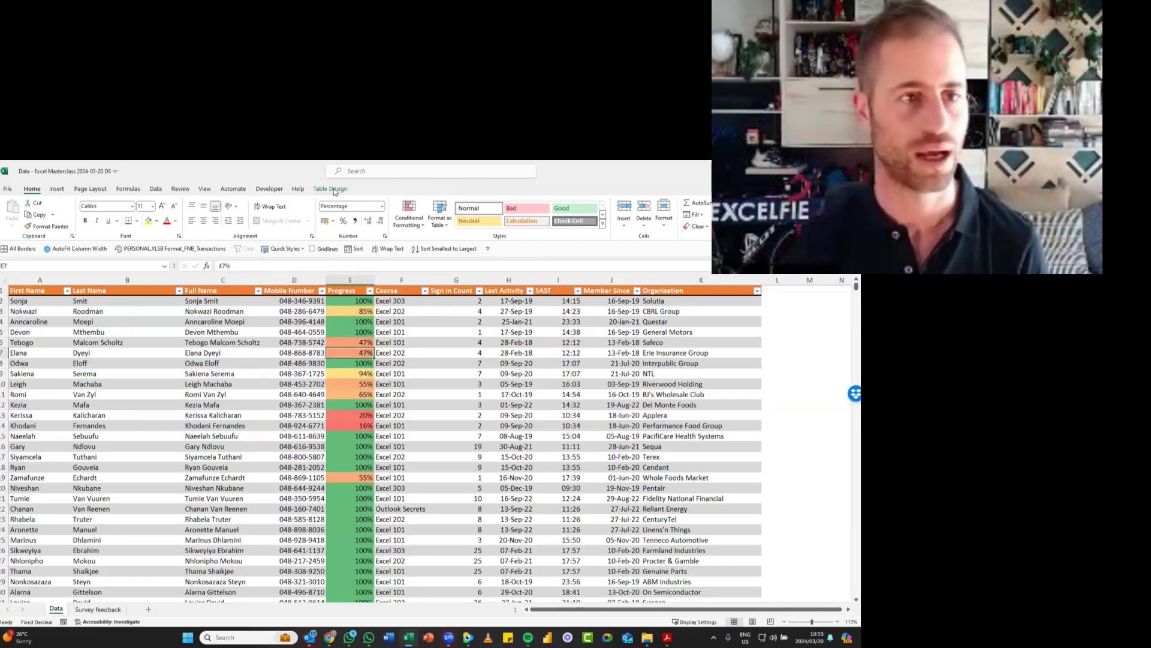
- Summarize the data table with a PivotTable placed on a new worksheet
{"action": "left_click", "coordinate": [54, 189]}
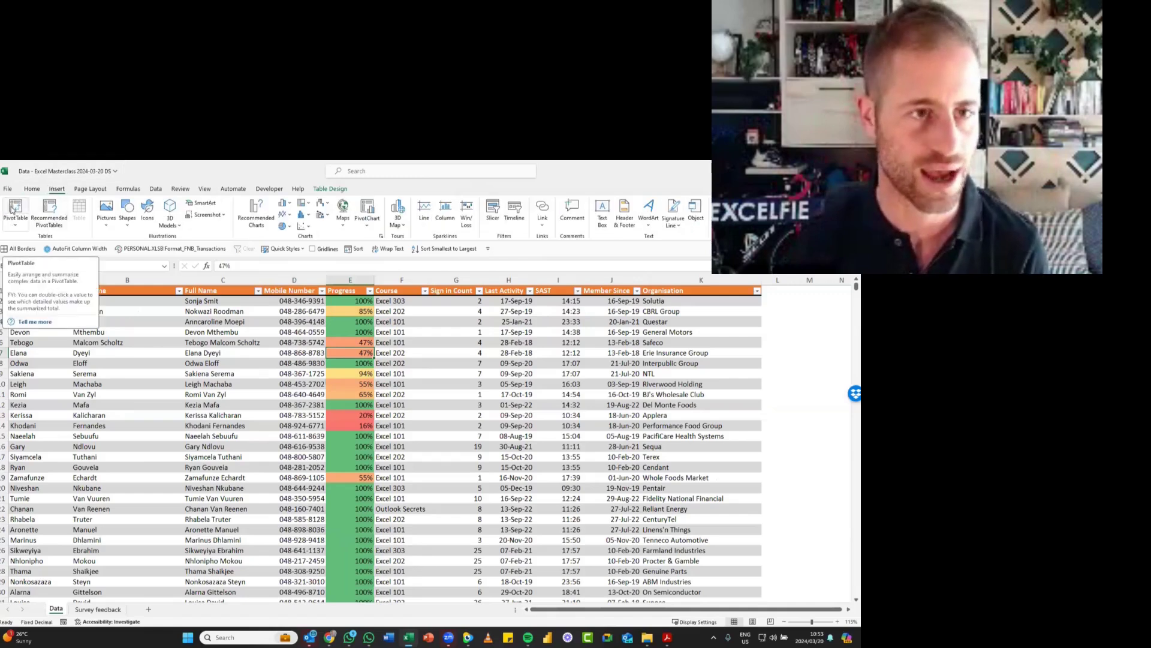
{"action": "left_click", "coordinate": [329, 190]}
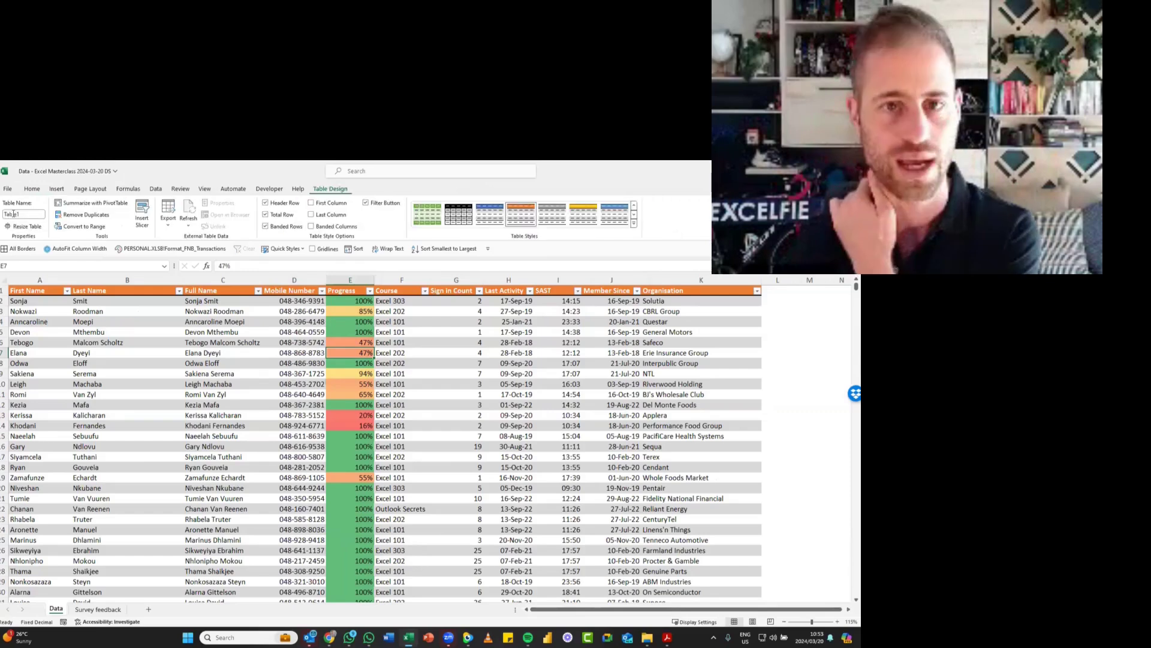
{"action": "left_click", "coordinate": [100, 203]}
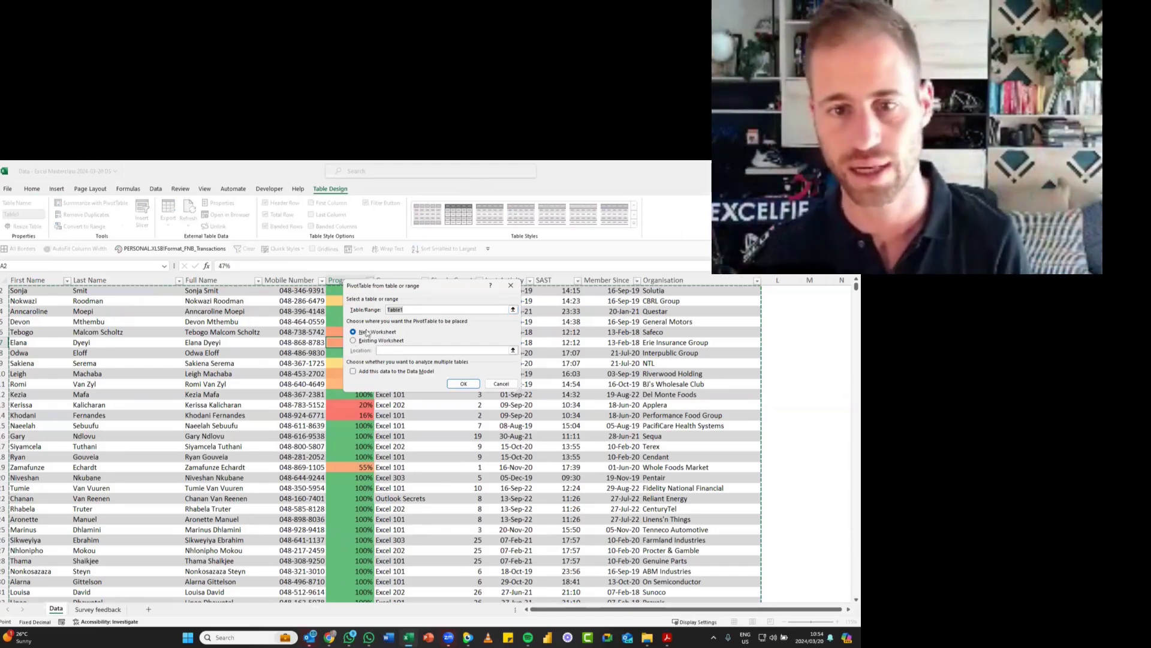
{"action": "left_click", "coordinate": [466, 384]}
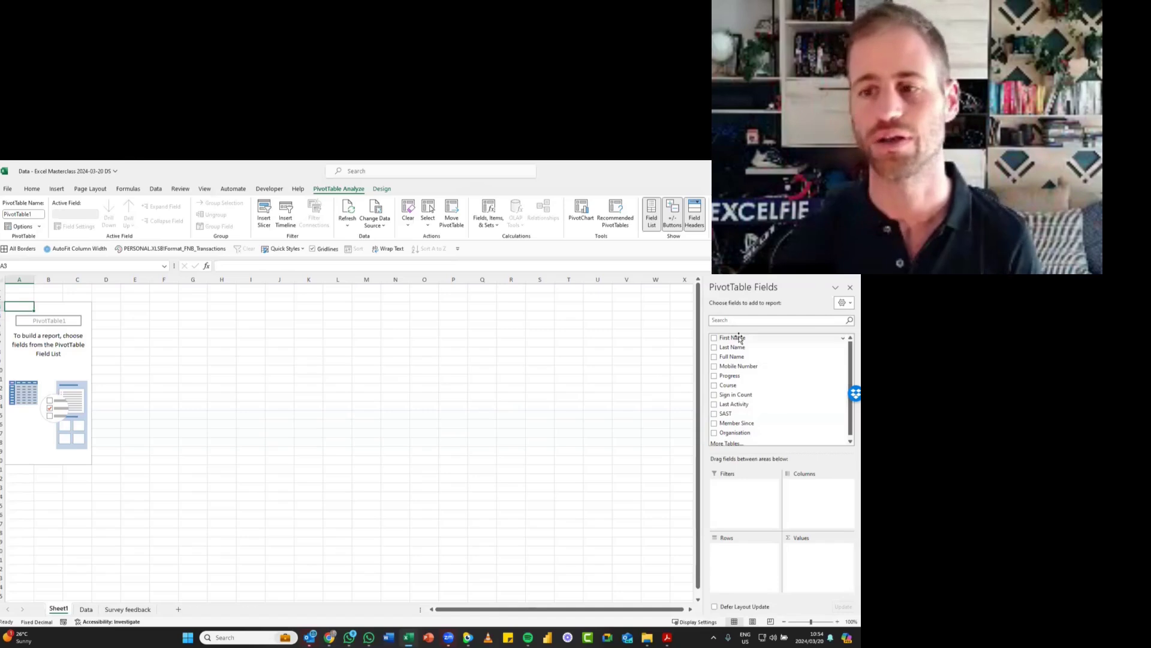
- Add Course as the PivotTable's row field and Progress as its value field
{"action": "left_click", "coordinate": [714, 386]}
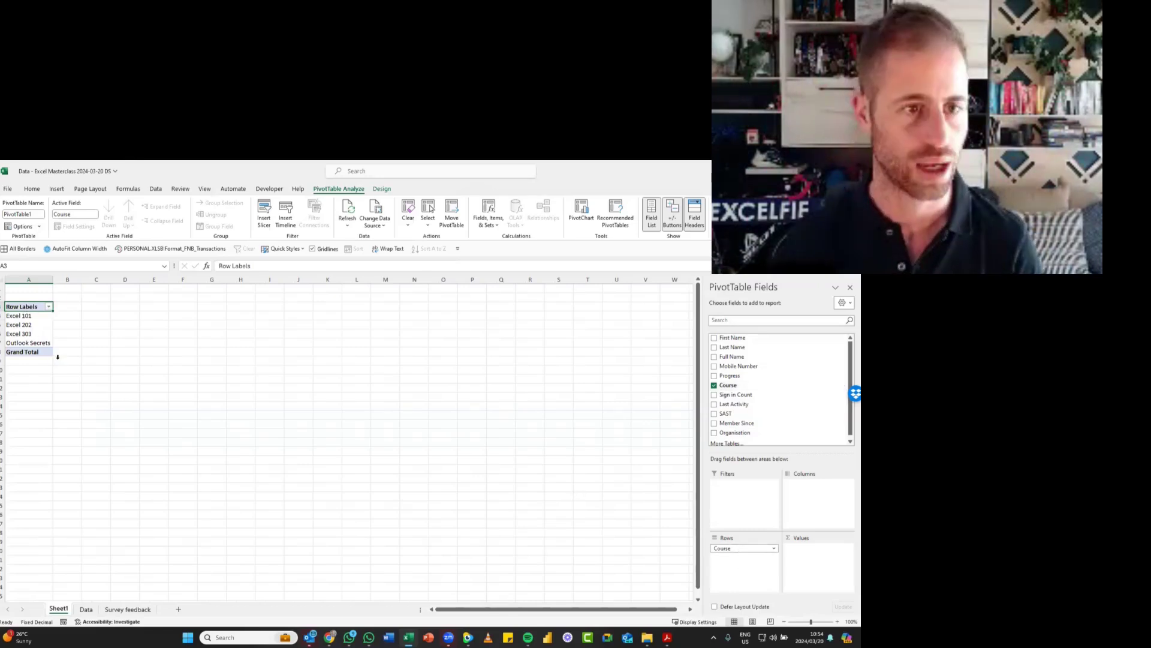
{"action": "scroll", "coordinate": [40, 329], "scroll_direction": "up", "scroll_amount": 2}
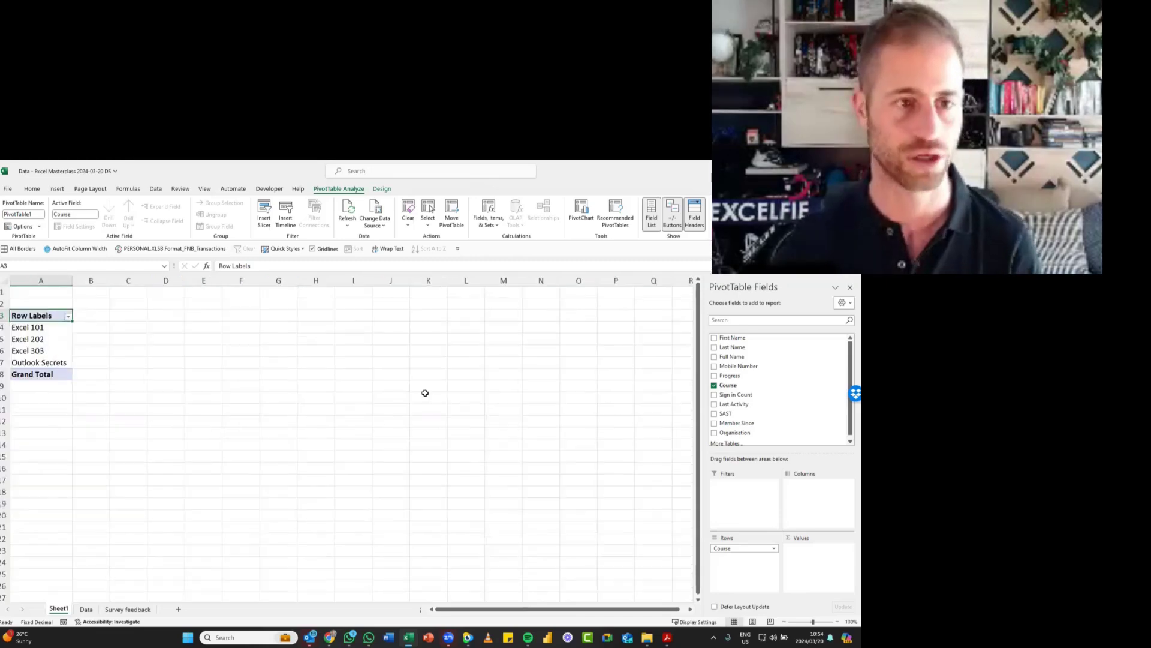
{"action": "left_click", "coordinate": [714, 376]}
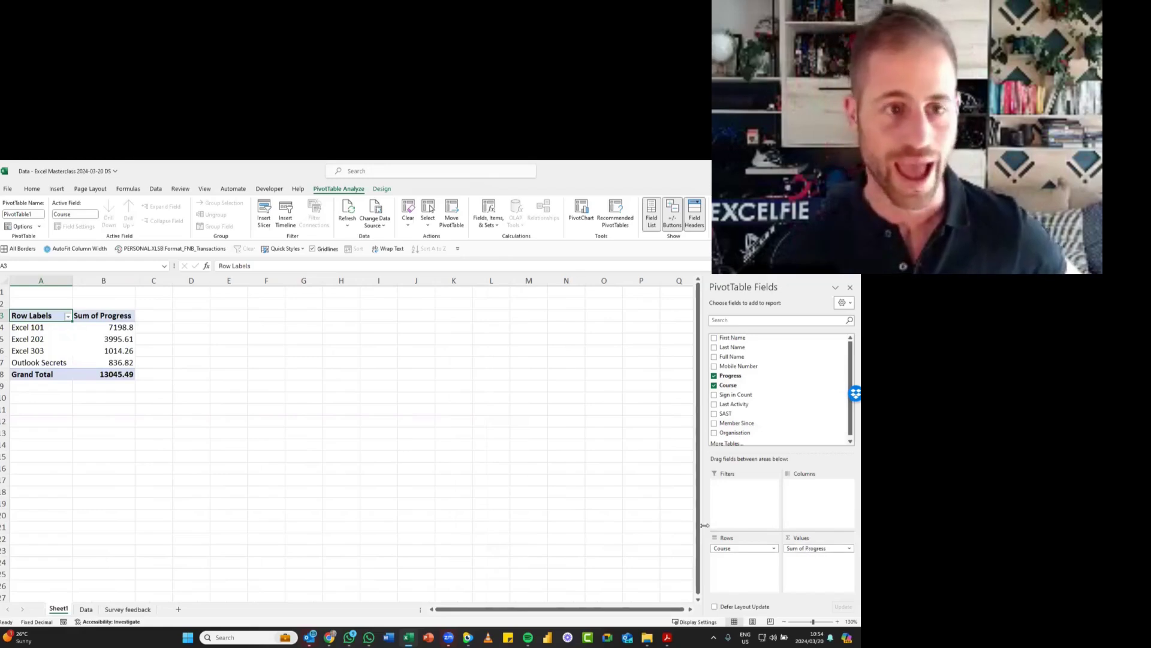
- Change the PivotTable's Progress value field to summarize by Average instead of Sum
{"action": "double_click", "coordinate": [106, 316]}
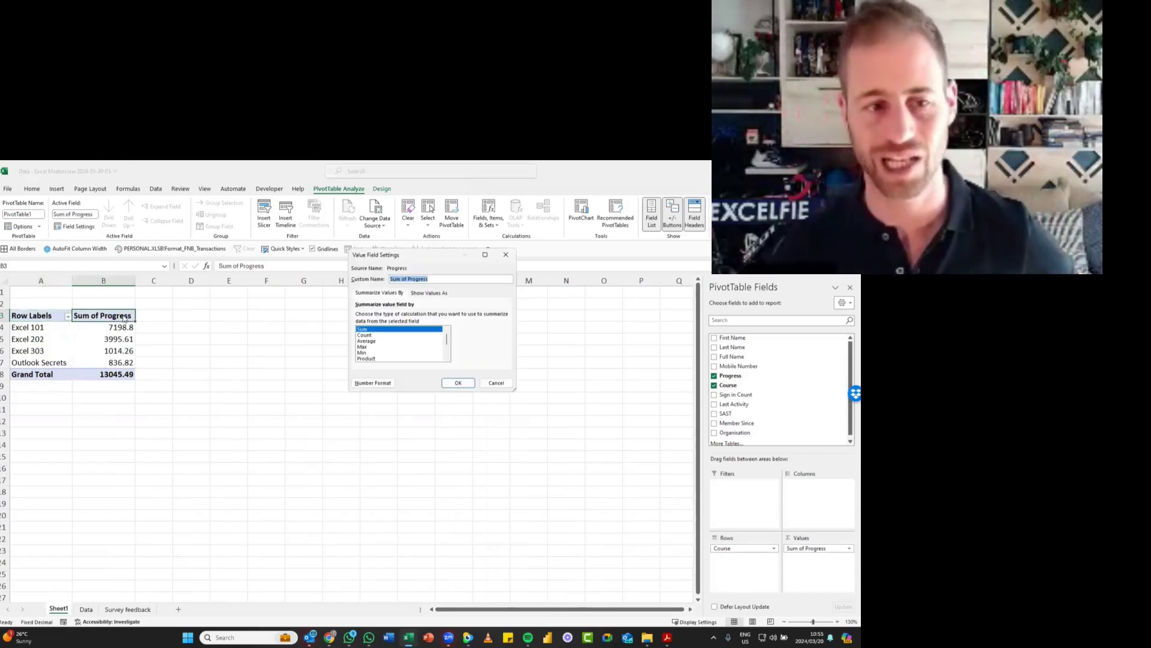
{"action": "left_click", "coordinate": [376, 341]}
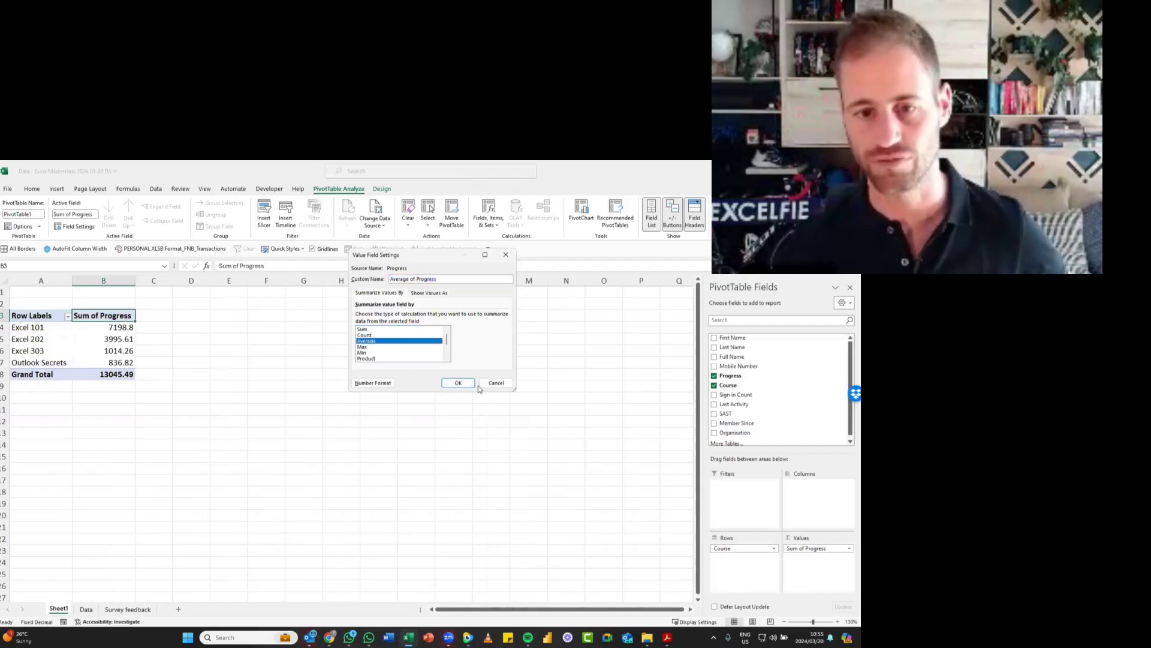
{"action": "left_click", "coordinate": [453, 382]}
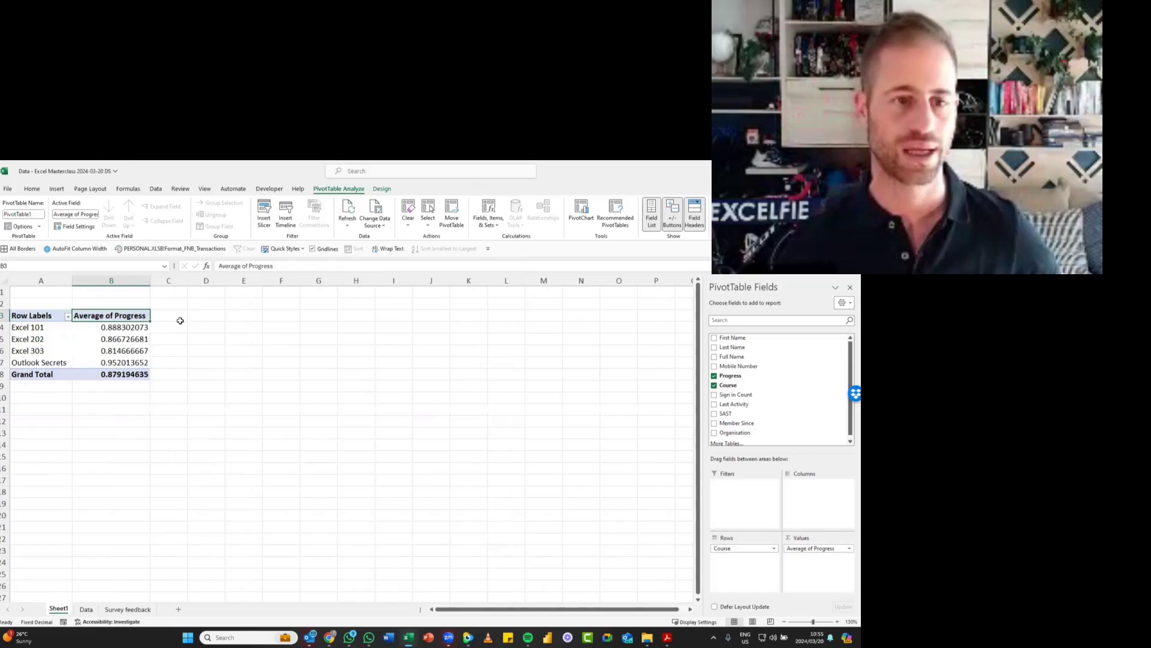
- Format the average Progress values, including the Grand Total, as percentages and go through each course's result
{"action": "left_click_drag", "start_coordinate": [119, 328], "coordinate": [126, 374]}
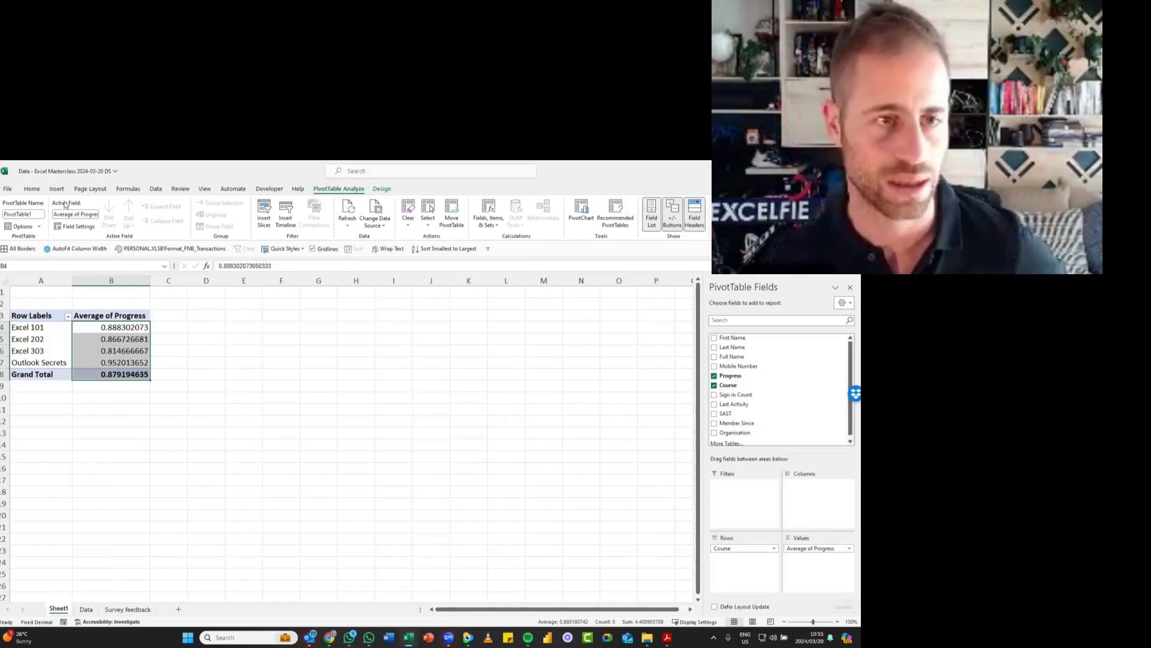
{"action": "left_click", "coordinate": [40, 188]}
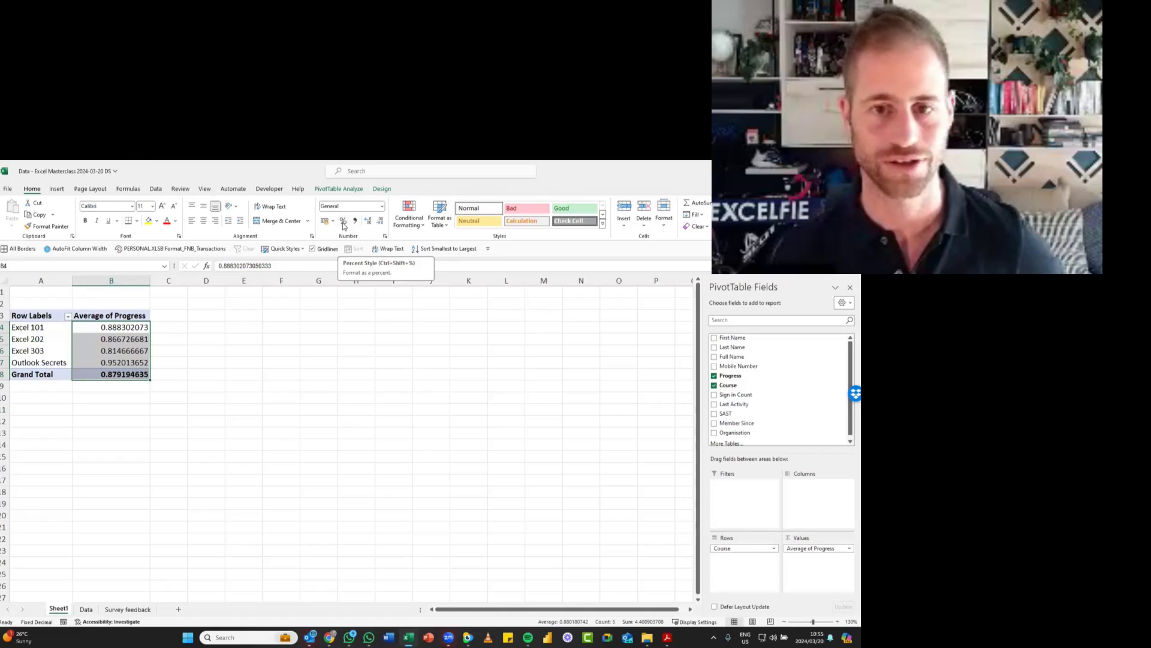
{"action": "key", "text": "ctrl+shift+5"}
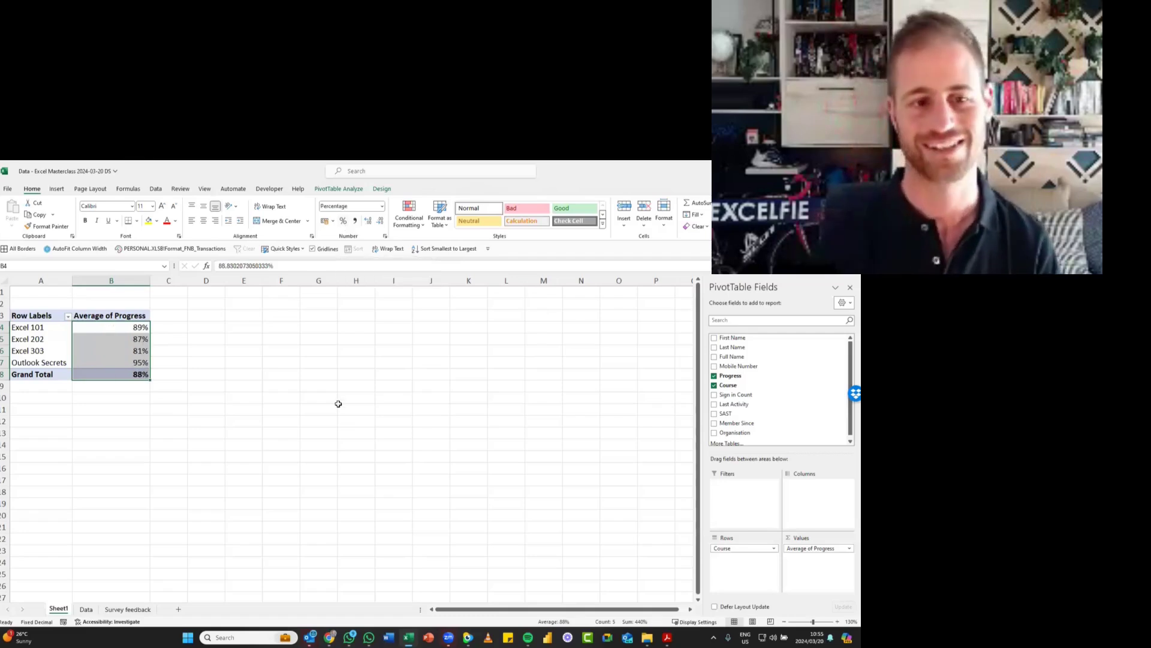
{"action": "left_click", "coordinate": [131, 332]}
{"action": "left_click", "coordinate": [142, 339]}
{"action": "left_click", "coordinate": [129, 350]}
{"action": "left_click", "coordinate": [143, 362]}
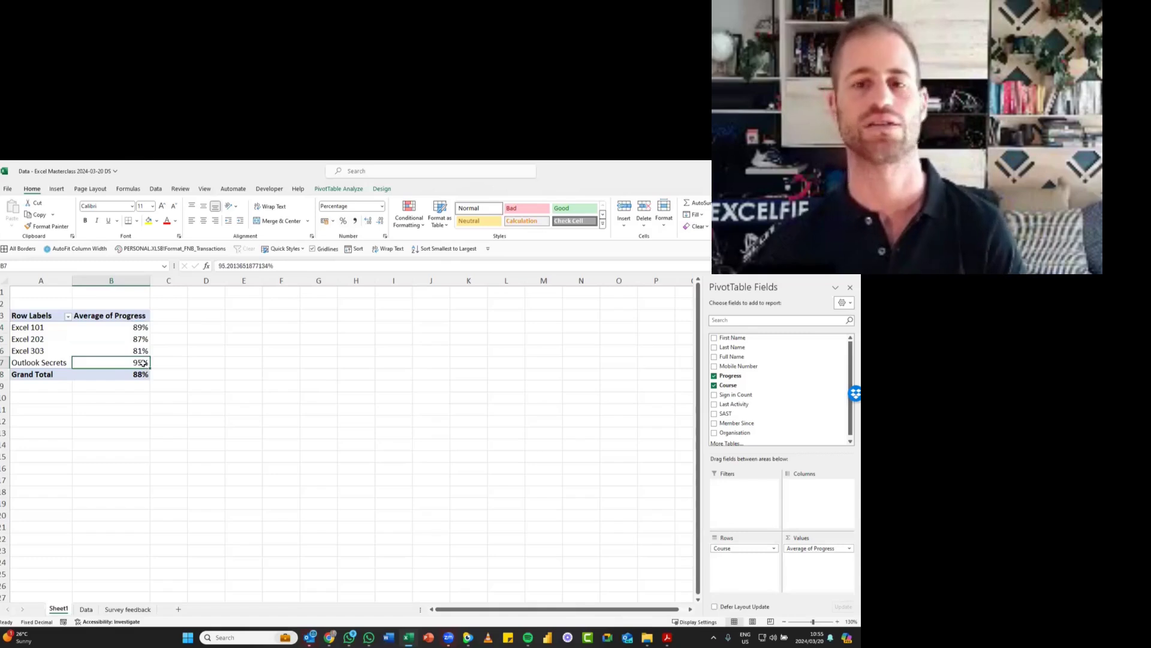
- Insert a 3-D Clustered Column PivotChart of average Progress by course and move it up beside the PivotTable
{"action": "left_click", "coordinate": [344, 192]}
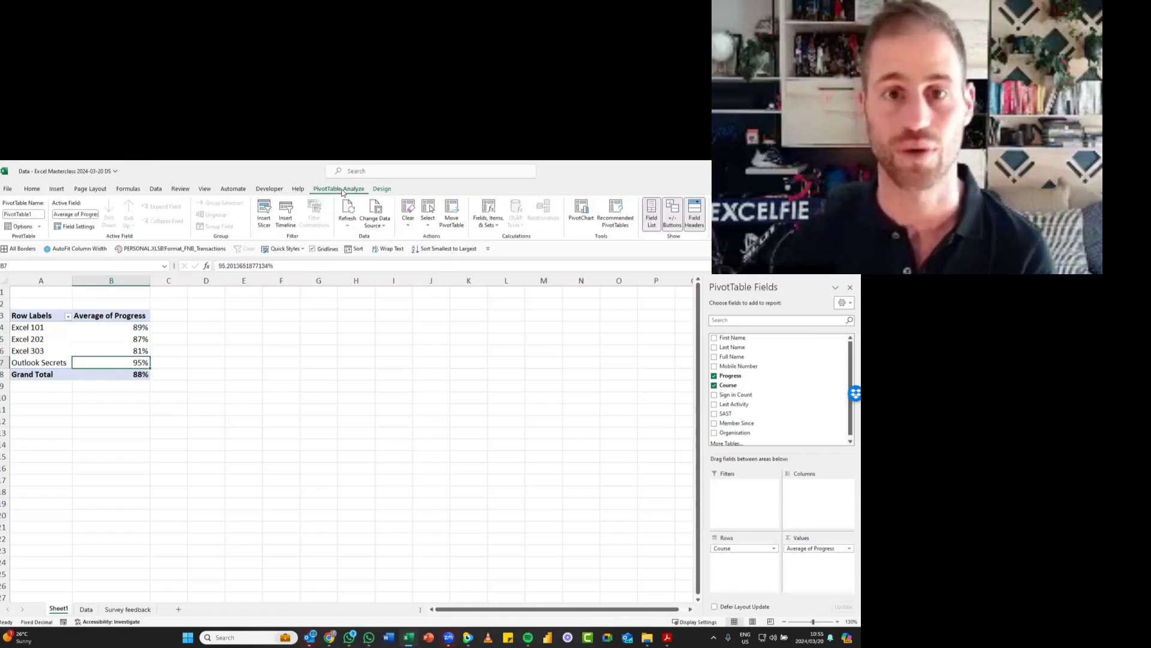
{"action": "left_click", "coordinate": [579, 211]}
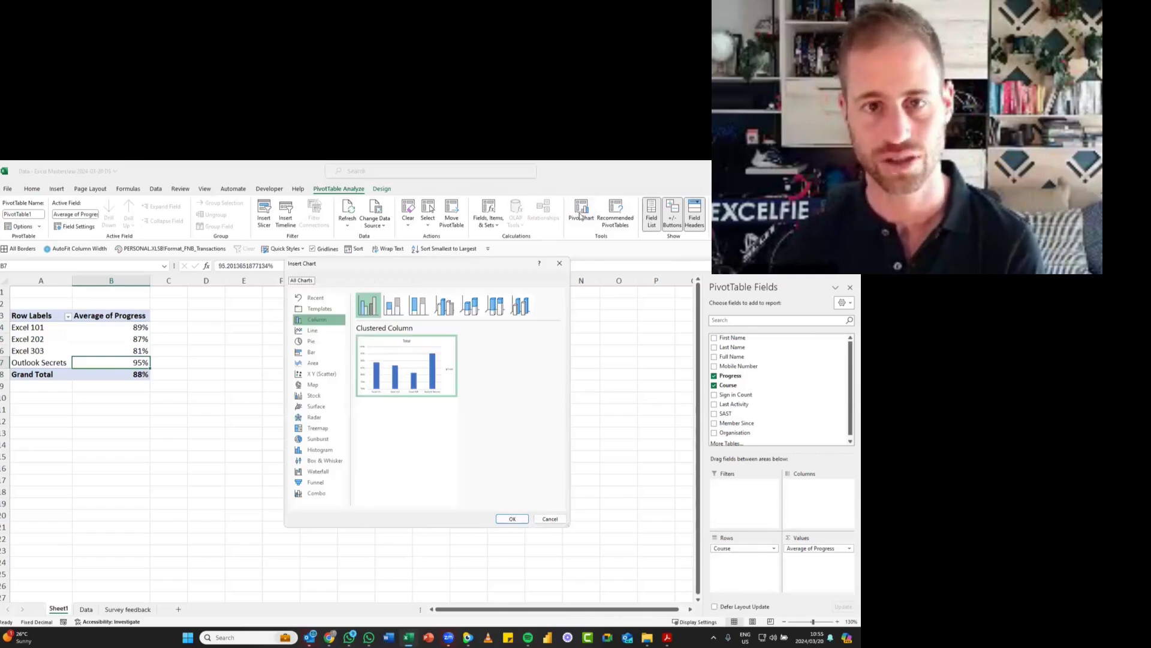
{"action": "left_click", "coordinate": [442, 306]}
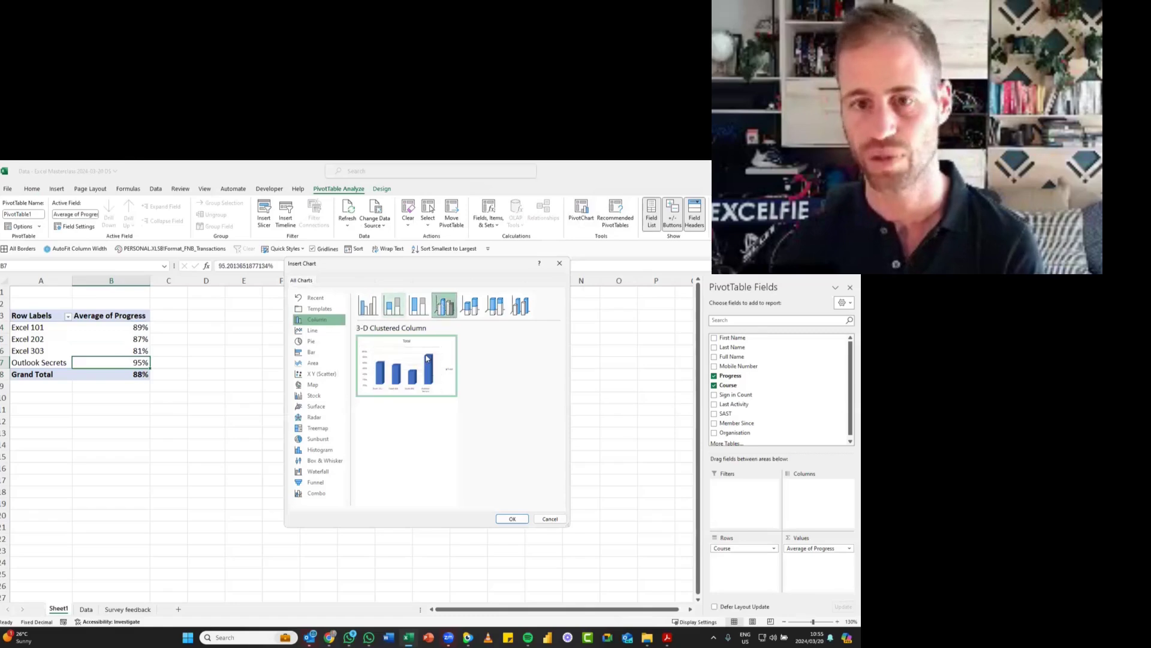
{"action": "left_click", "coordinate": [514, 518]}
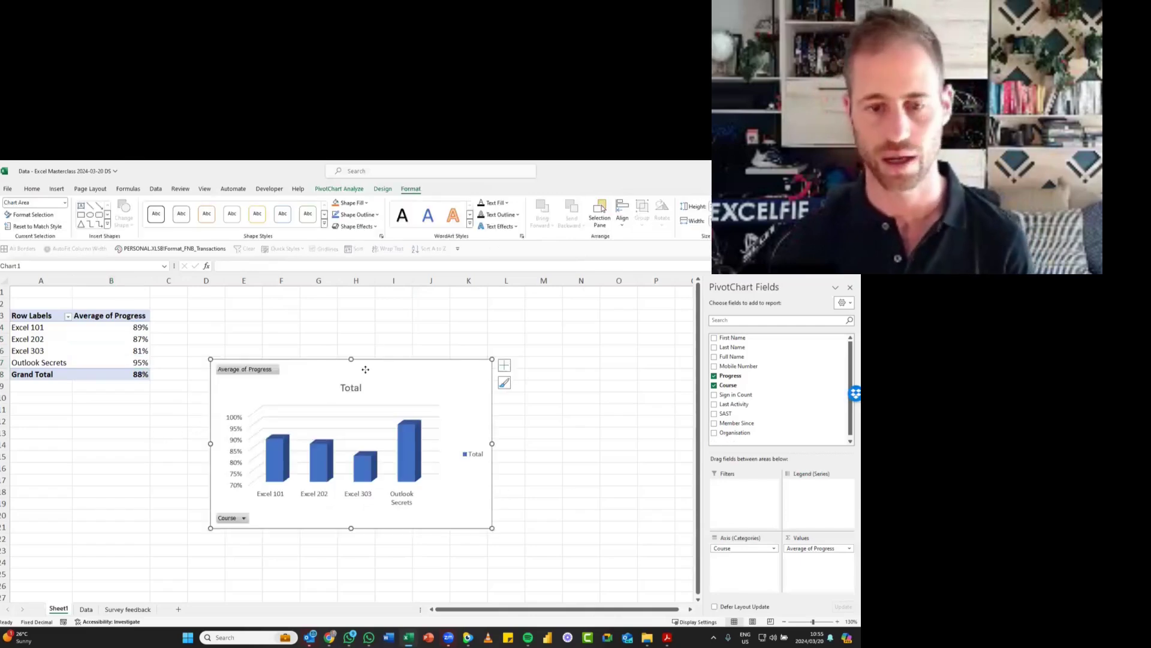
{"action": "left_click_drag", "start_coordinate": [366, 369], "coordinate": [394, 314]}
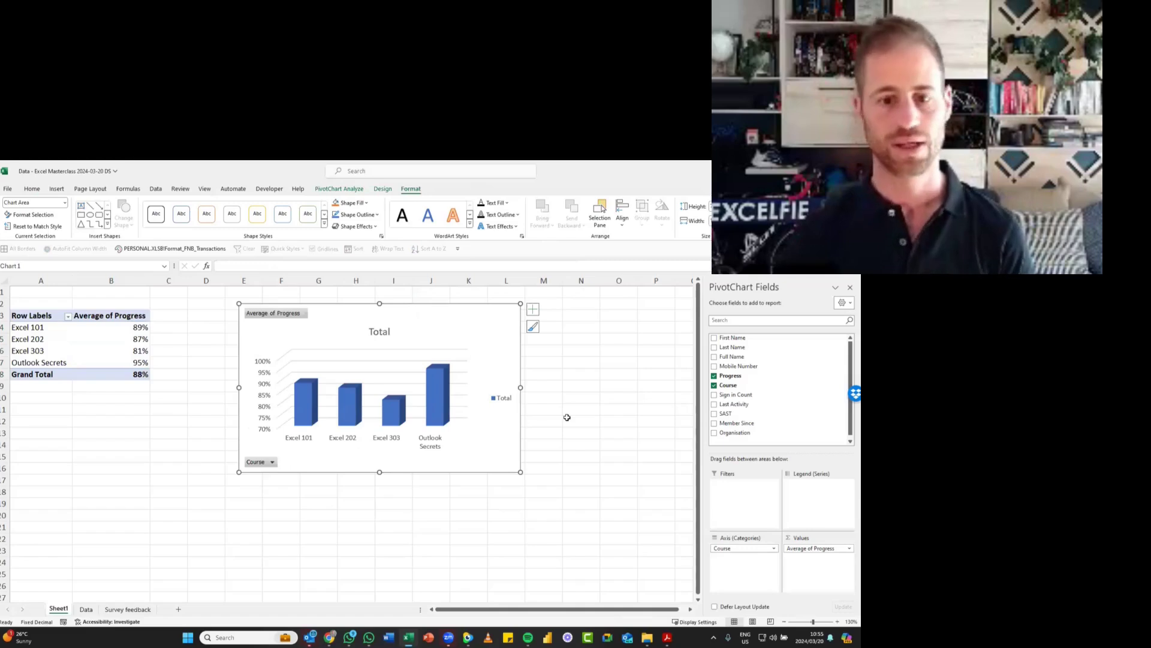